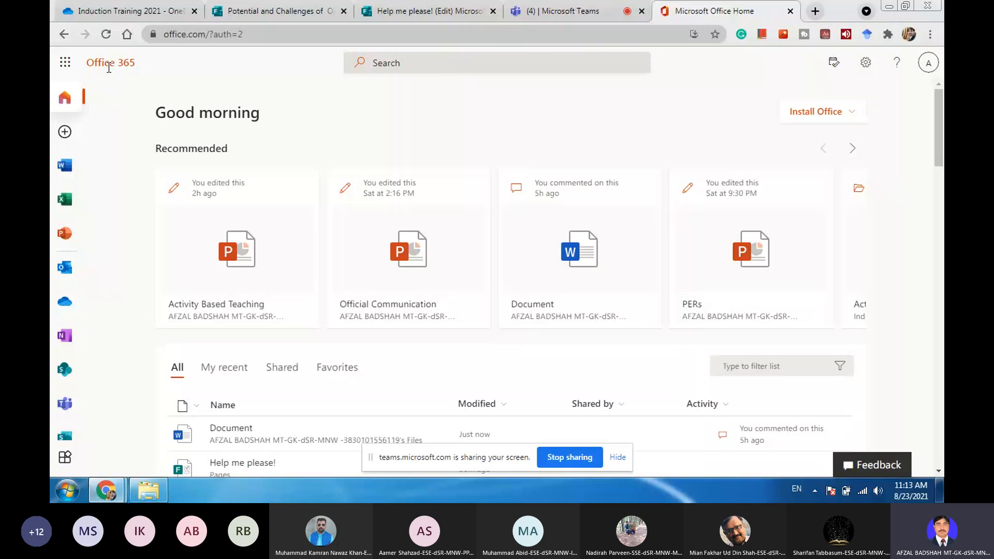
left_click_drag(136, 68, 90, 69)
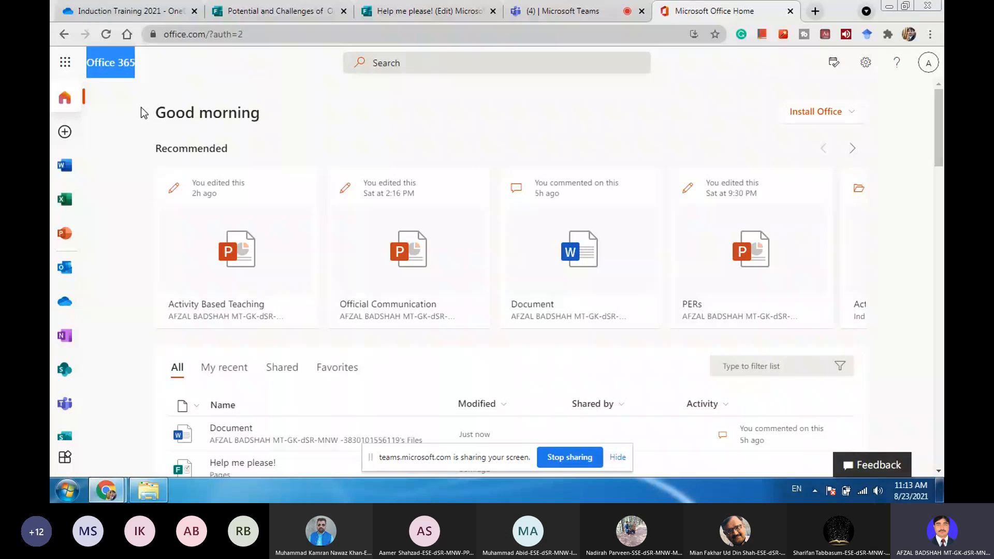
left_click(143, 88)
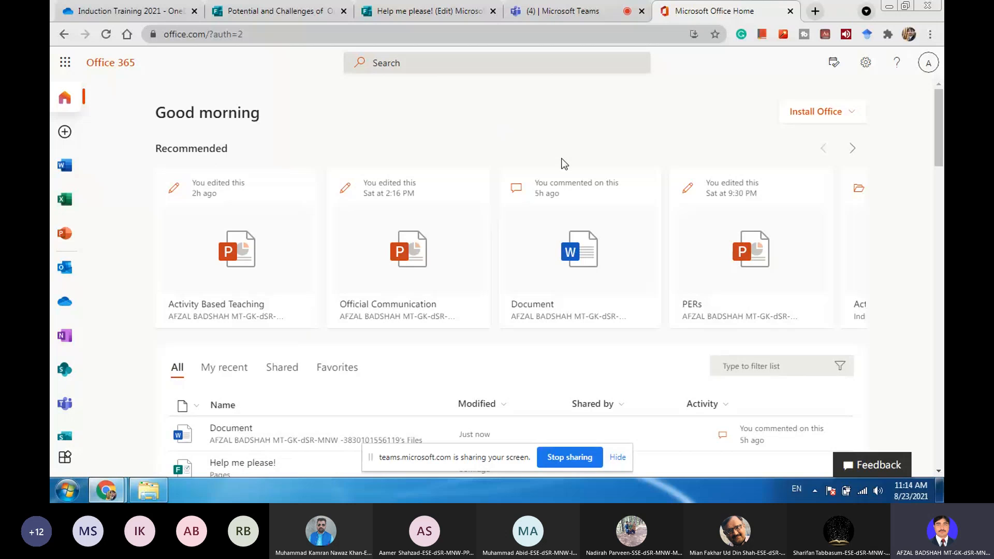
Open the recommended Word file named Document and enlarge the page in the browser
left_click(573, 234)
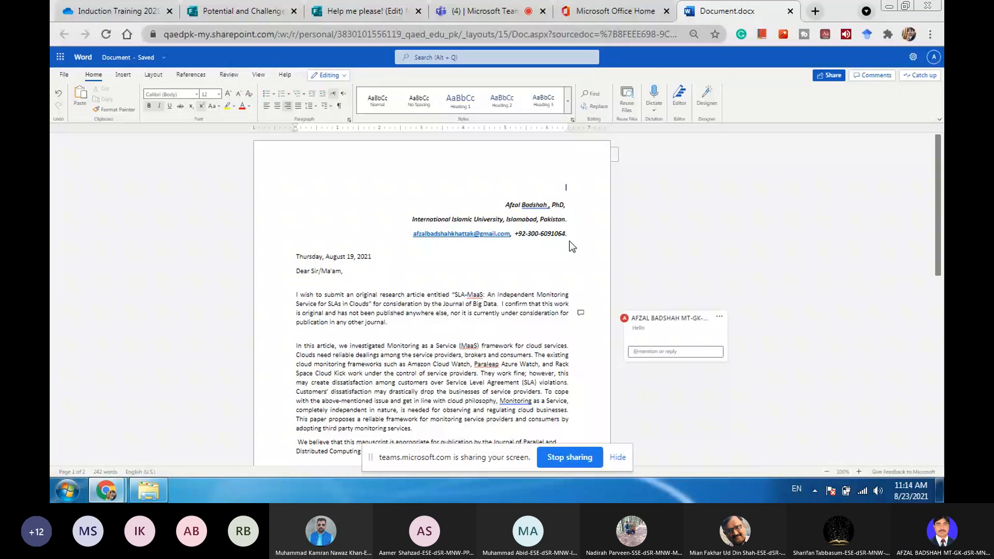
key("ctrl+plus")
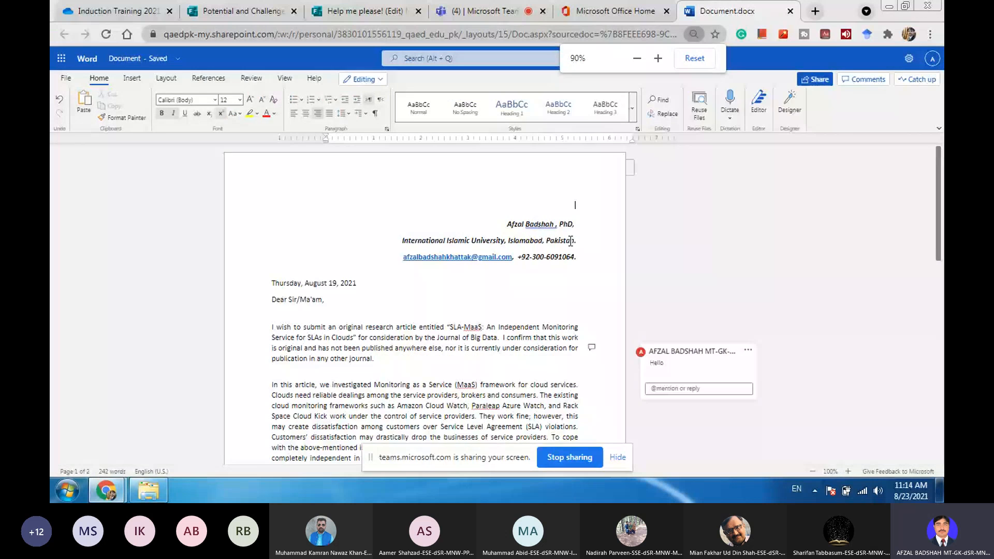
key("ctrl+plus")
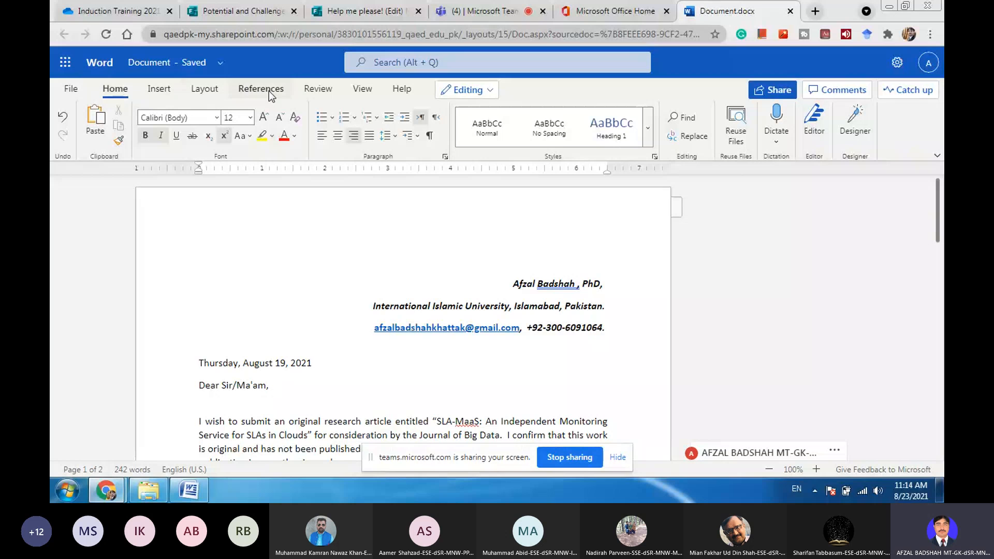
Look at the blank document in the desktop Microsoft Word window and return to the browser document
left_click(195, 498)
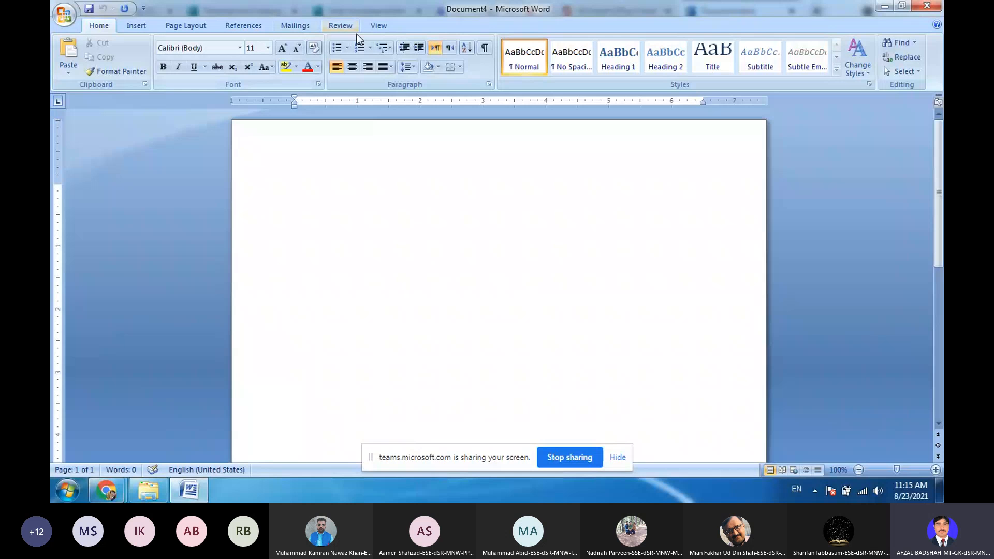
left_click(885, 6)
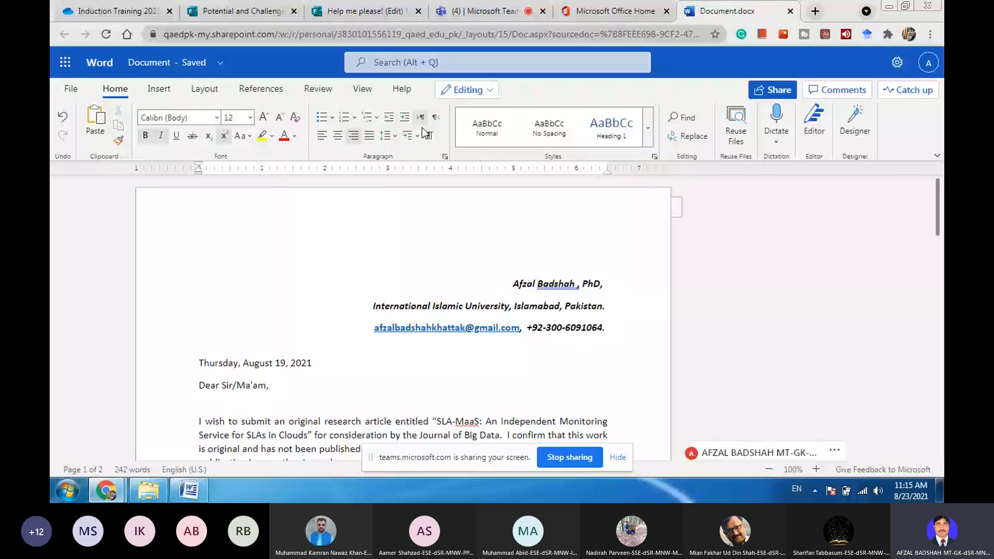
Try the Simplified Ribbon layout, view its insertion commands, and restore the Classic Ribbon
left_click(936, 156)
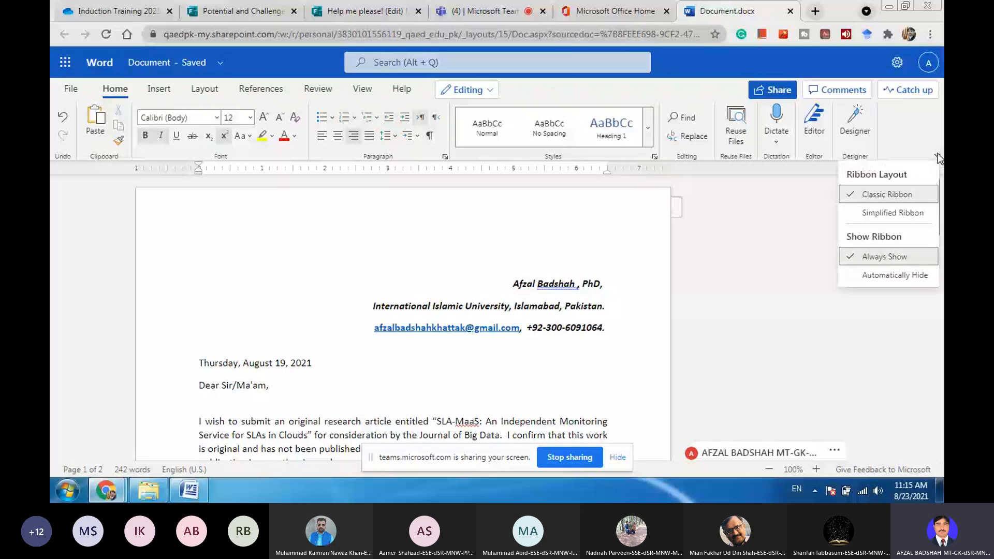
left_click(878, 213)
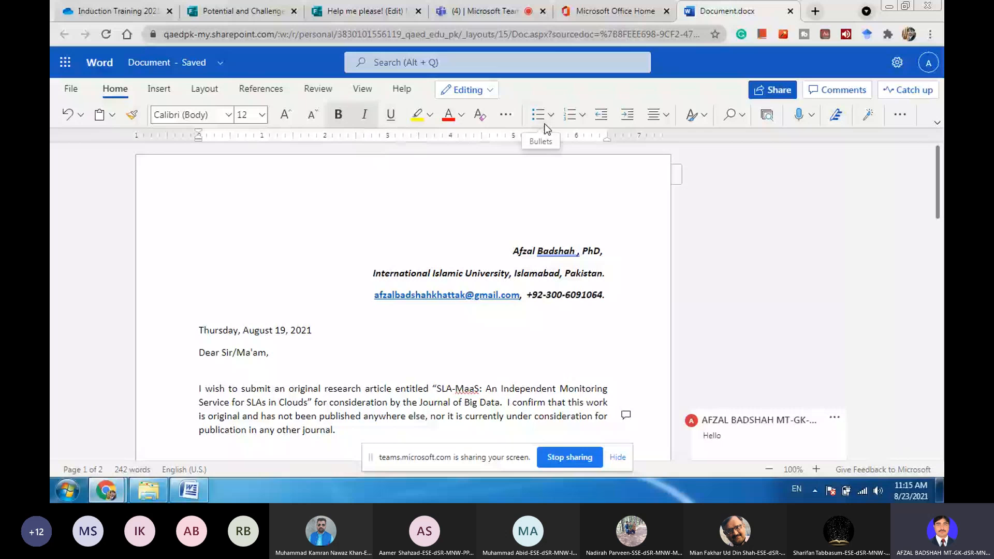
left_click(159, 89)
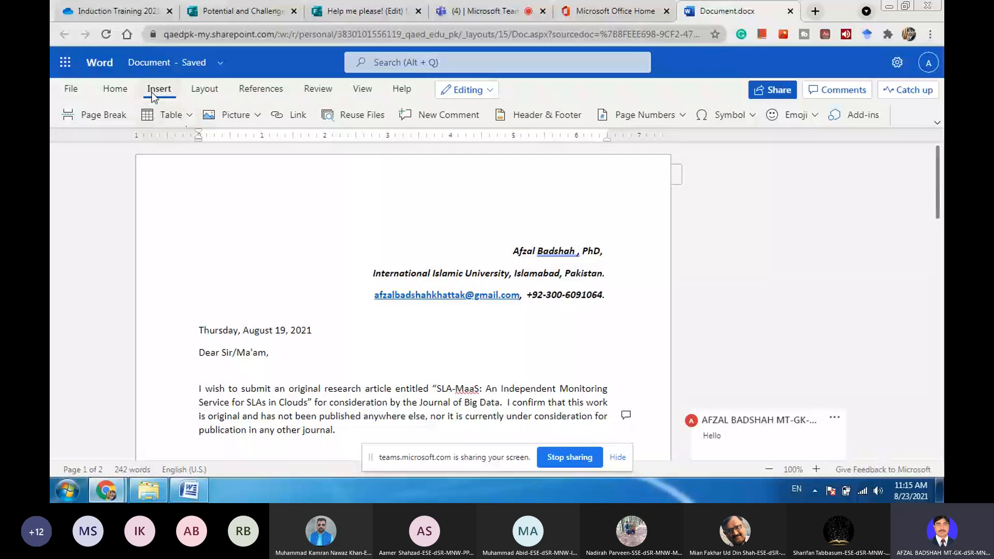
left_click(115, 89)
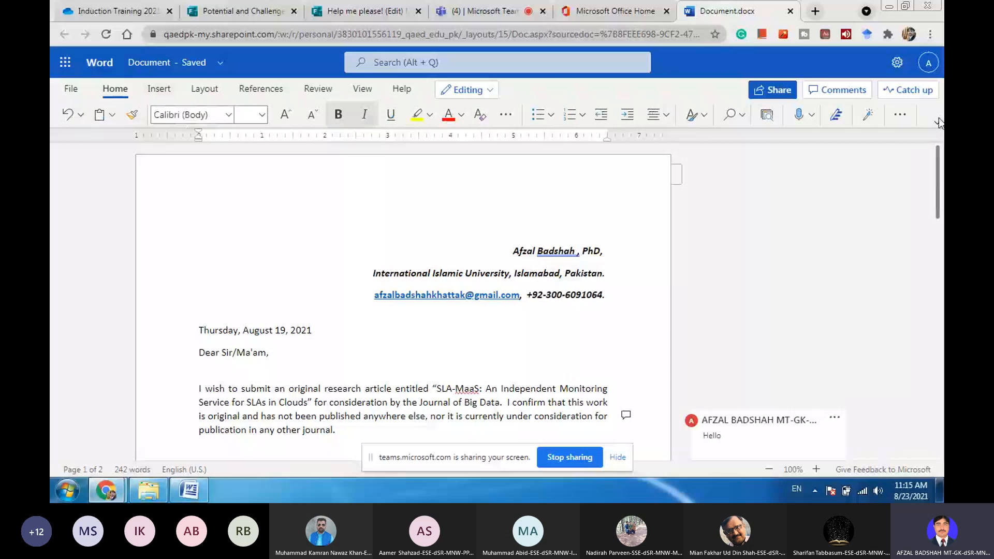
left_click(938, 121)
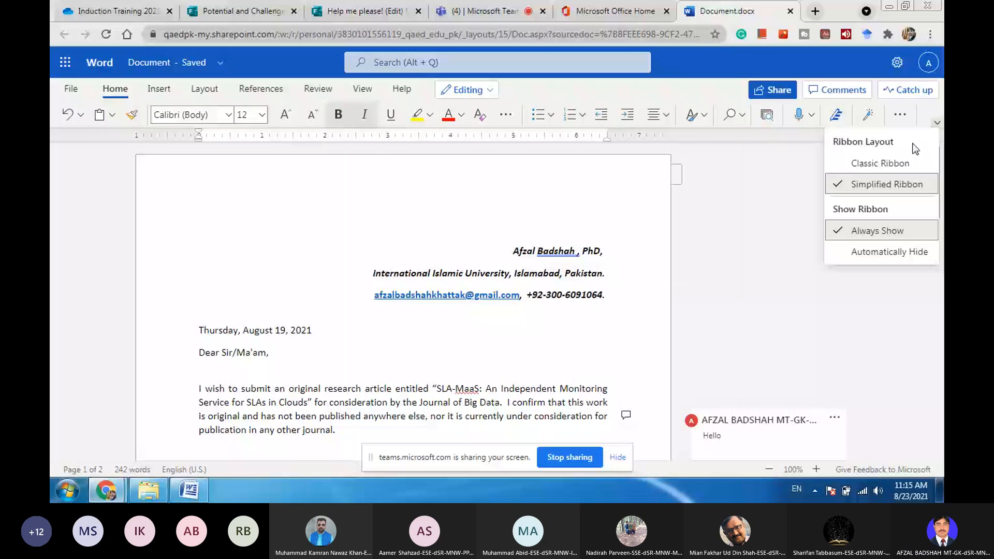
left_click(880, 163)
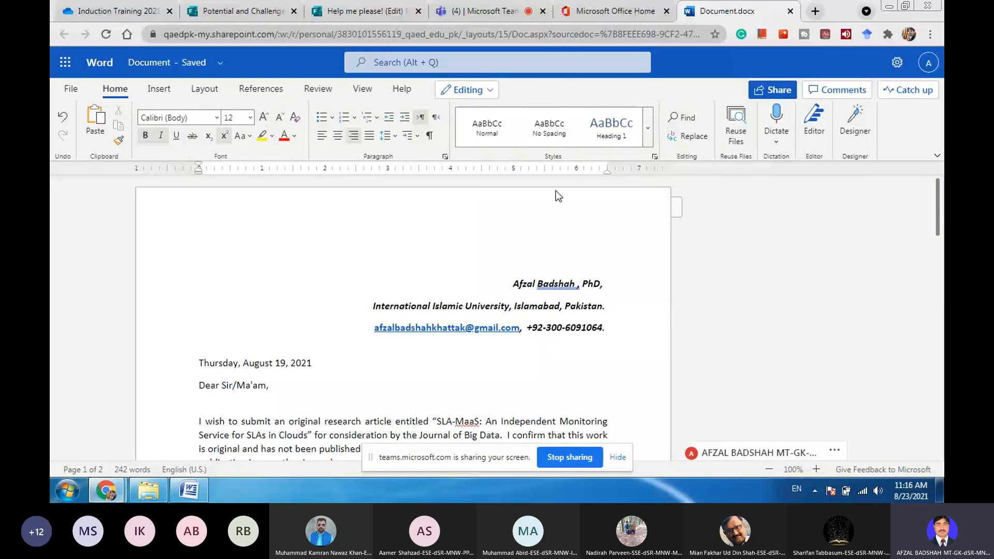
Look through the full gallery of text styles and close it without applying one
left_click(647, 136)
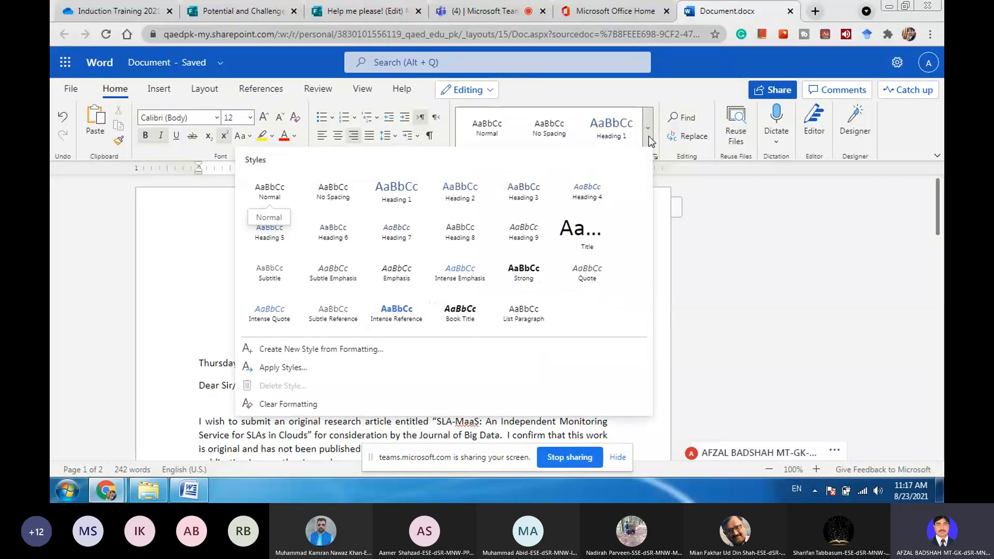
left_click(713, 78)
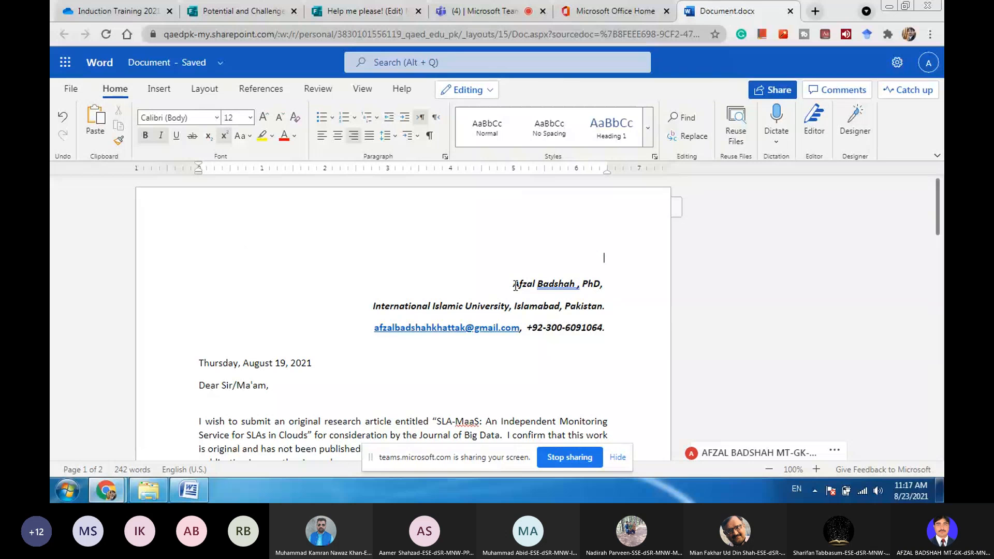
Remove italics from the three sender lines at the start of the letter, trying bold and underline off and on
left_click_drag(515, 285, 615, 327)
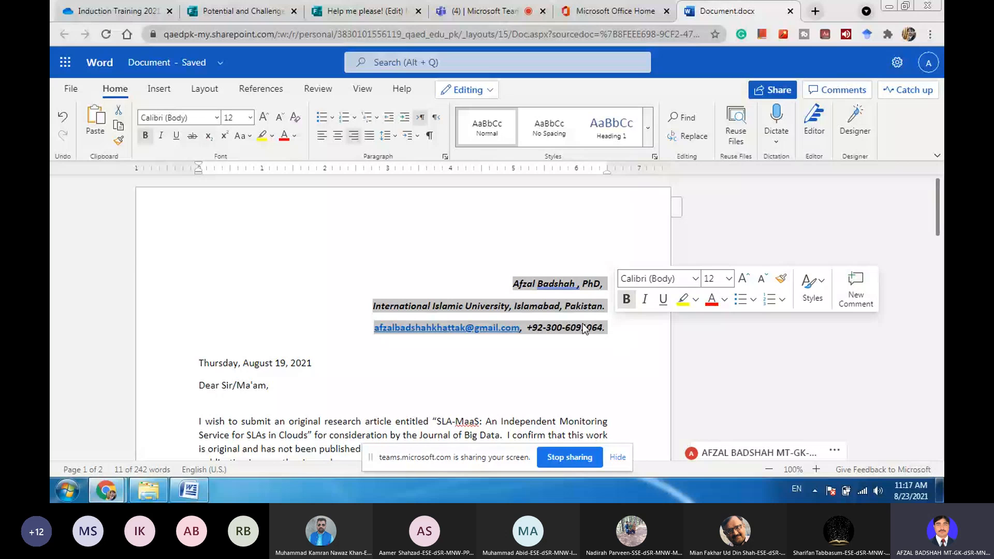
left_click(627, 301)
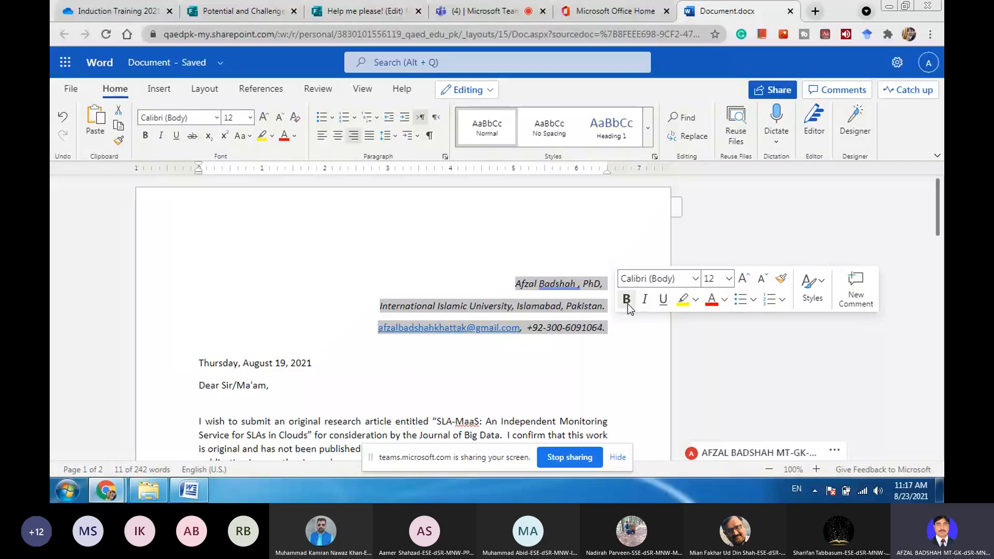
left_click(626, 301)
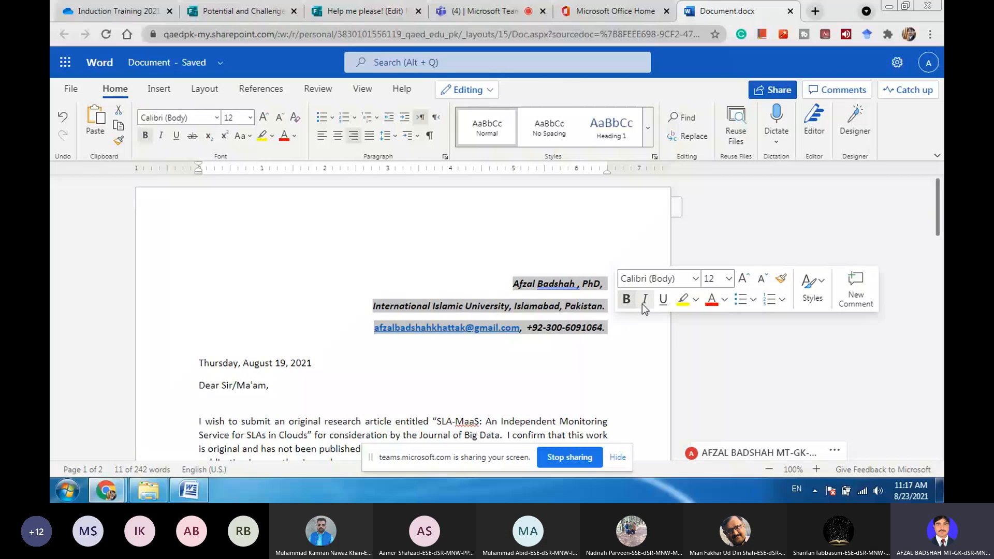
left_click(644, 302)
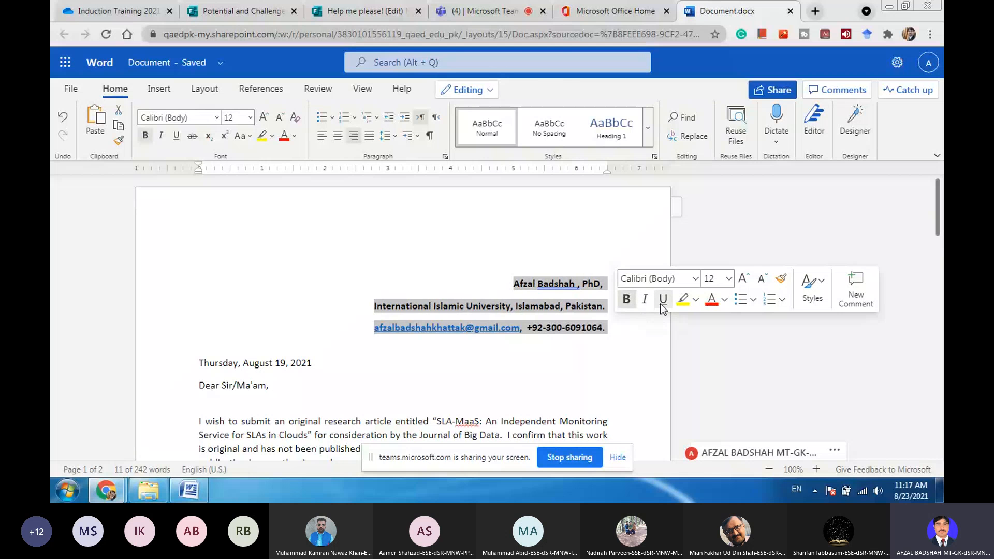
left_click(662, 300)
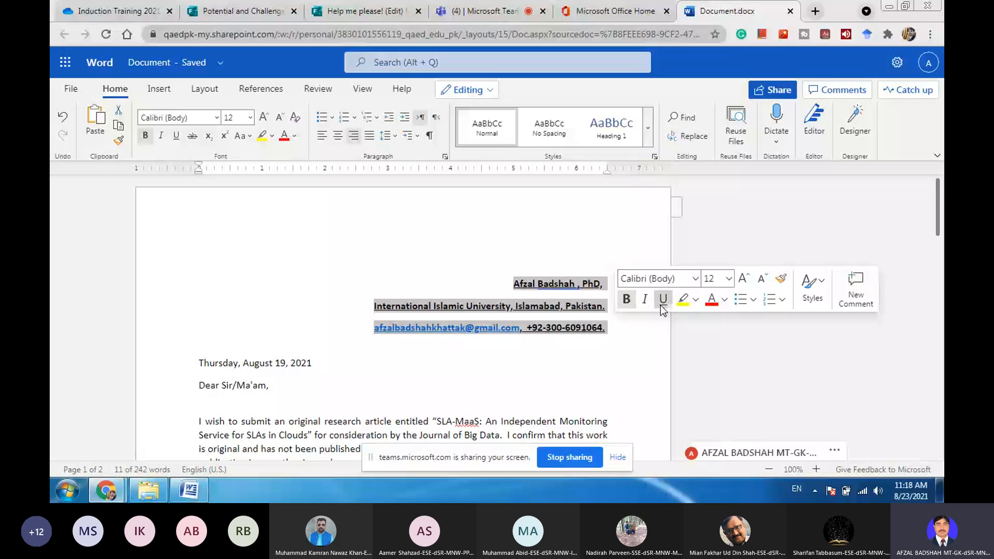
left_click(662, 304)
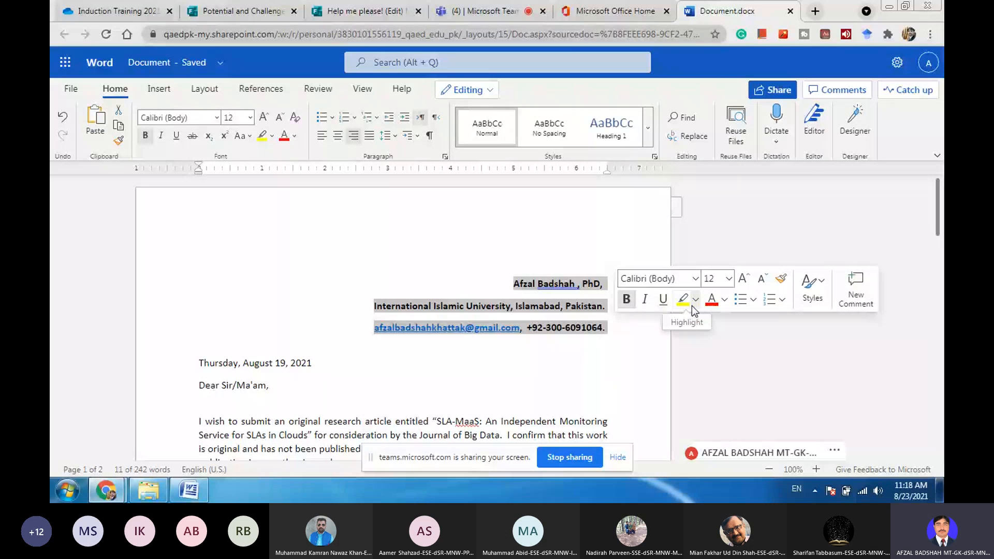
View the highlight colors for the selected sender lines and set their font color to standard red
left_click(692, 304)
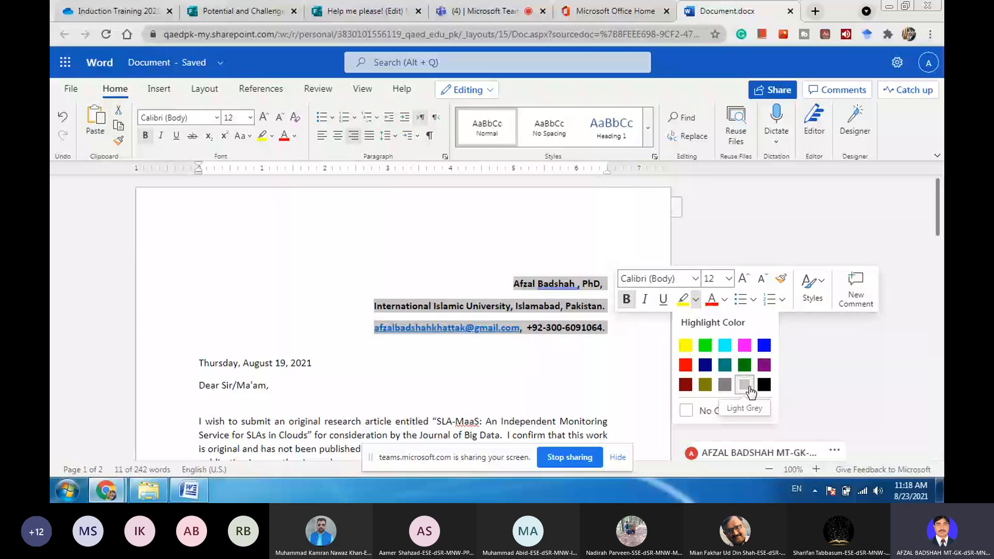
left_click(724, 299)
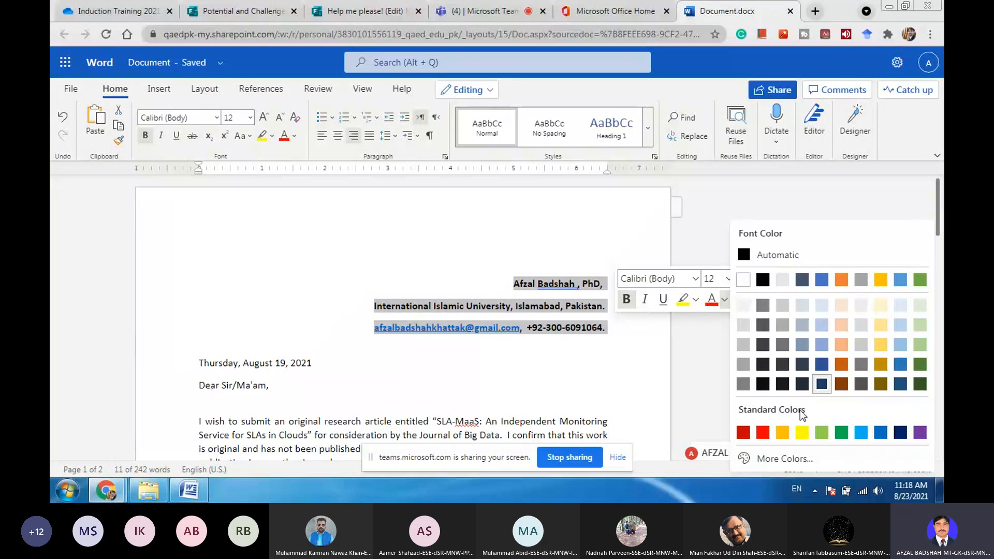
left_click(762, 432)
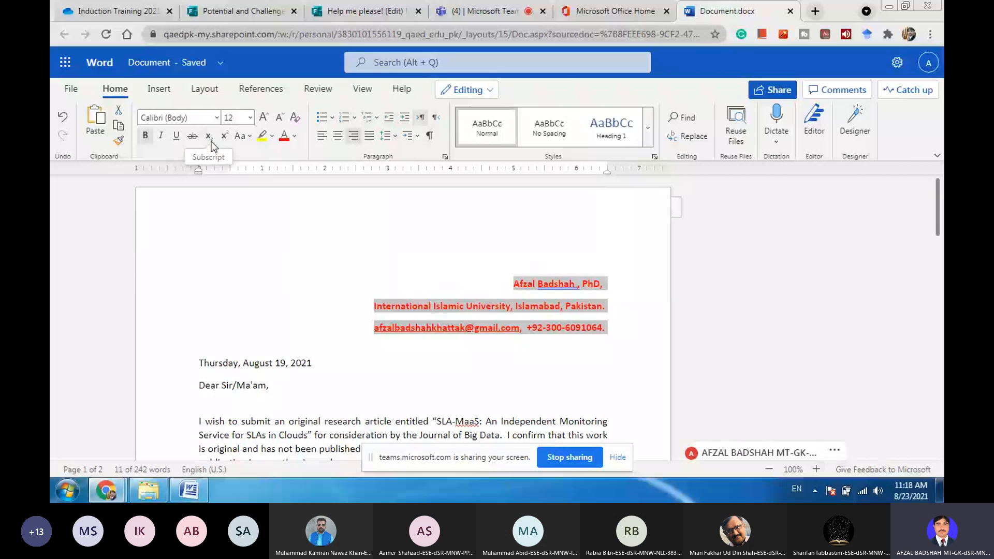
left_click(325, 355)
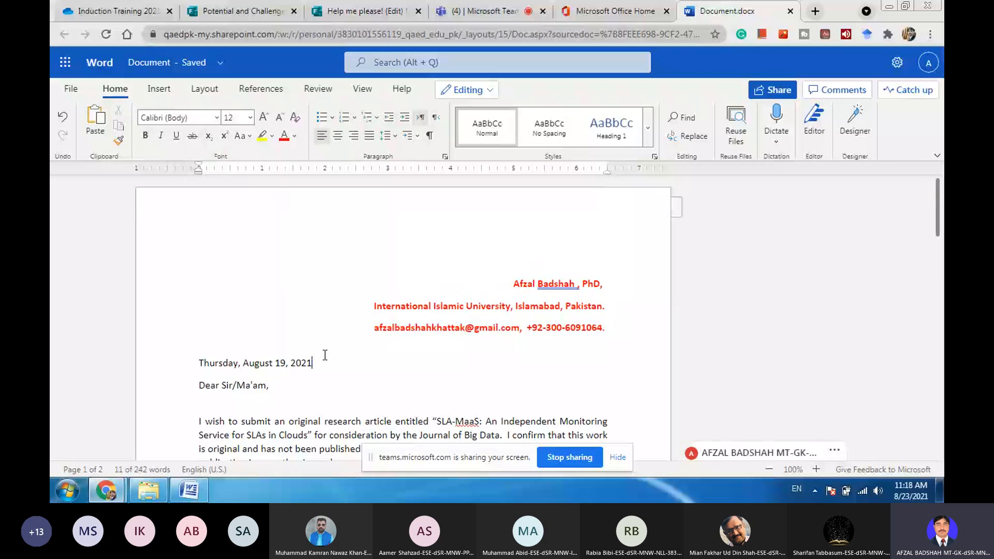
Add two lines above the date, enter "x2" on the first one, and format its 2 as subscript
left_click(201, 362)
key("Return")
key("Return")
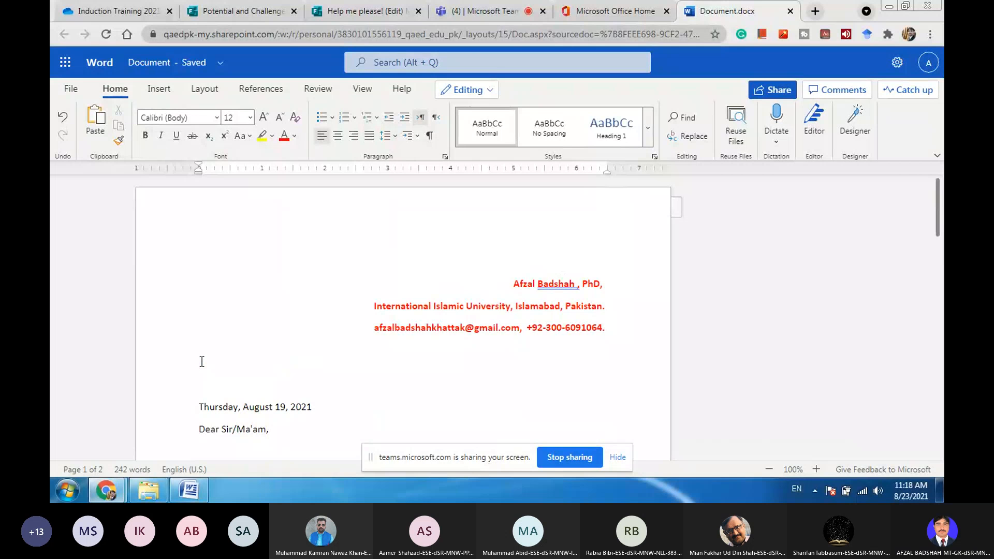
left_click(202, 362)
type("x2")
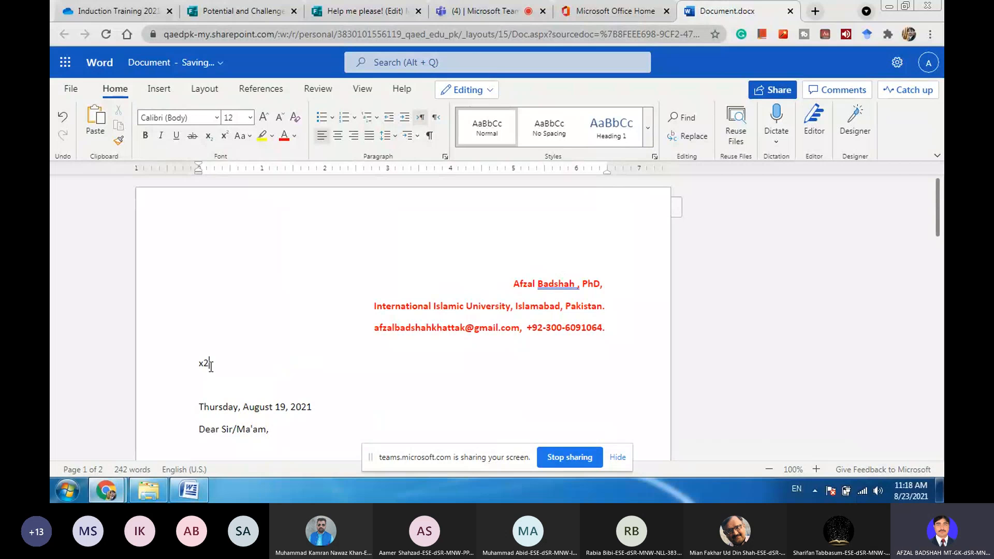
left_click_drag(211, 362, 204, 362)
left_click(209, 136)
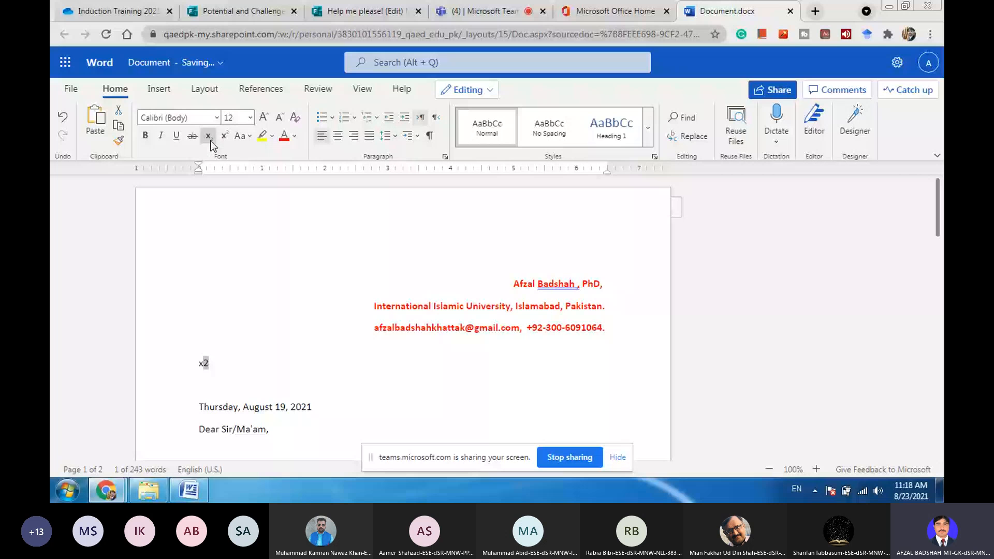
Append "+ x2" to the expression above the date and format the last 2 as superscript
left_click(217, 362)
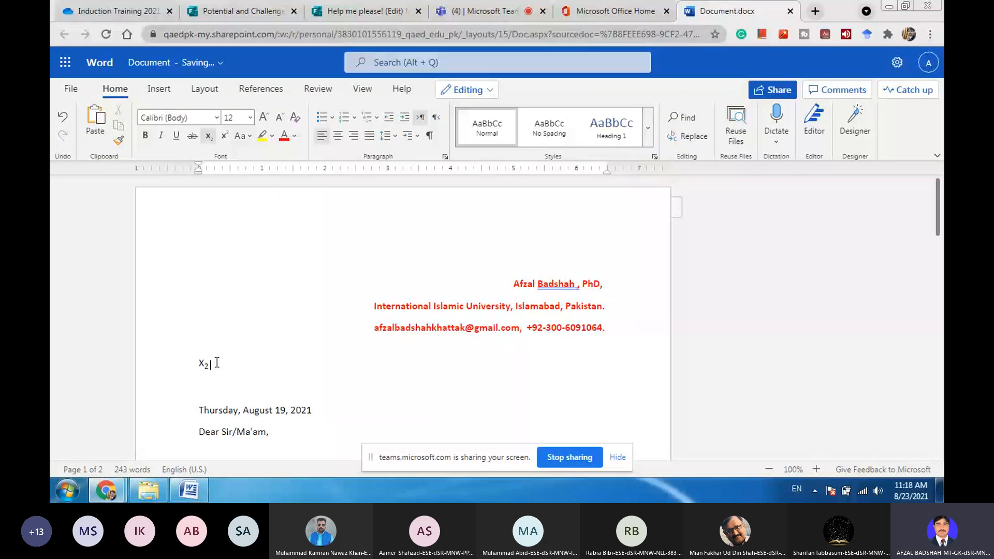
type("+ x2")
key("shift+Left")
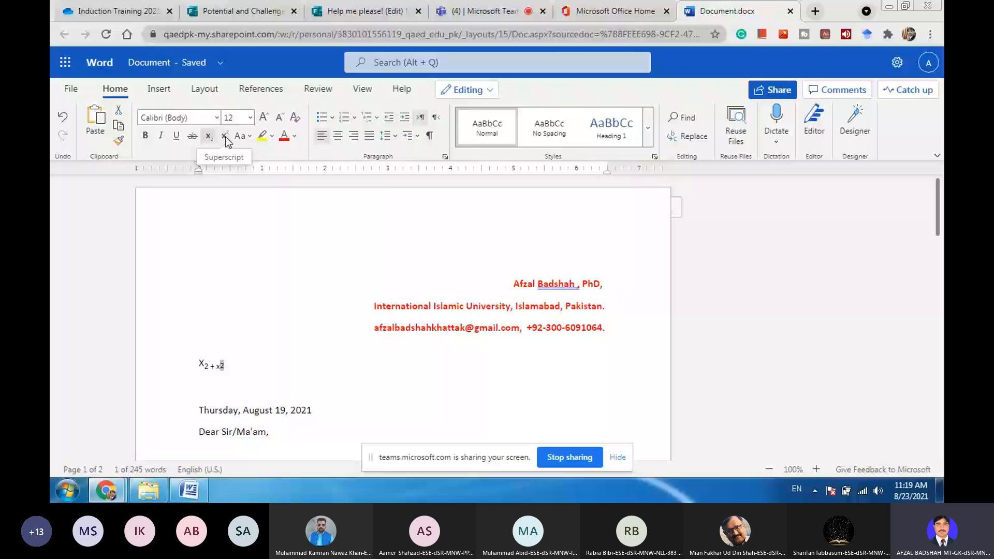
left_click(224, 136)
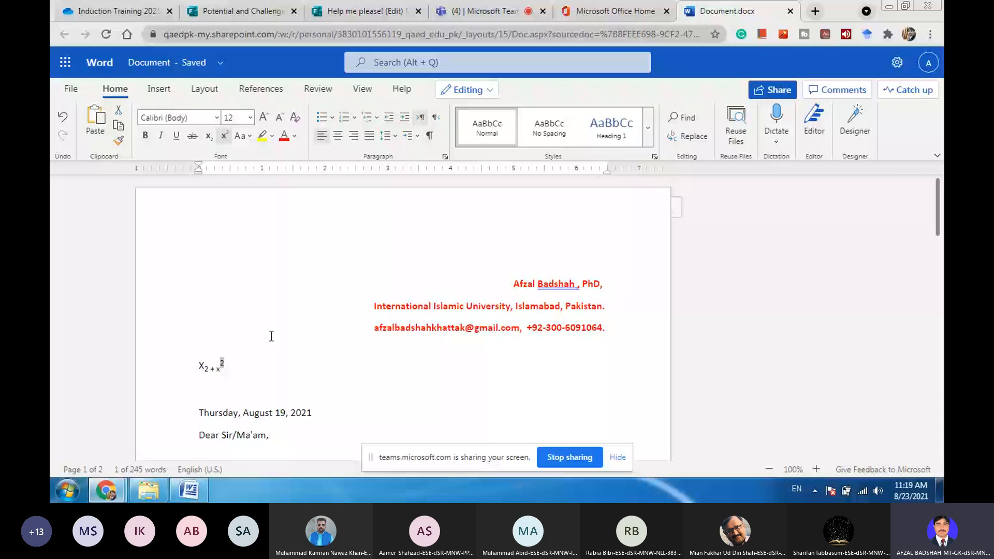
left_click(234, 371)
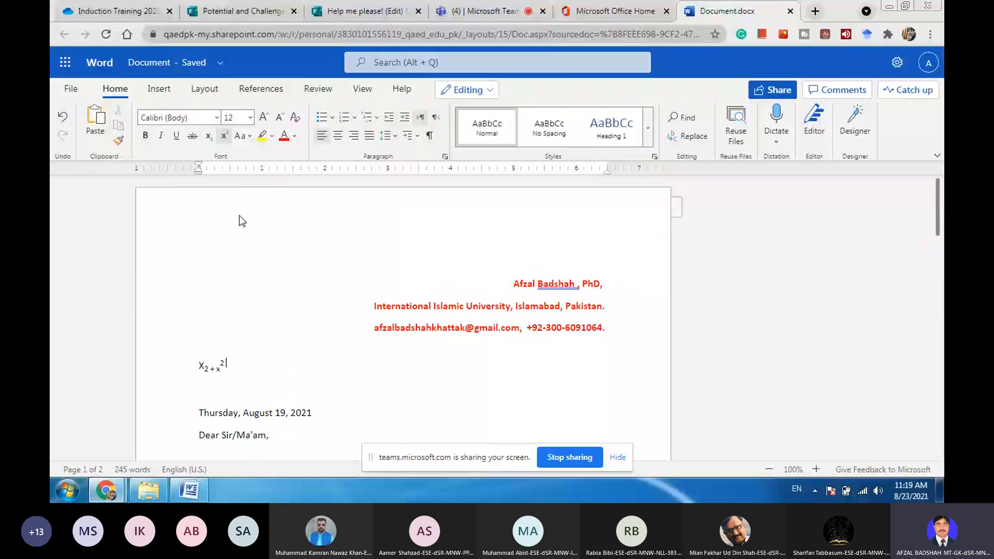
Select the three sender lines at the start of the letter and browse the available fonts
triple_click(488, 256)
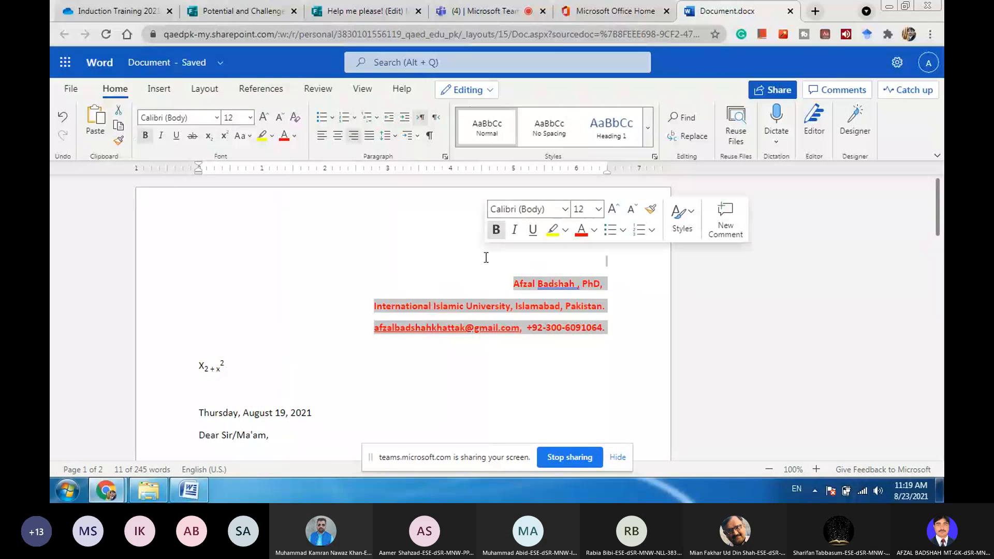
left_click(216, 118)
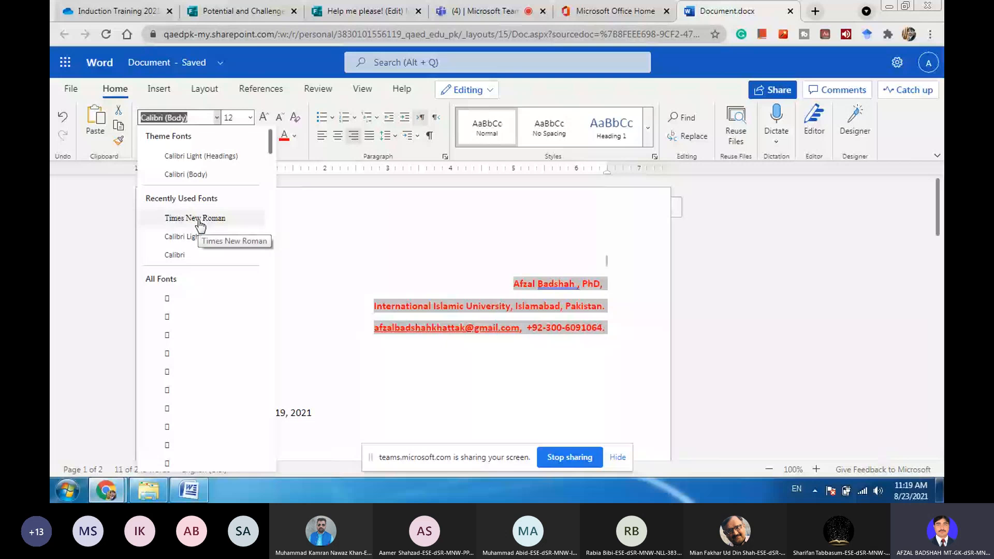
scroll(202, 310, "down", 10)
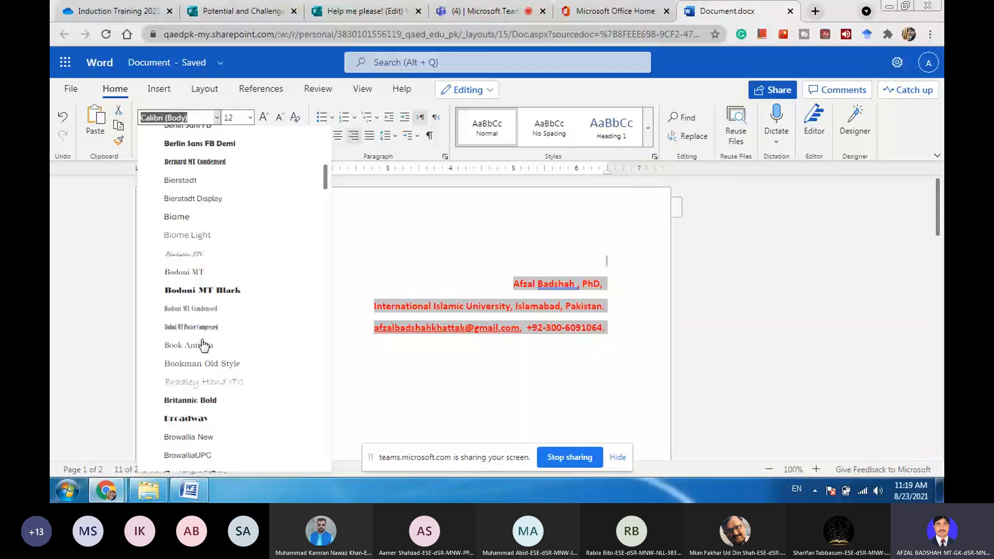
scroll(203, 344, "down", 15)
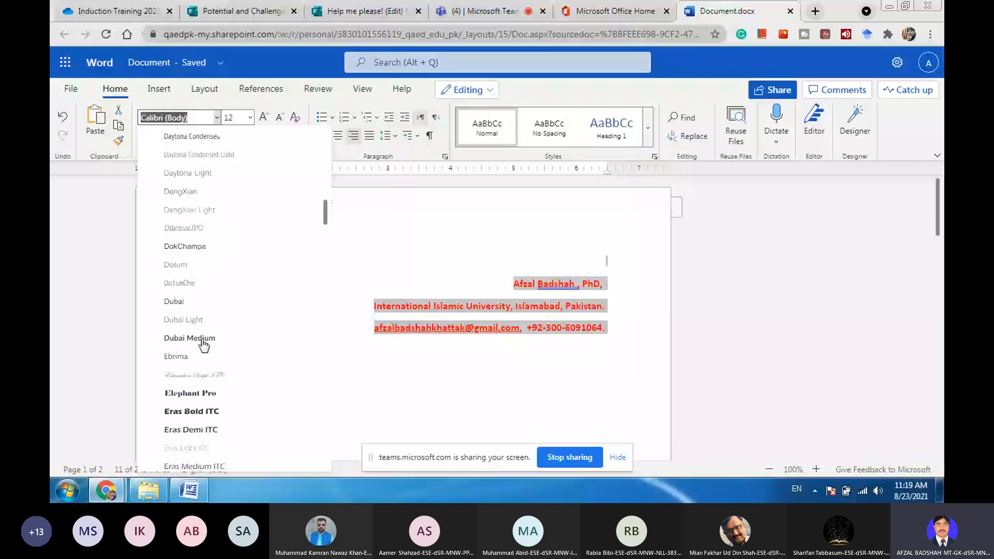
scroll(202, 344, "down", 5)
Try font size 16 on the selected sender lines, shrink them to 11, and enlarge them to 12
left_click(250, 117)
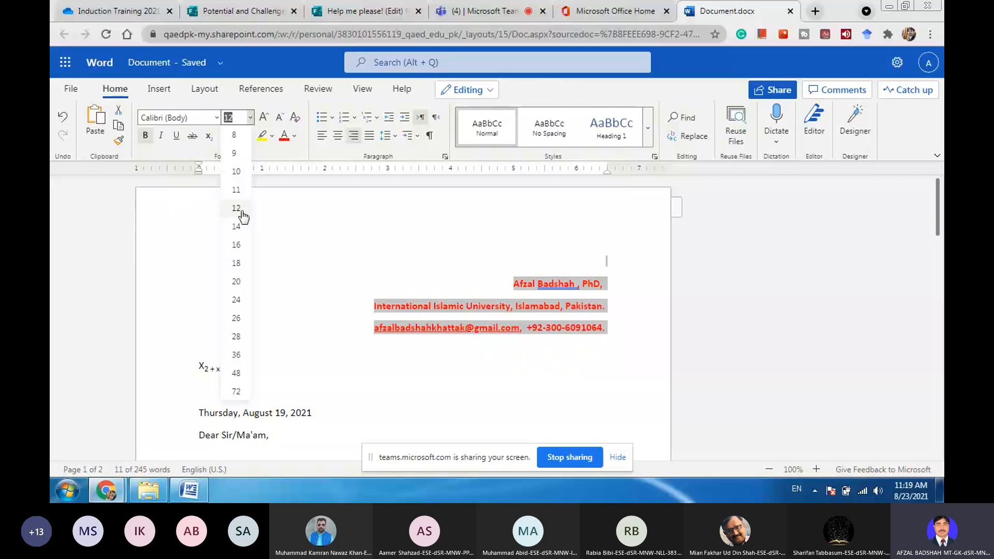
left_click(237, 245)
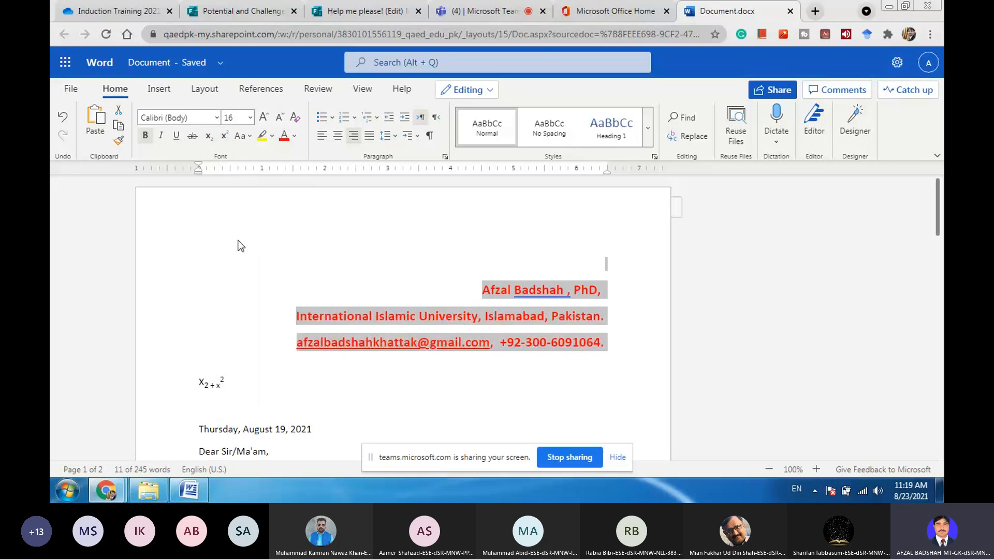
triple_click(278, 121)
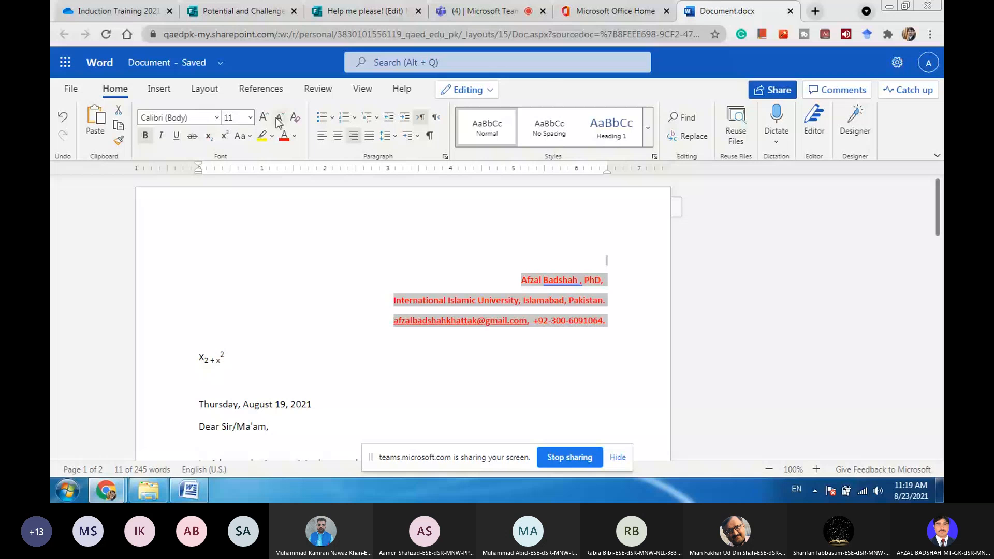
left_click(264, 118)
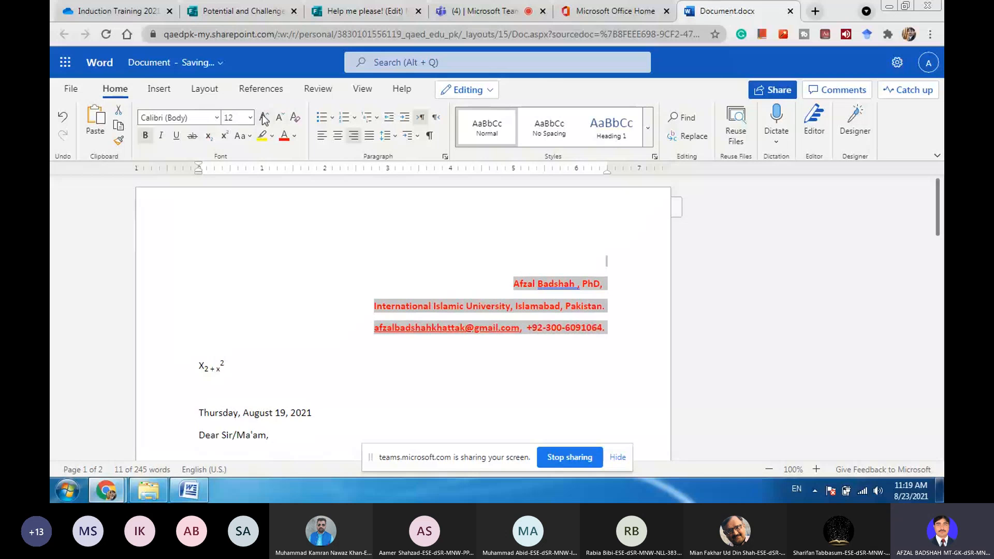
left_click(272, 372)
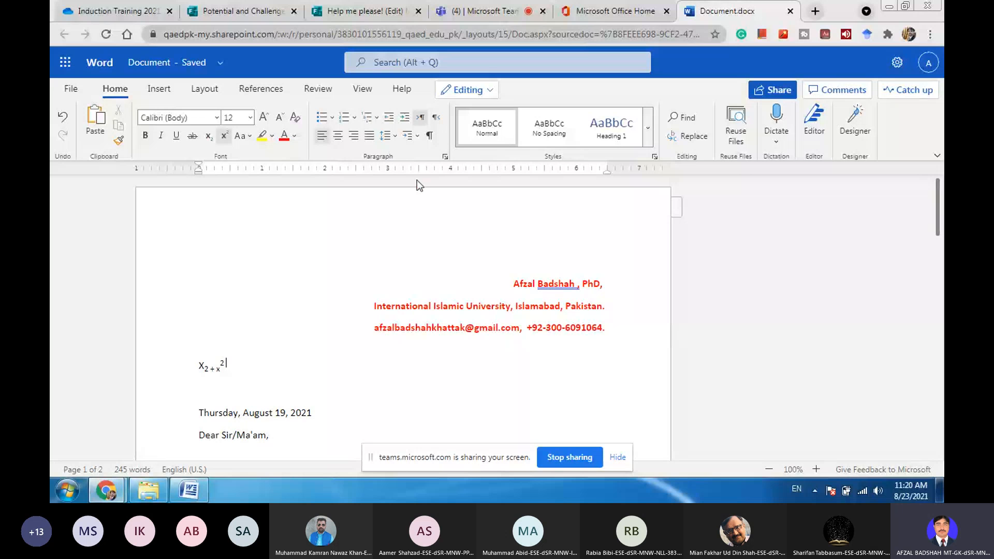
Try left, centre and right alignment on the paragraph starting "I wish to submit" and return it to justified
scroll(339, 364, "down", 3)
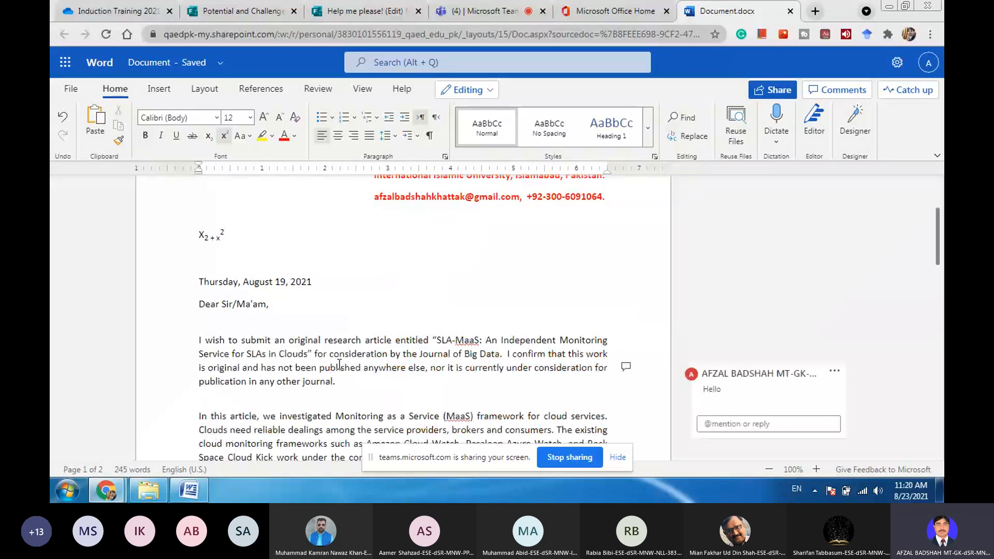
left_click_drag(340, 381, 201, 341)
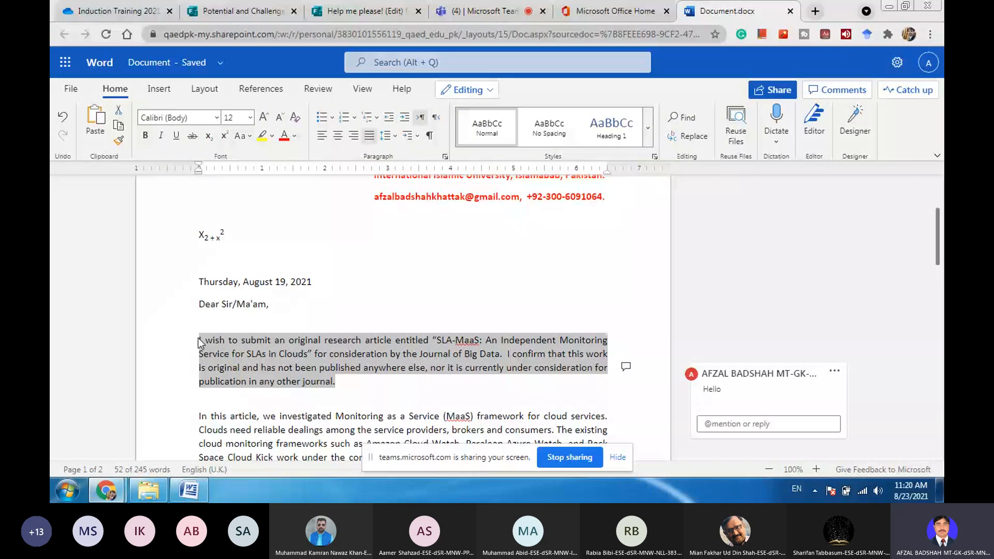
left_click(321, 138)
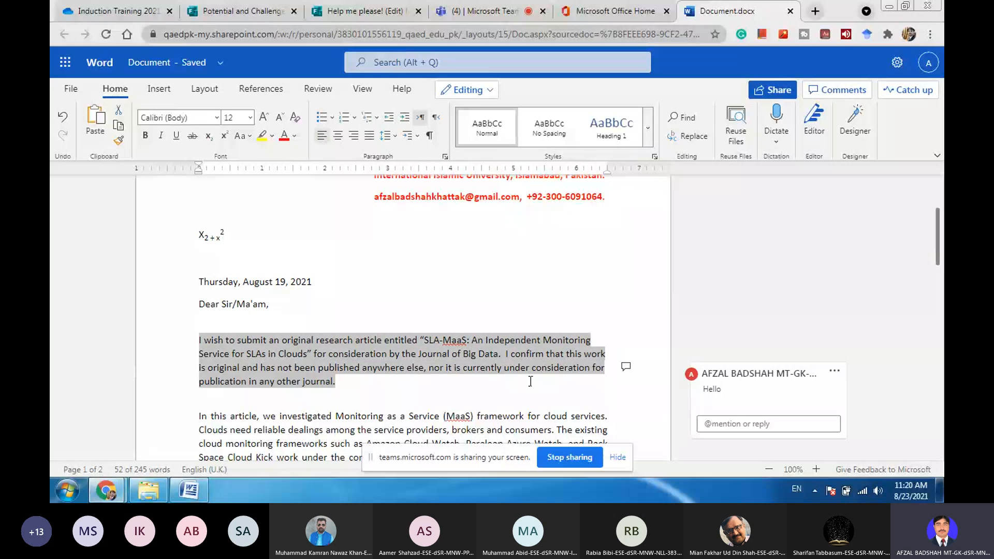
left_click(339, 137)
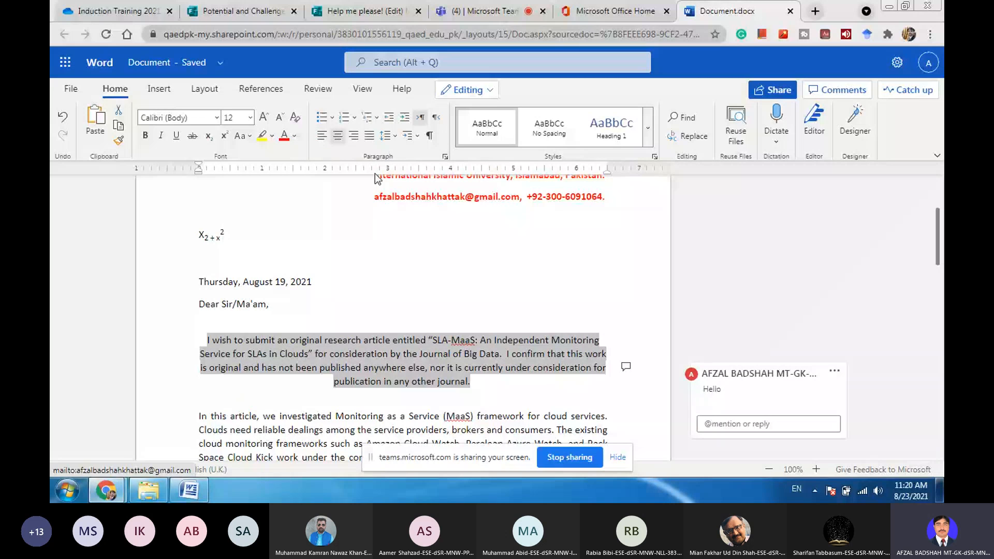
left_click(355, 136)
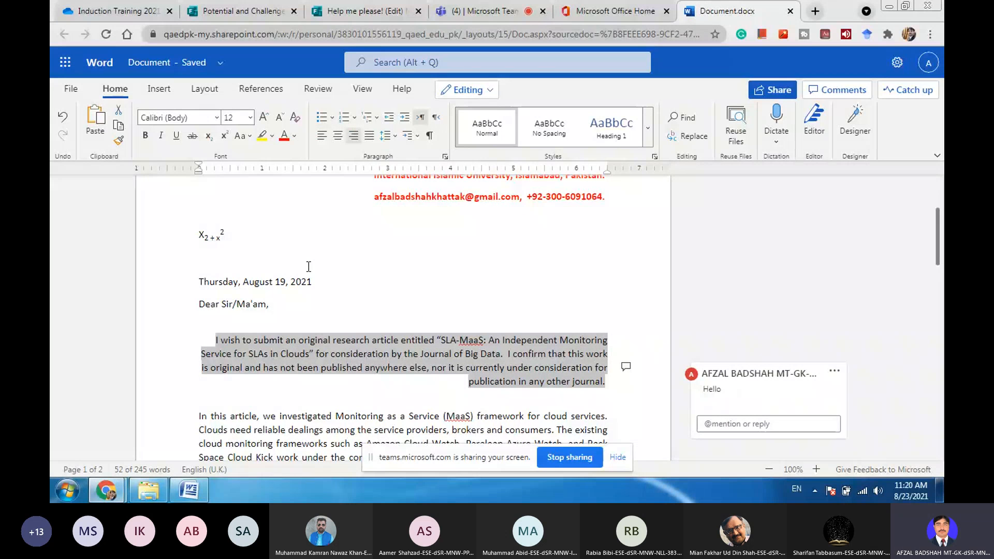
left_click(371, 138)
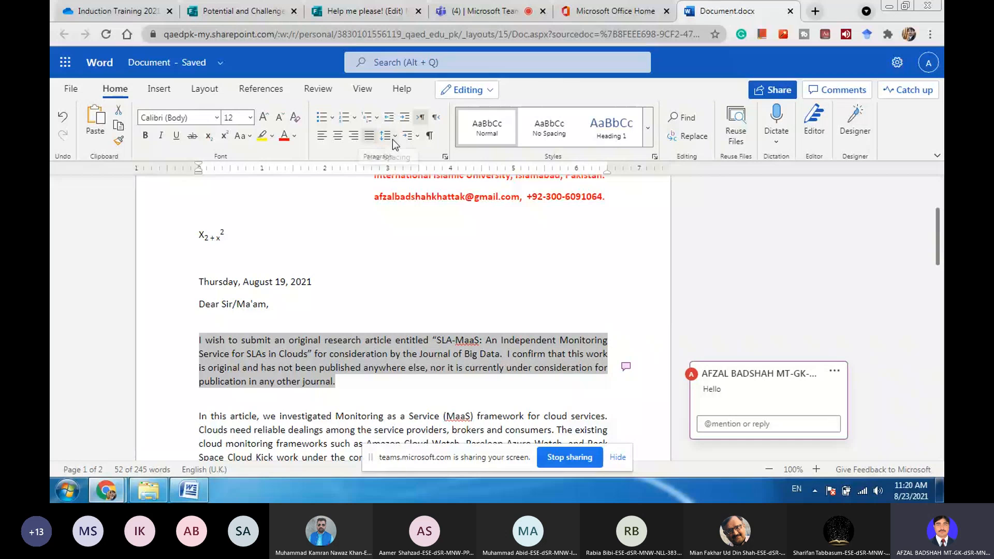
Try 1.5 line spacing on the paragraph starting "I wish to submit" and reduce its spacing to 1
left_click(392, 139)
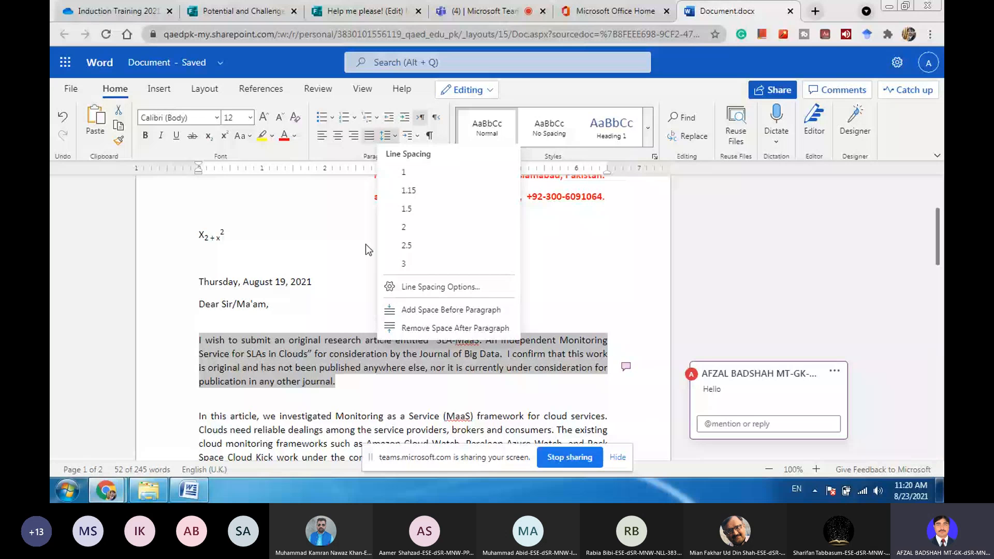
left_click(406, 225)
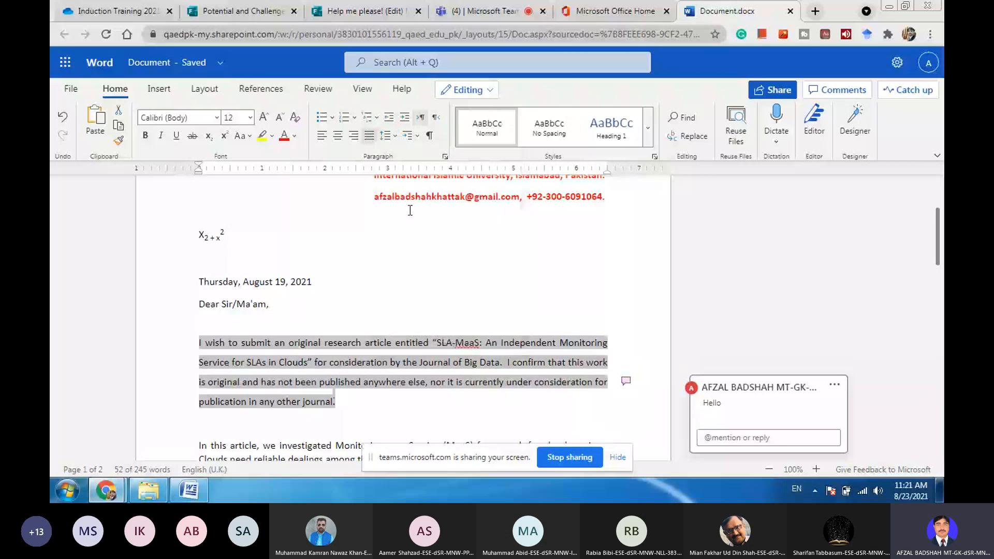
left_click_drag(347, 400, 195, 343)
left_click(408, 136)
left_click(386, 136)
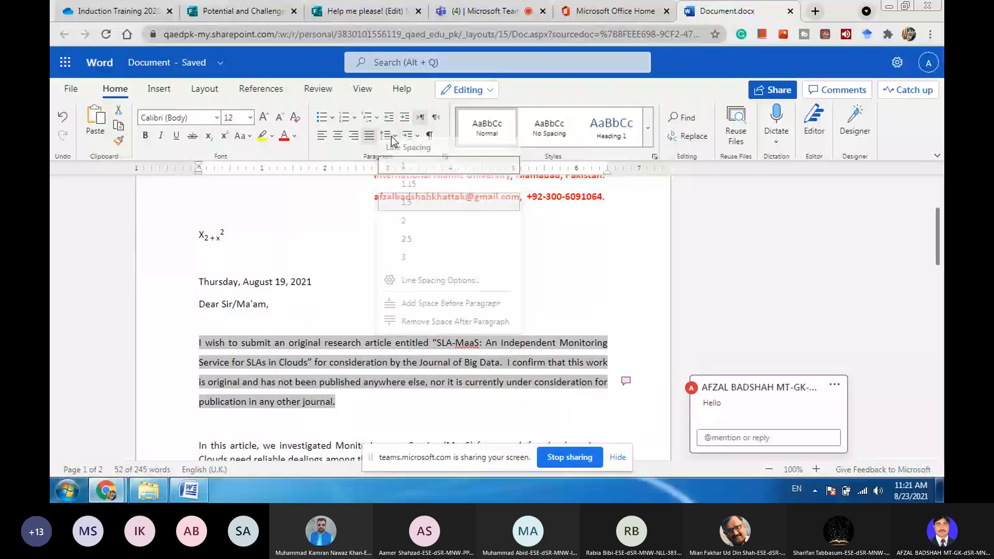
left_click(408, 179)
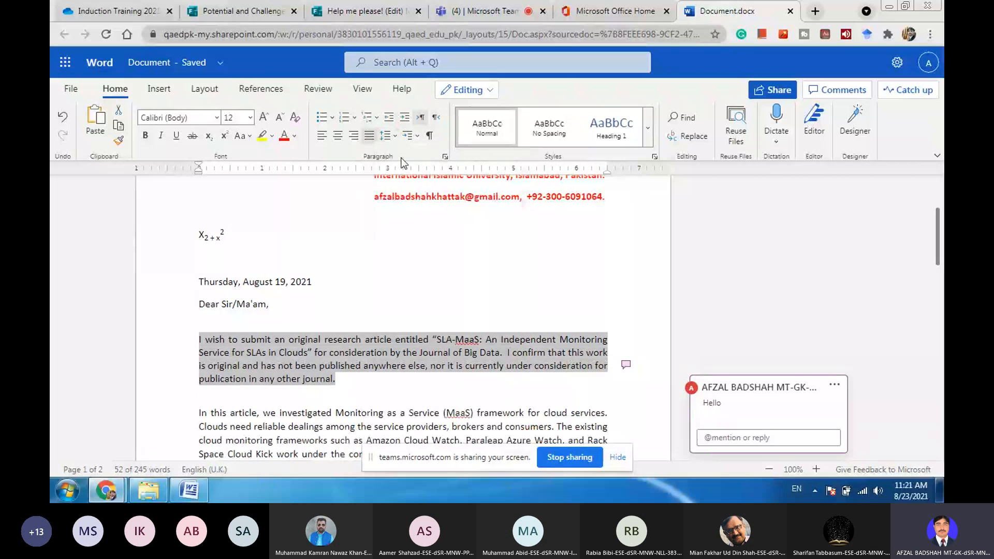
left_click(393, 137)
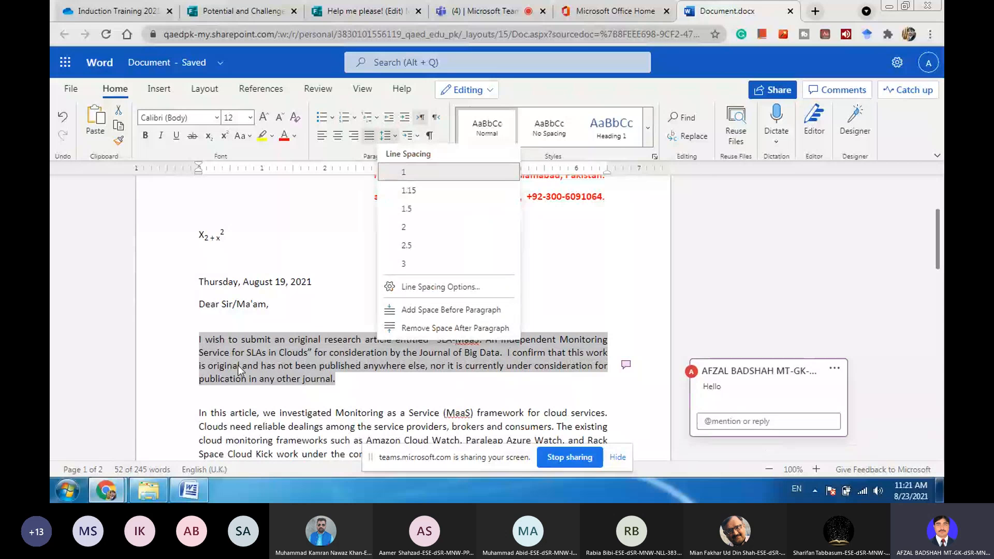
left_click(234, 385)
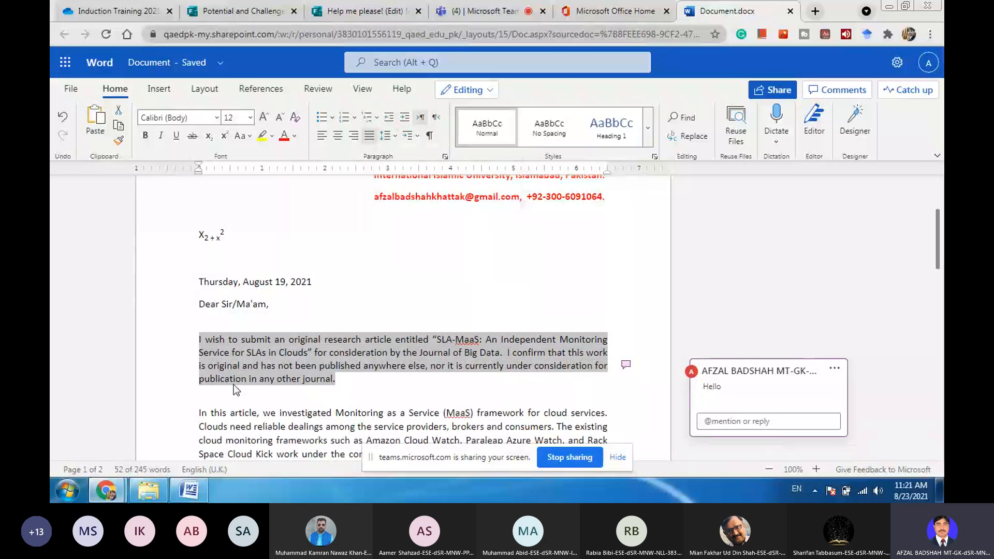
Add a new line below the paragraph ending "in any other journal." and enter "Paksitan" on it
left_click(358, 380)
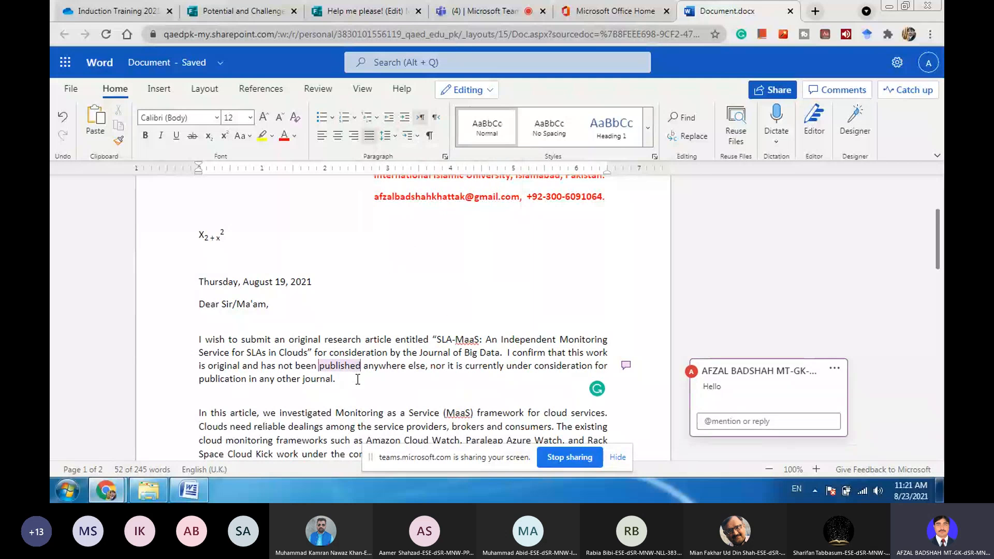
key("Return")
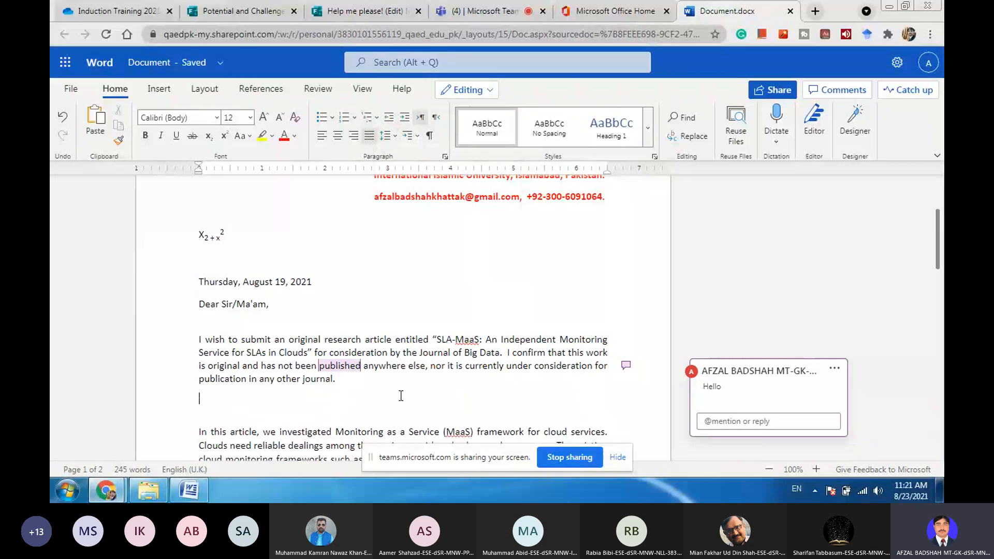
scroll(401, 395, "down", 3)
left_click(401, 396)
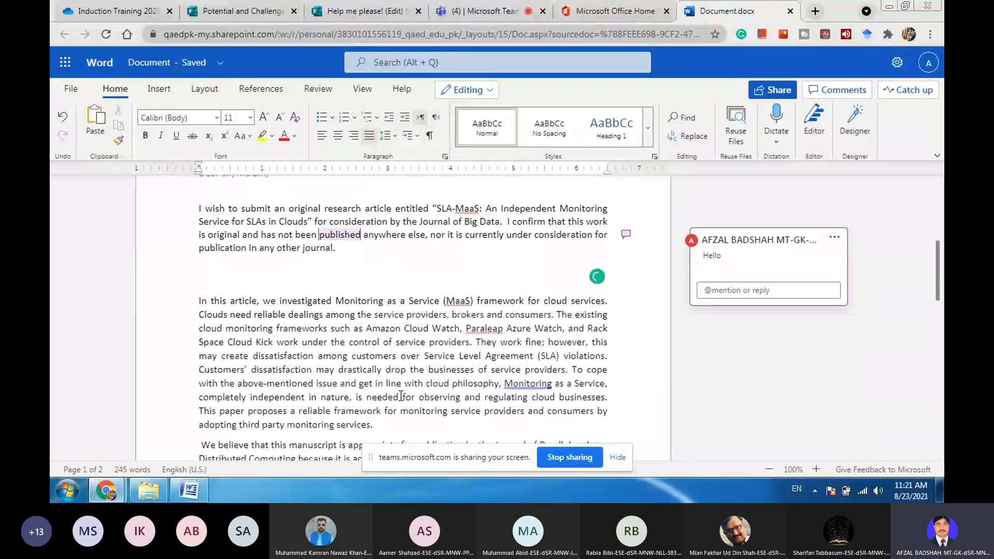
type("c")
key("BackSpace")
type("Paksitan")
key("Return")
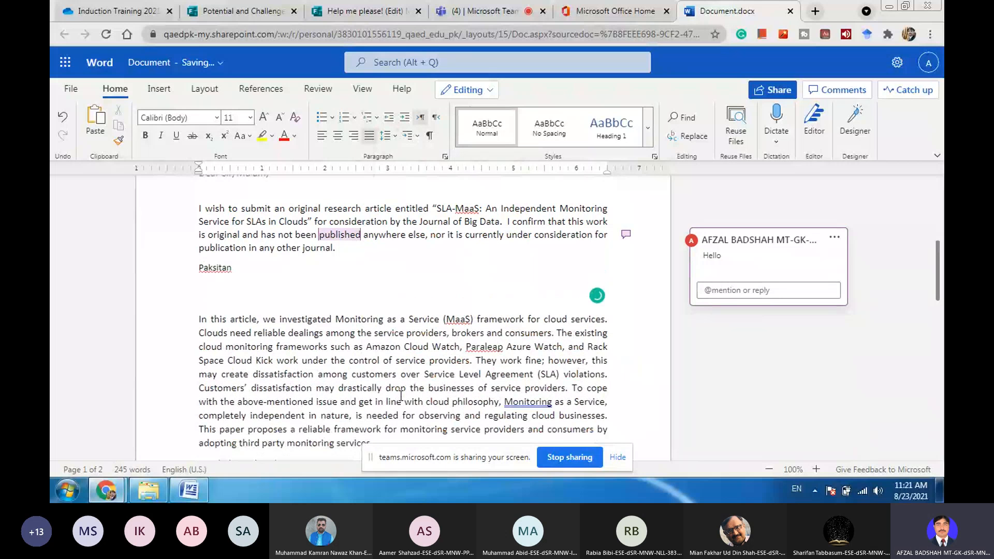
Correct the new line to "Pakistan Iran" and add "Iran" and "Afghanisatan" on separate lines below it
key("BackSpace")
key("BackSpace")
key("BackSpace")
key("BackSpace")
key("BackSpace")
key("BackSpace")
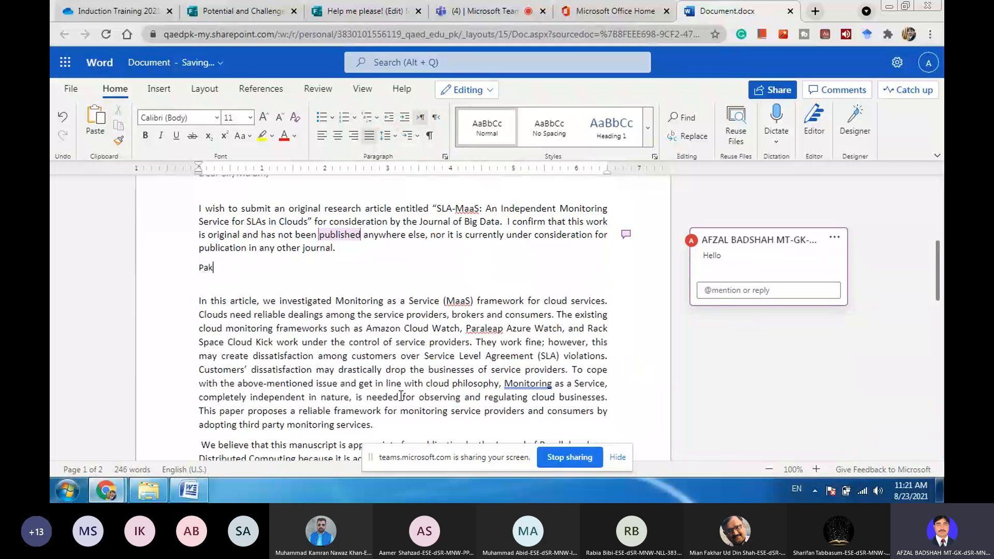
type("istan Iran")
key("Return")
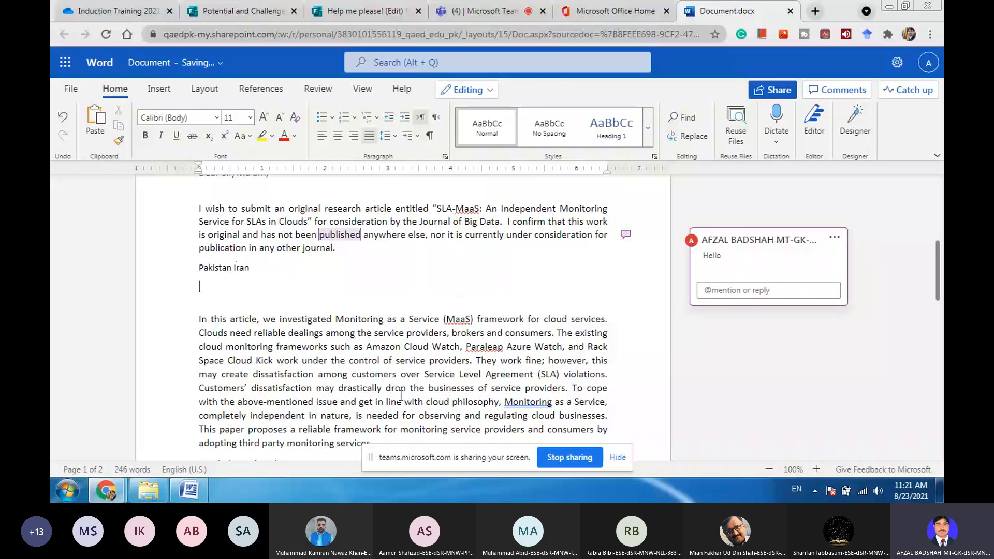
type("Iran")
key("Return")
type("Afghanisatan")
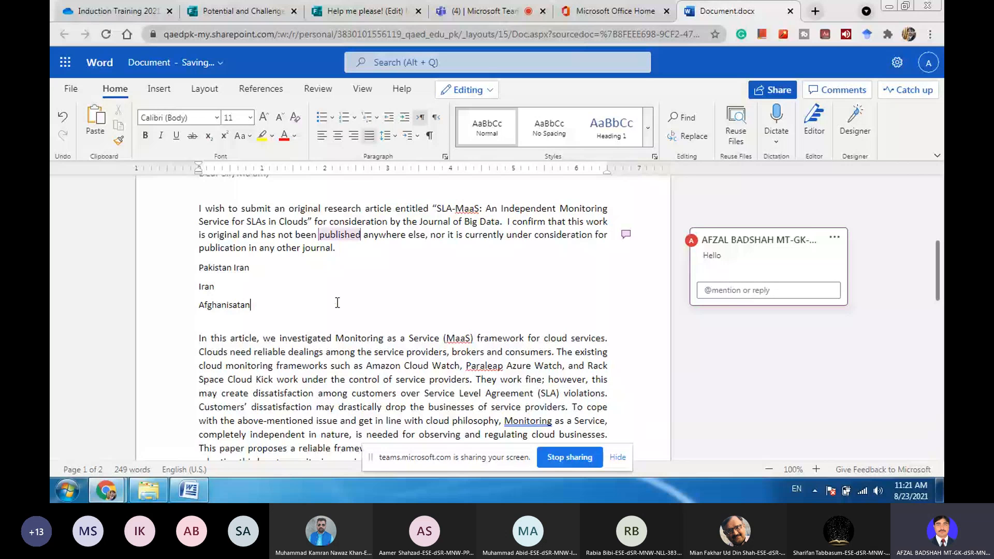
Try round and face-symbol bullets on the three country lines before turning them into a list numbered 1., 2., 3
left_click_drag(337, 303, 202, 268)
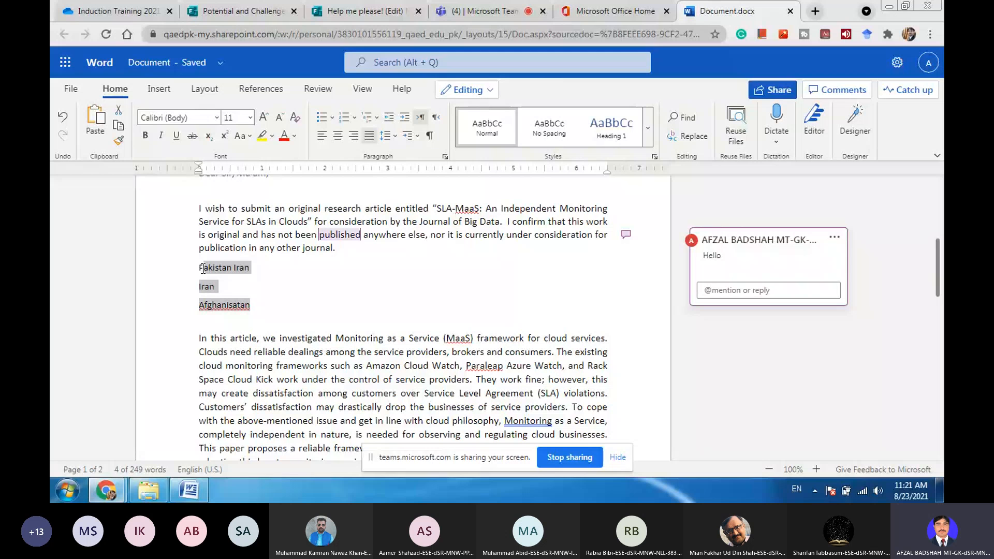
left_click(253, 308)
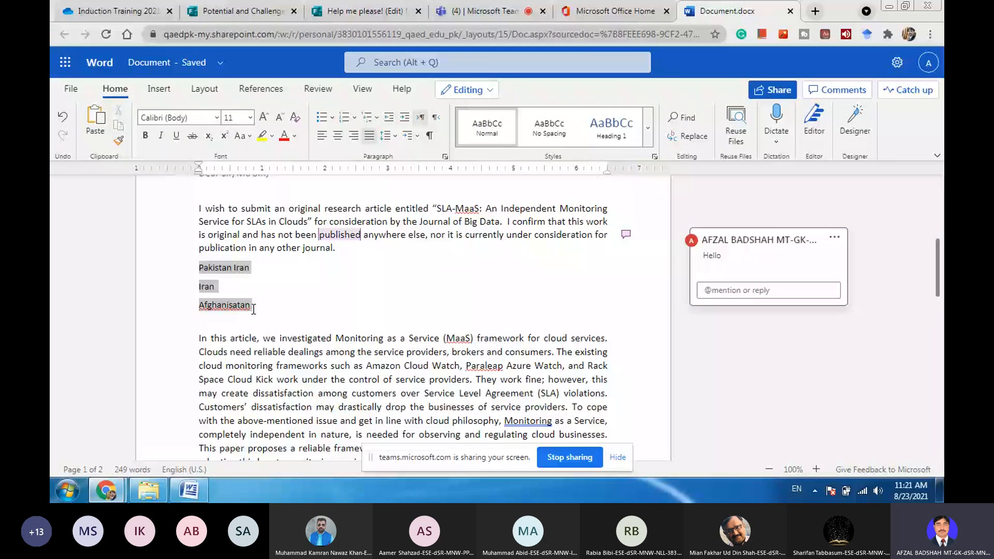
left_click(325, 117)
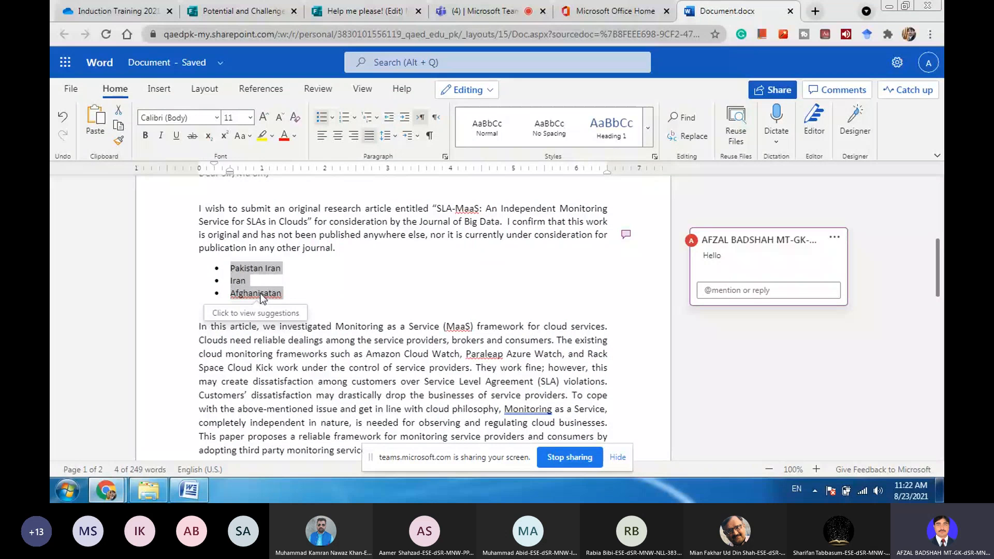
left_click(332, 118)
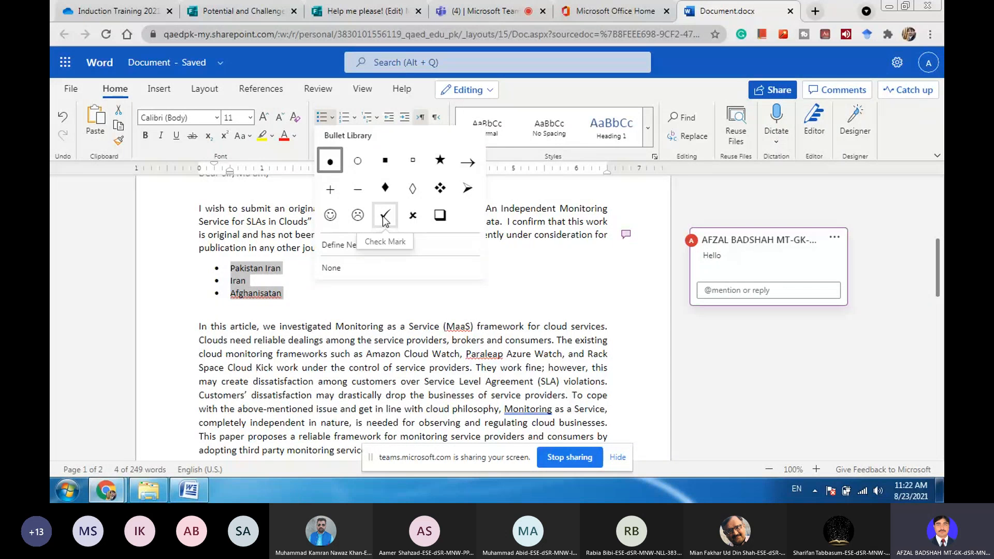
left_click(356, 217)
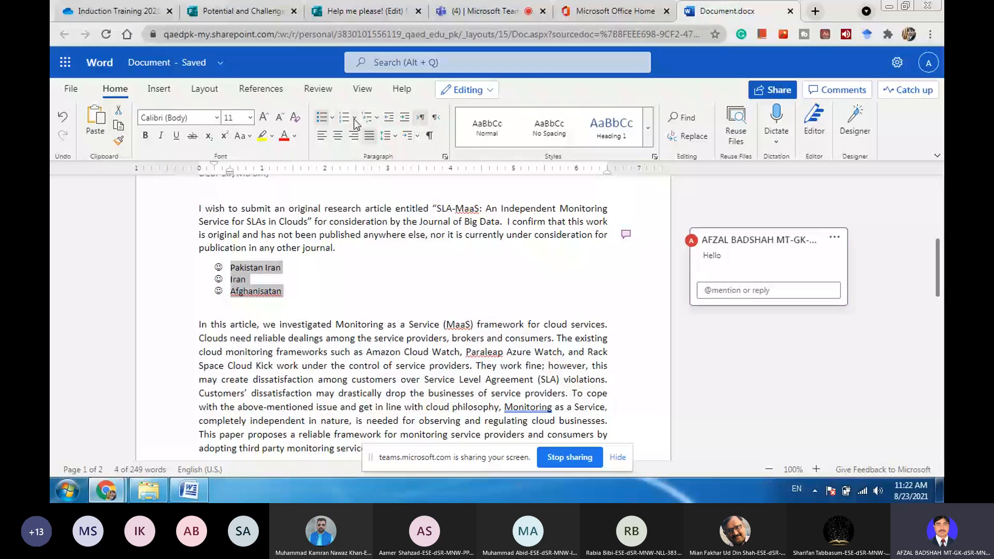
left_click(354, 117)
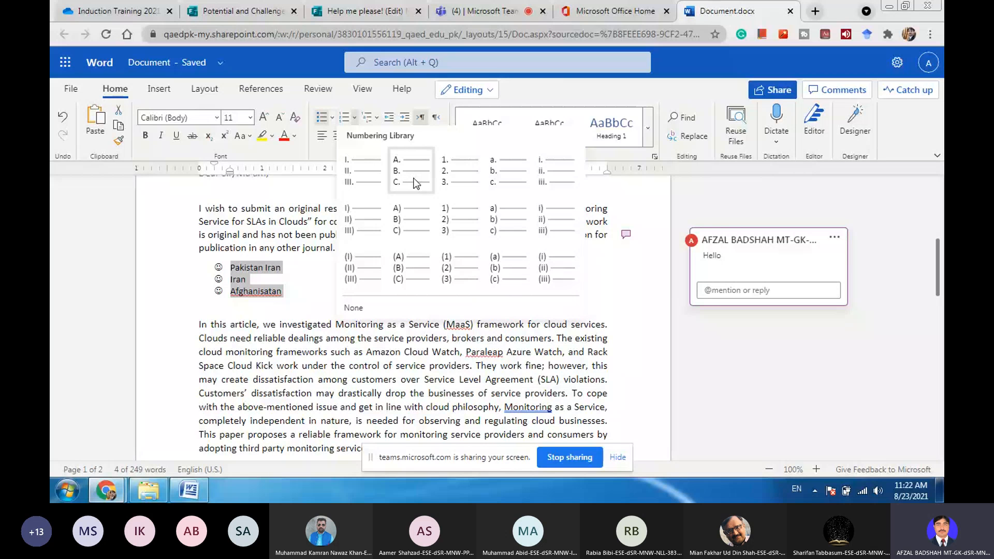
left_click(451, 176)
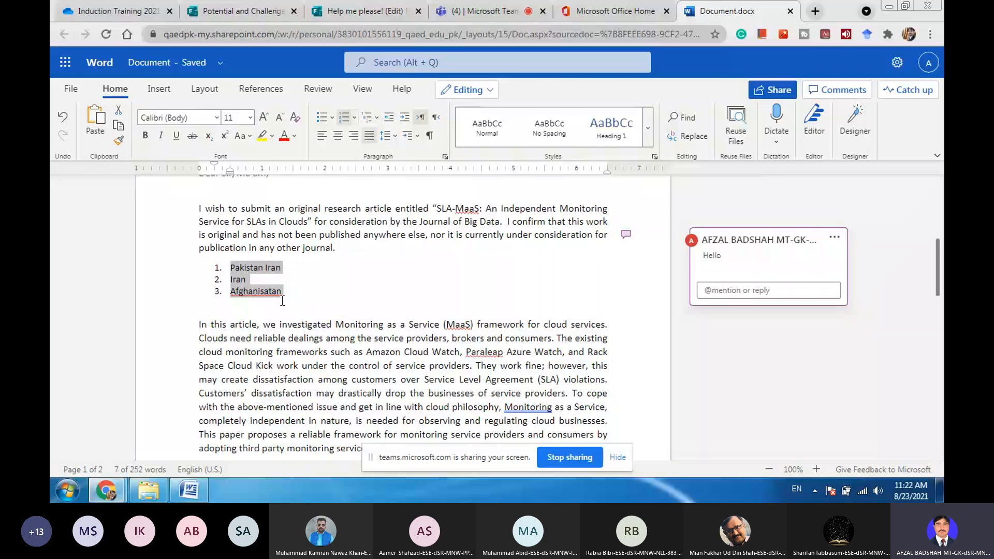
Select the three red contact lines at the start of the letter and view the styles available for them
left_click(269, 291)
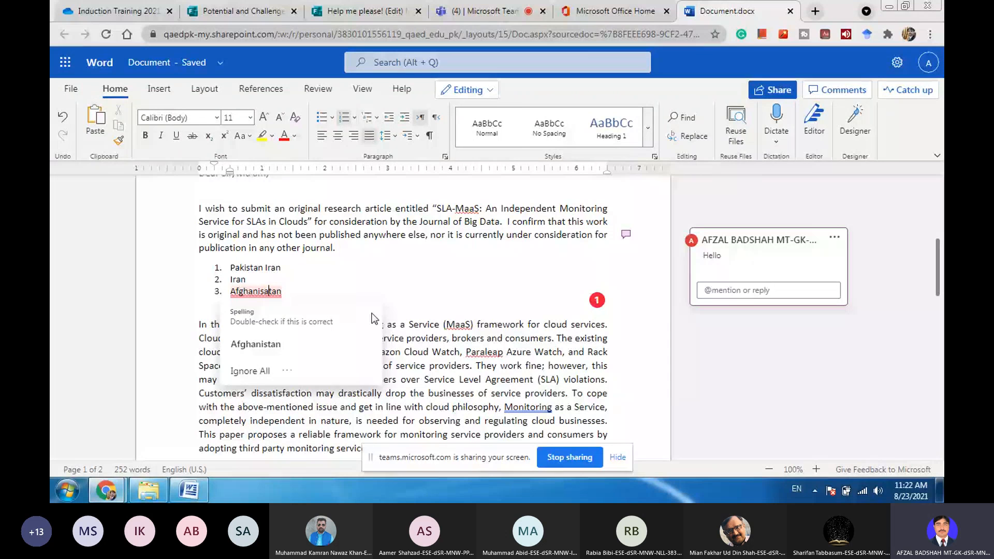
left_click(356, 250)
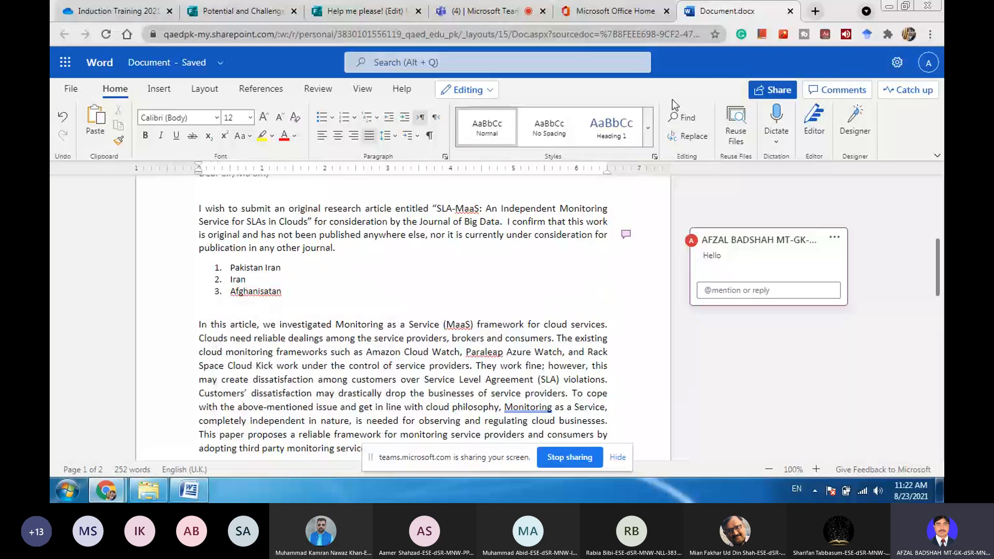
scroll(390, 292, "up", 5)
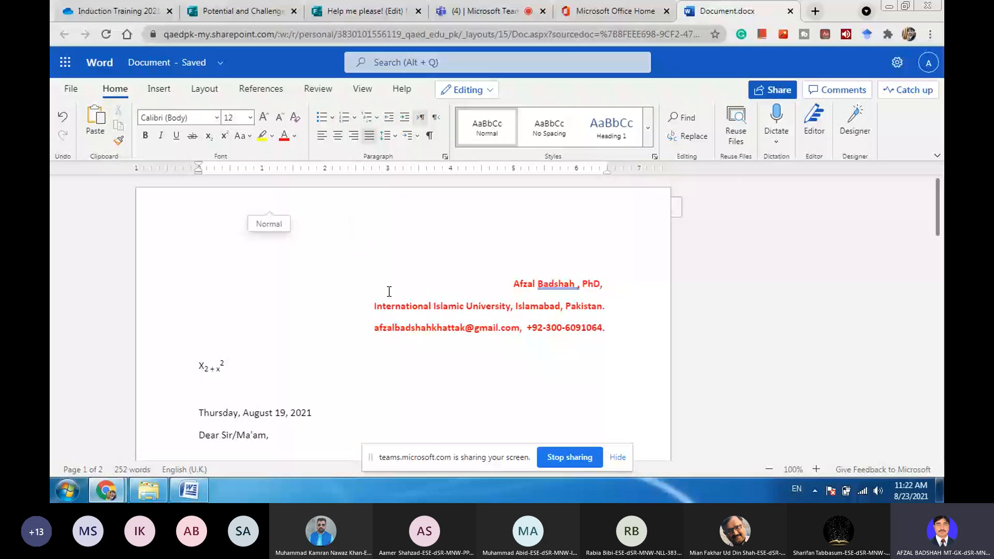
left_click_drag(390, 292, 607, 332)
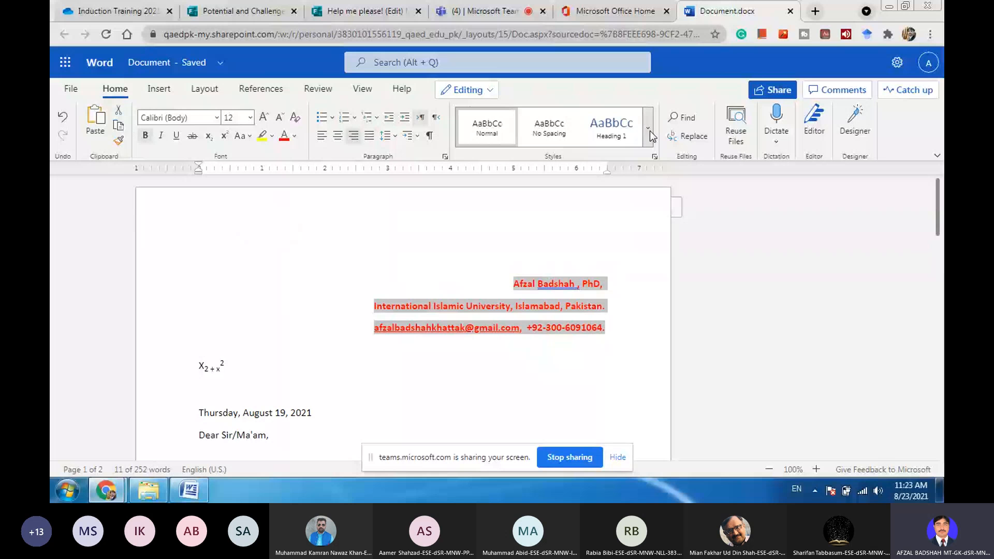
left_click(648, 128)
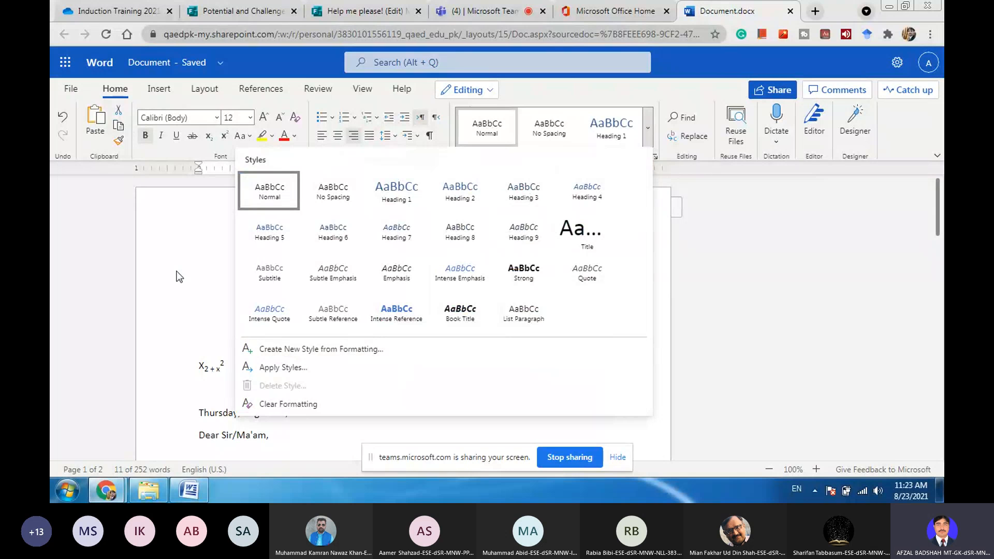
key("Escape")
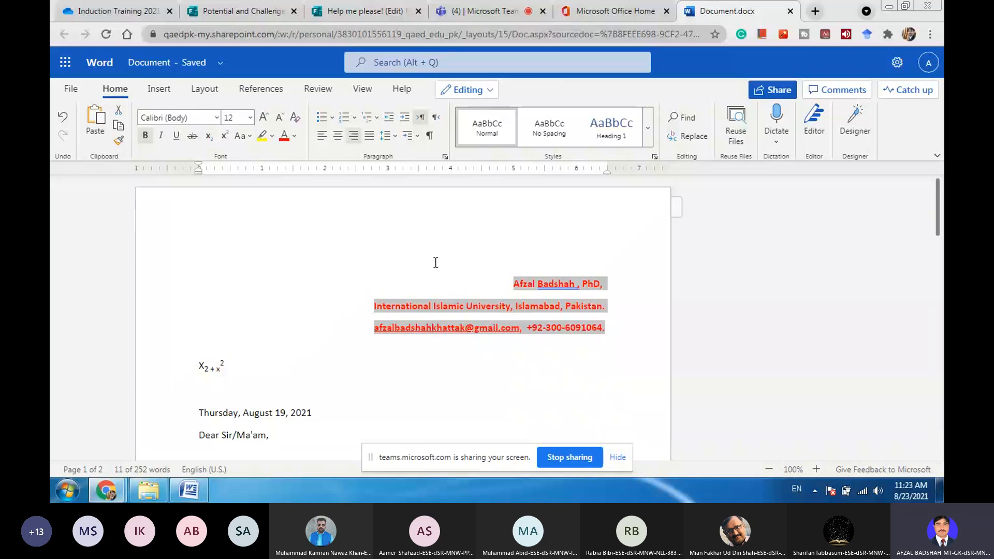
Search the letter for the word "Dear" and look at the matching text
left_click(686, 120)
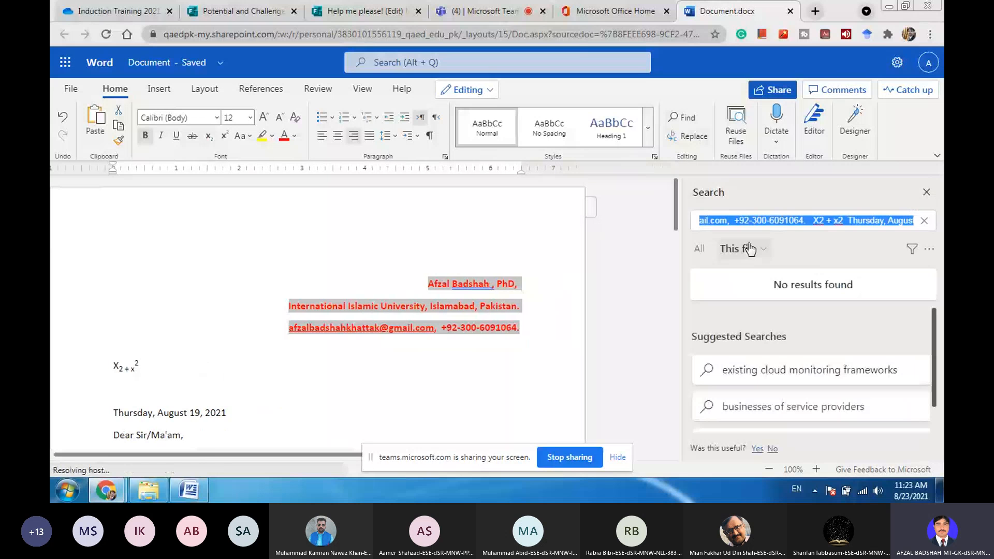
type("Dear")
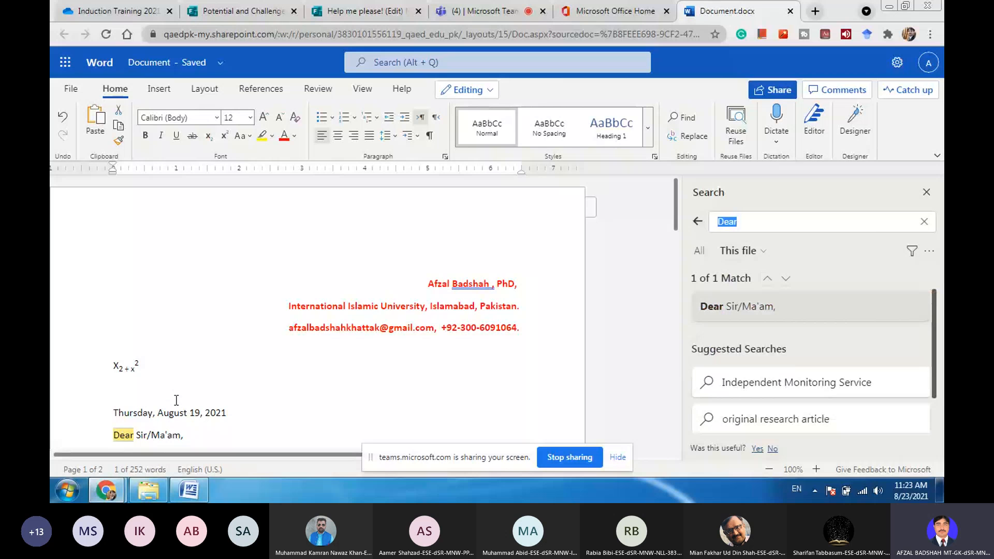
scroll(176, 400, "down", 3)
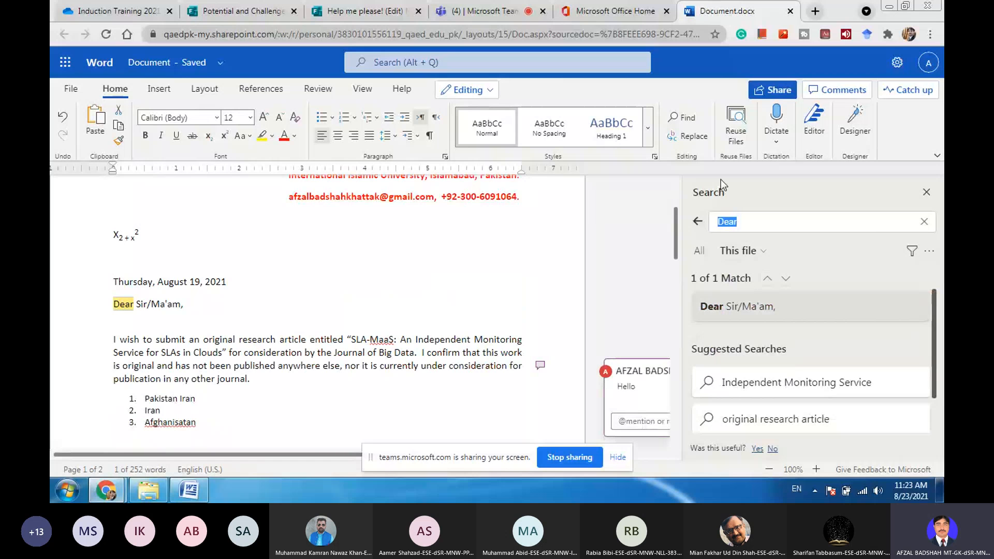
Replace all instances of "Dear" with "Repected" and correct the spelling in the salutation to "Respected"
left_click(694, 136)
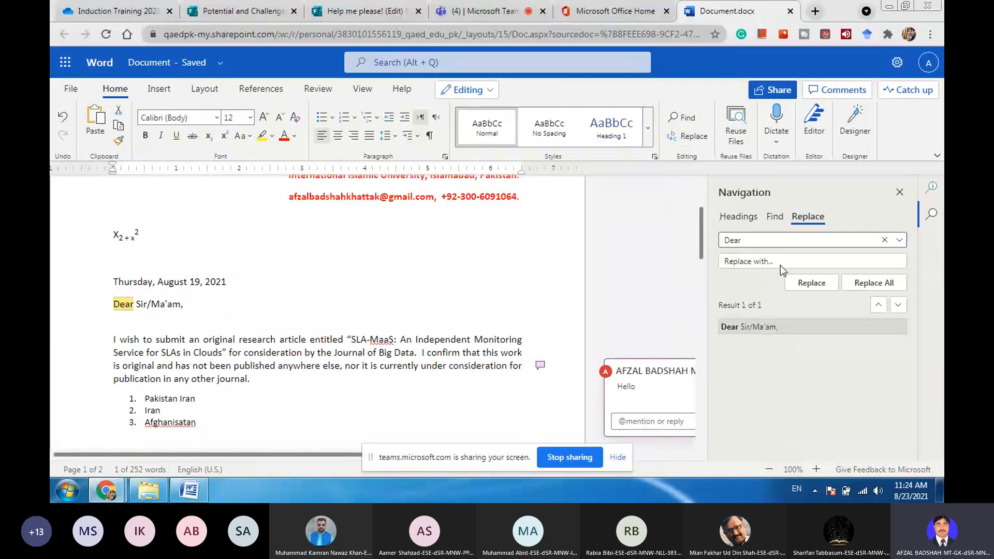
left_click(780, 265)
left_click(753, 262)
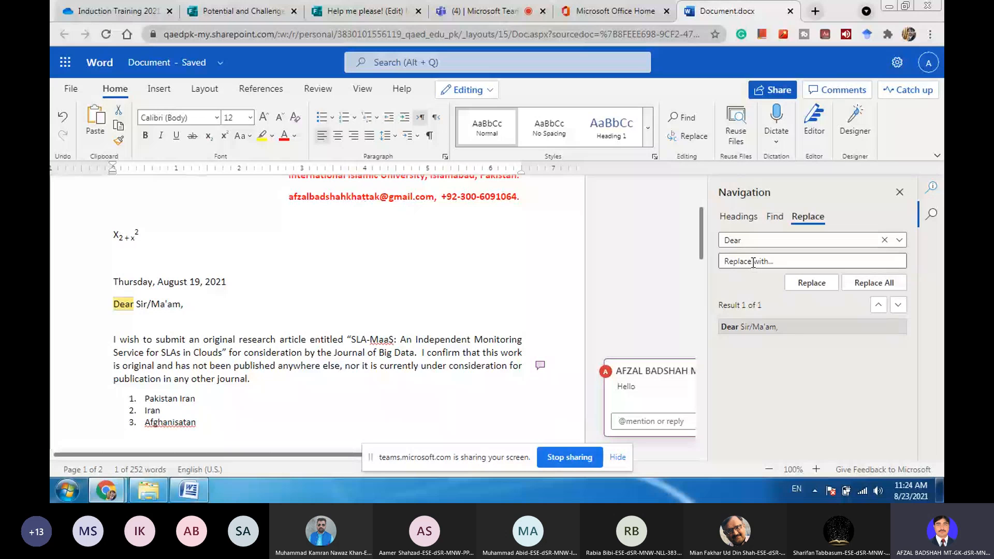
type("Repected")
left_click(856, 287)
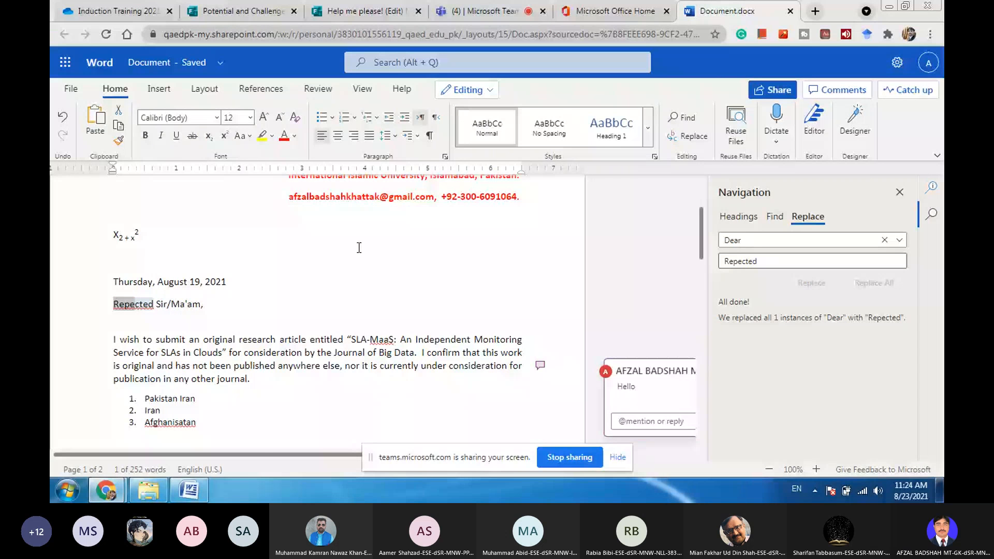
left_click(133, 305)
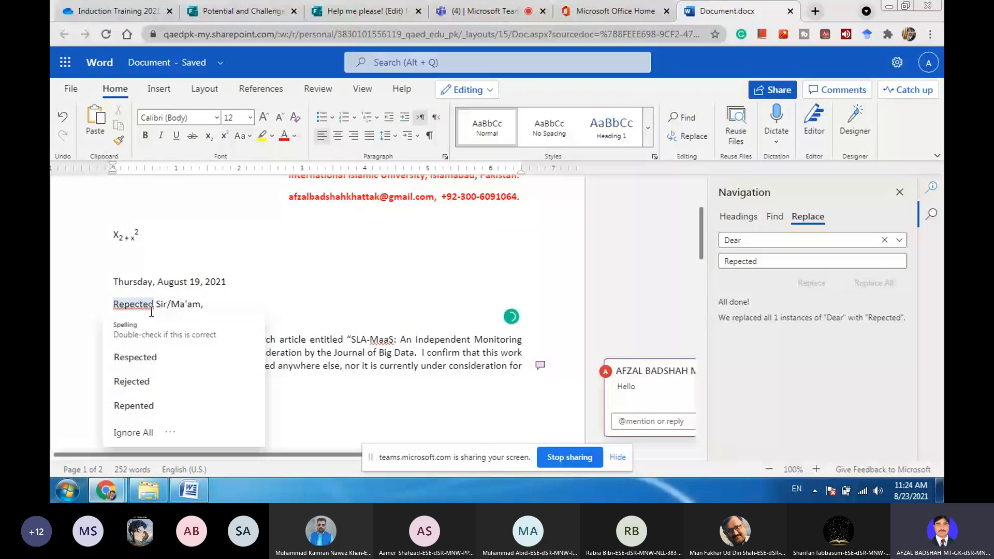
left_click(143, 364)
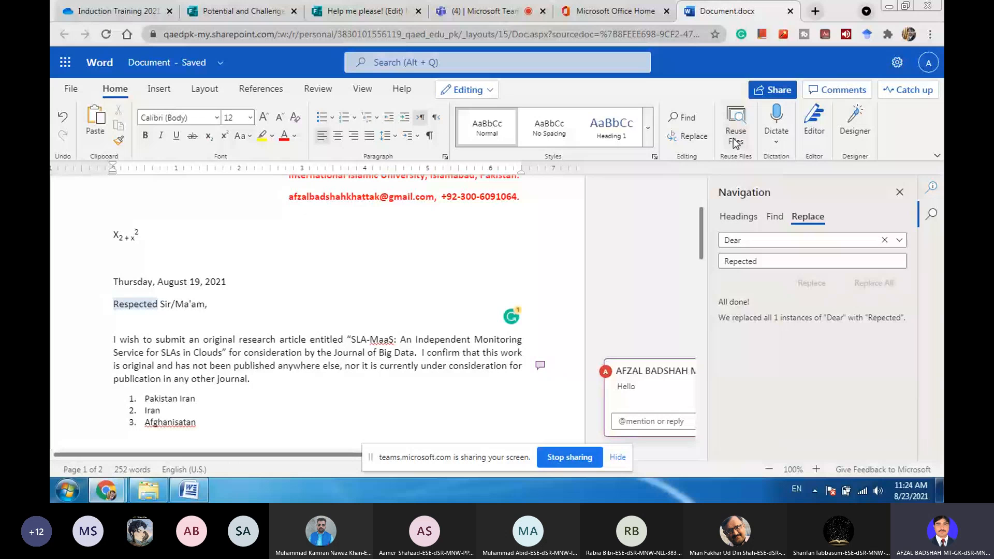
View the files available for reuse and select the red contact lines at the start of the letter
left_click(737, 143)
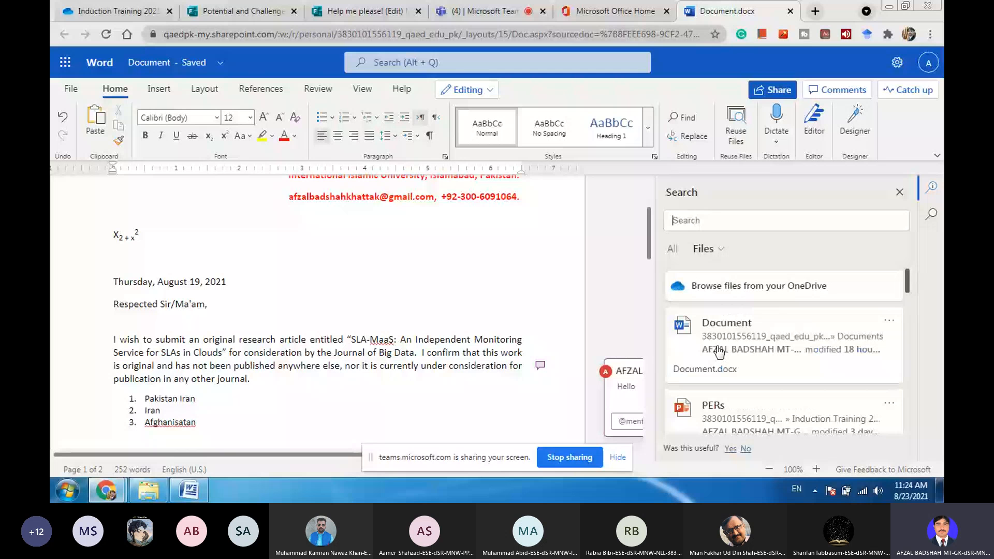
scroll(567, 251, "up", 3)
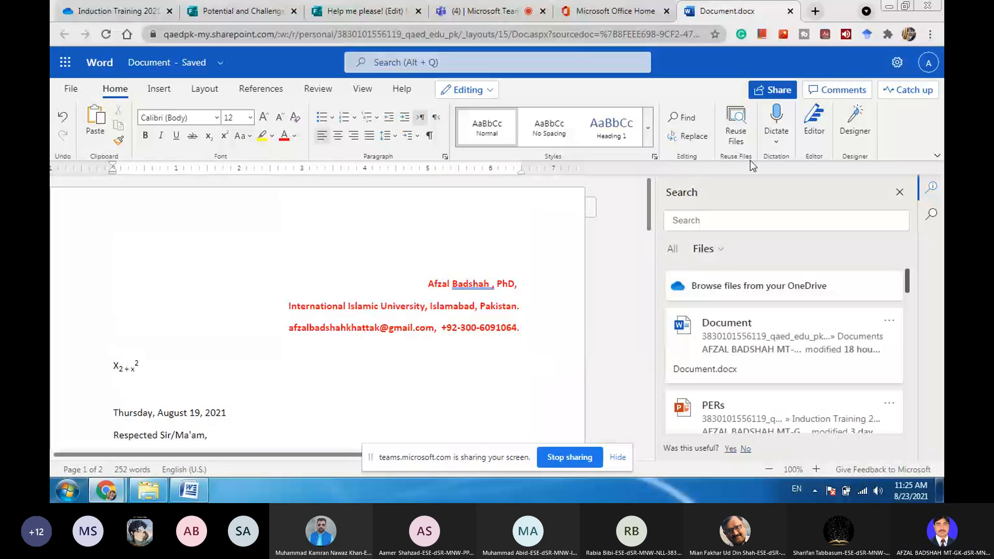
left_click_drag(427, 283, 490, 327)
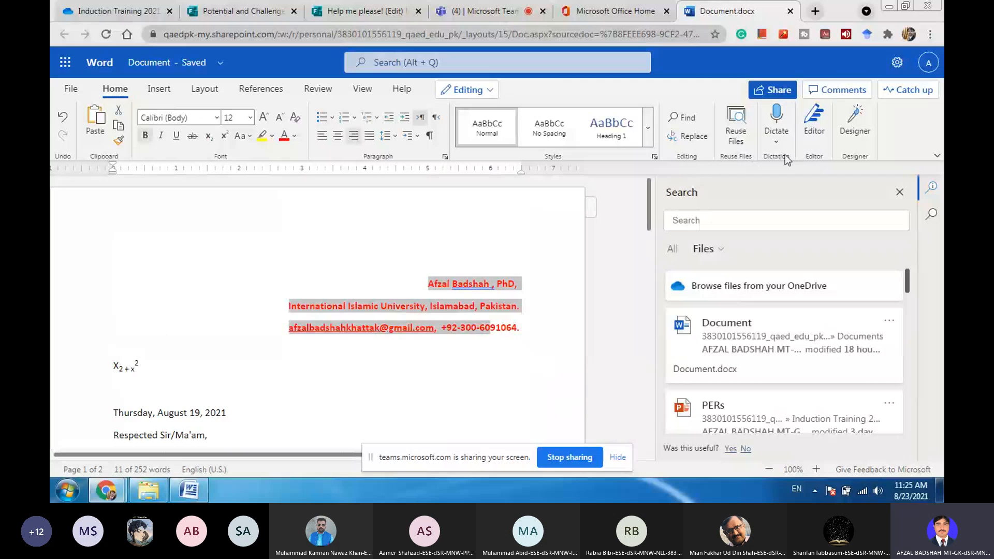
Run Editor on the letter and examine its corrections, refinements, insights and enhancements
left_click(821, 130)
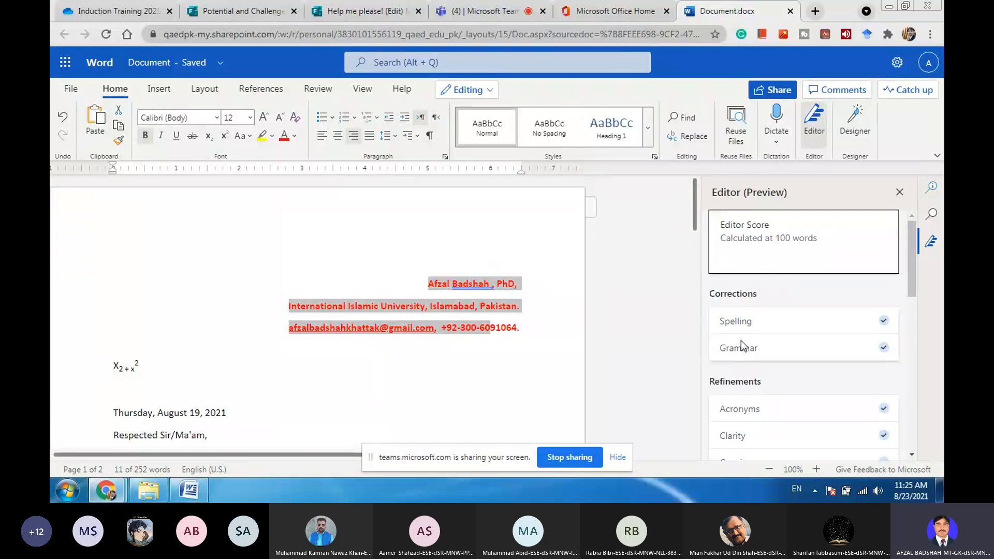
scroll(744, 345, "down", 3)
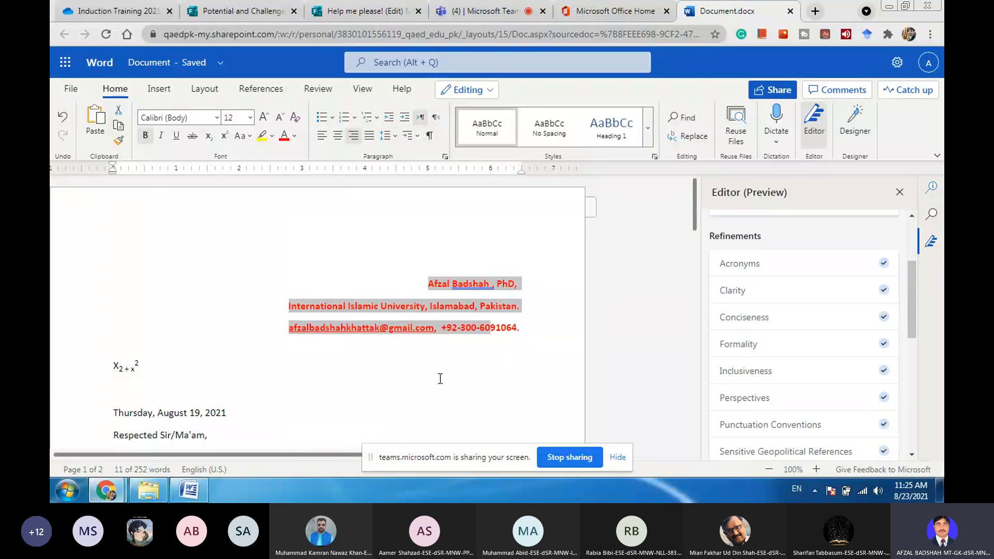
scroll(440, 377, "down", 3)
left_click(351, 334)
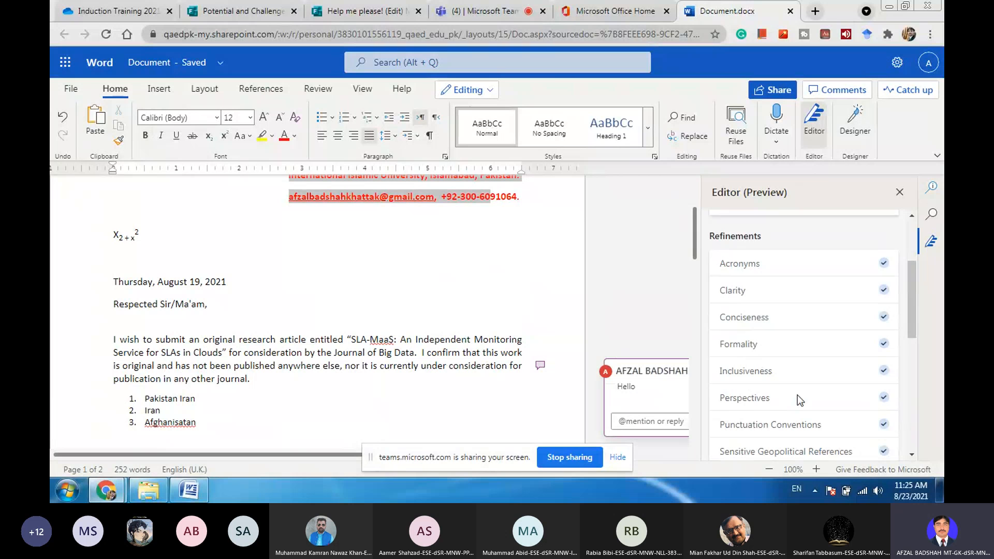
scroll(797, 395, "down", 3)
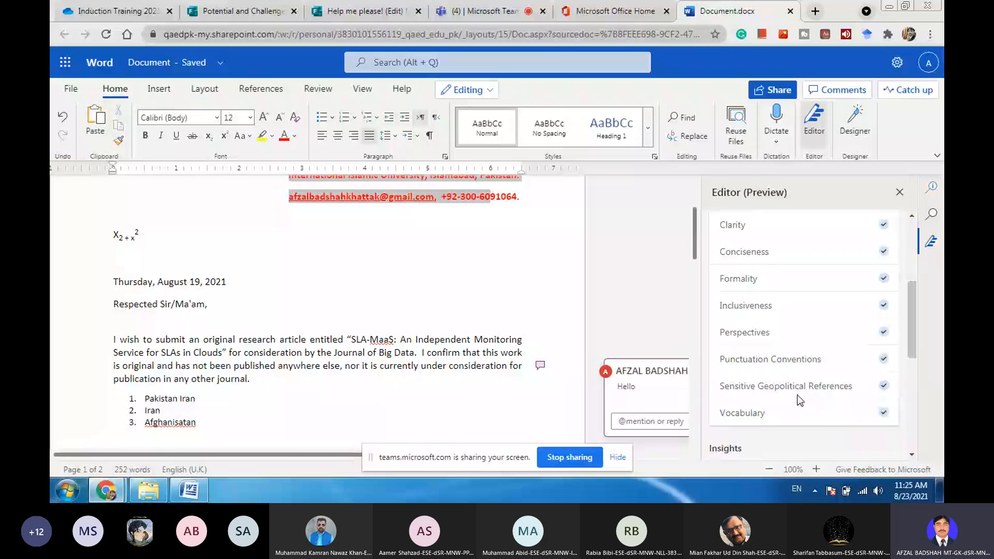
scroll(792, 380, "down", 5)
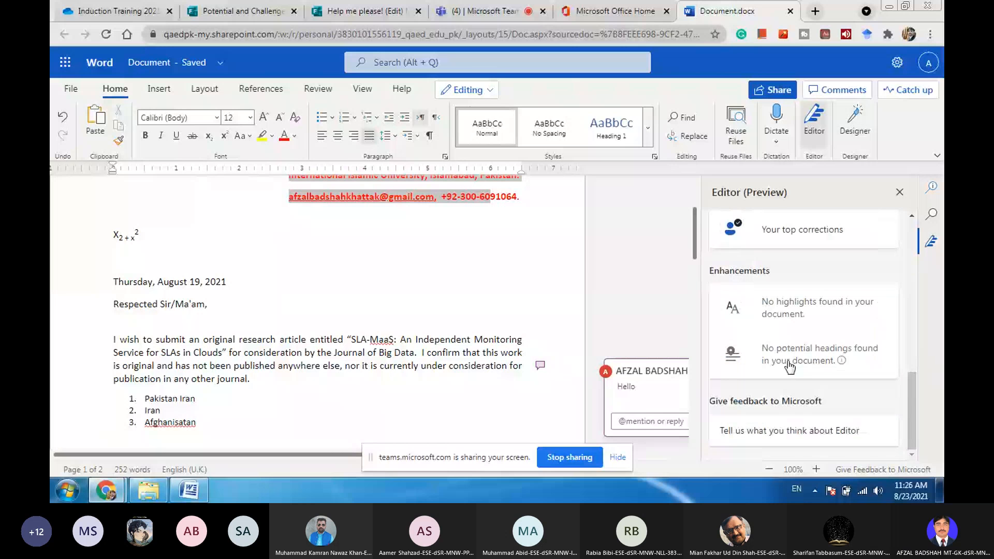
scroll(788, 361, "up", 5)
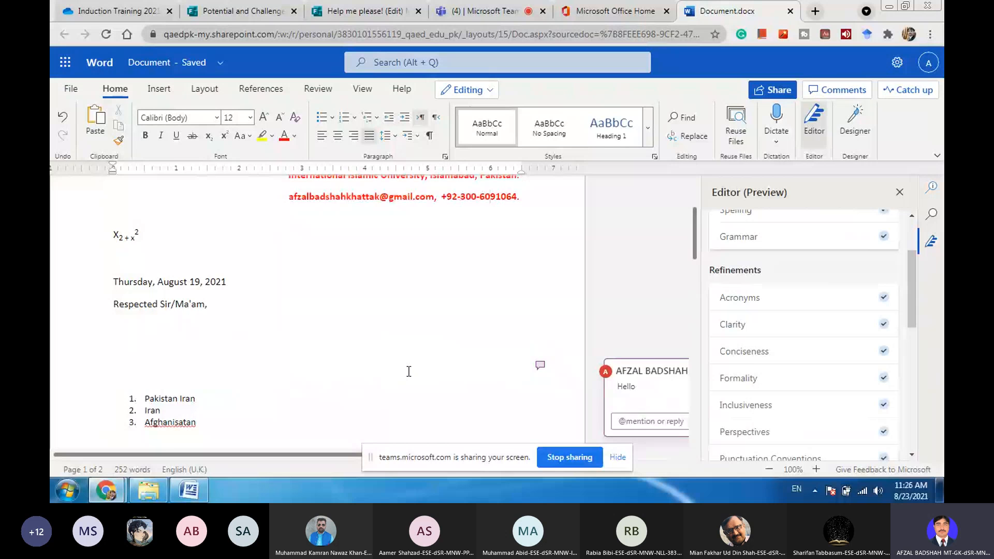
scroll(406, 371, "up", 3)
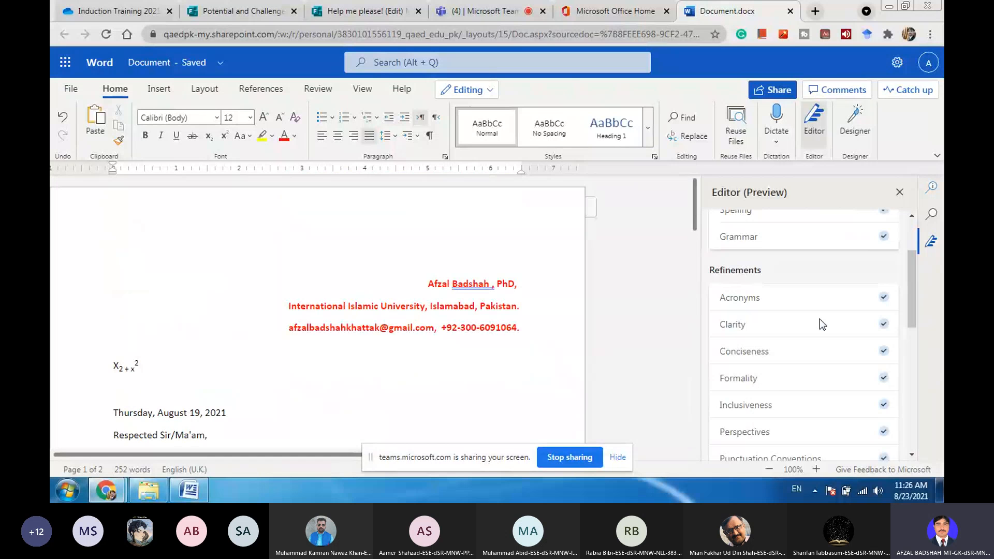
scroll(819, 319, "up", 3)
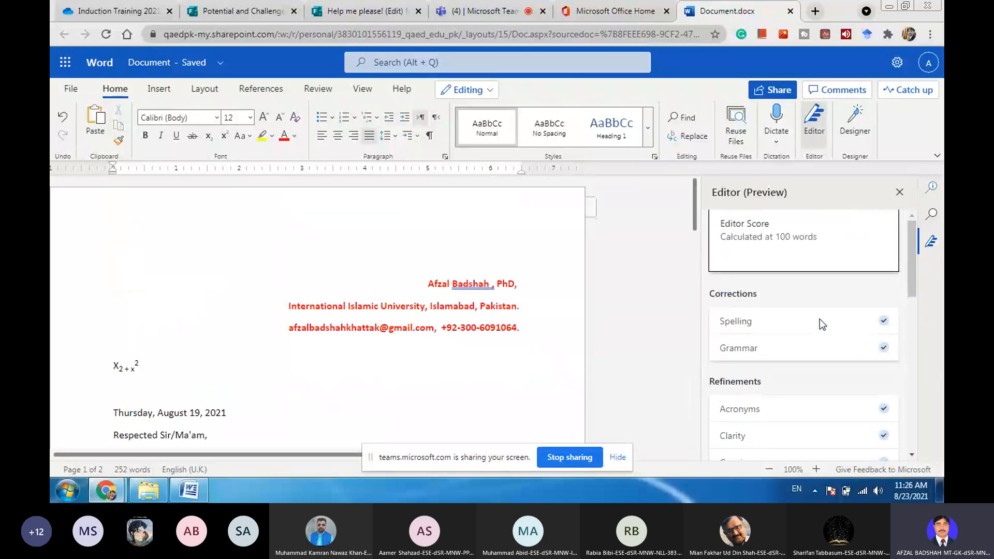
Try to get Designer's layout ideas for the letter
left_click(855, 129)
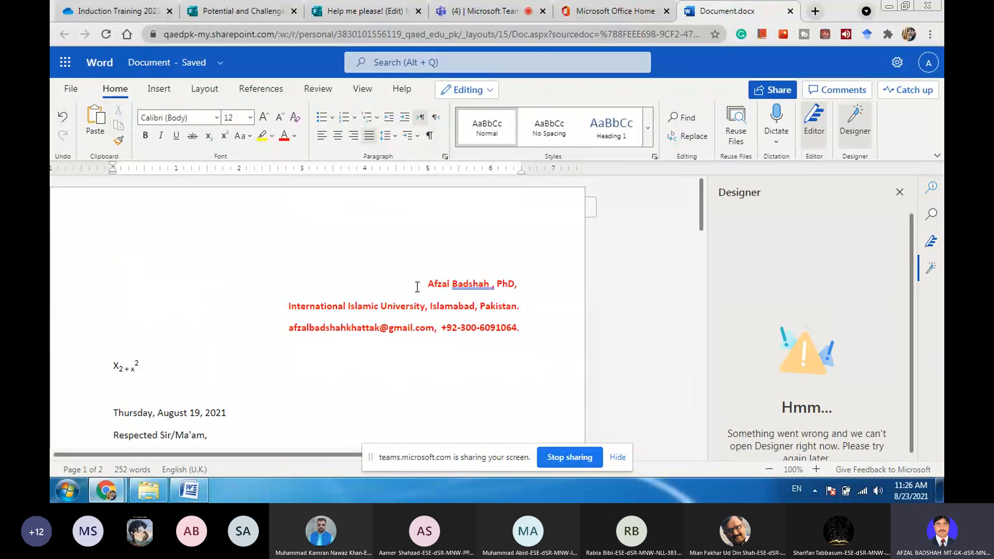
scroll(421, 284, "down", 2)
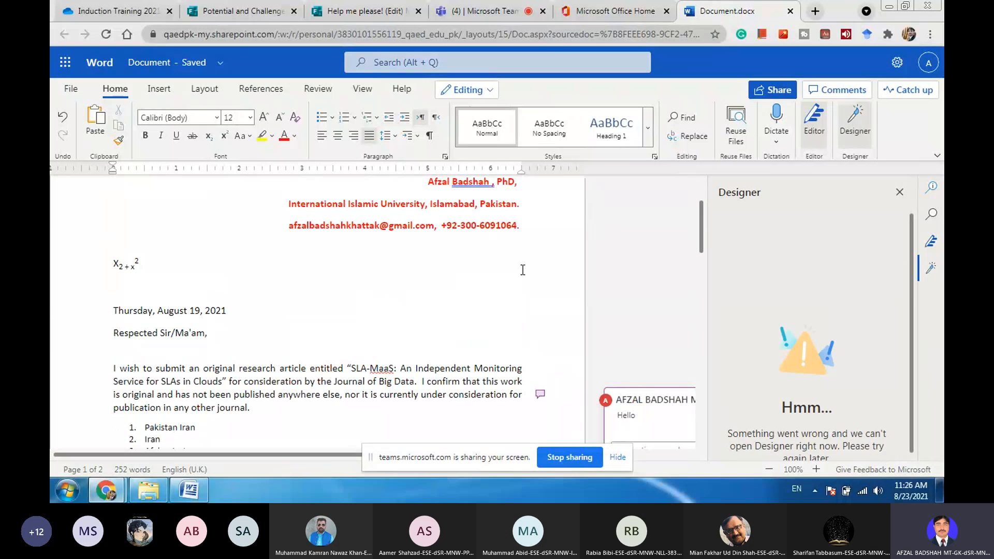
left_click(522, 270)
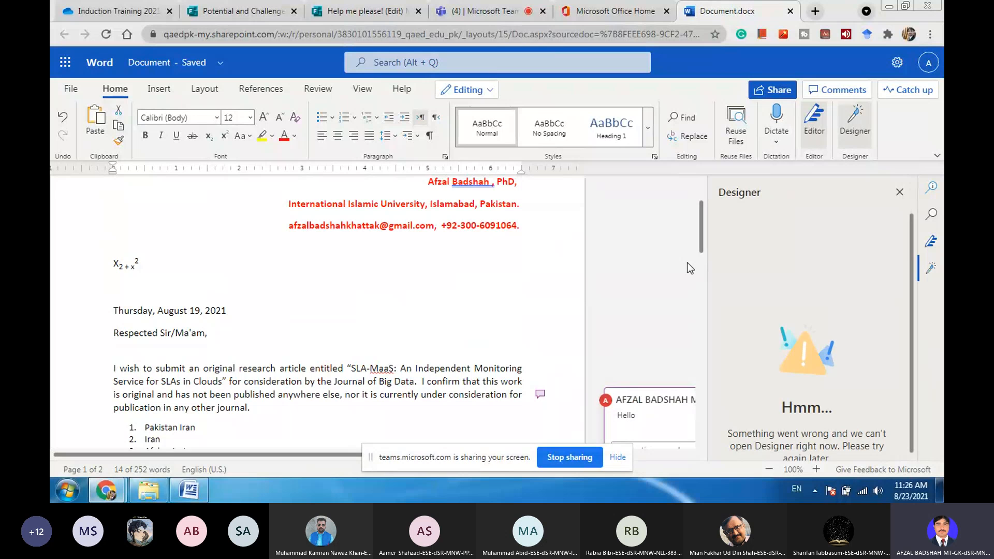
scroll(687, 268, "up", 2)
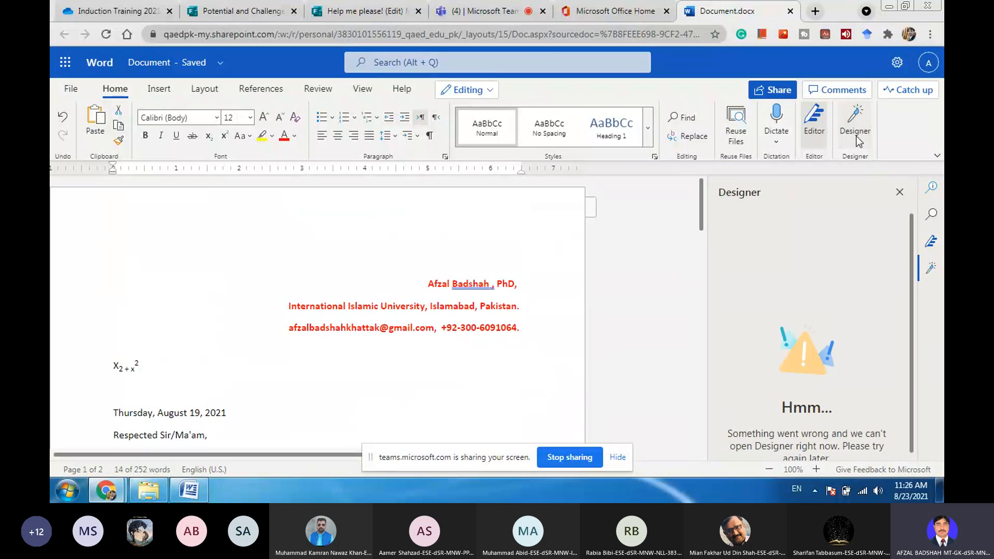
Close Designer, Editor, Find and Replace, and the file search, and return to the letter's contact lines
left_click(899, 191)
left_click(900, 192)
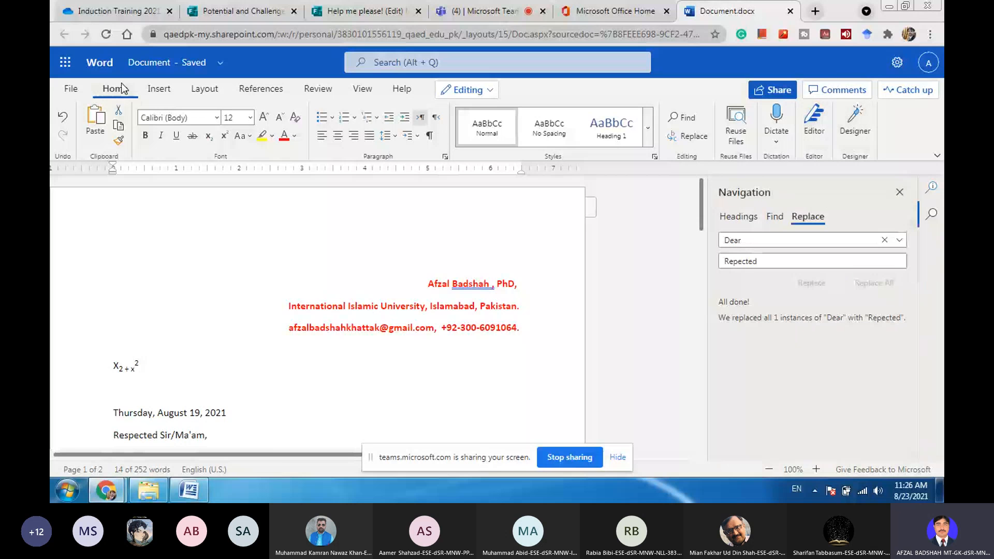
left_click(900, 193)
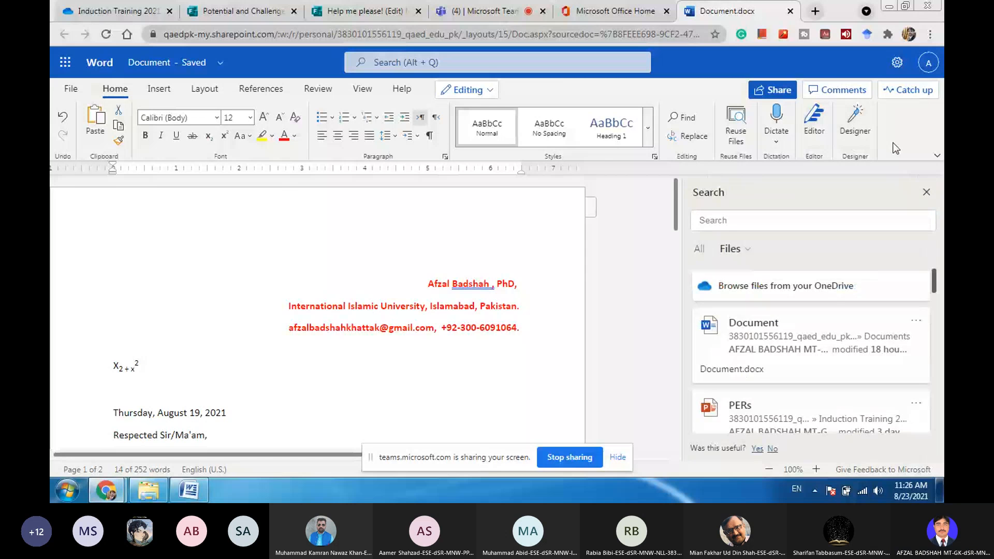
left_click(926, 192)
left_click(311, 311)
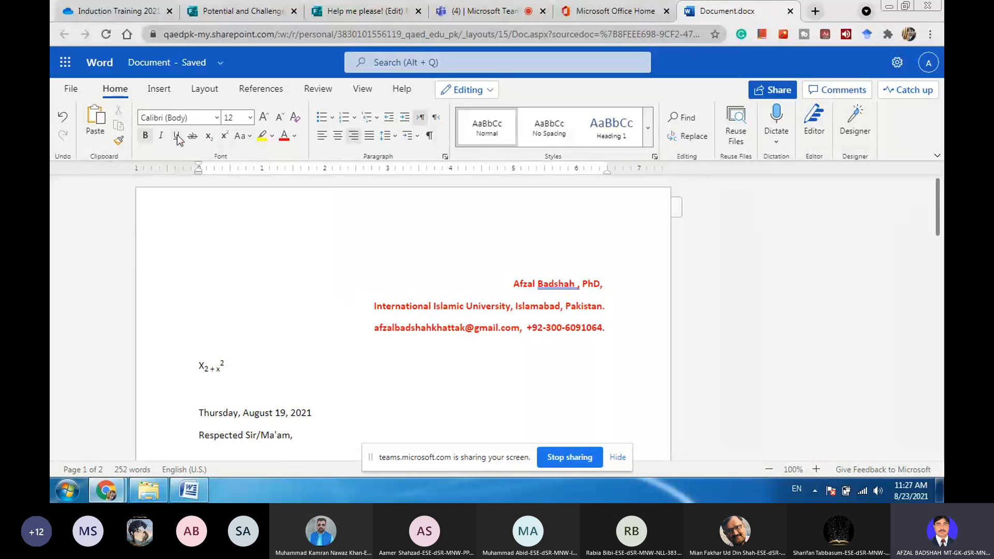
View the web version's insert commands, switch to the blank document in desktop Microsoft Word, and view its insert commands for comparison
left_click(161, 86)
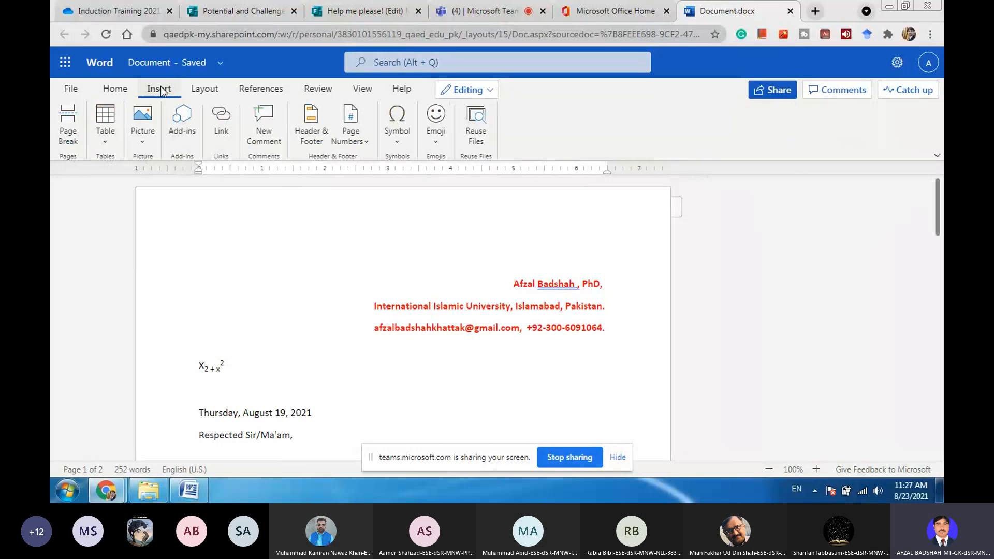
left_click(189, 489)
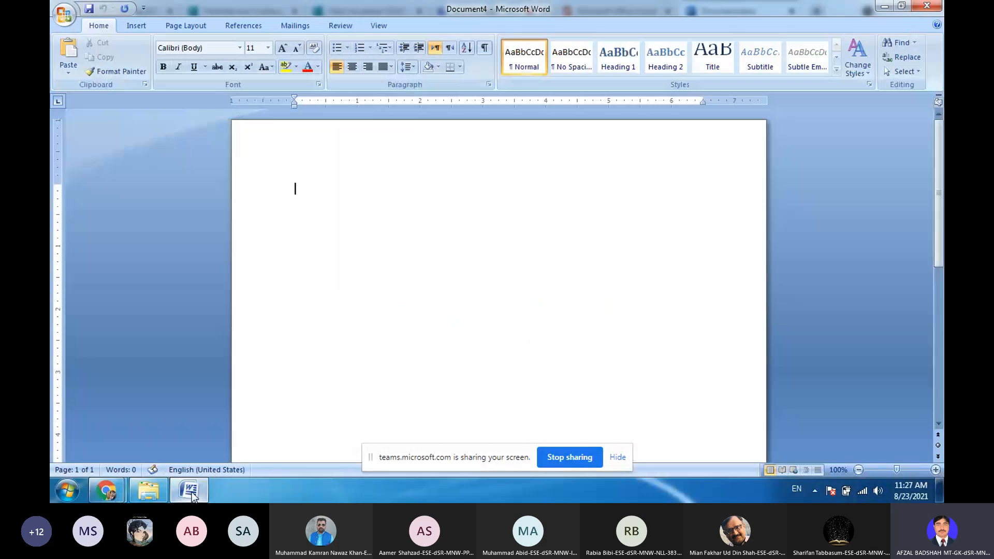
left_click(136, 25)
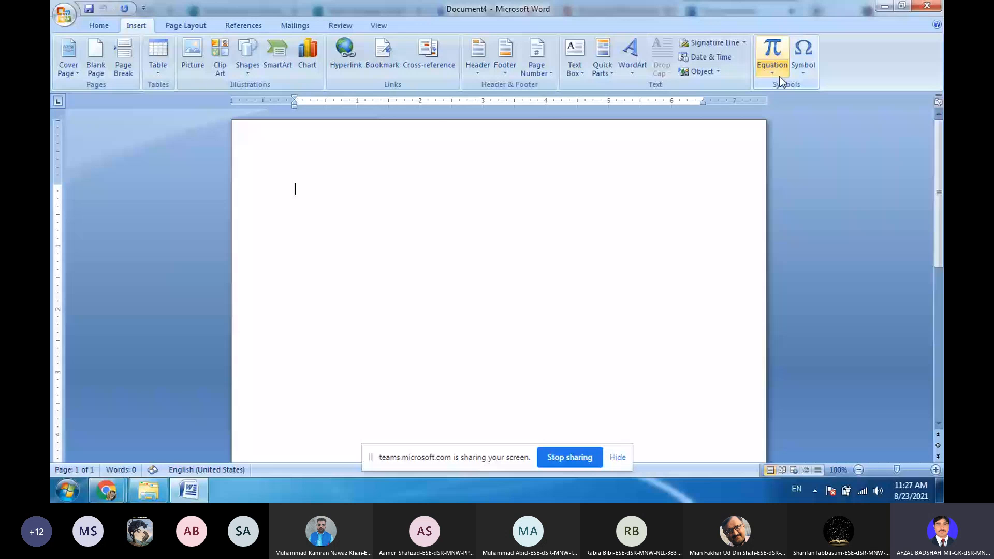
Switch back to the letter in Word for the web and look through it from the contact lines to the numbered headings
left_click(197, 486)
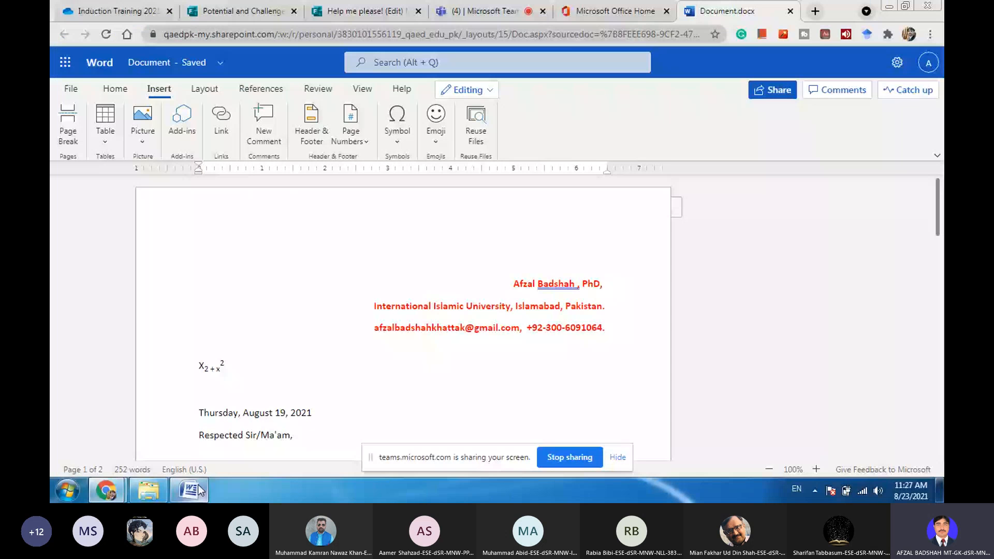
left_click(182, 365)
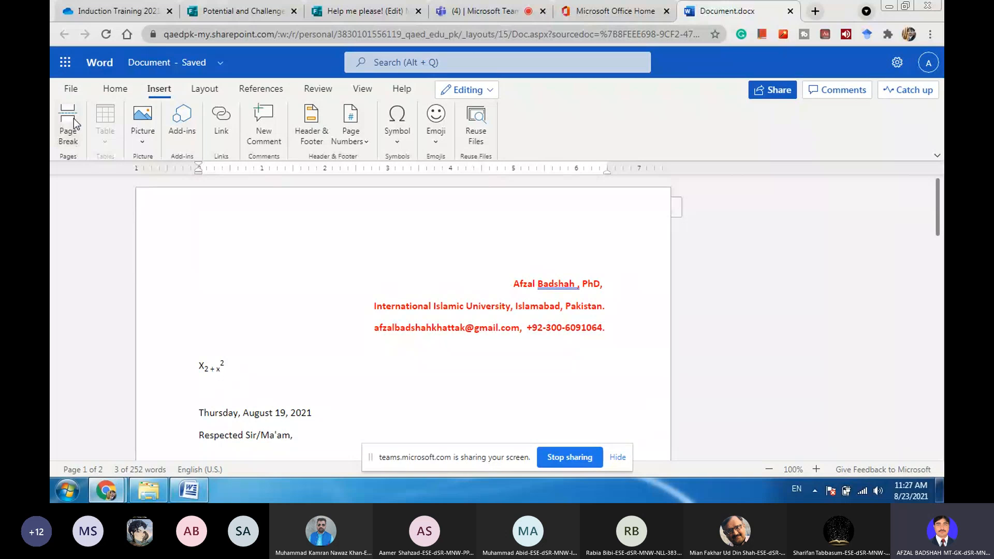
left_click(249, 306)
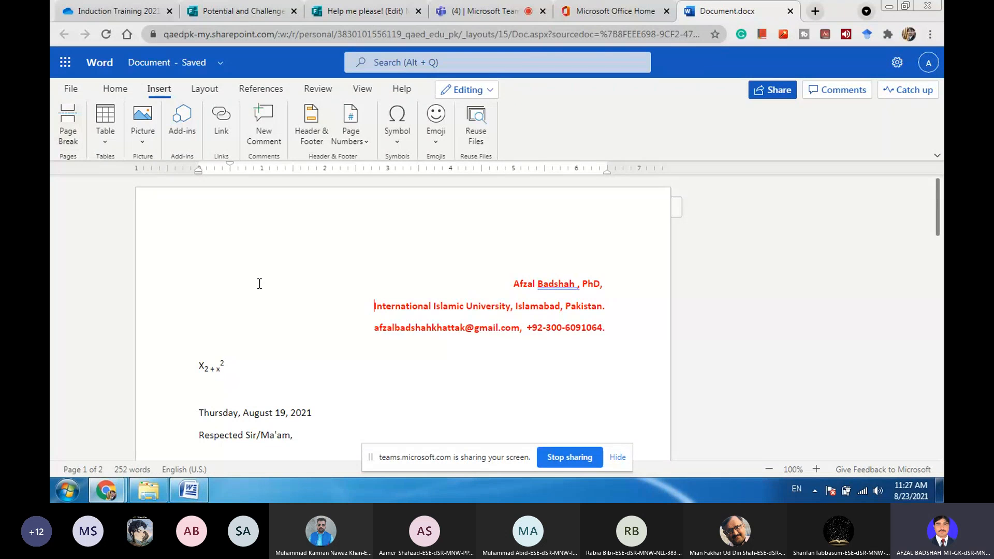
scroll(301, 321, "down", 10)
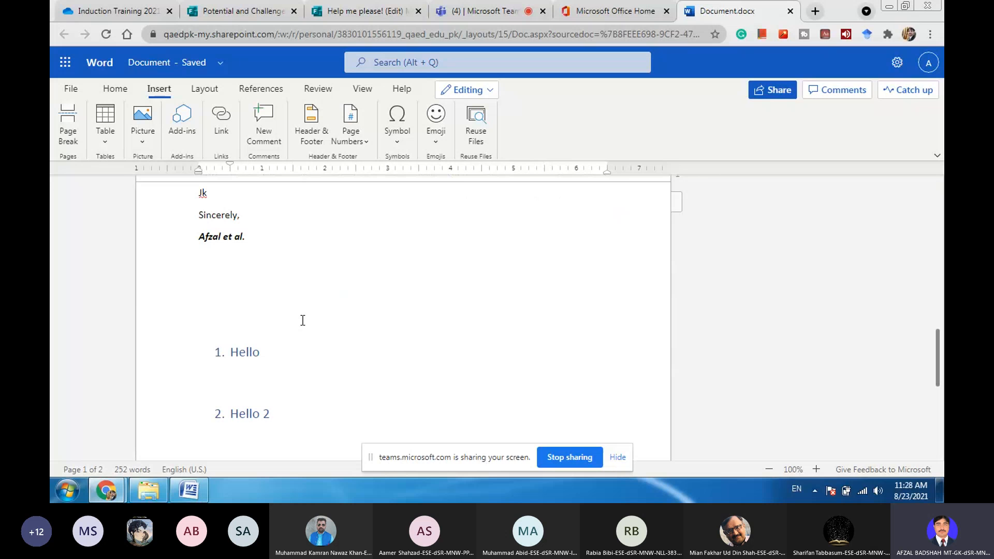
scroll(303, 320, "up", 8)
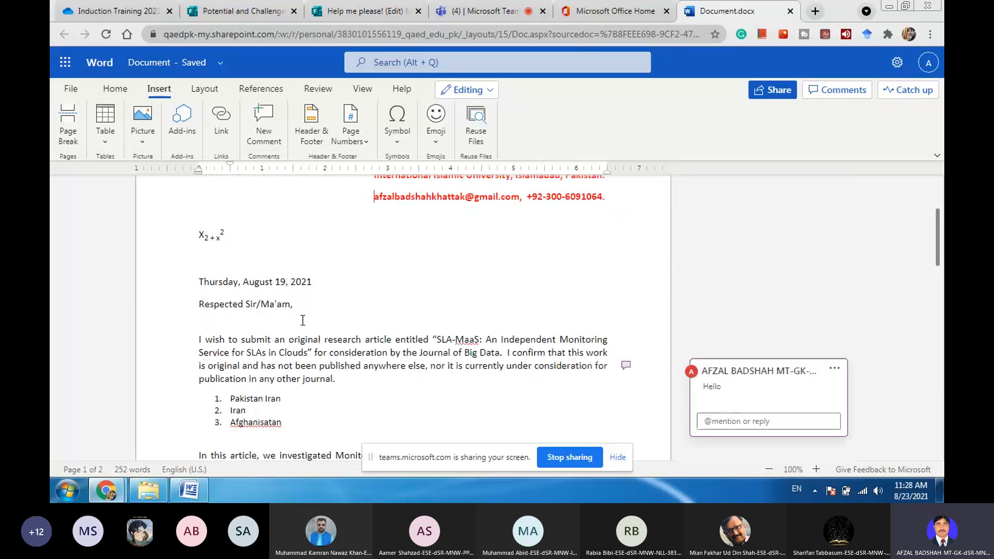
scroll(302, 320, "up", 3)
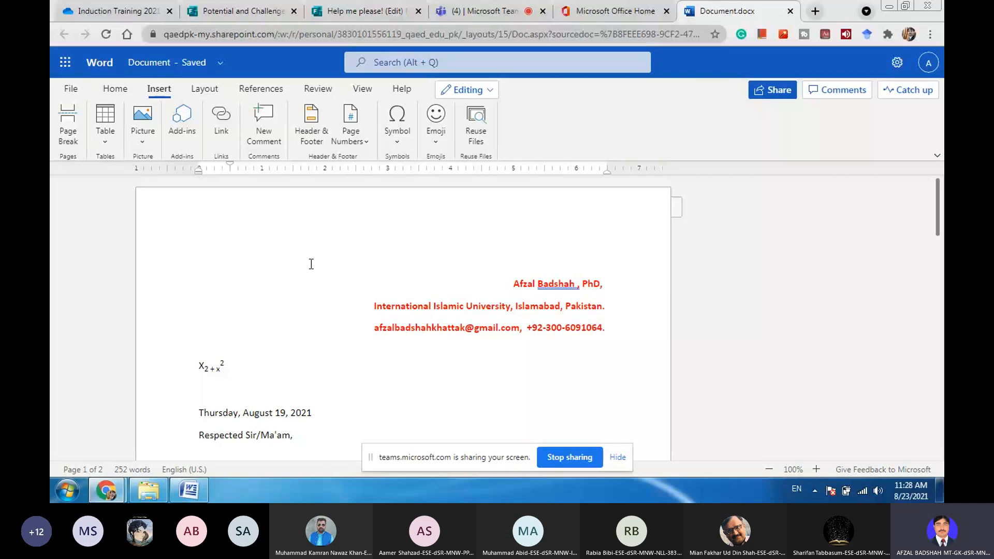
left_click(542, 282)
left_click(498, 270)
scroll(250, 280, "down", 15)
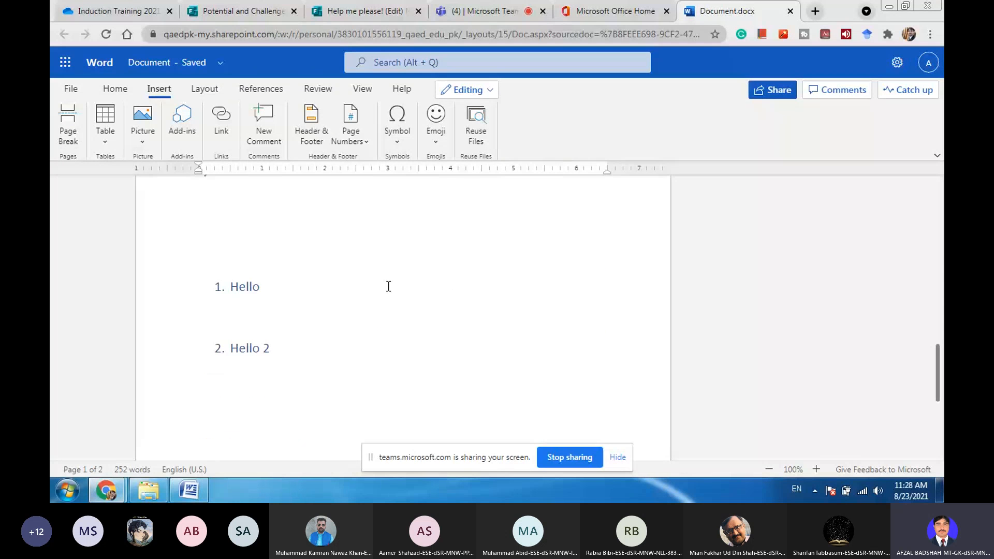
scroll(388, 286, "up", 6)
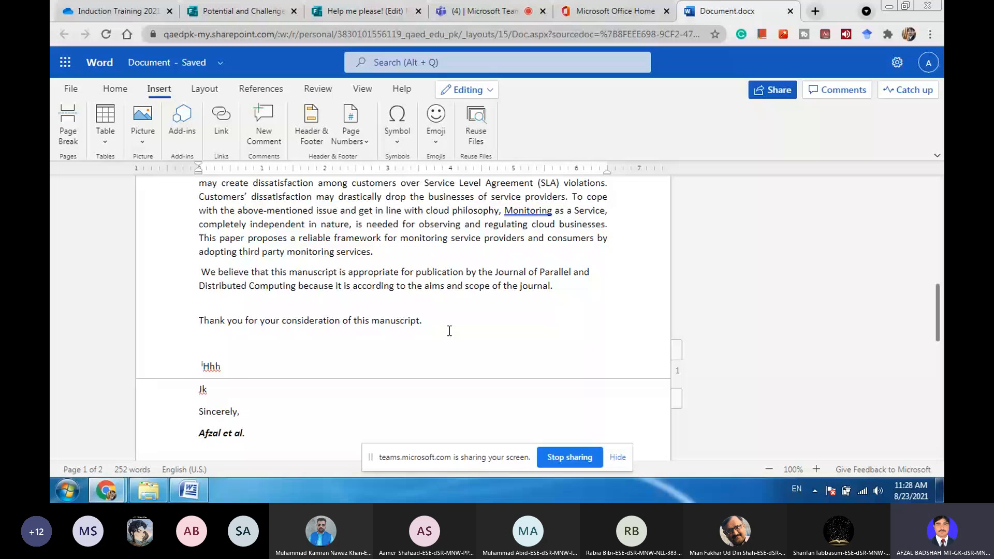
scroll(449, 330, "up", 2)
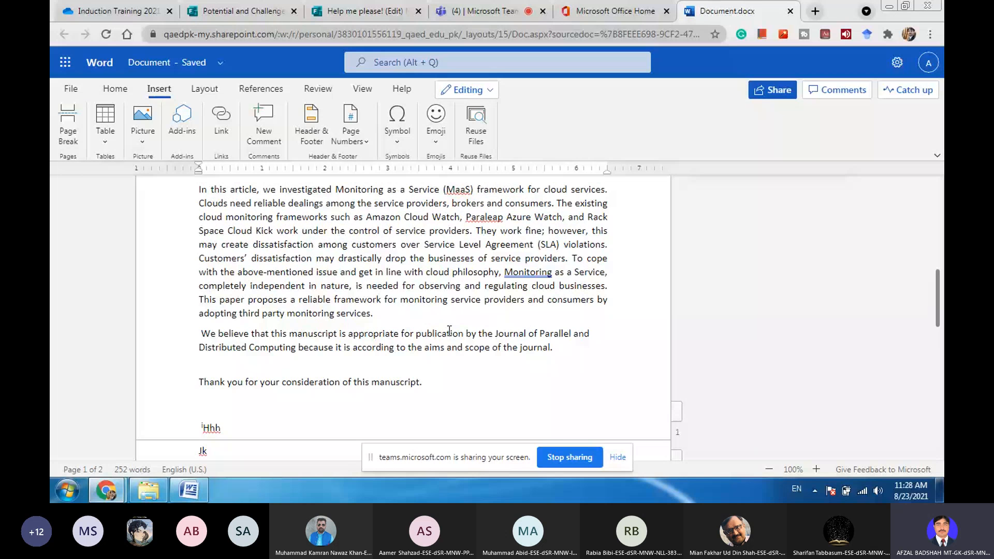
scroll(450, 331, "up", 6)
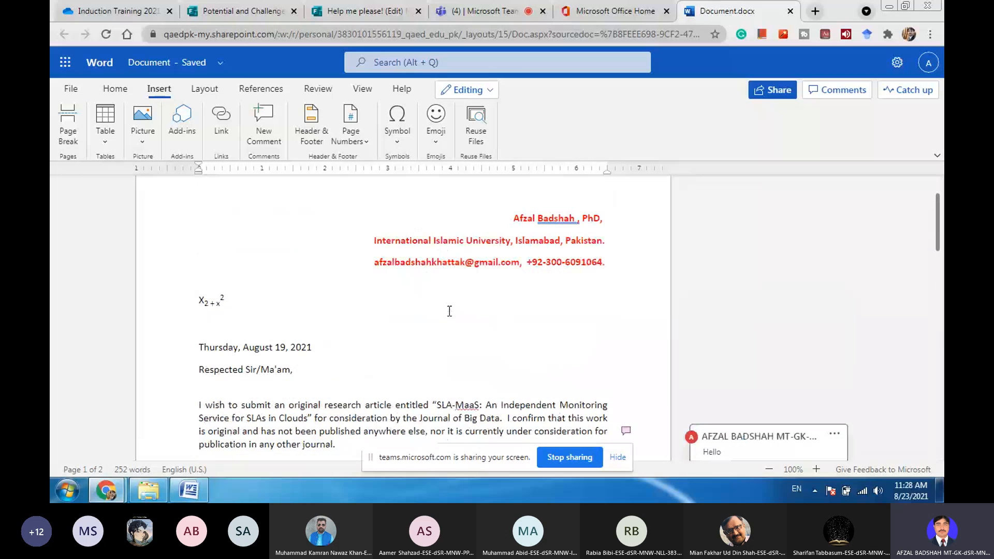
scroll(362, 344, "up", 2)
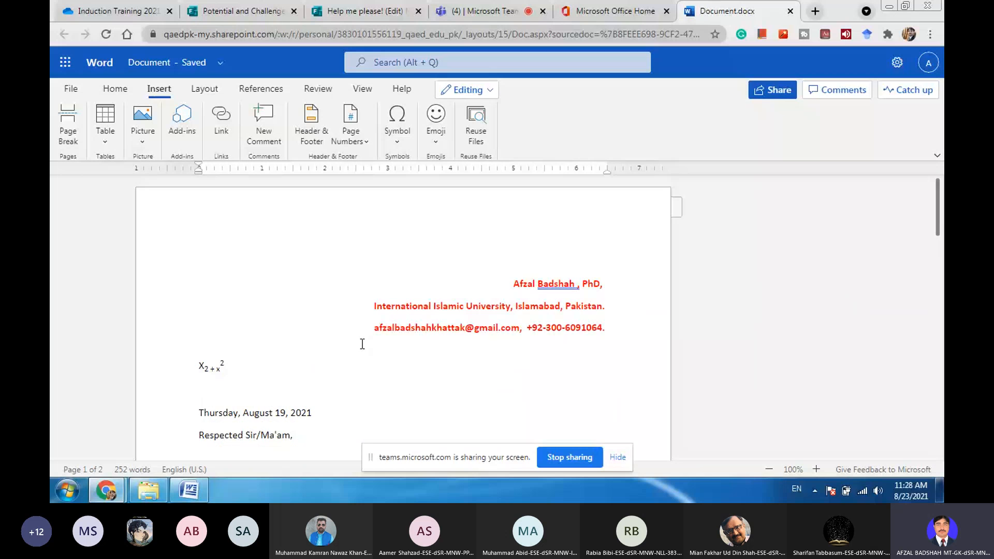
scroll(362, 343, "down", 6)
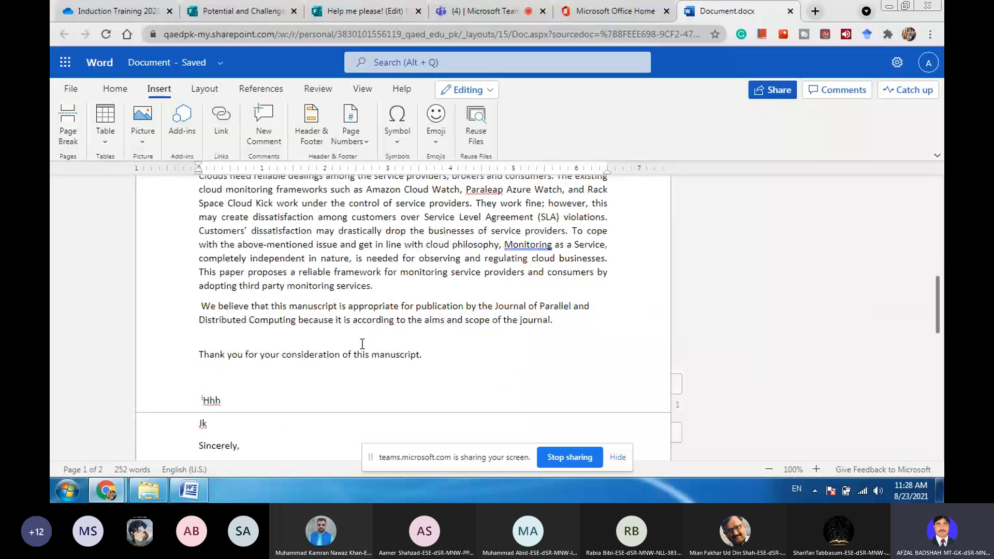
scroll(363, 344, "down", 6)
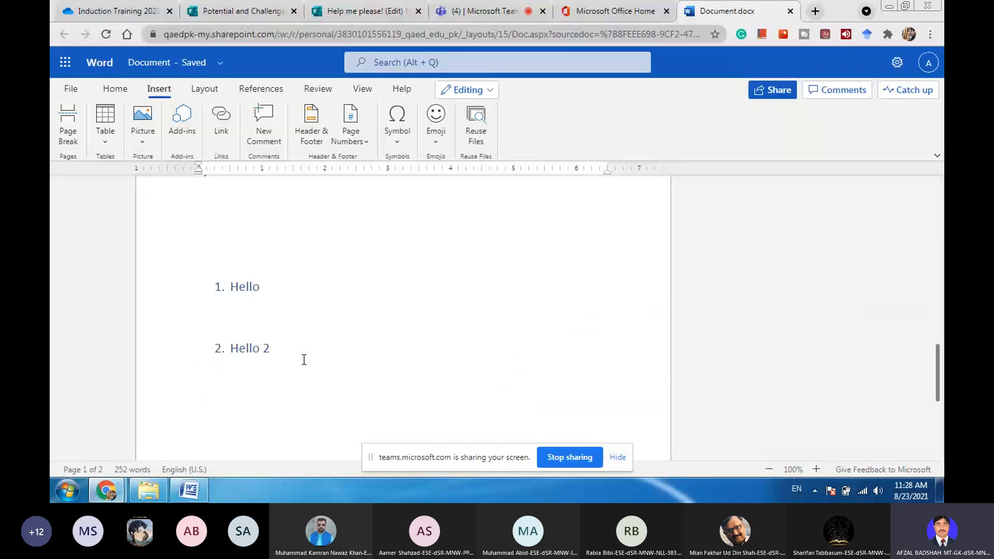
scroll(304, 359, "up", 12)
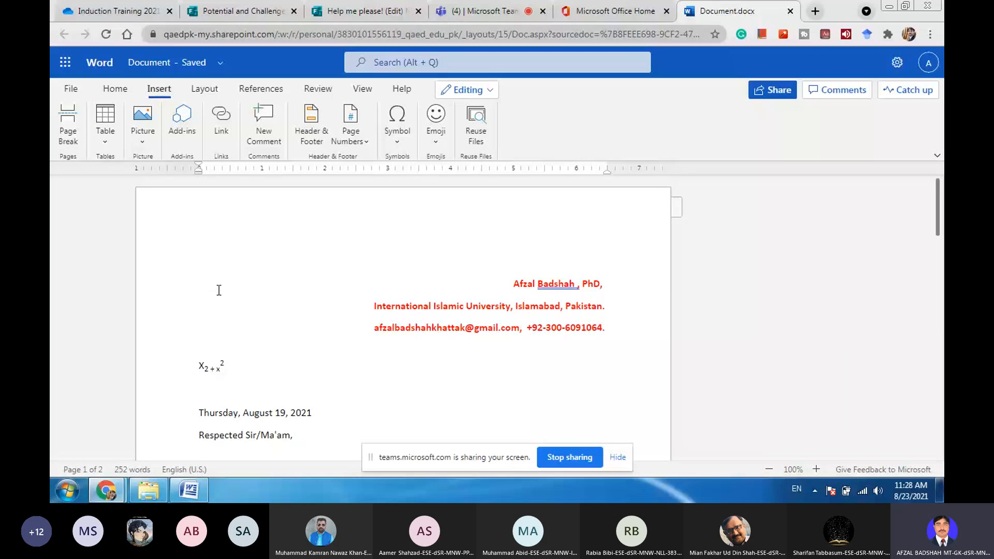
Add blank lines between the formula and the date, and insert a table of six columns and five rows below the formula
left_click(256, 390)
key("Return")
key("Return")
key("Return")
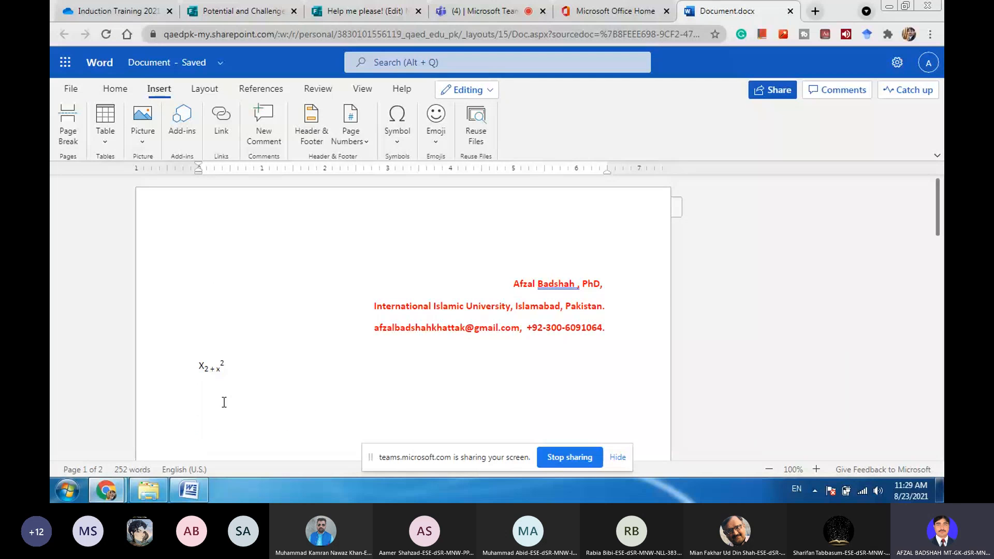
scroll(224, 402, "down", 1)
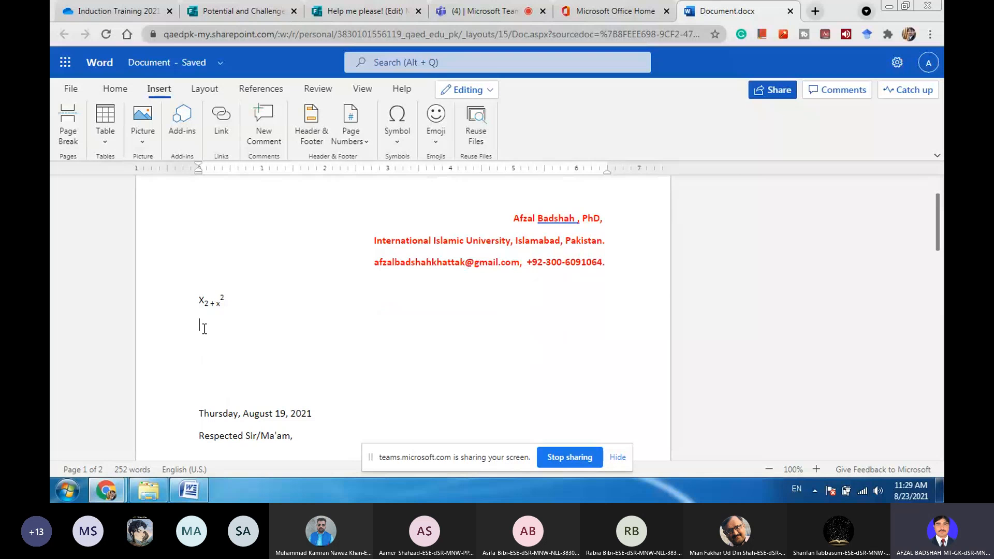
left_click(111, 142)
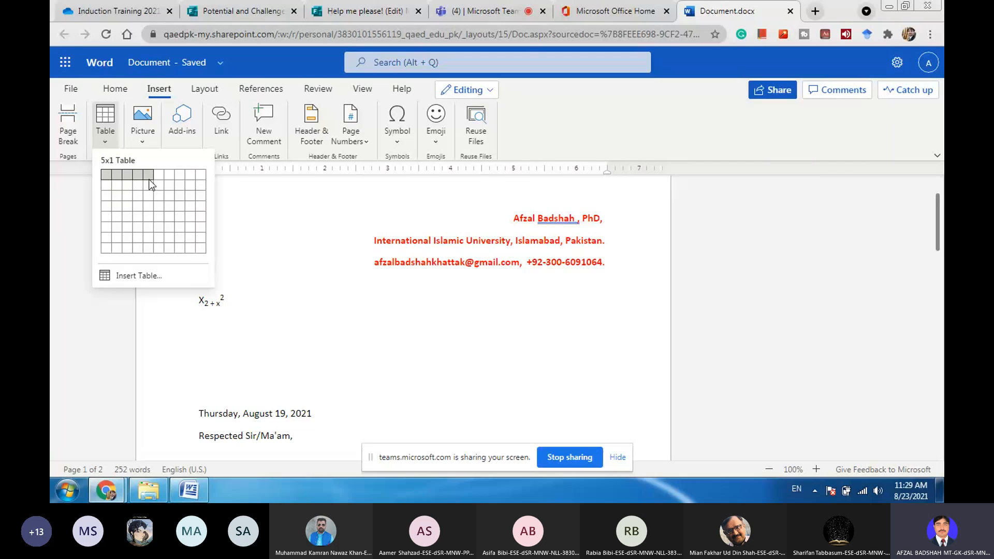
left_click(157, 224)
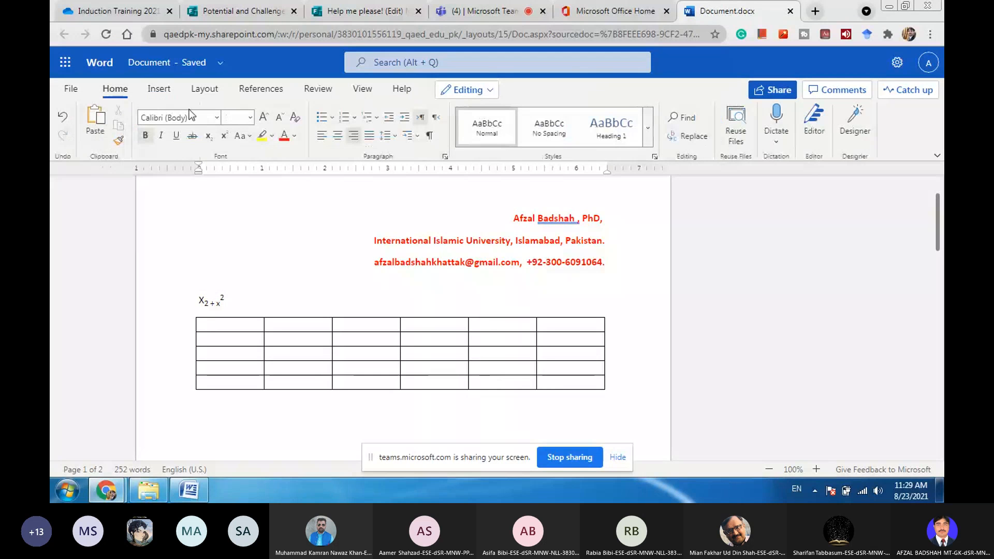
Insert the Bing picture of a white airplane with a red and green marking from the Airplane category below the table
left_click(164, 90)
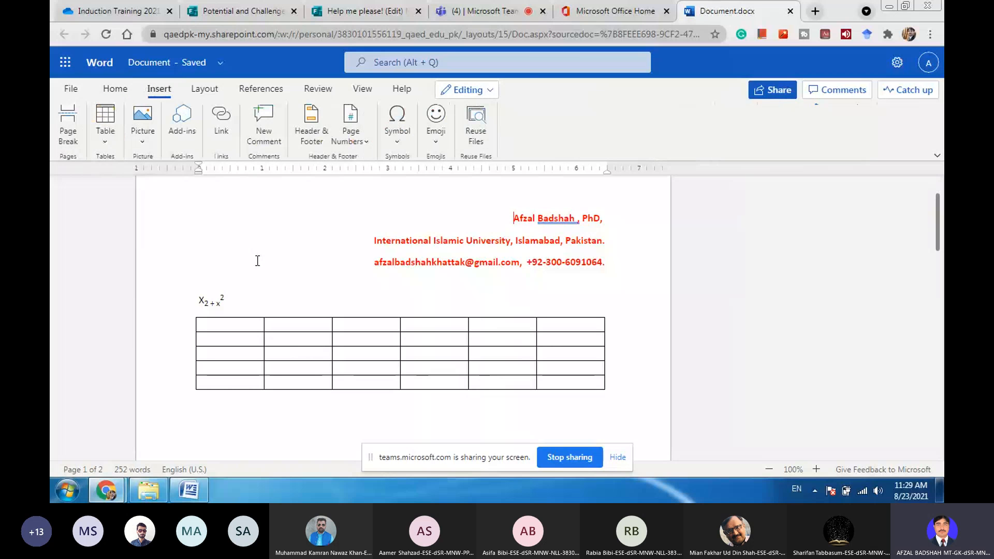
left_click(251, 409)
scroll(297, 357, "down", 3)
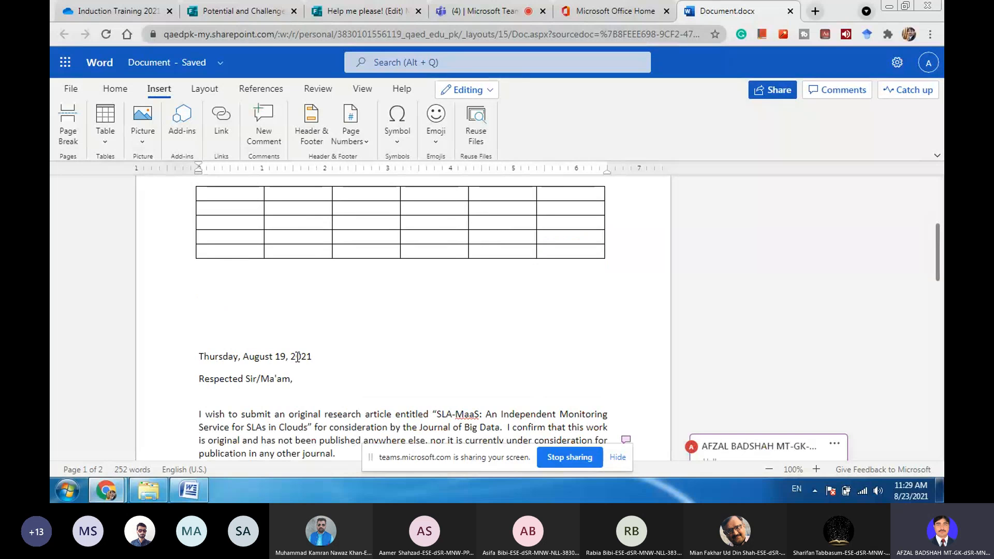
left_click(147, 136)
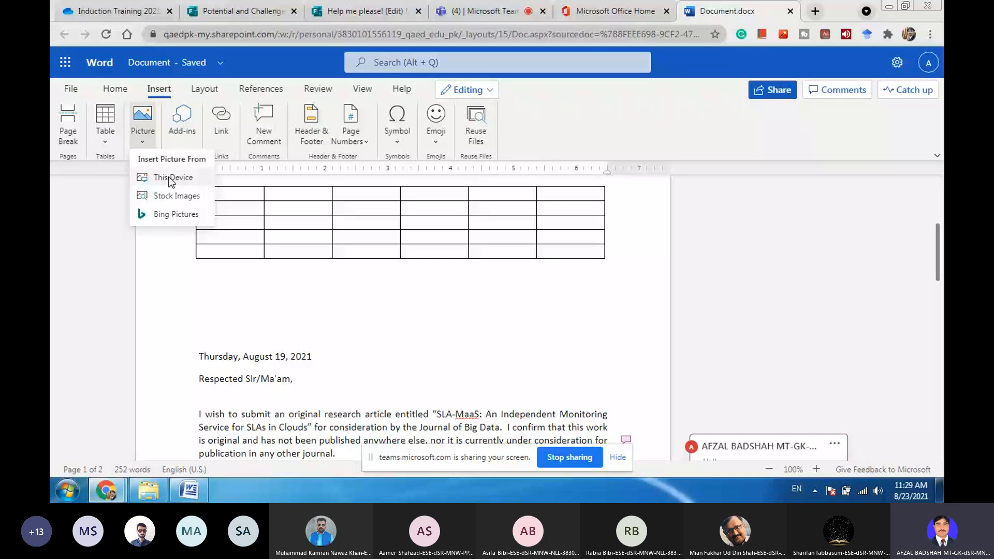
left_click(178, 211)
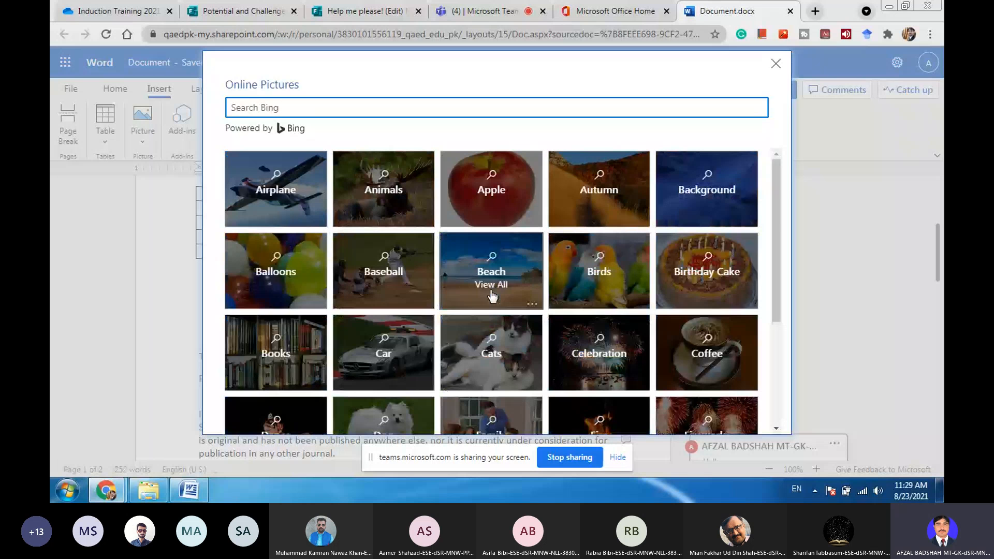
left_click(267, 181)
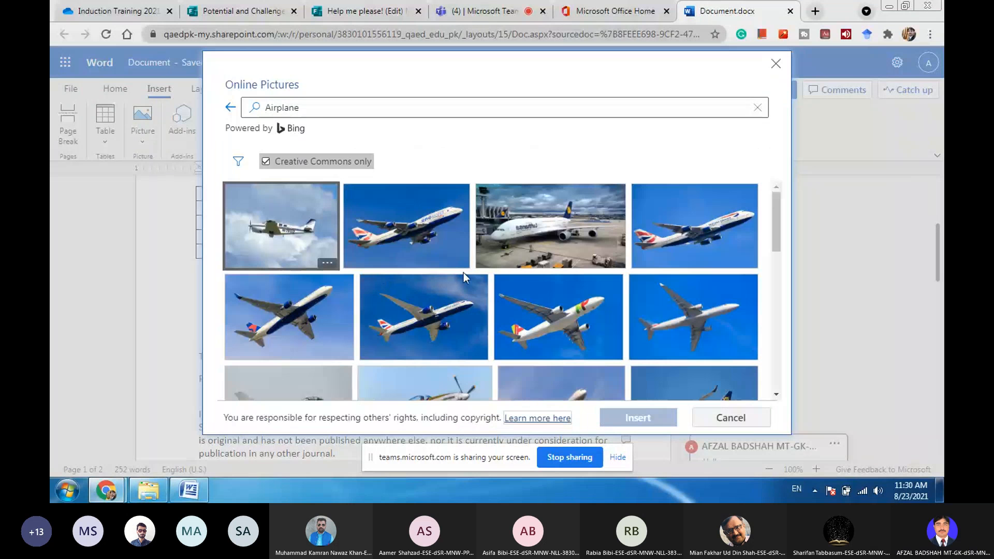
double_click(545, 314)
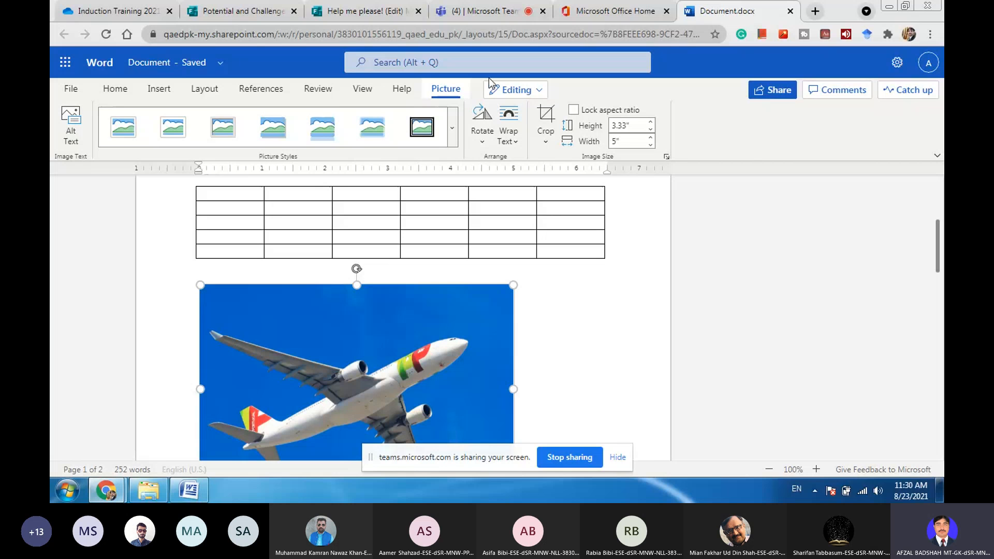
Switch to the Microsoft Teams meeting, mute everyone, and return to the letter in Word for the web
left_click(484, 11)
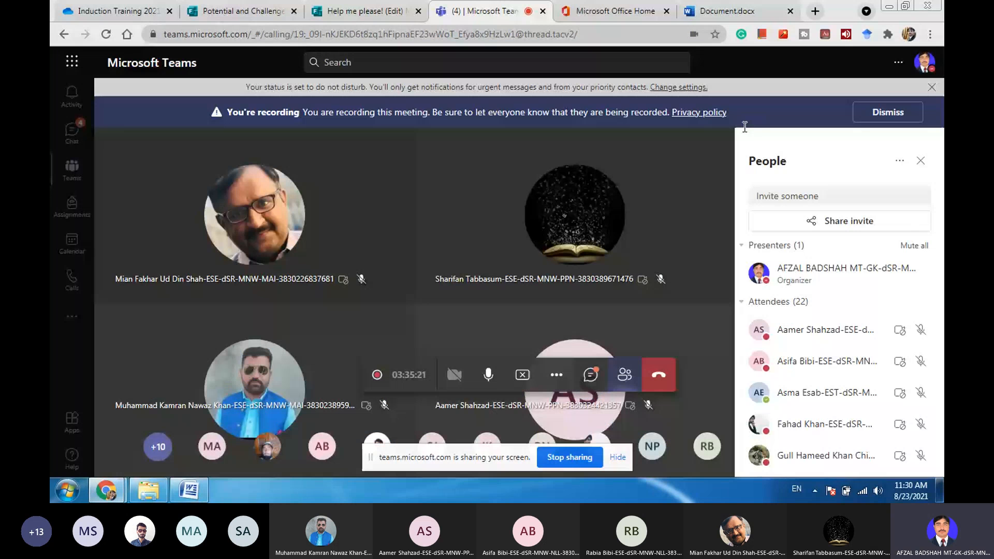
left_click(912, 247)
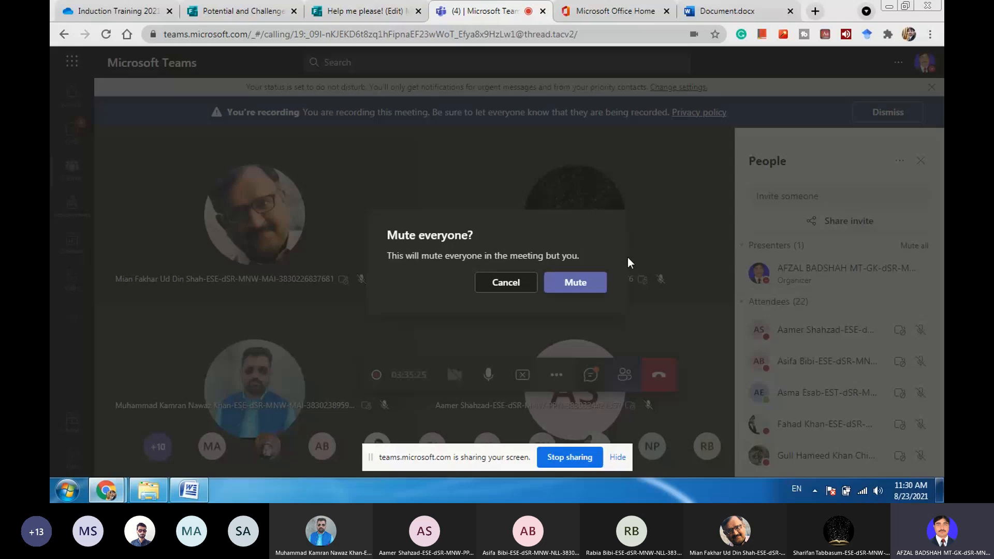
left_click(723, 10)
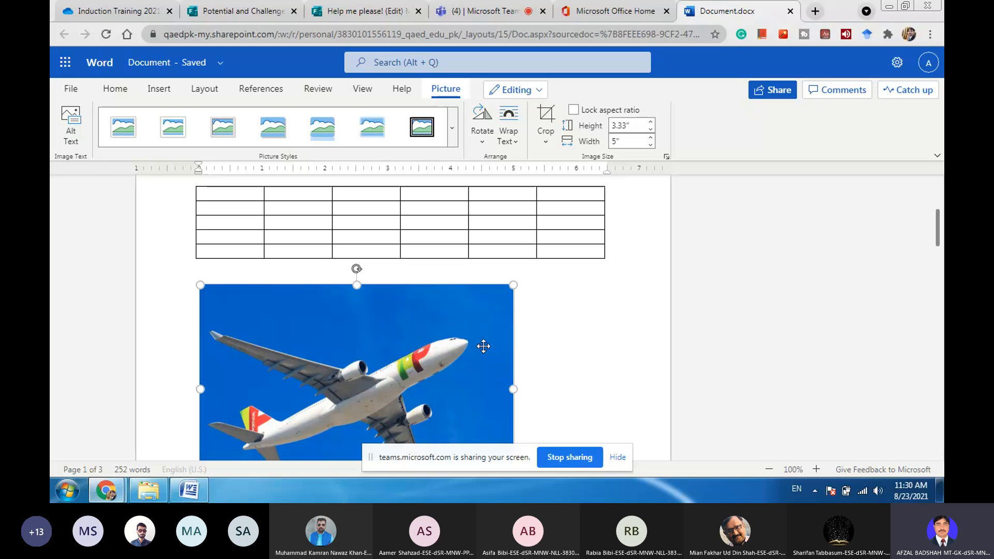
left_click(164, 88)
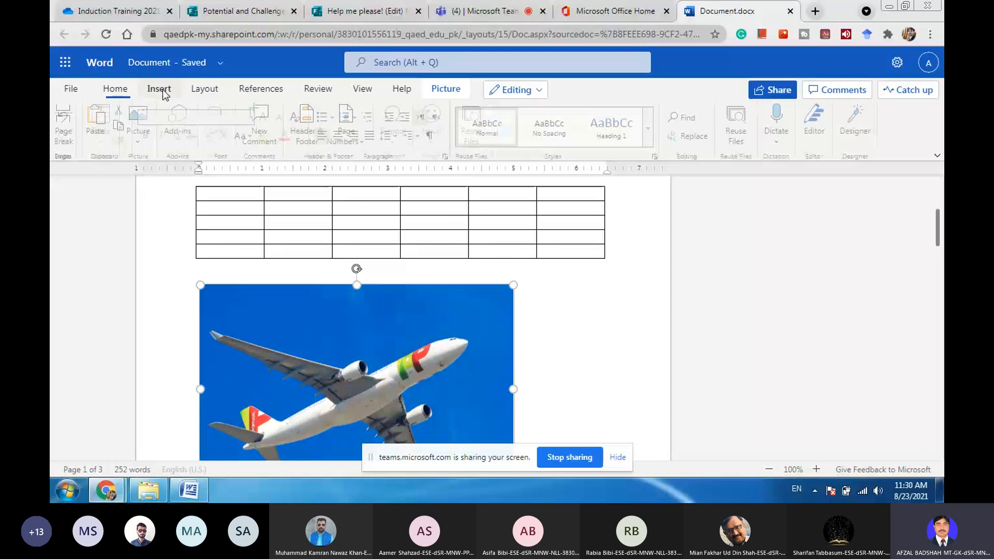
left_click(161, 89)
scroll(517, 346, "down", 2)
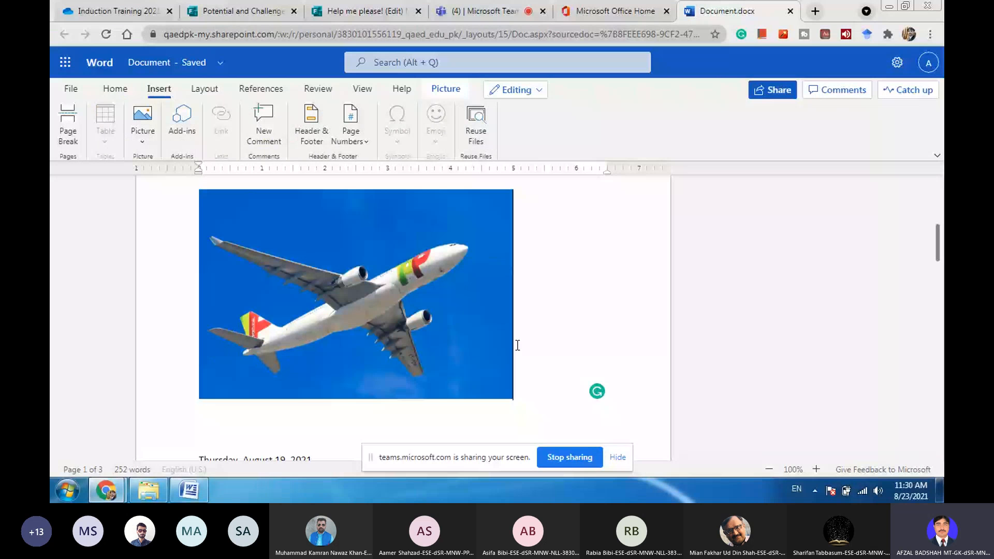
scroll(382, 338, "up", 3)
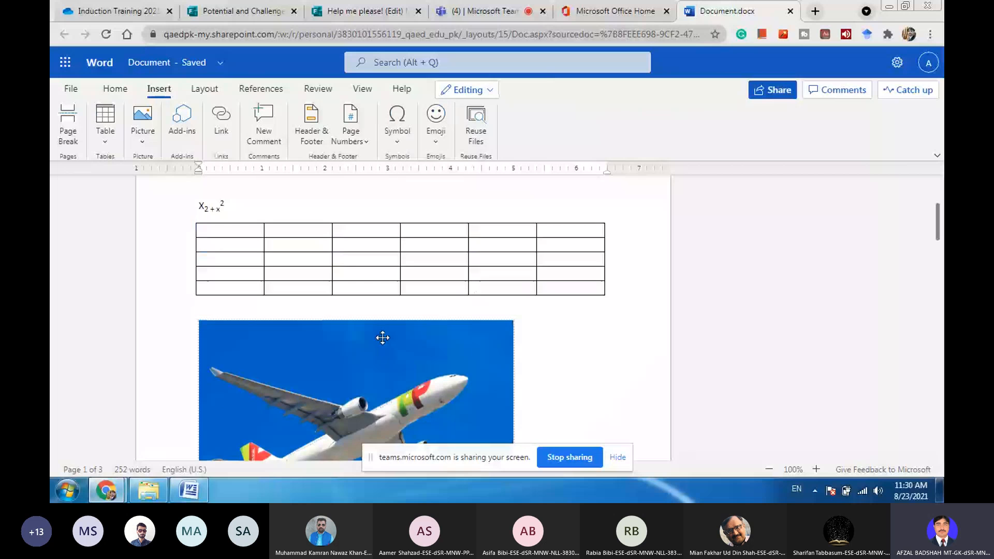
scroll(383, 338, "down", 1)
Apply the Metal Oval picture style to the airplane picture below the table
left_click(360, 322)
scroll(359, 322, "down", 1)
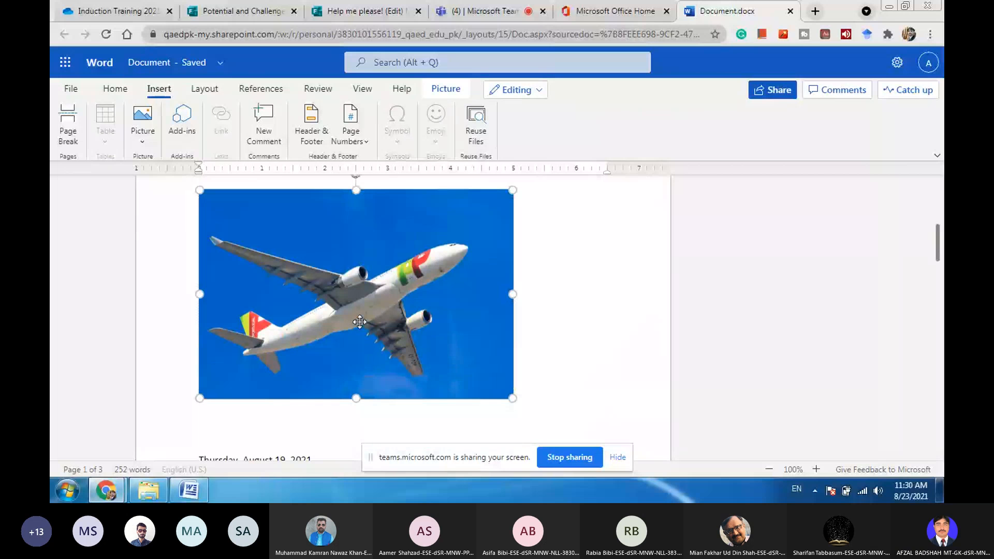
left_click(450, 94)
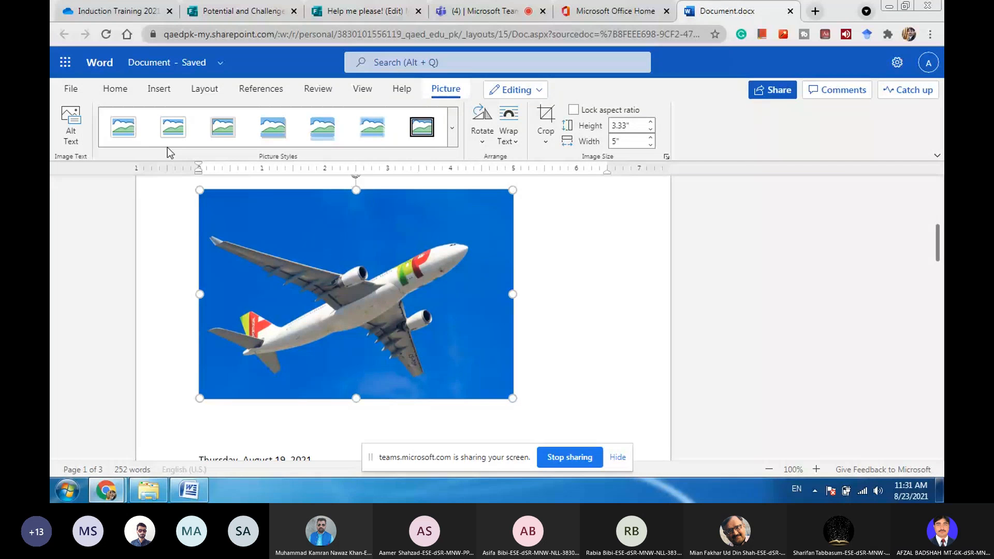
left_click(453, 137)
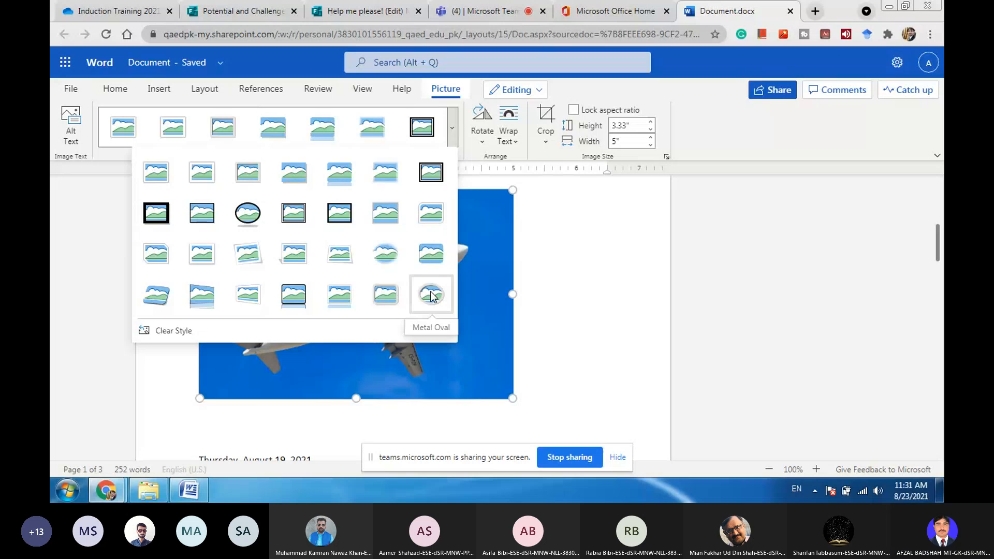
left_click(430, 293)
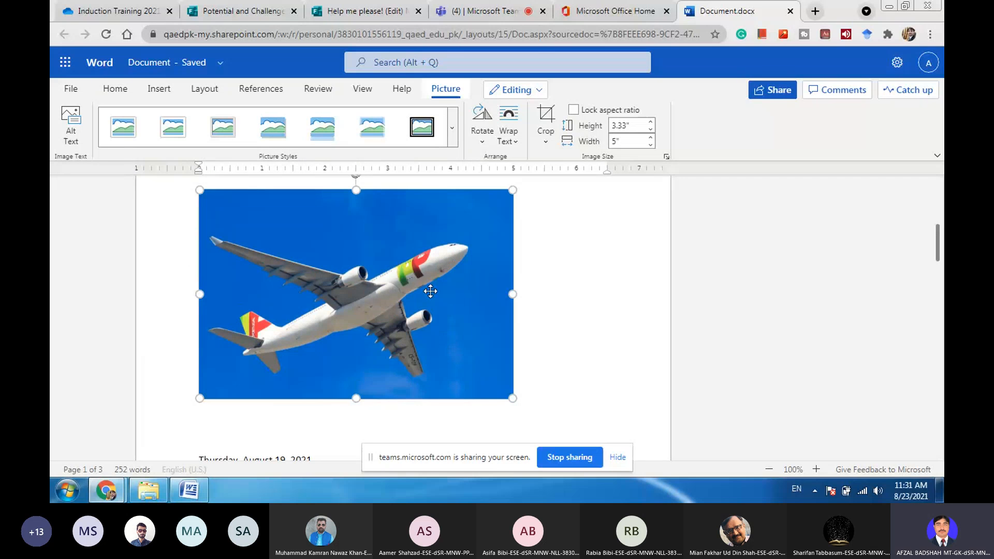
scroll(282, 300, "up", 2)
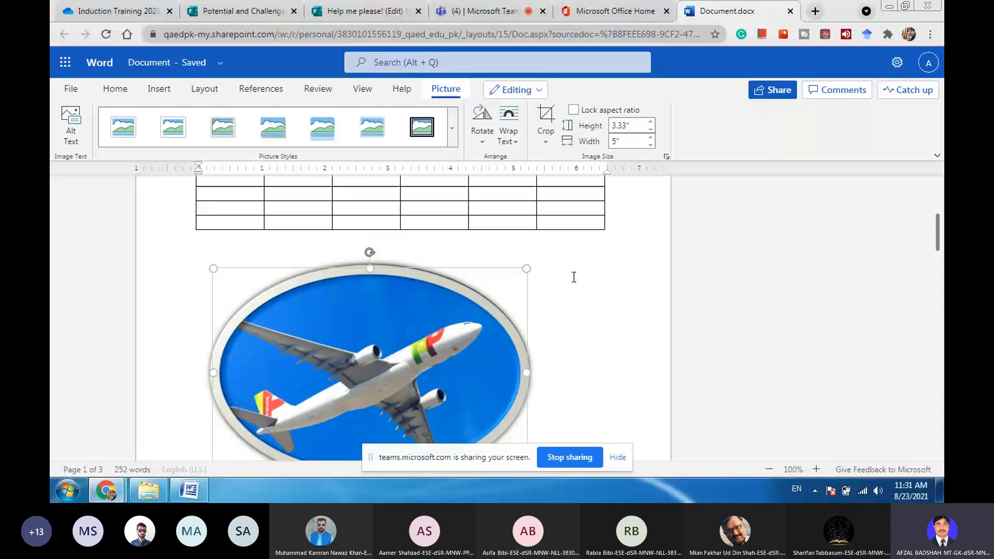
View the rotation and flip options and the crop frame for the airplane picture, leaving the picture unrotated and uncropped
left_click(483, 135)
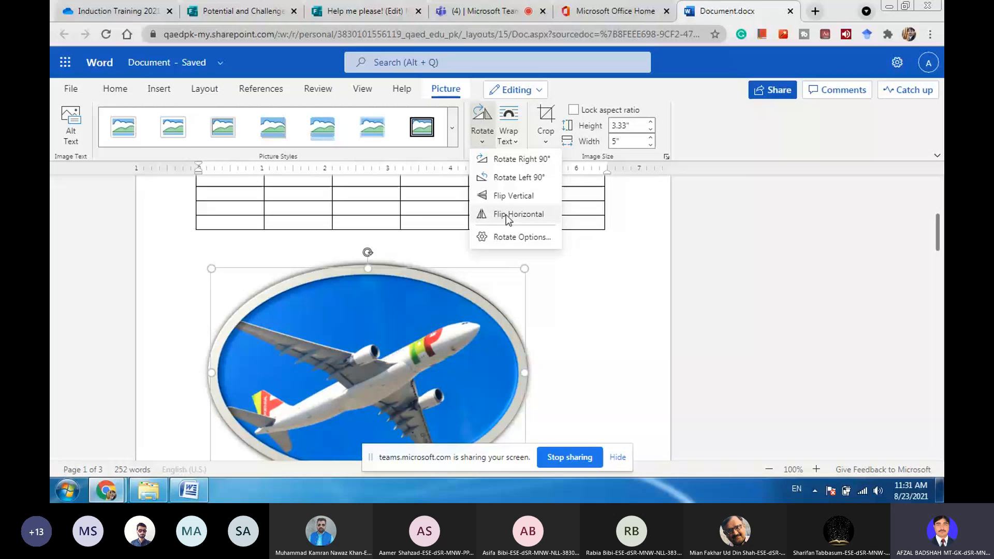
left_click(626, 272)
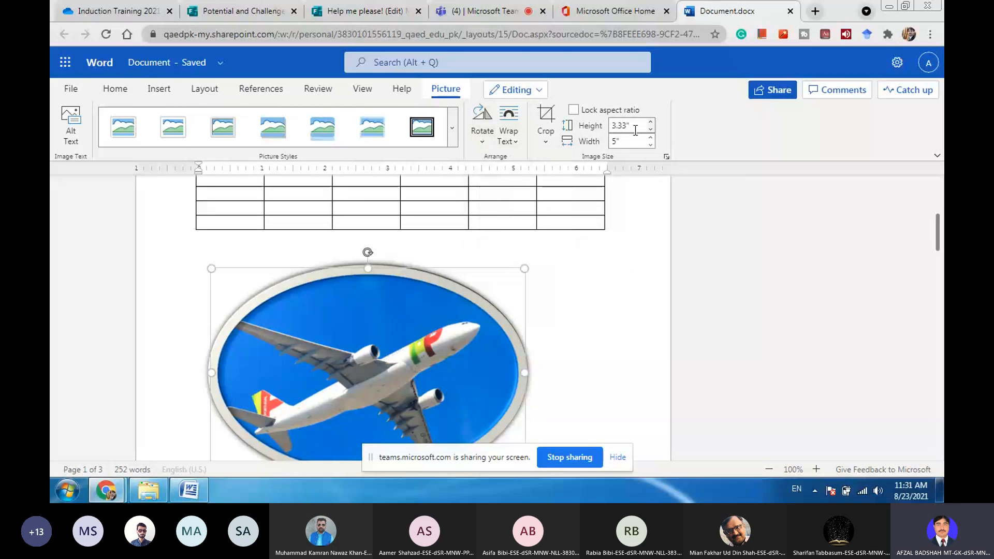
left_click(551, 126)
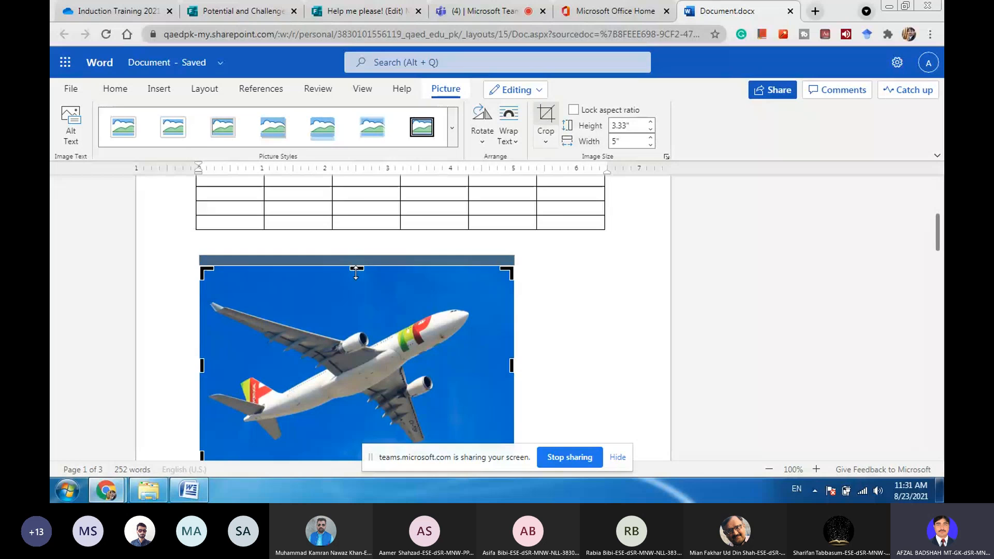
scroll(389, 306, "down", 5)
scroll(391, 307, "up", 4)
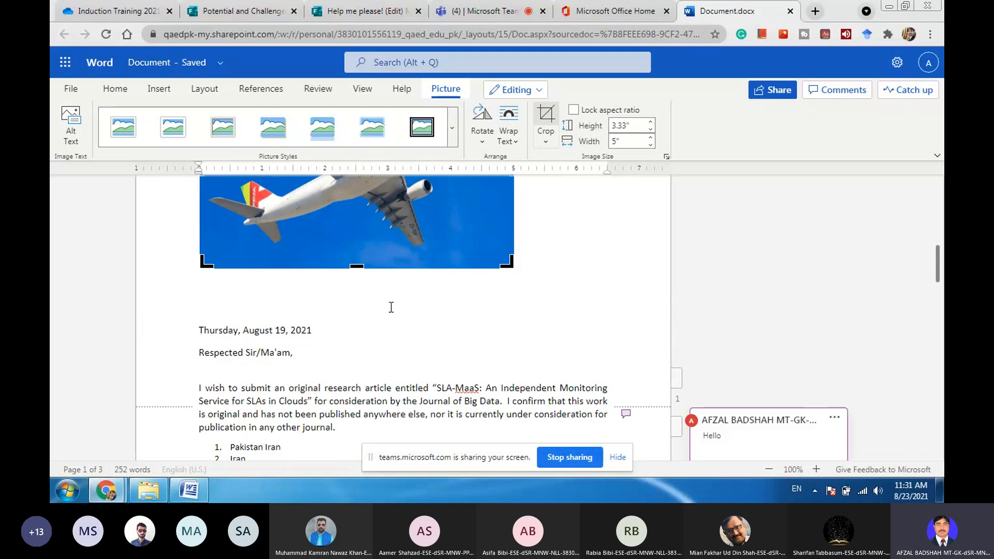
left_click(545, 118)
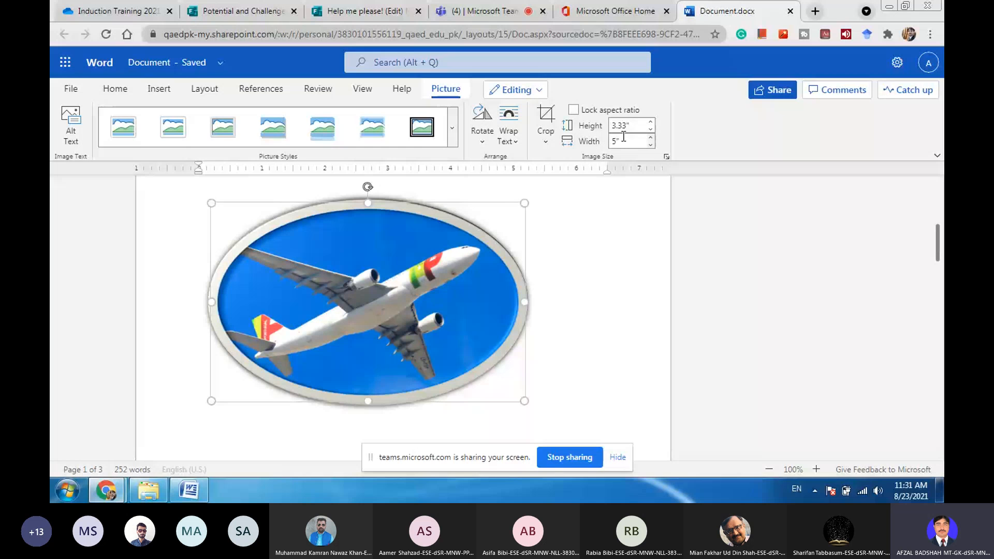
Reduce the airplane picture's size one increment, giving a height of 3.17" with the width at 5"
left_click(651, 144)
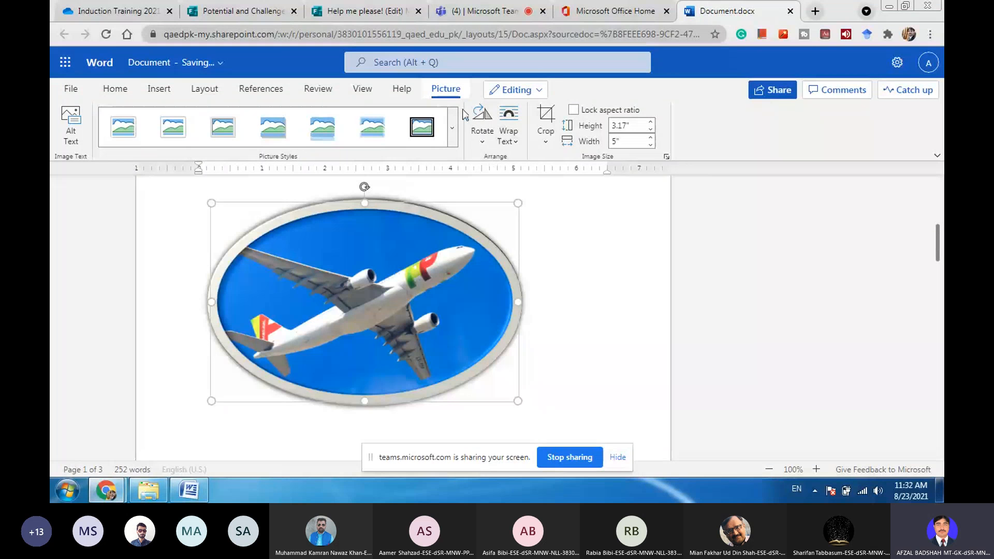
Open the Office Add-ins store from the insert options and close it again
left_click(148, 89)
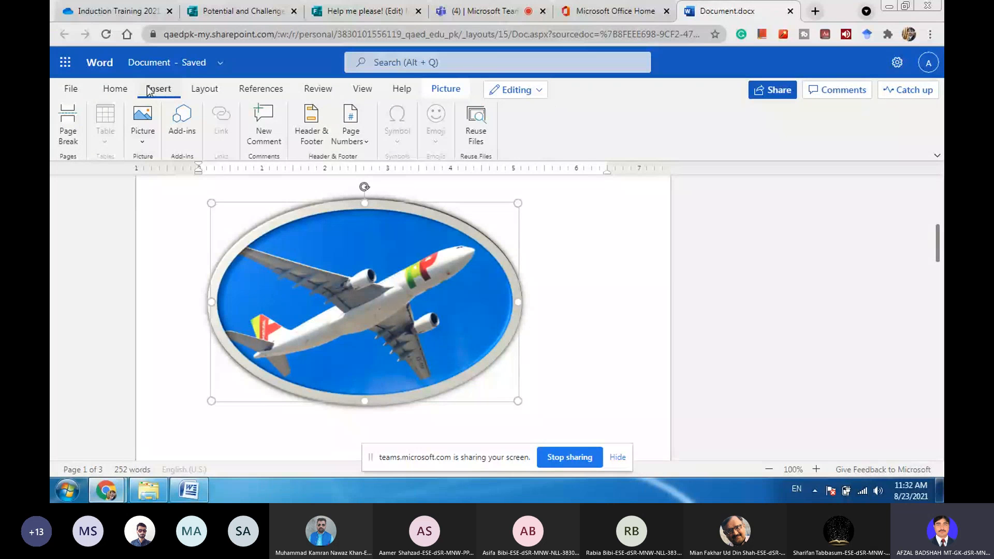
left_click(184, 118)
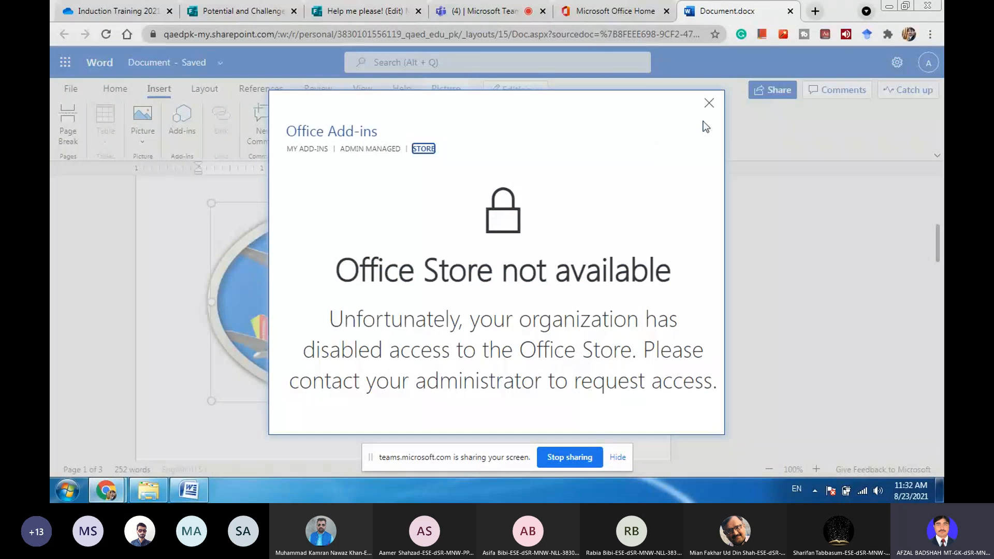
left_click(709, 104)
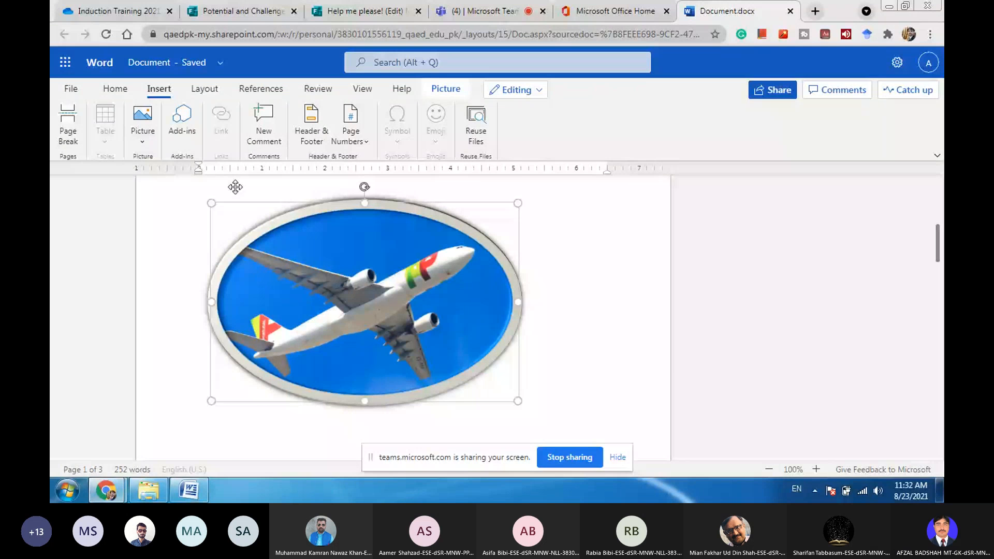
Link the greeting "Respected Sir/Ma'am," below the date to facebook.com
scroll(279, 344, "down", 3)
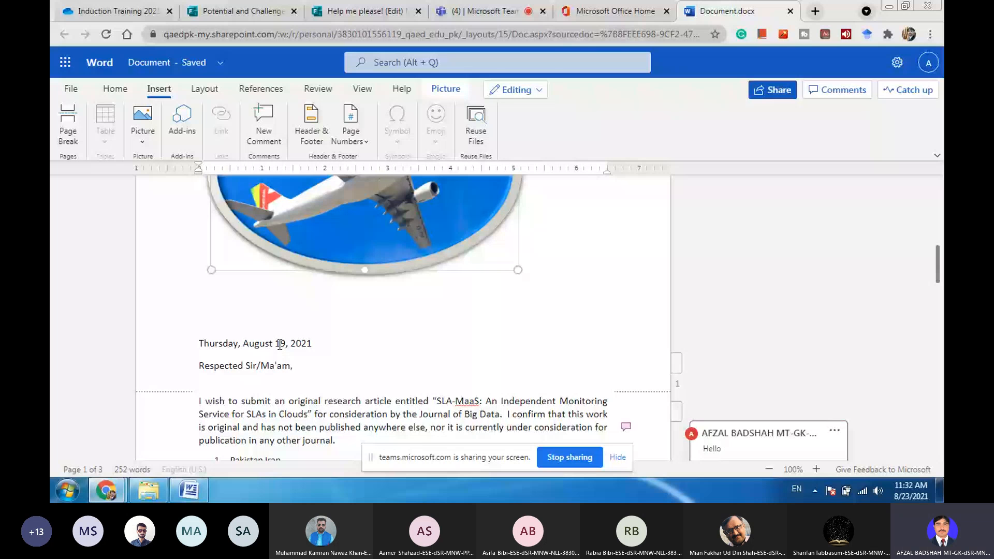
left_click(279, 344)
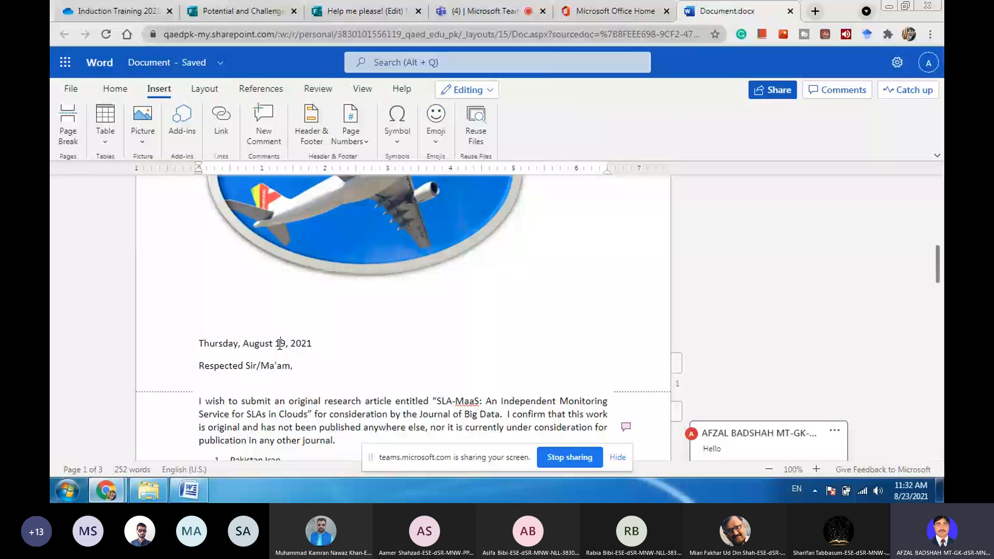
left_click_drag(280, 344, 294, 364)
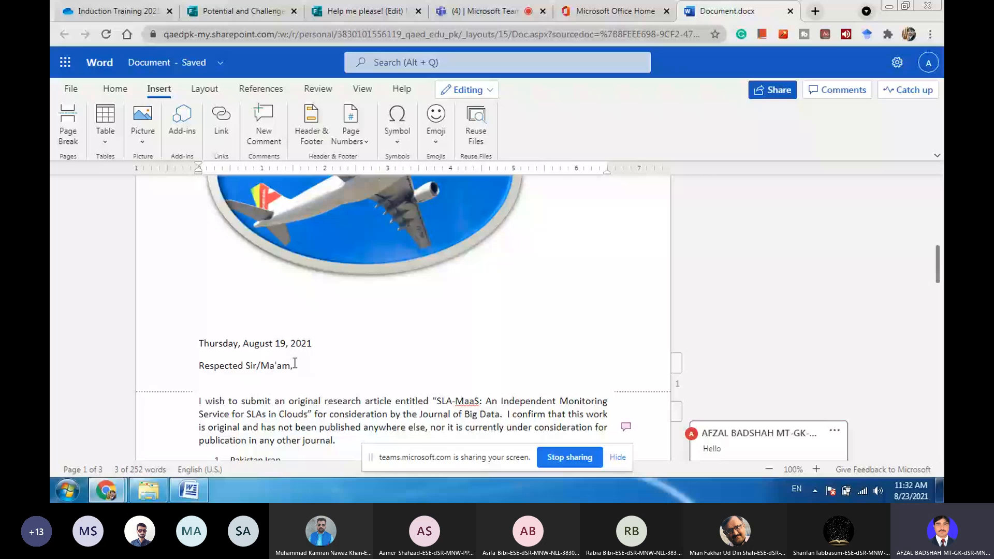
left_click(222, 115)
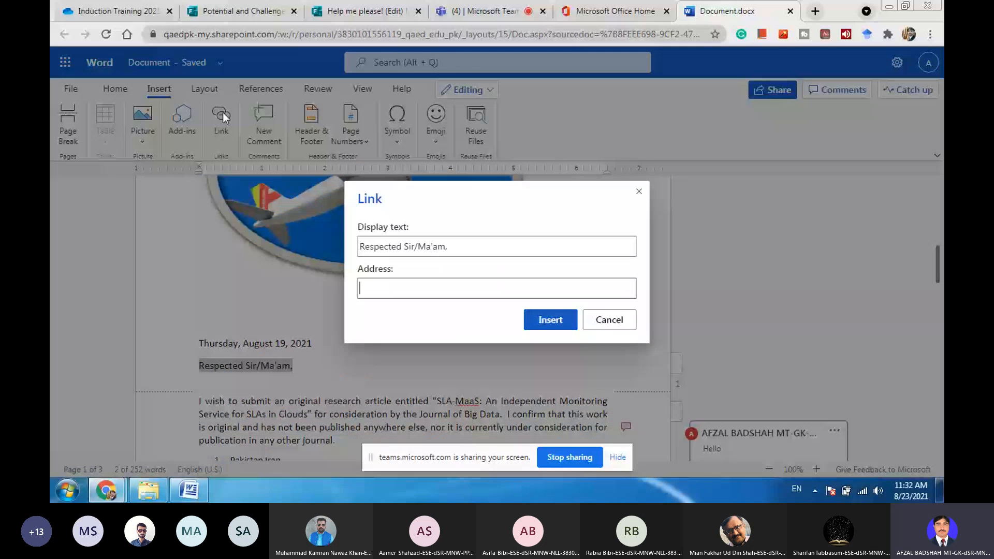
type("fac")
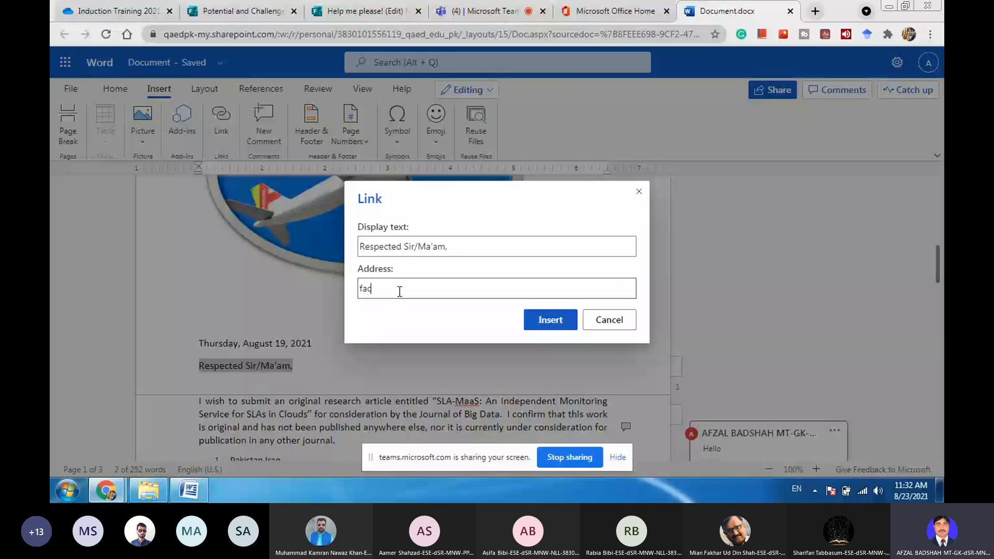
type("eb")
left_click(556, 316)
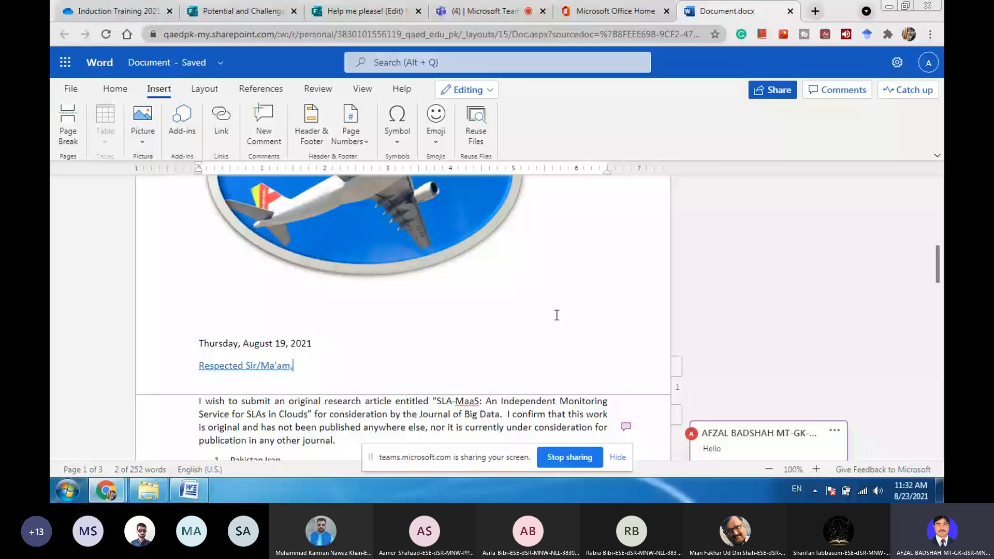
mouse_move(258, 363)
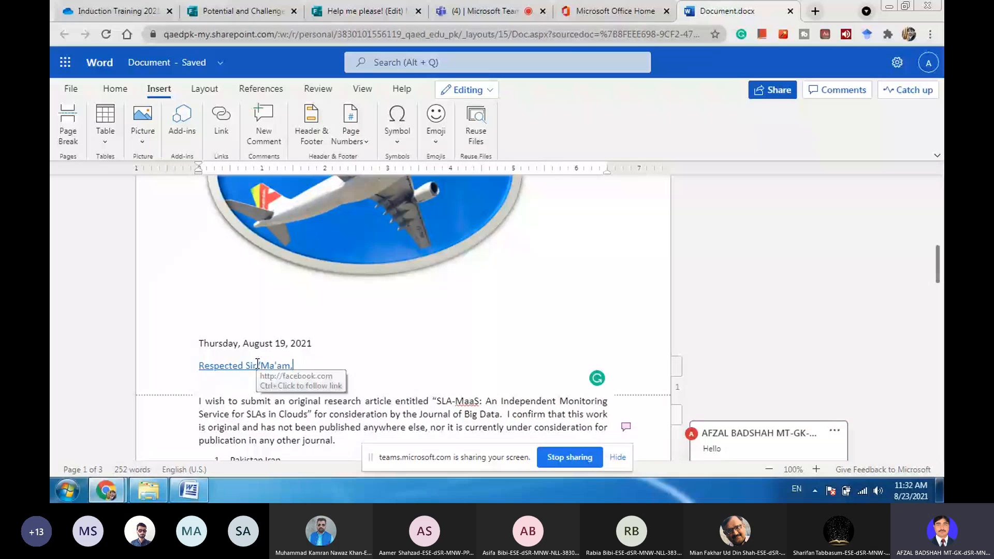
left_click(354, 331)
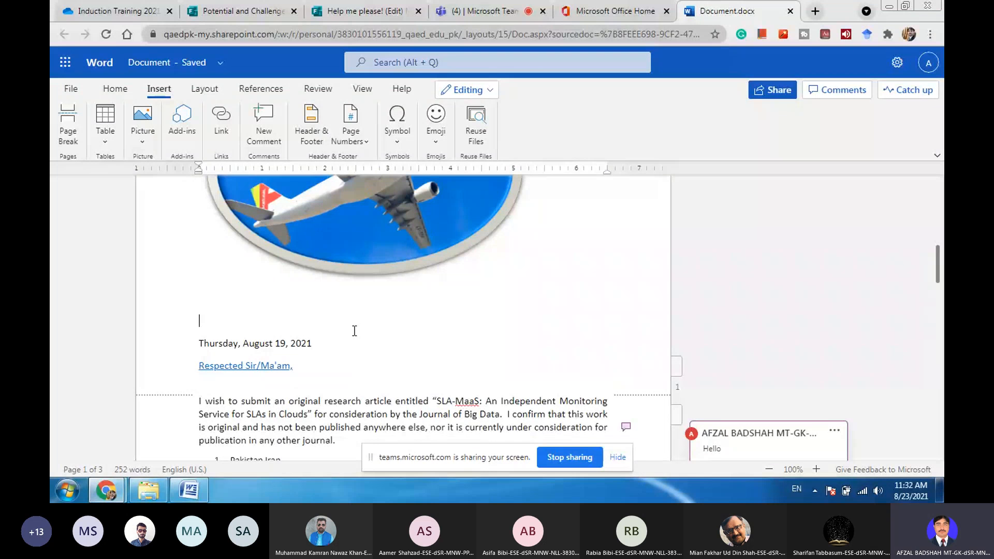
Post the comment "This is a new comments" on the linked greeting "Respected Sir/Ma'am"
scroll(445, 340, "up", 3)
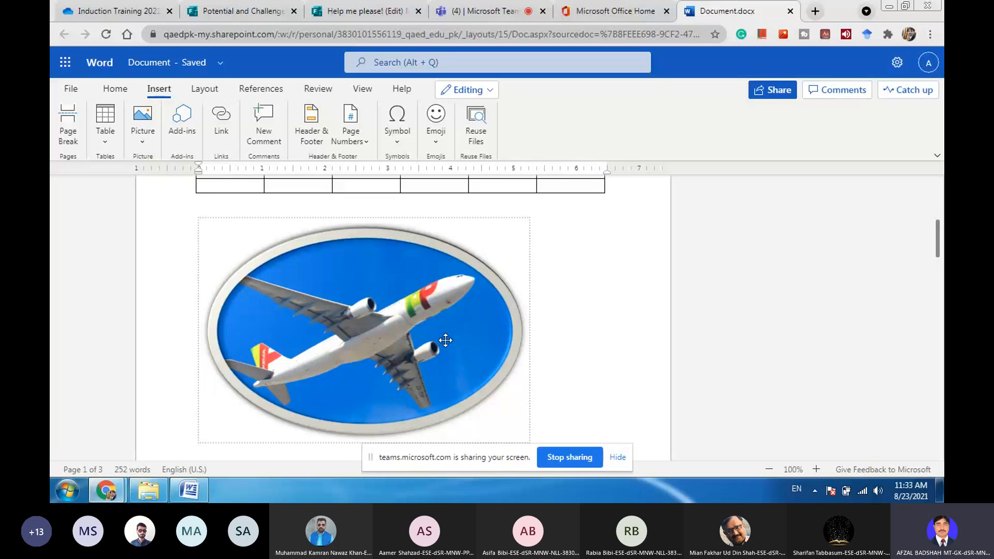
scroll(448, 343, "down", 3)
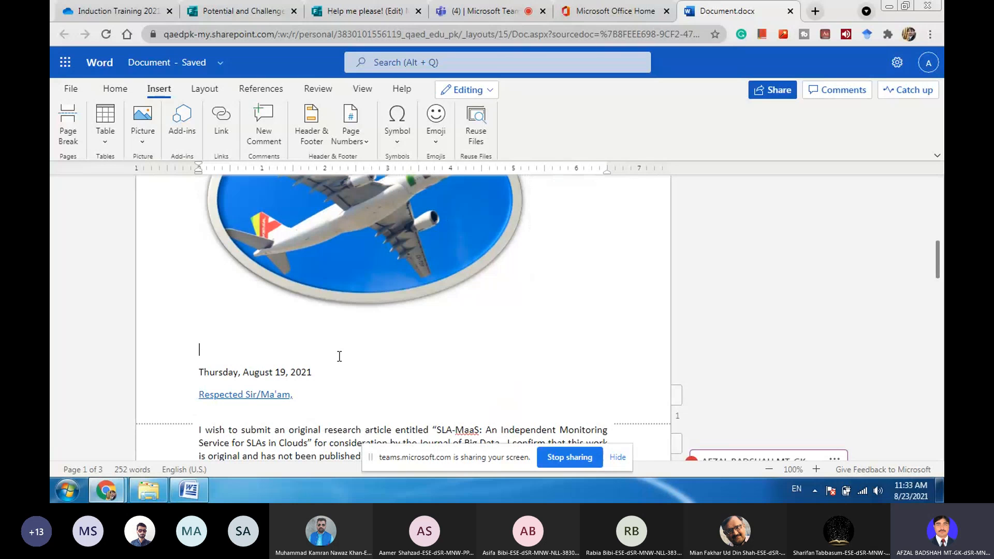
scroll(339, 356, "down", 3)
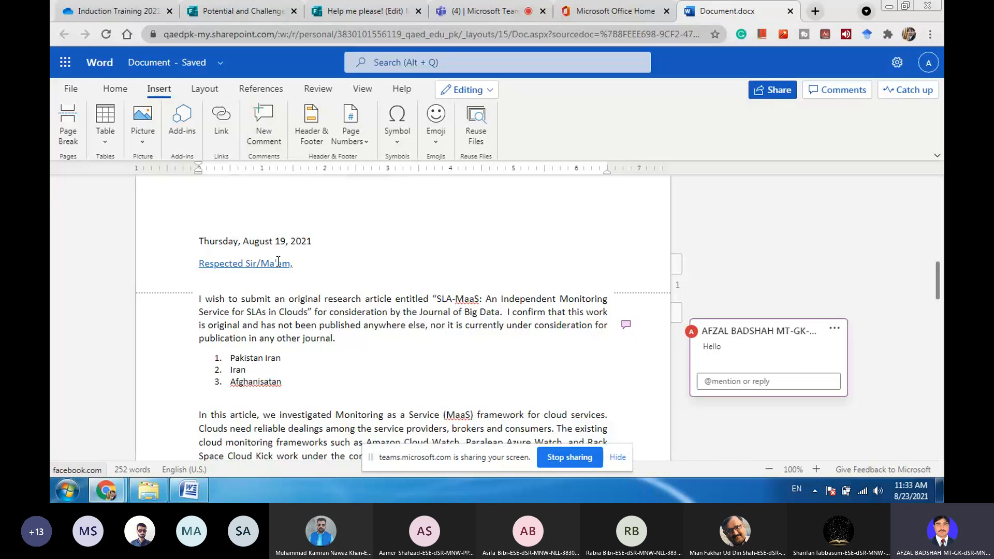
left_click_drag(290, 263, 233, 263)
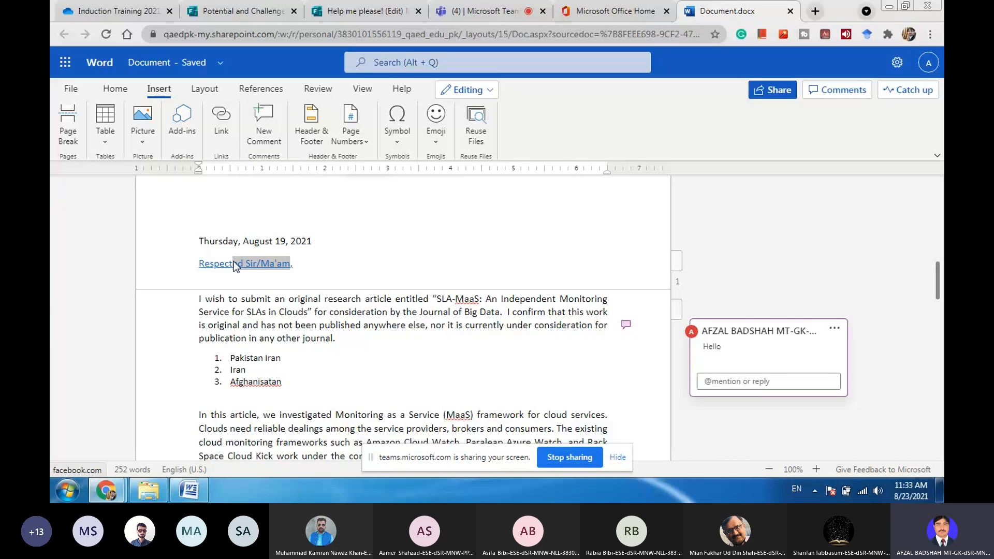
left_click(261, 139)
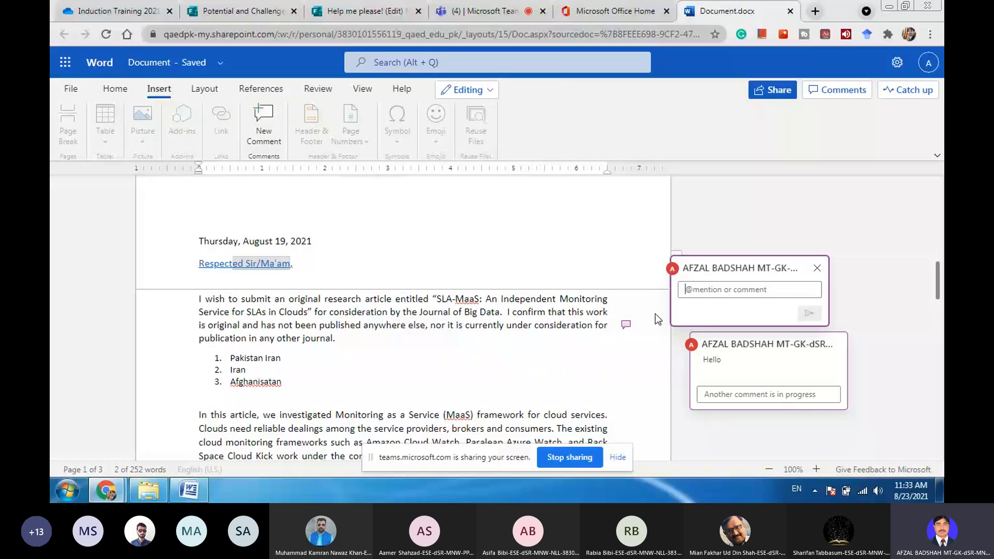
type("This is ne")
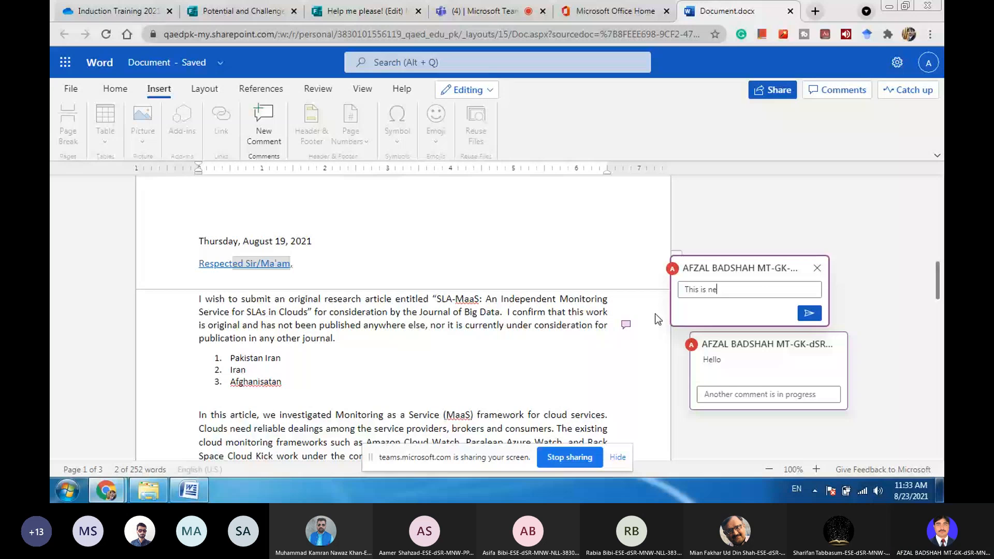
key("BackSpace")
key("BackSpace")
type("a new comments")
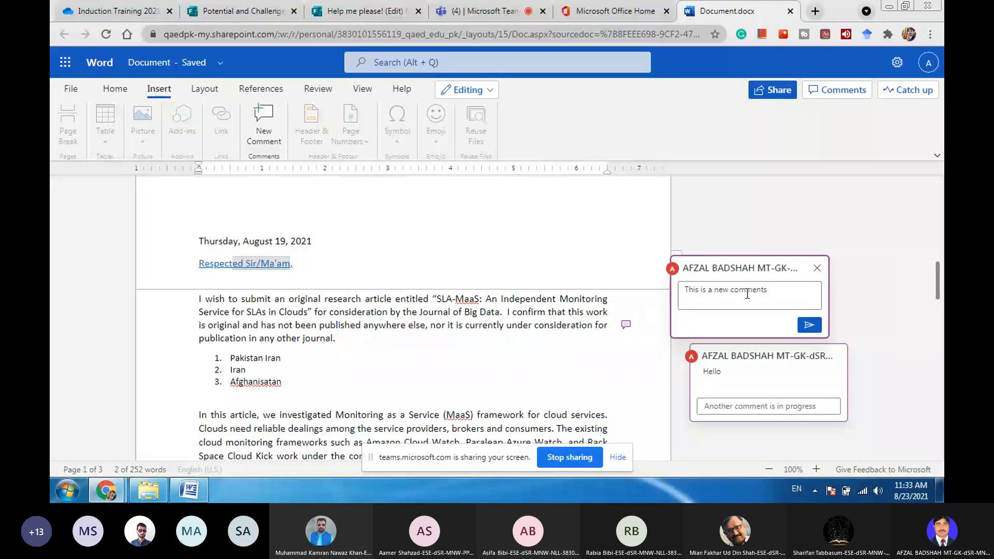
left_click(818, 324)
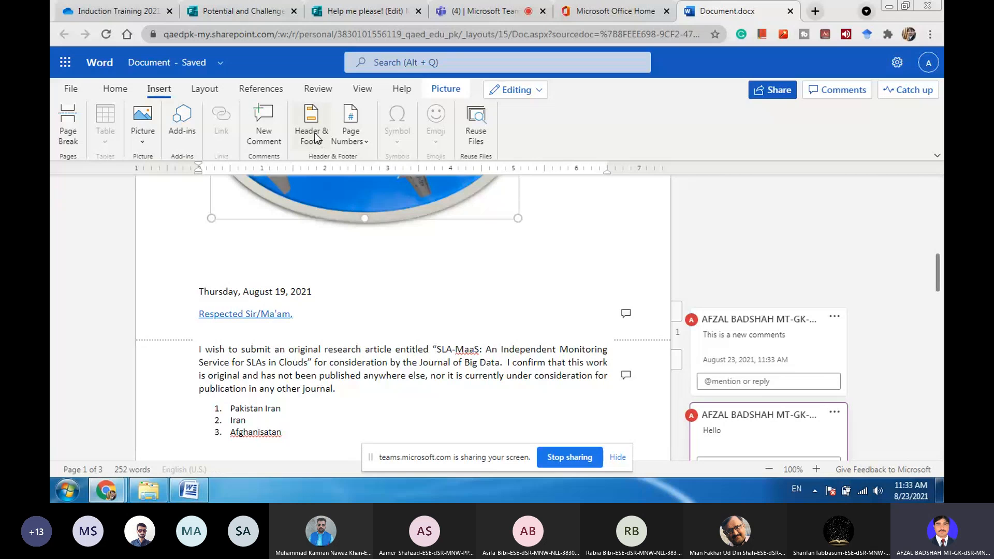
Enter "This is a test document" in the first section of the page header, close the header, and look through the pages
scroll(370, 363, "up", 10)
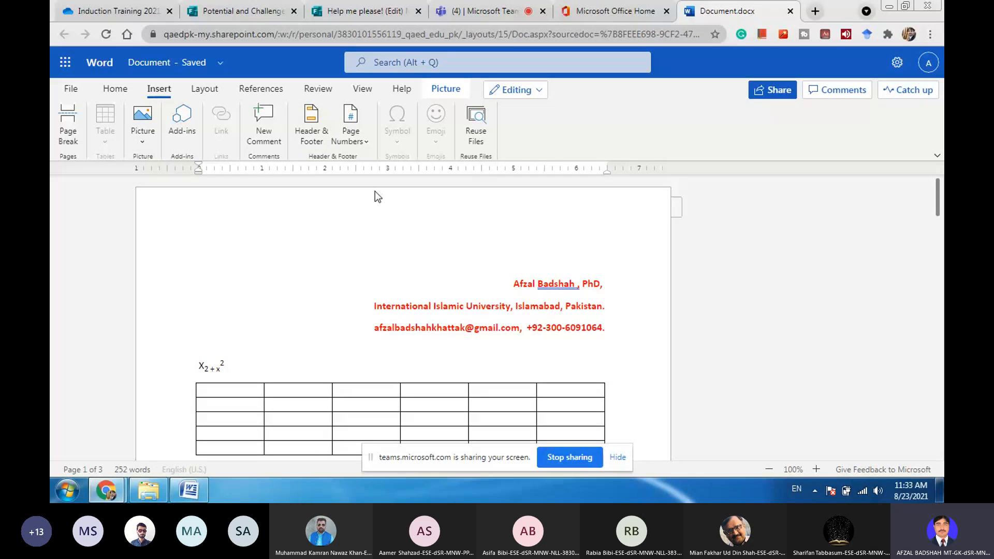
left_click(312, 118)
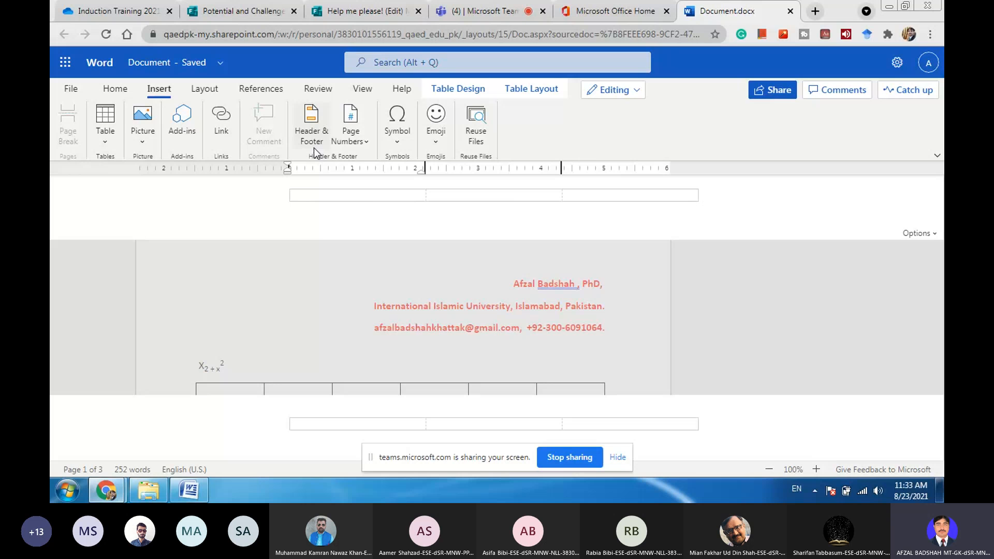
type("T")
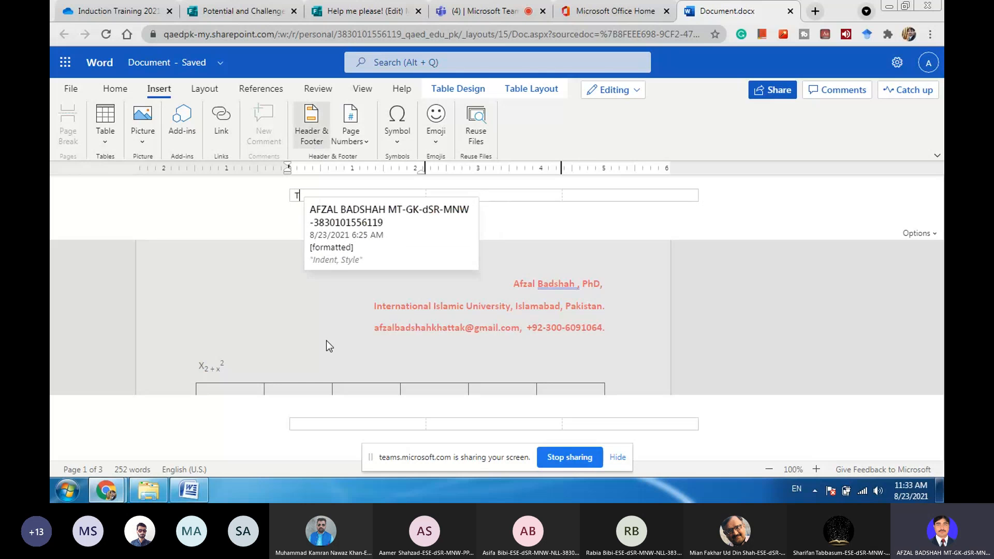
type("his")
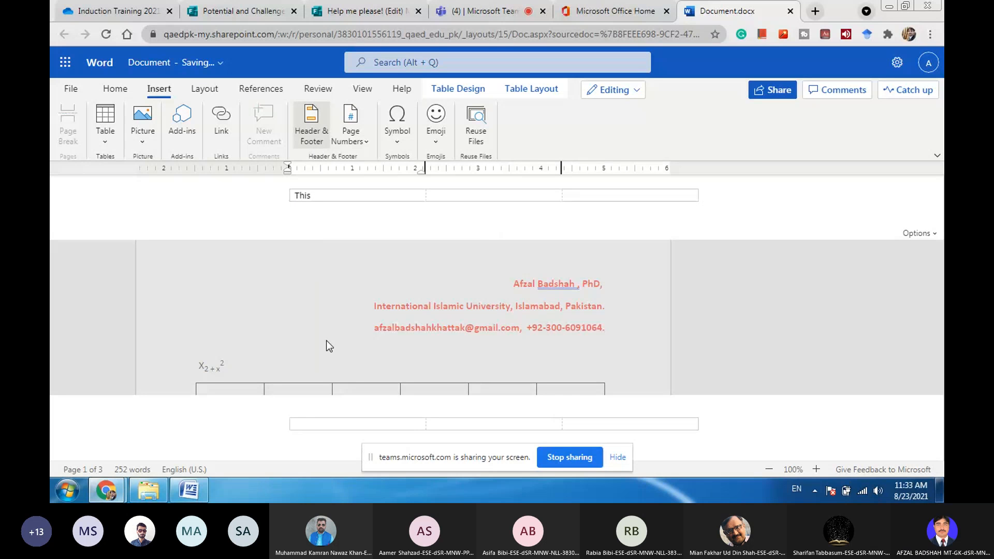
type(" is a test douce")
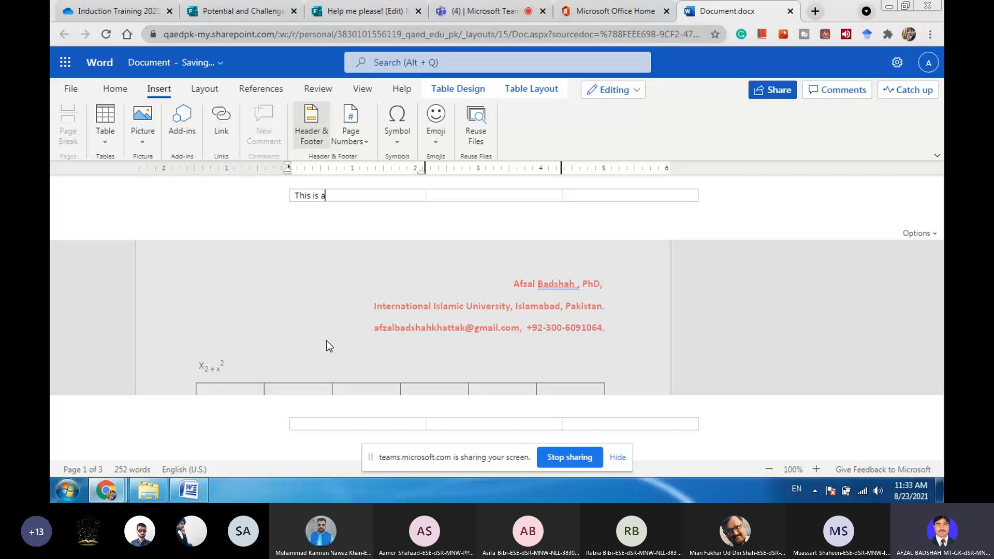
key("BackSpace")
key("BackSpace")
key("BackSpace")
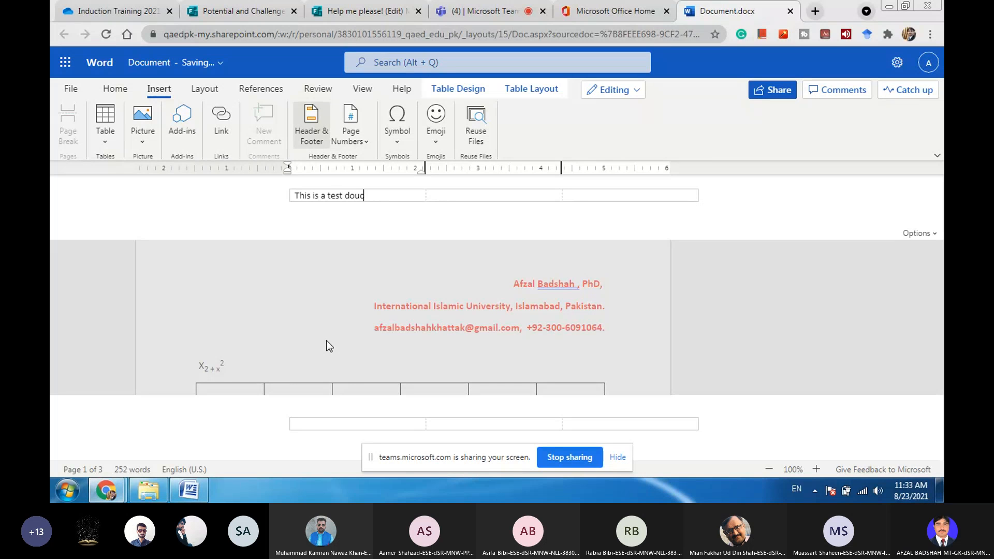
type("cumet")
key("BackSpace")
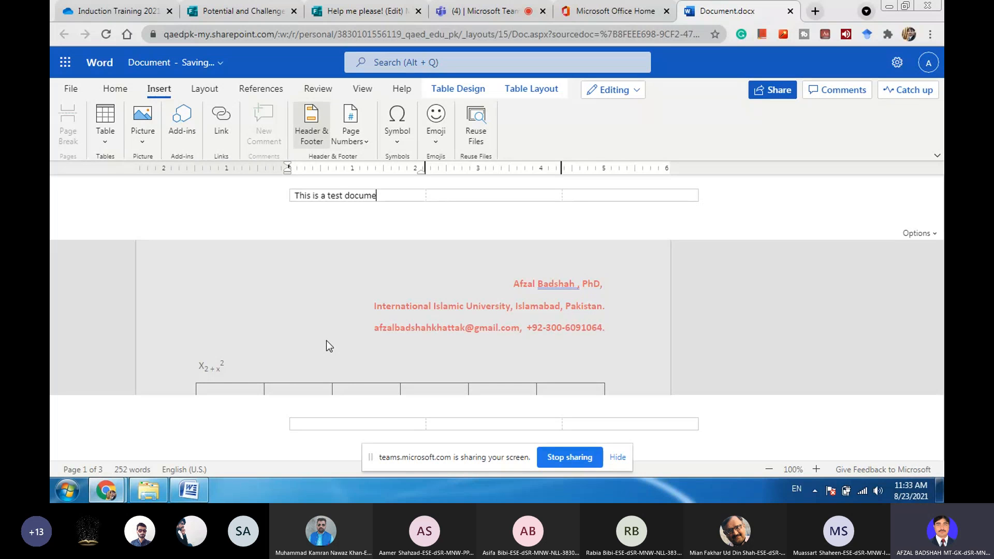
type("nt")
left_click(412, 253)
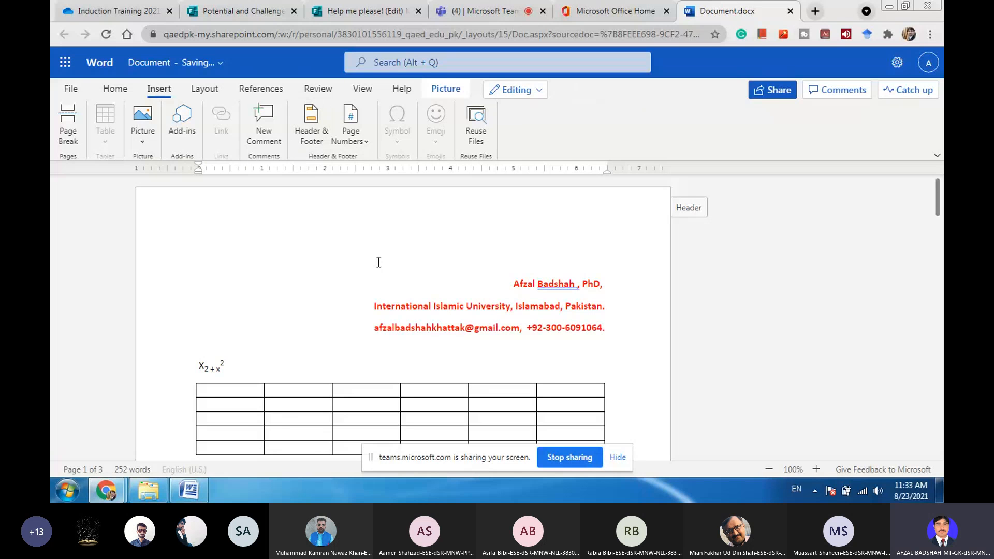
scroll(378, 262, "down", 15)
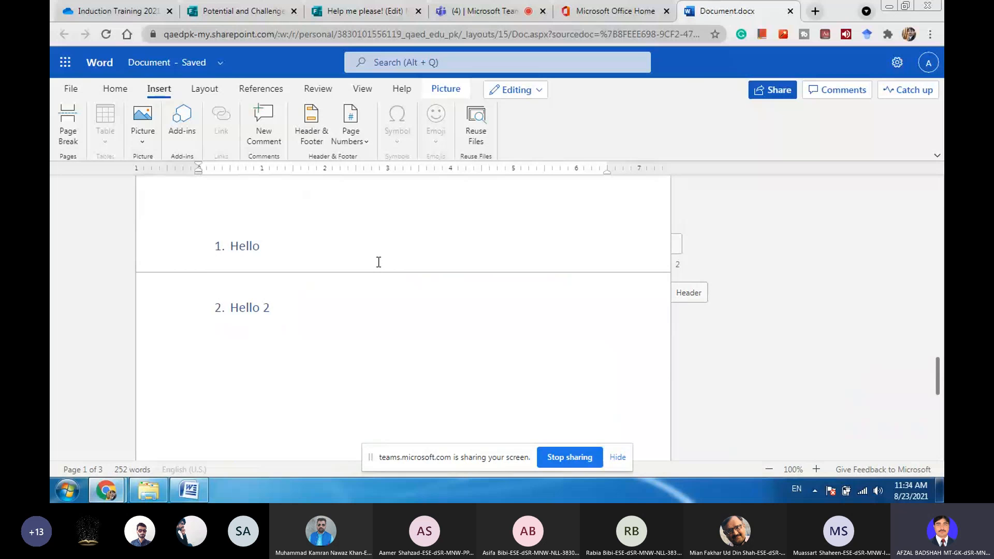
scroll(378, 262, "up", 2)
scroll(379, 262, "up", 10)
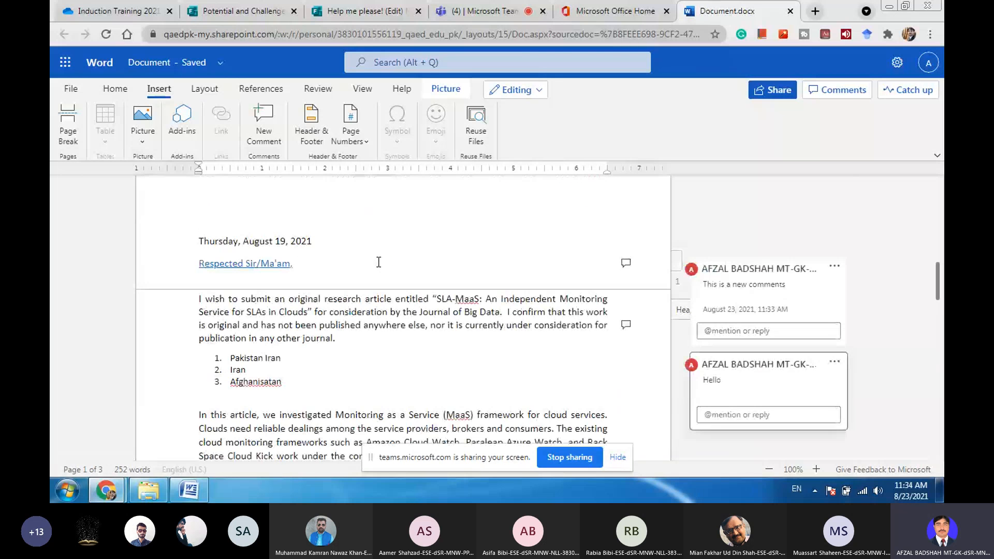
Add page numbers to the center of the footer, close the footer, and look through the pages
scroll(511, 241, "up", 5)
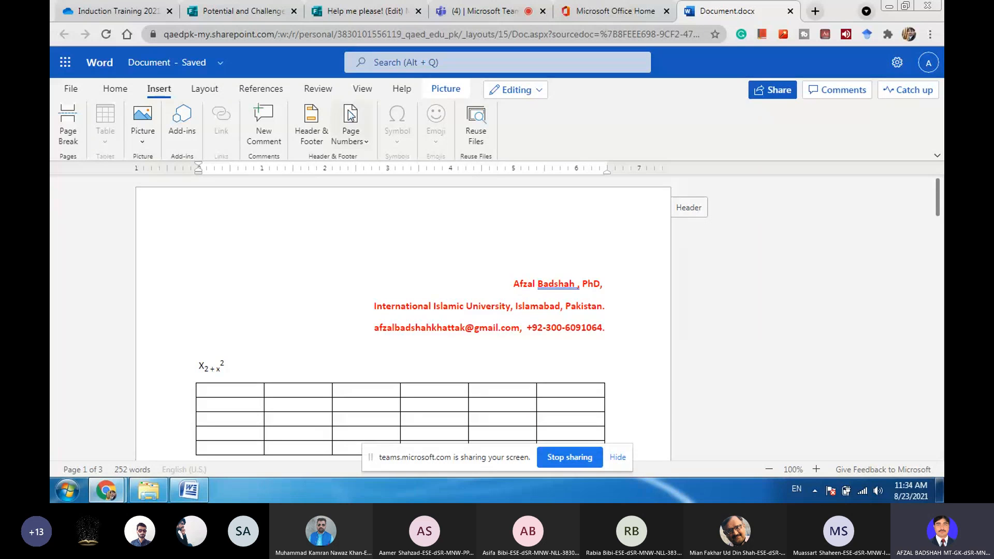
left_click(357, 146)
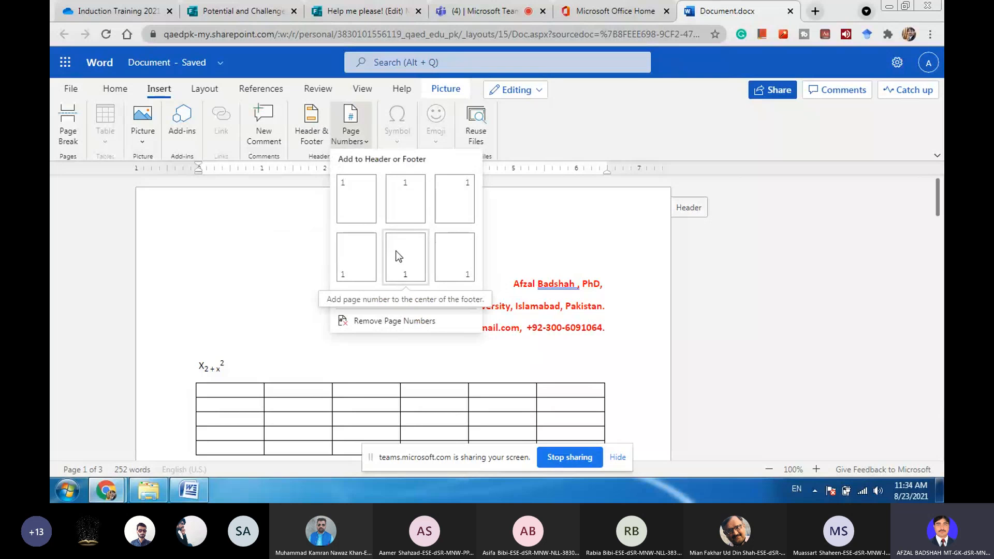
left_click(420, 269)
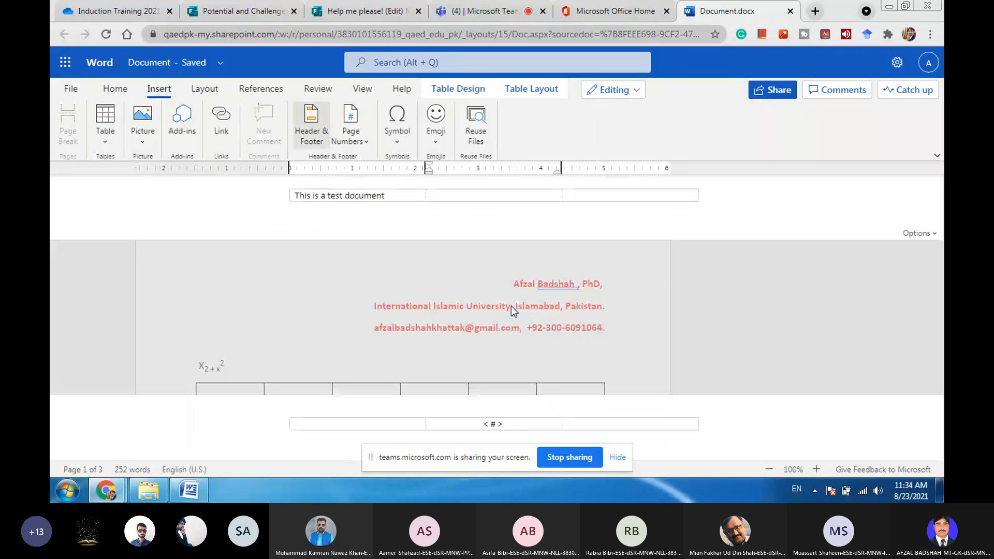
mouse_move(511, 304)
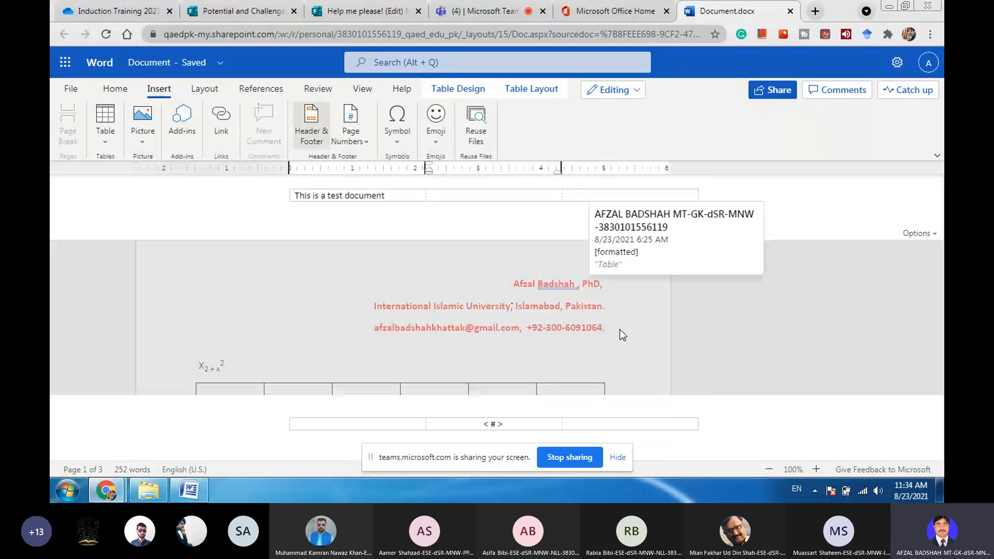
double_click(479, 282)
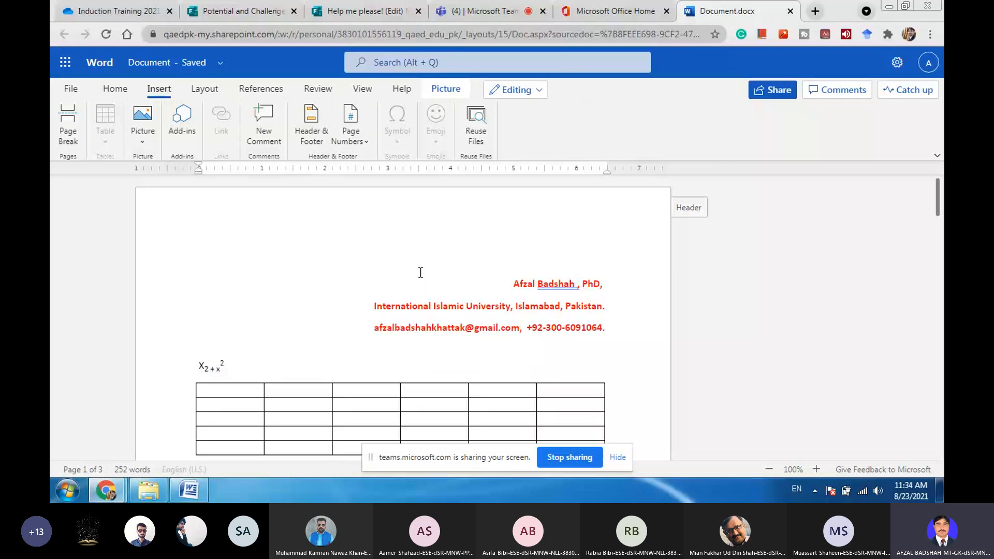
scroll(420, 272, "down", 5)
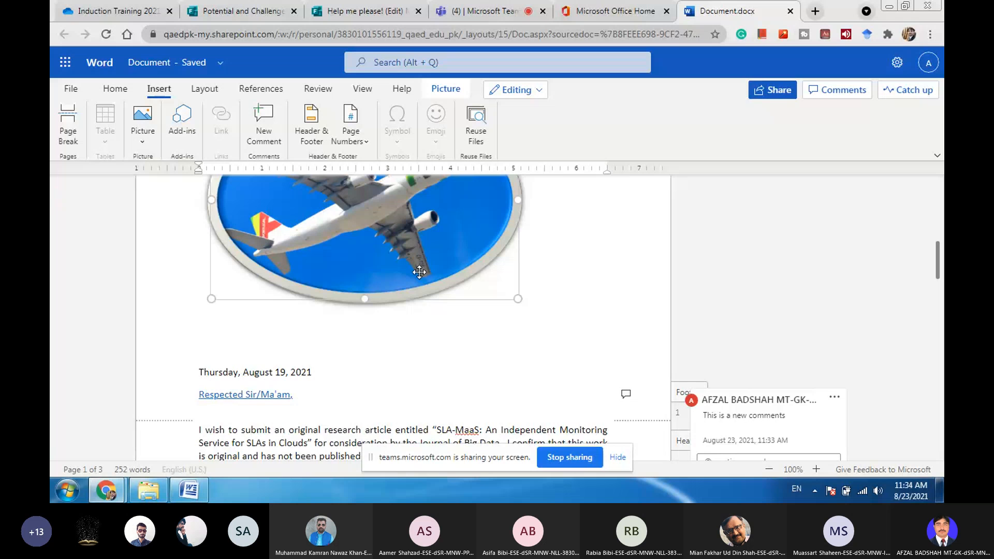
scroll(419, 272, "up", 3)
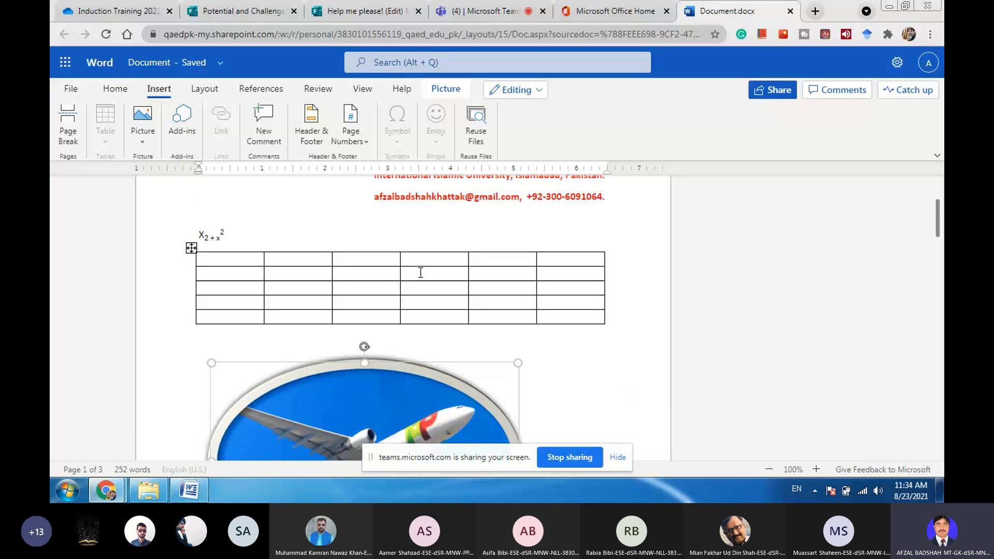
Place the cursor on the formula line above the table and view the available symbols without inserting one
left_click(391, 233)
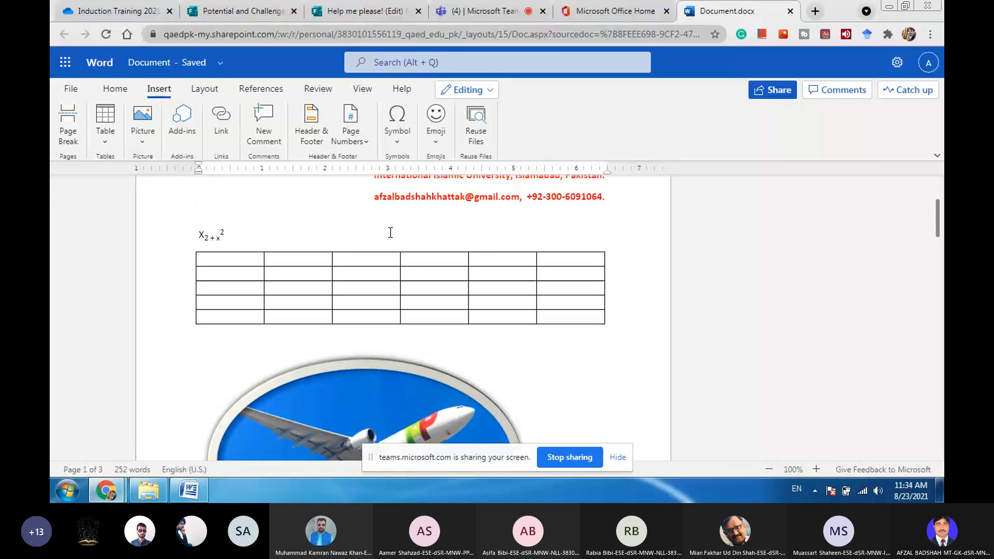
left_click(397, 142)
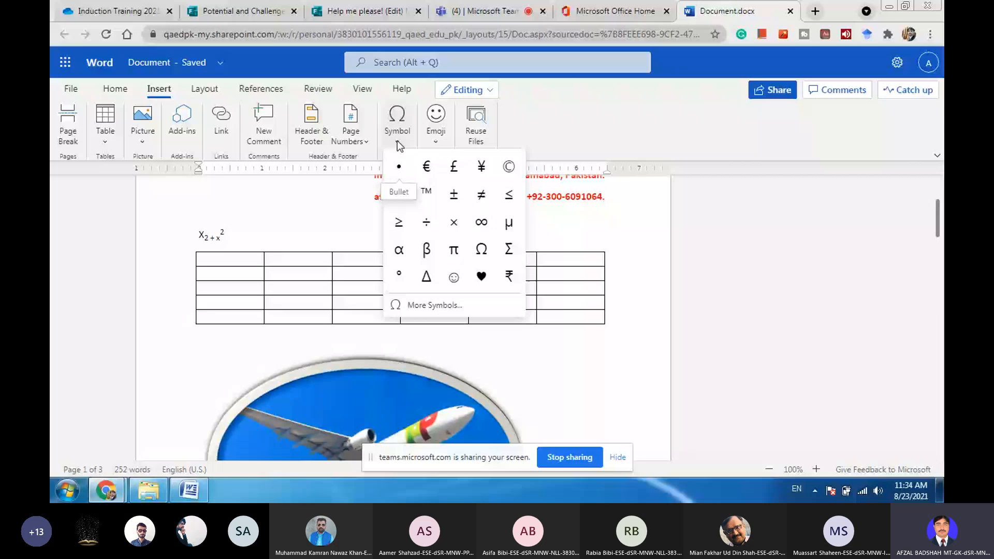
left_click(336, 232)
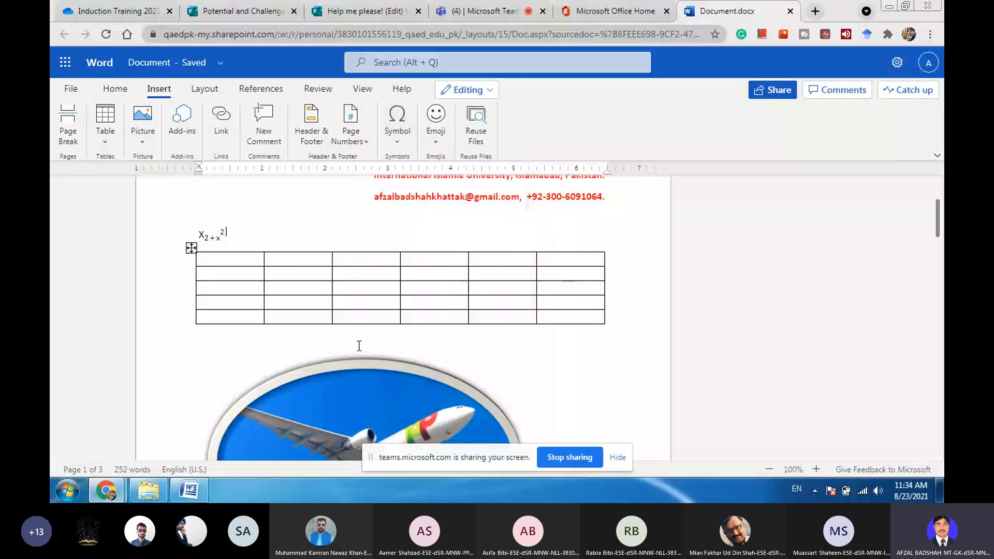
Add an empty line between the table and the airplane picture, and view the available emojis without inserting one
left_click(314, 332)
key("Return")
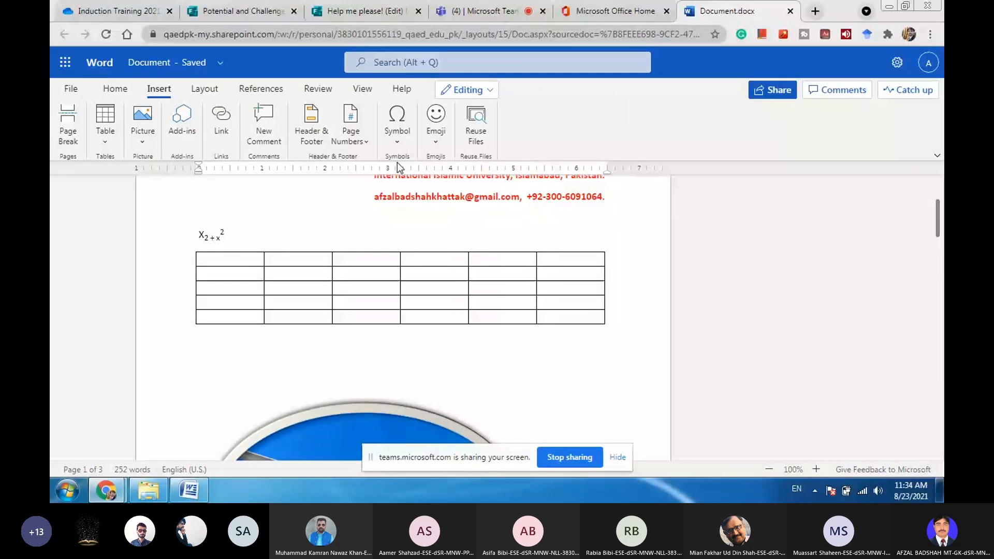
left_click(437, 136)
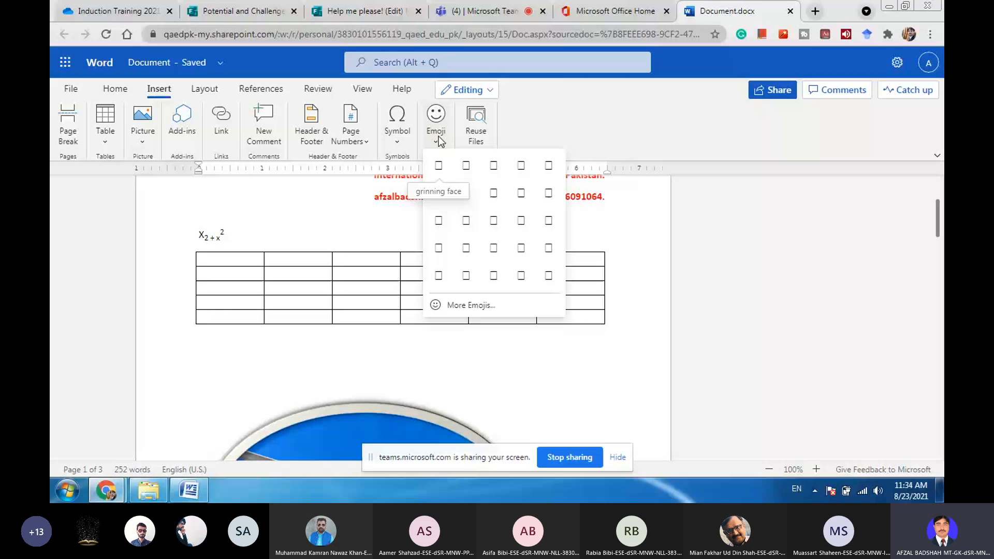
left_click(258, 348)
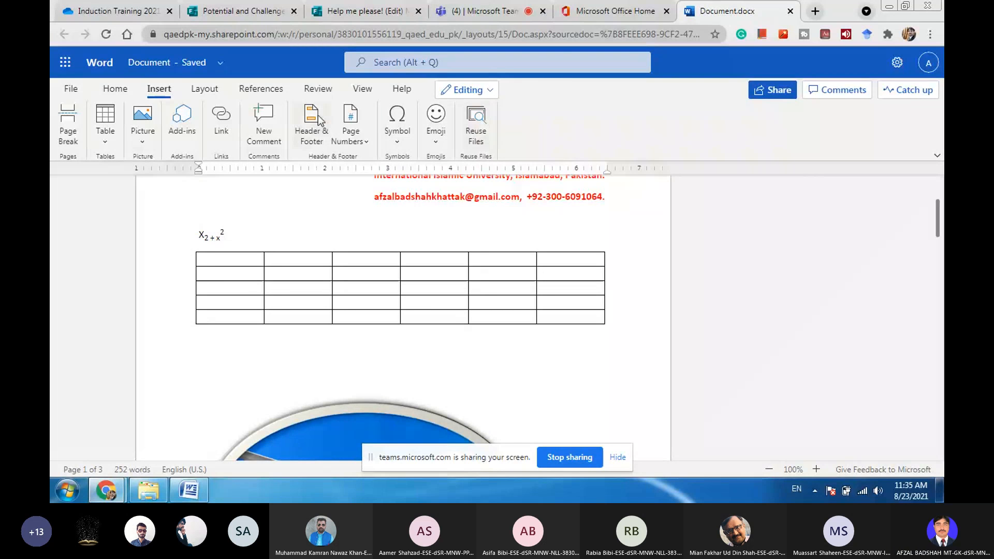
Show the page layout options in Word for the web, compare them with those in desktop Word, and return to the browser
left_click(205, 92)
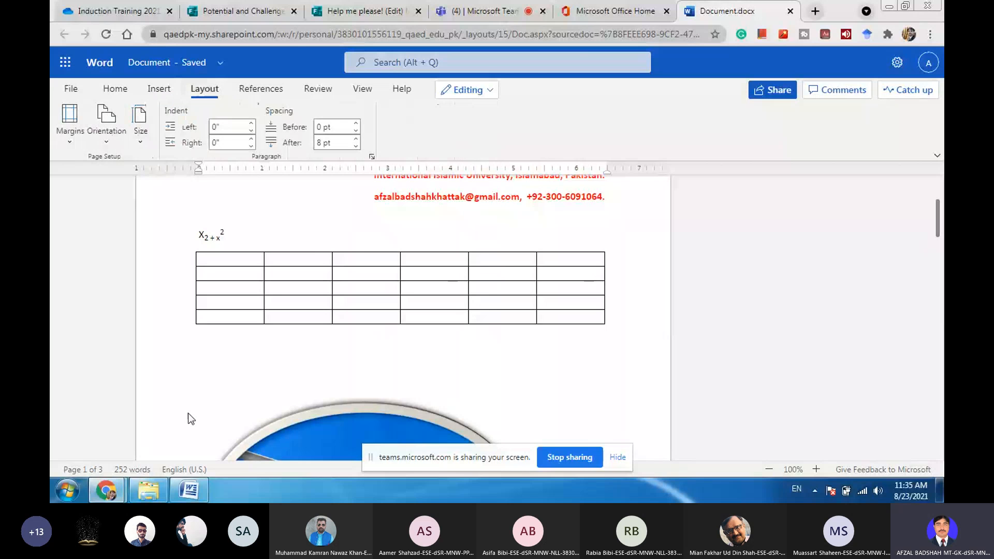
left_click(189, 490)
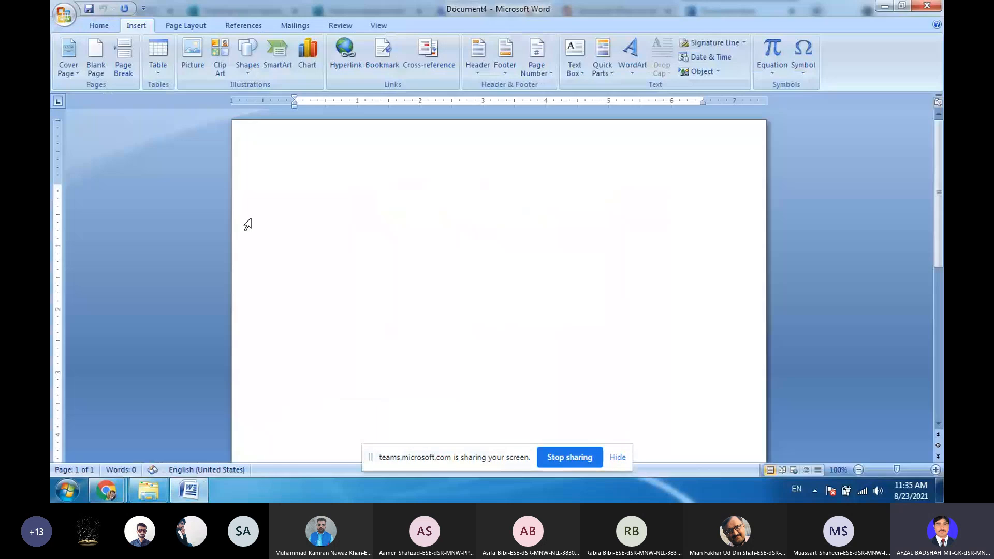
left_click(185, 26)
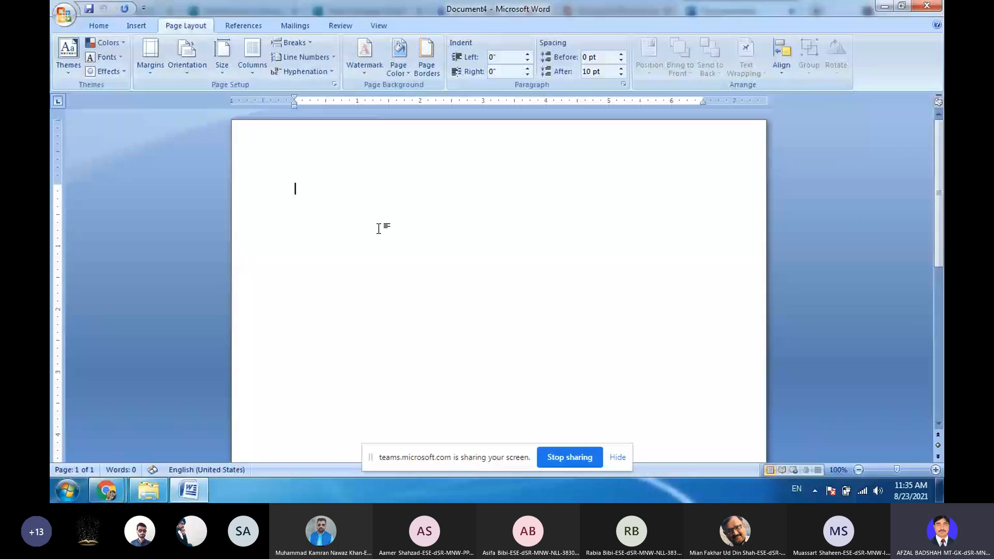
scroll(378, 228, "down", 4)
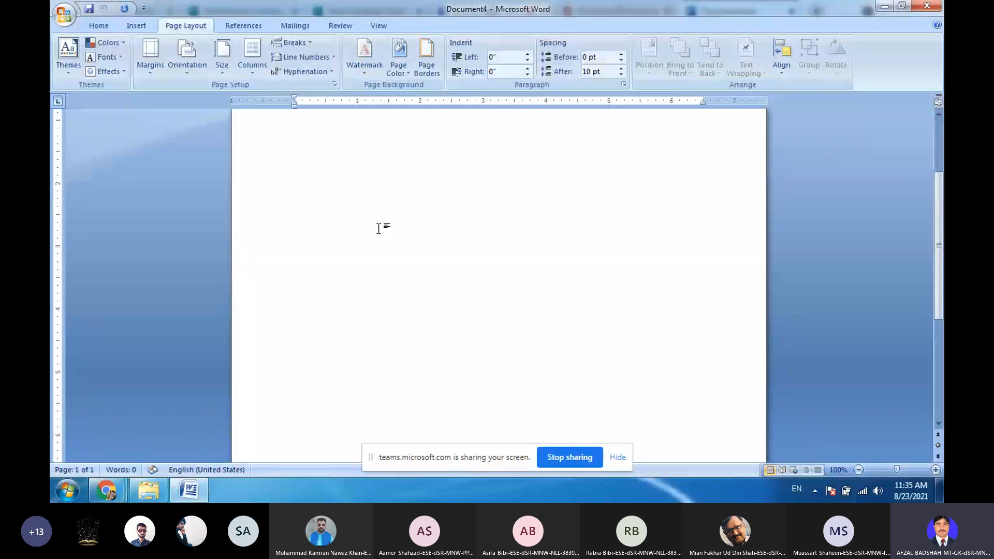
scroll(379, 229, "down", 1)
scroll(378, 228, "up", 5)
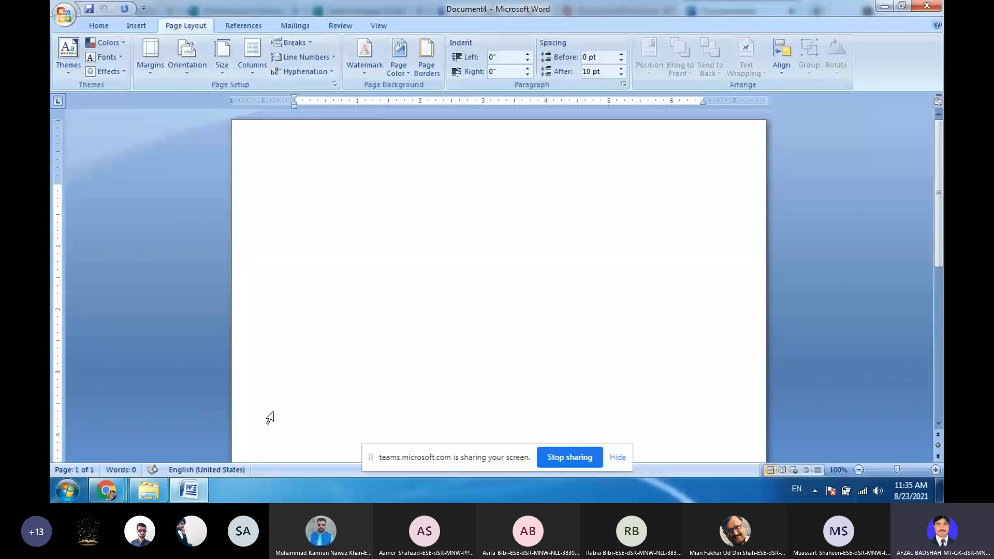
left_click(106, 490)
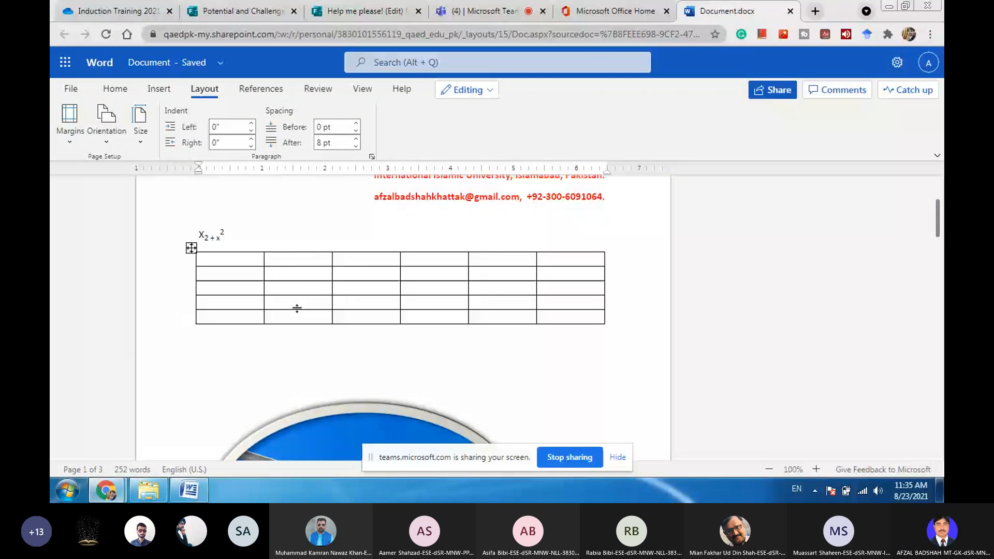
Examine the preset page margins and the custom margin fields, closing the dialog without changing any value
scroll(469, 348, "up", 1)
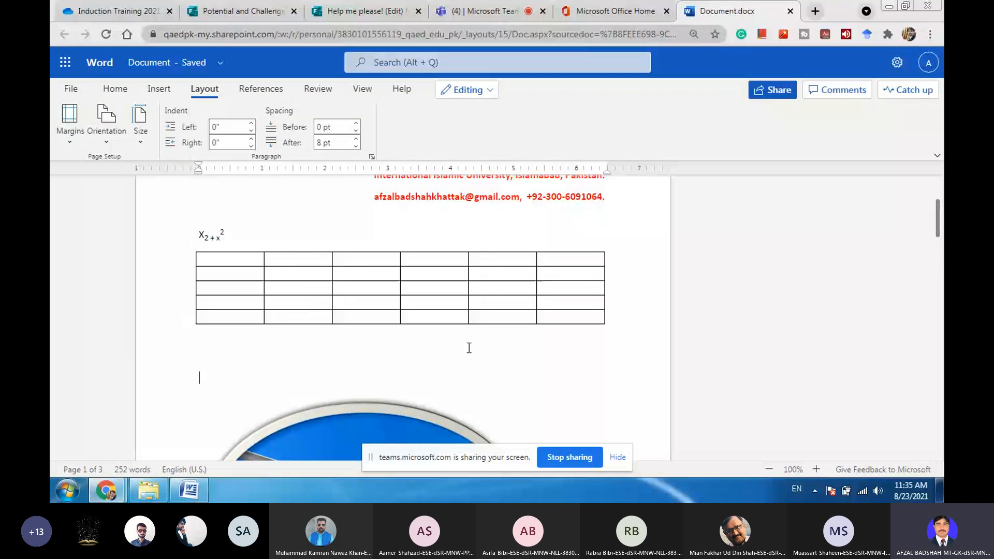
scroll(481, 335, "up", 1)
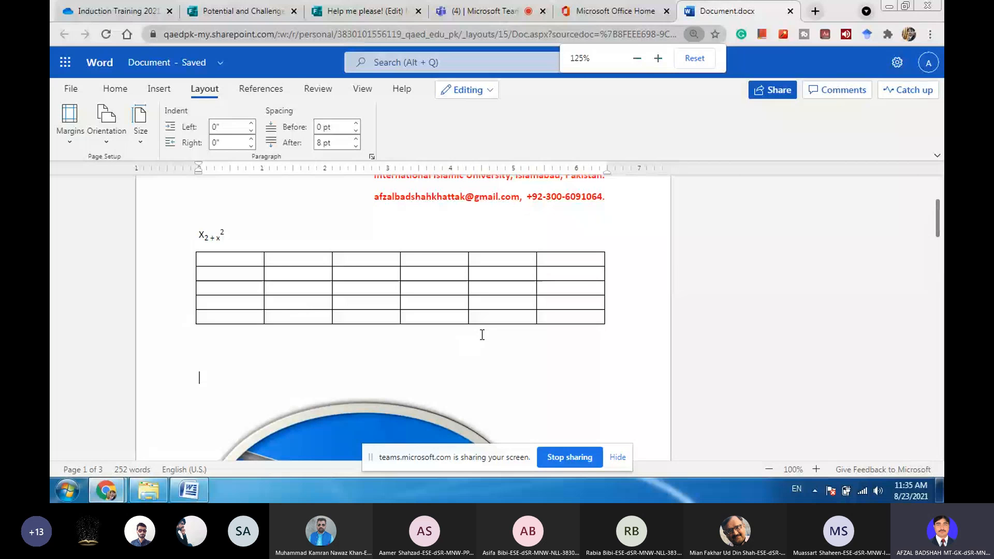
scroll(482, 335, "up", 2)
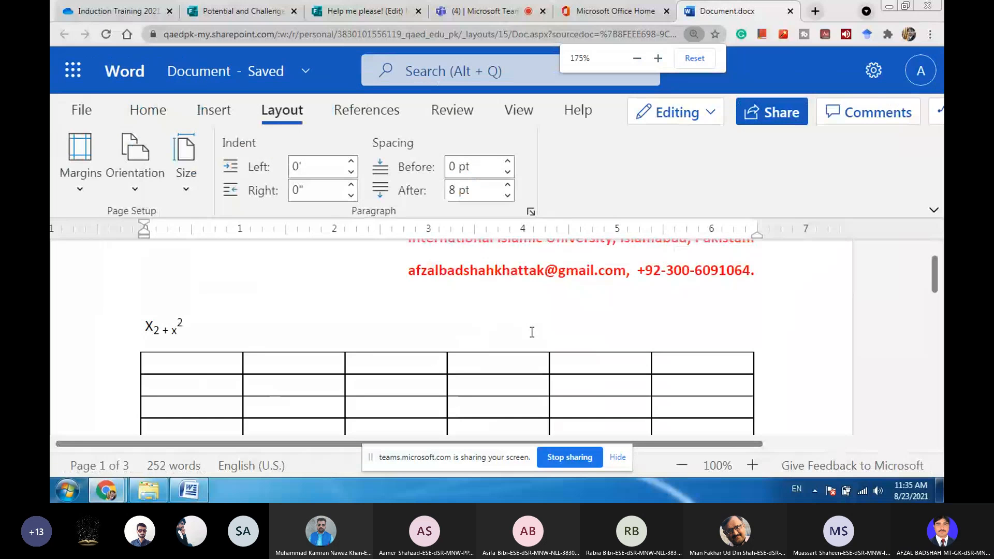
scroll(531, 332, "down", 2)
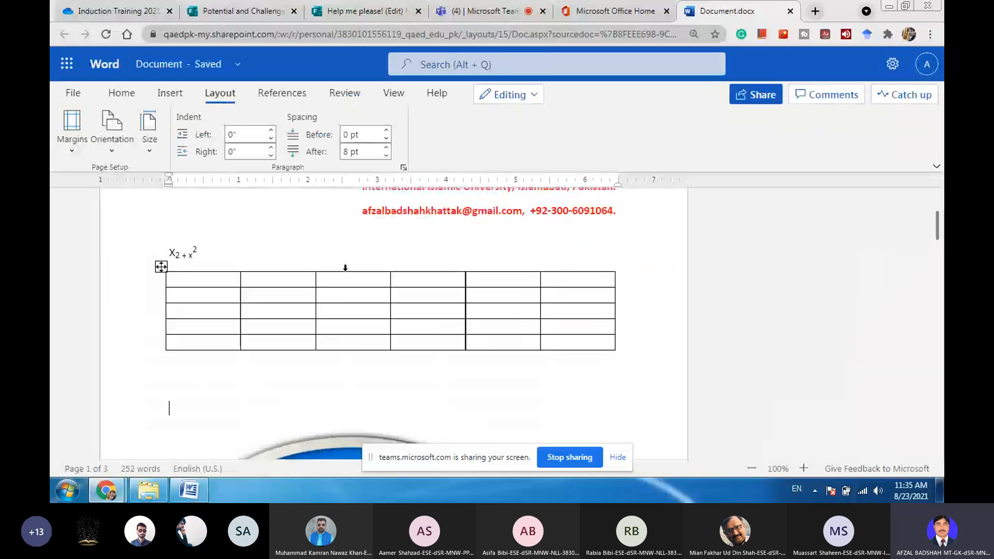
scroll(345, 268, "up", 3)
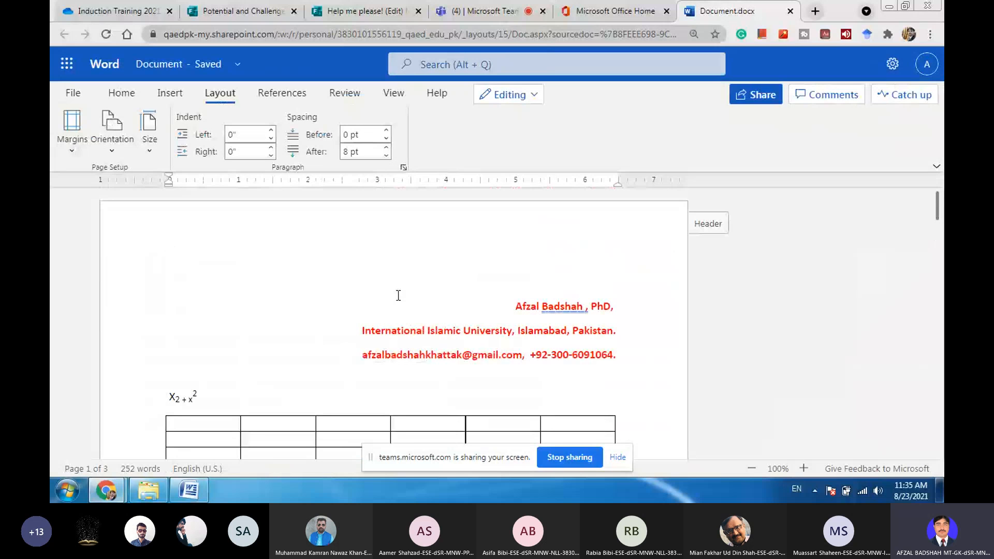
left_click(73, 141)
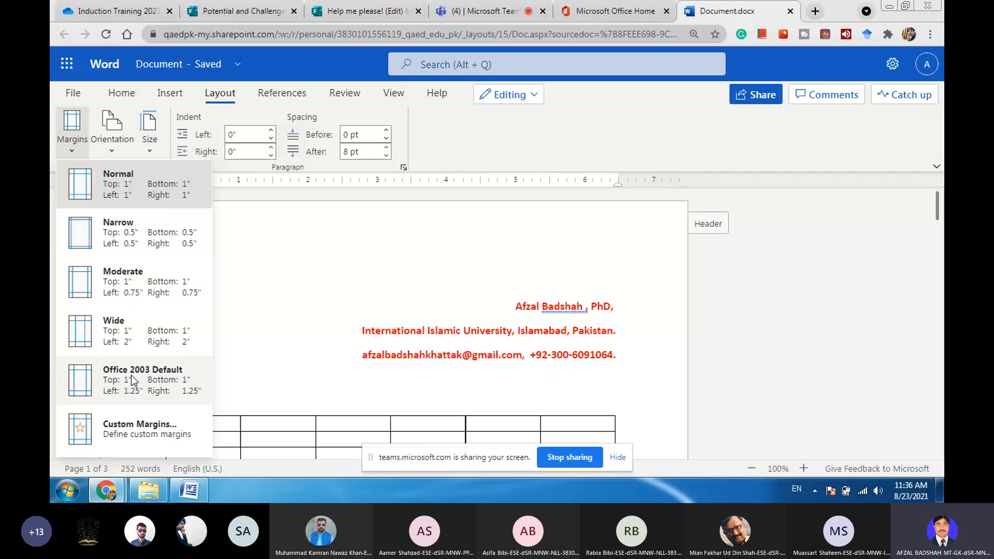
left_click(137, 435)
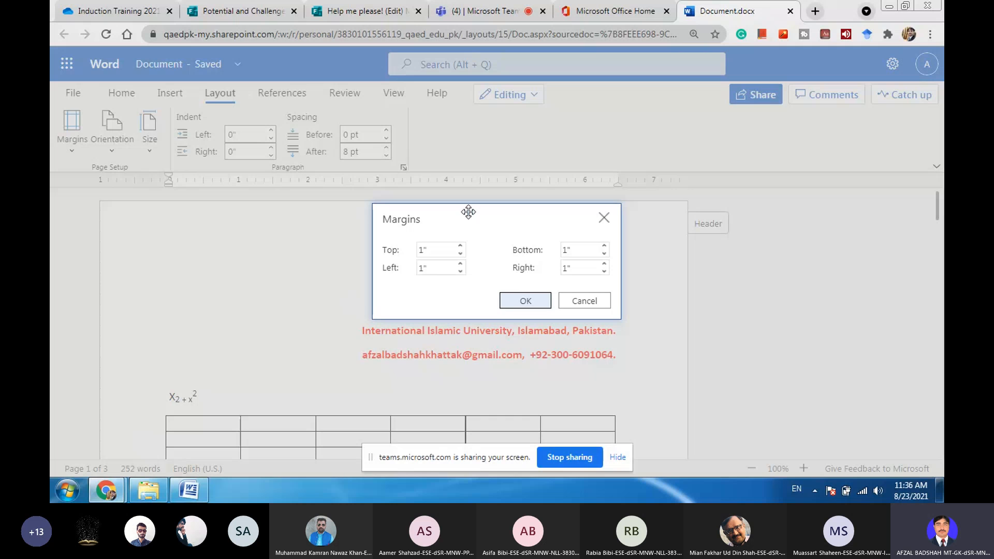
left_click(433, 245)
left_click(435, 256)
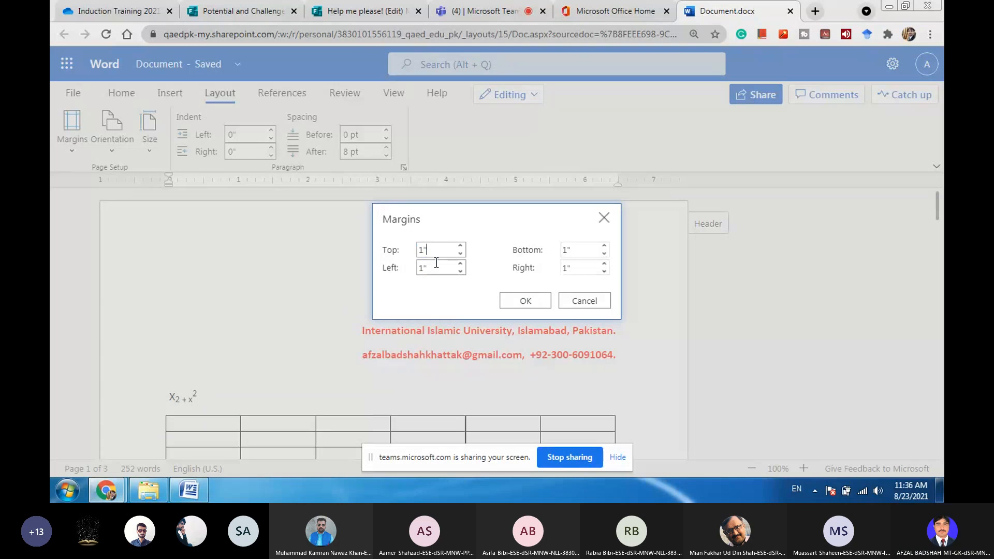
left_click(438, 267)
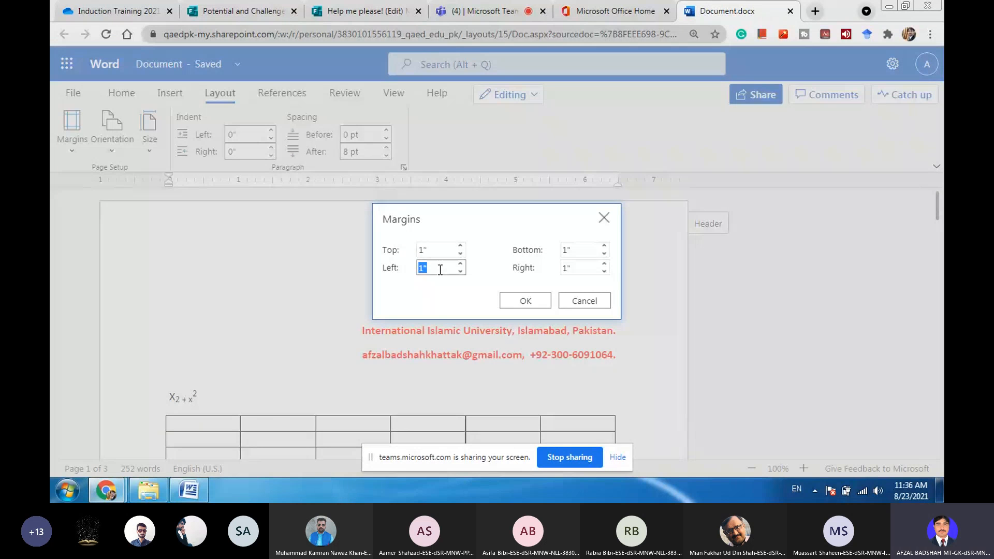
left_click(603, 217)
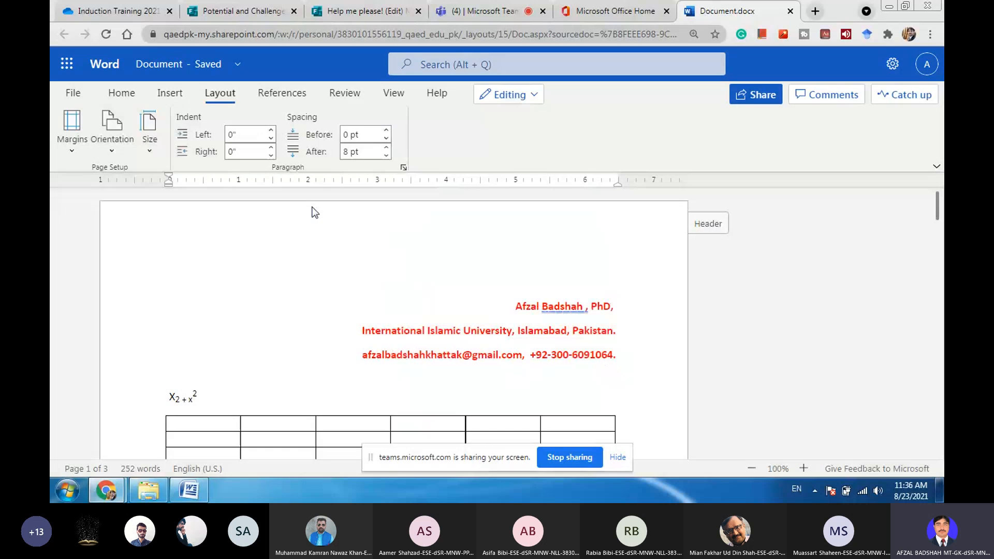
Change the page orientation to Landscape and look over the pages at a reduced browser zoom
left_click(113, 148)
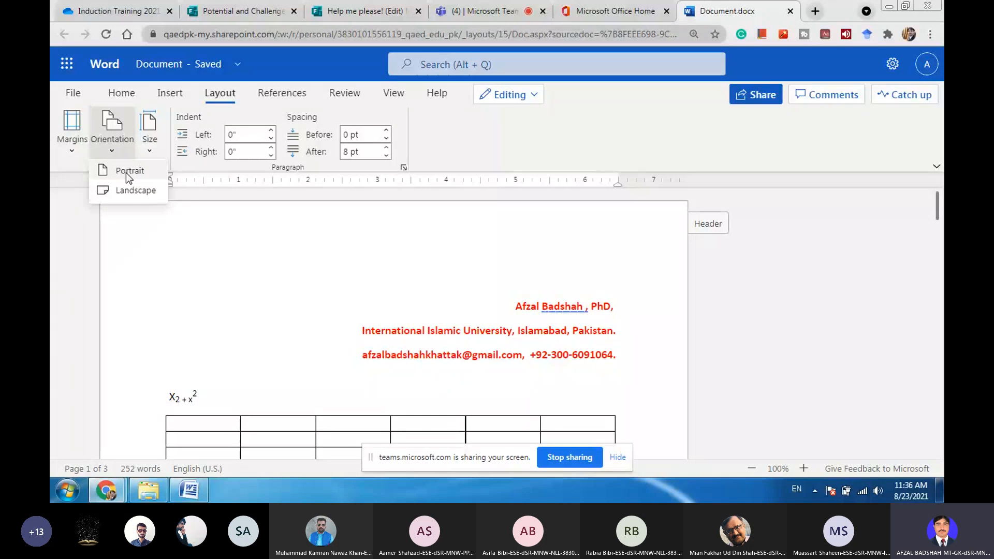
left_click(127, 190)
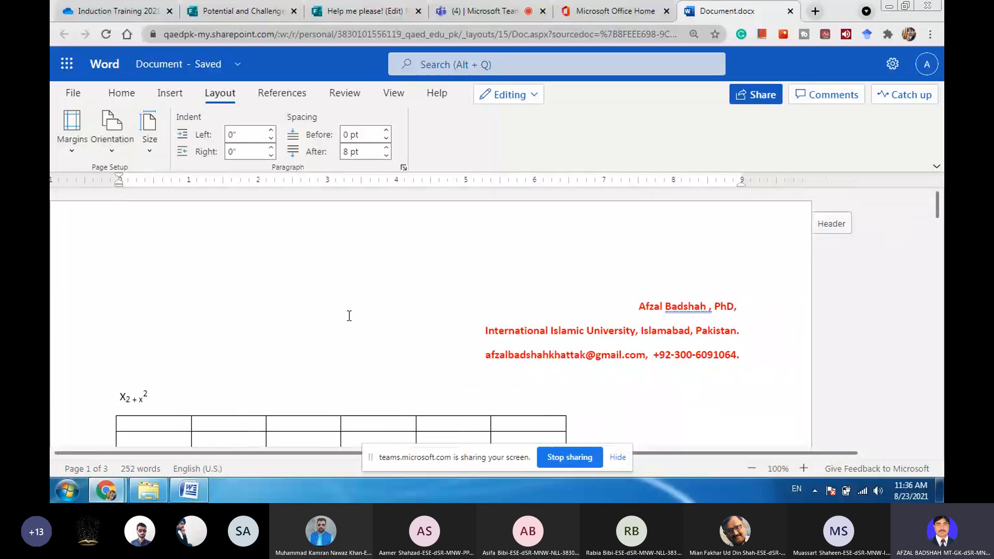
key("ctrl+minus")
key("ctrl+minus")
key("ctrl+minus")
key("ctrl+minus")
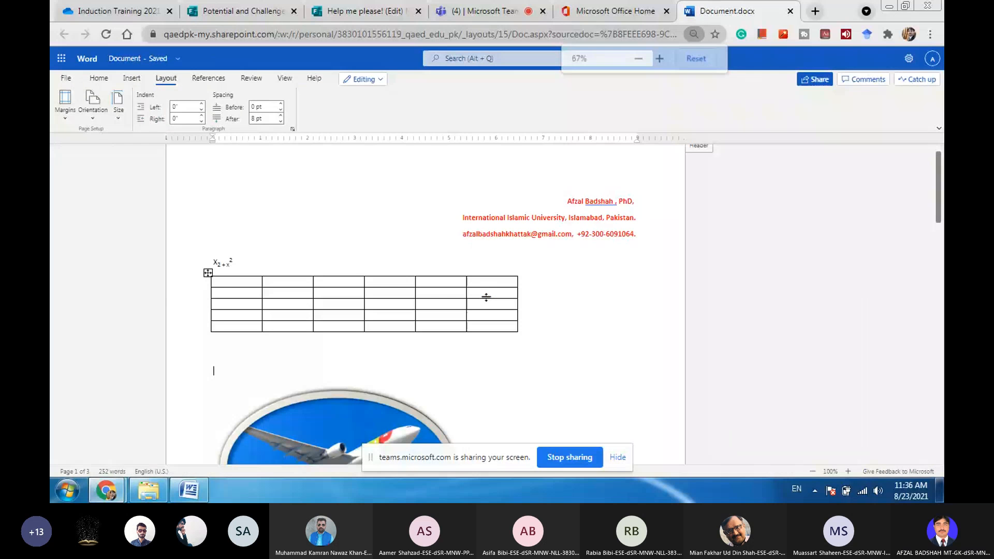
scroll(505, 299, "down", 7)
scroll(505, 299, "up", 3)
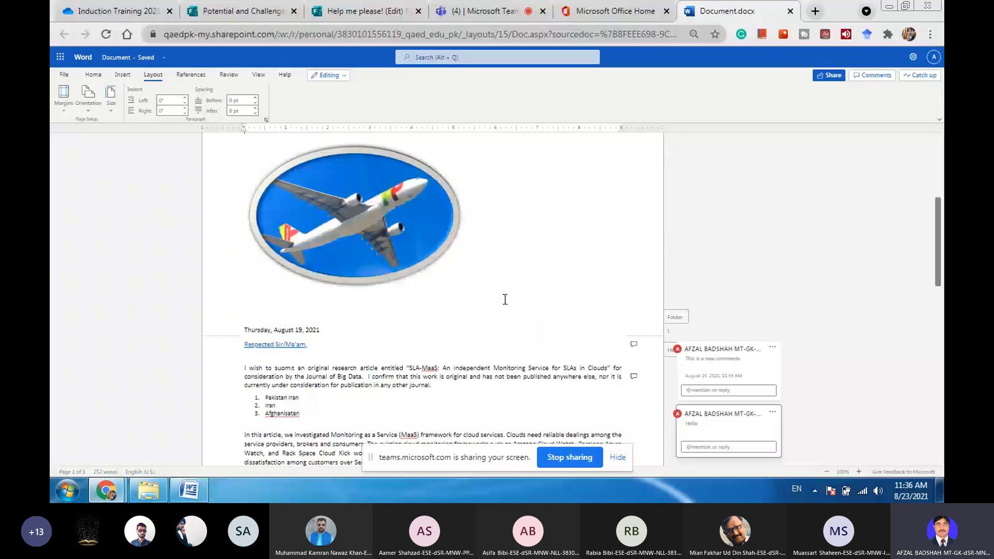
scroll(505, 299, "up", 3)
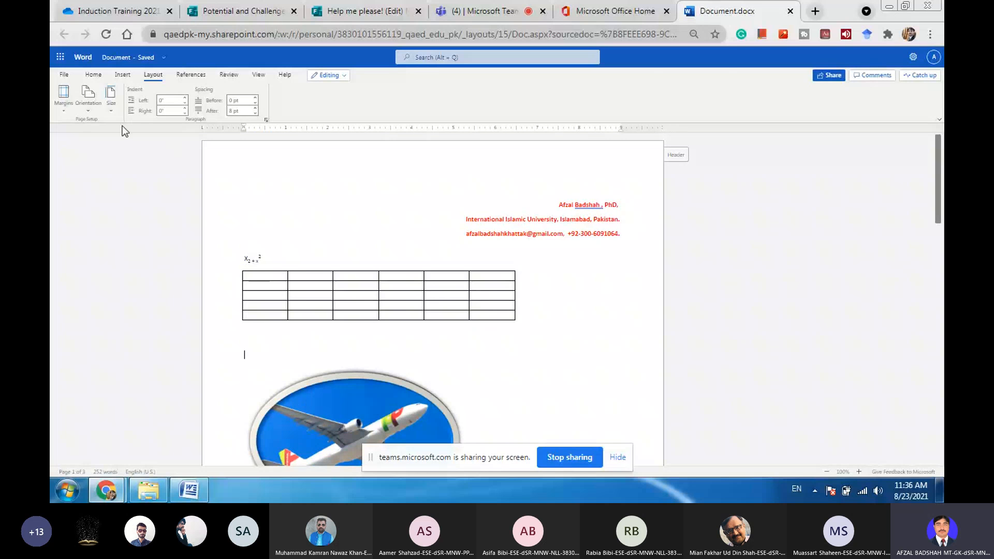
scroll(179, 190, "up", 3)
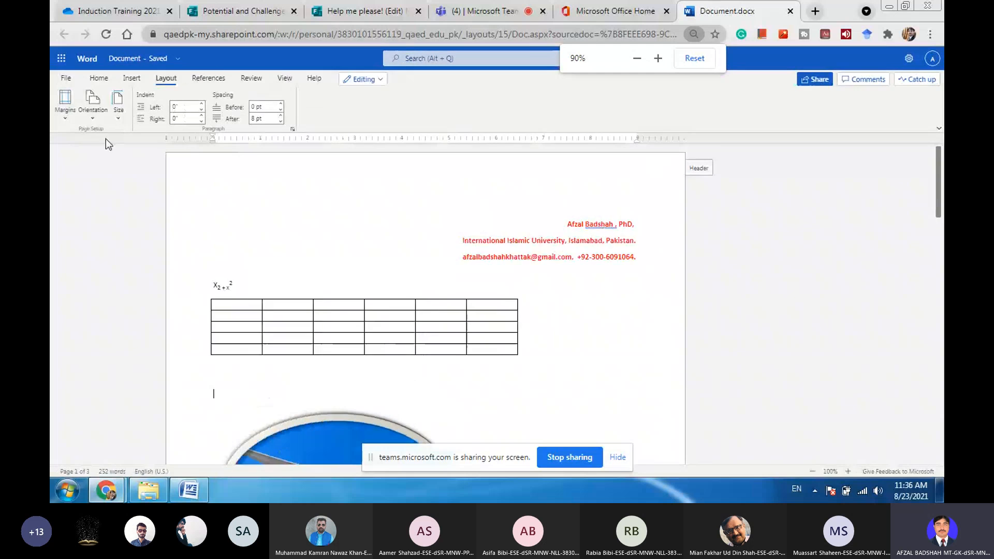
Change the page orientation back to Portrait and look over the pages down to the letter text
left_click(106, 135)
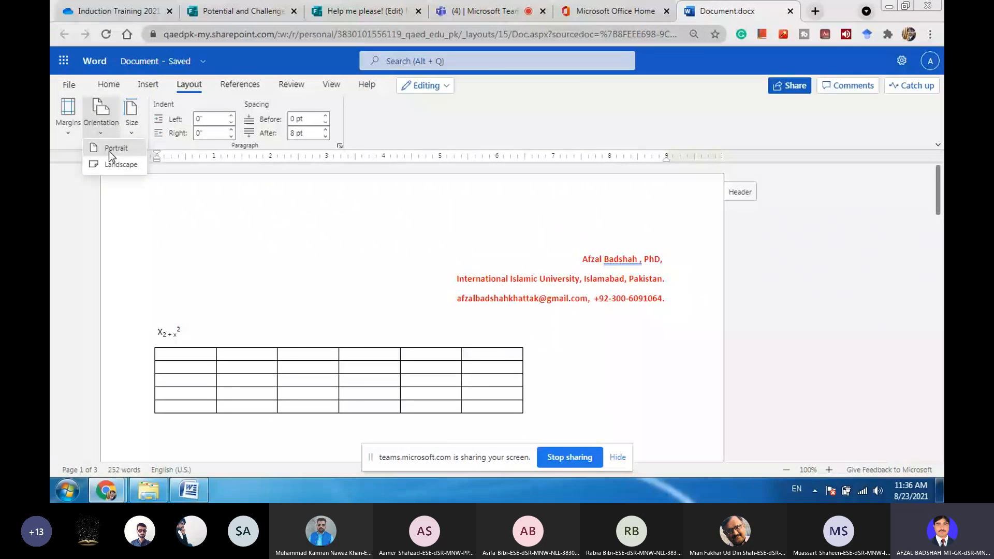
left_click(110, 151)
scroll(424, 299, "down", 3)
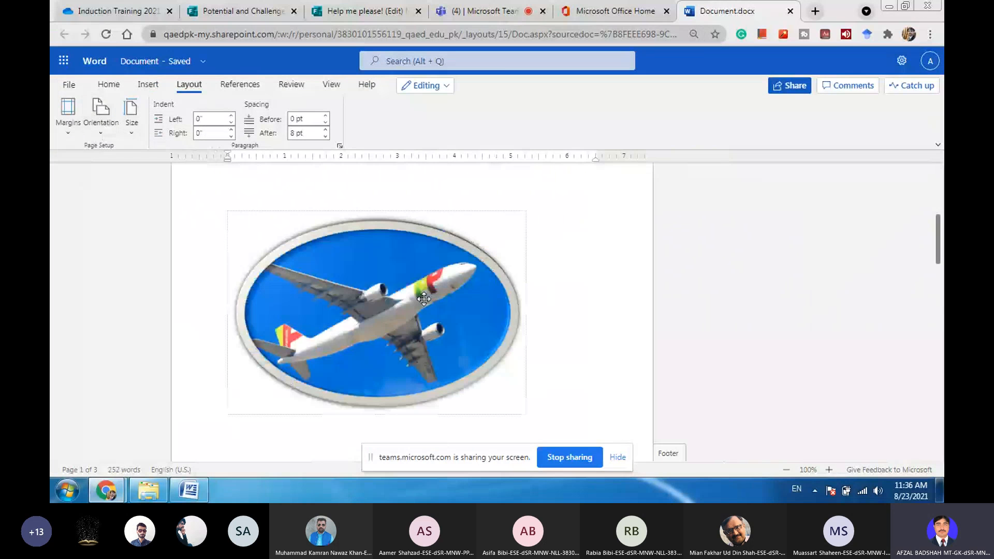
scroll(423, 298, "down", 4)
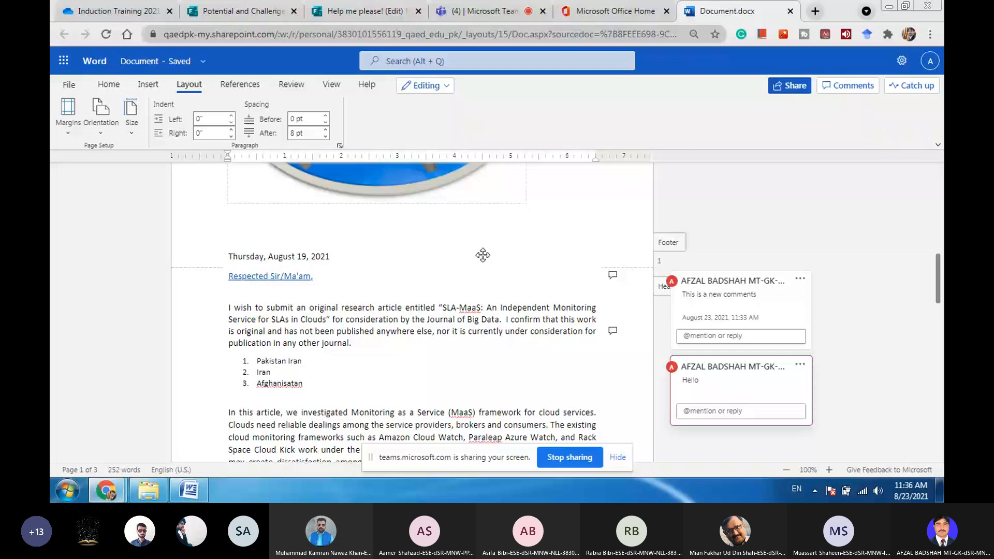
scroll(483, 255, "down", 3)
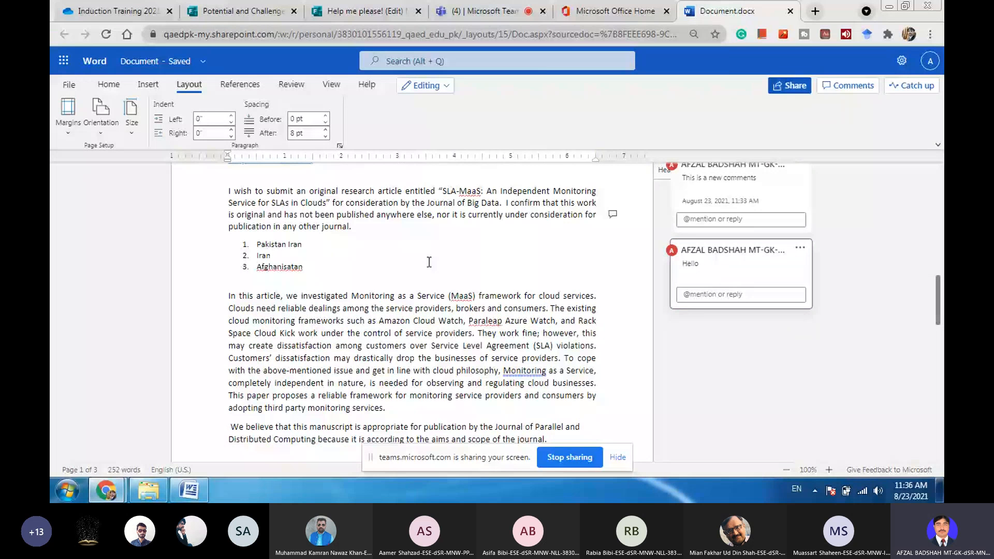
Examine the preset paper sizes and the custom page size fields, closing the dialog without changing any value
left_click(280, 266)
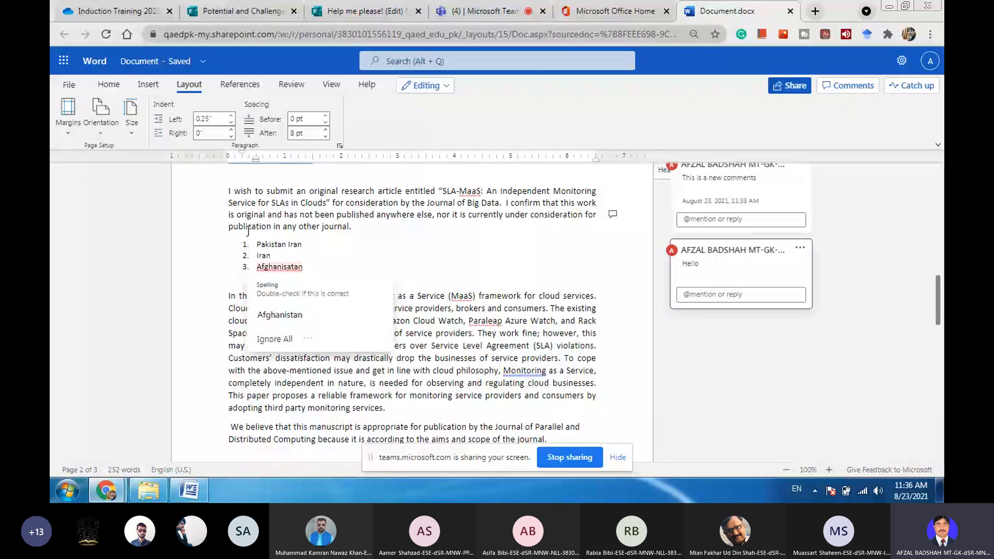
left_click(132, 126)
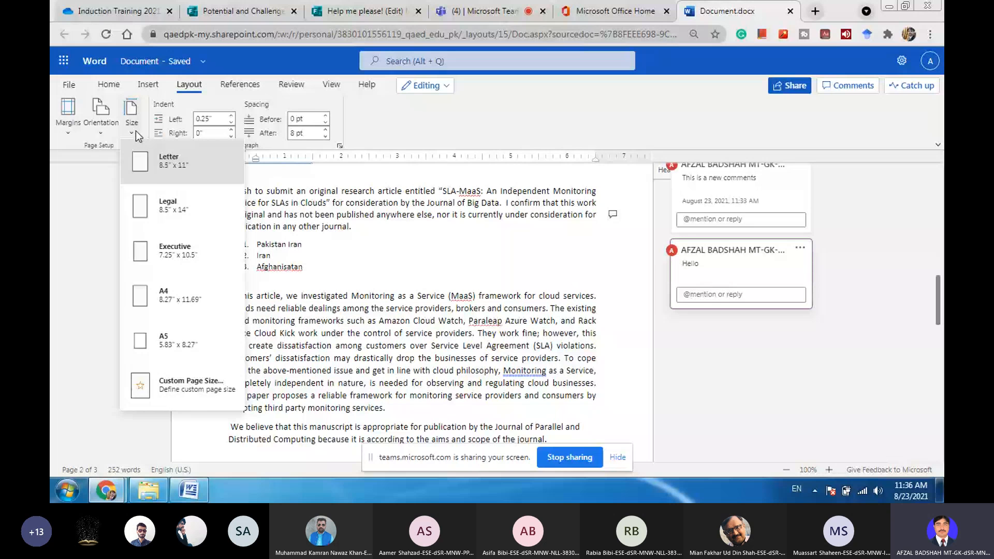
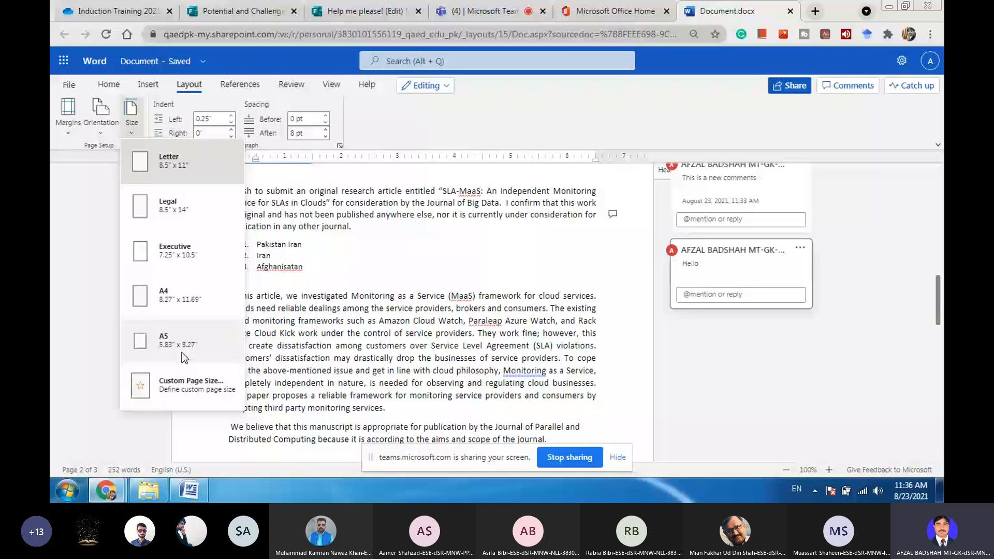
left_click(178, 386)
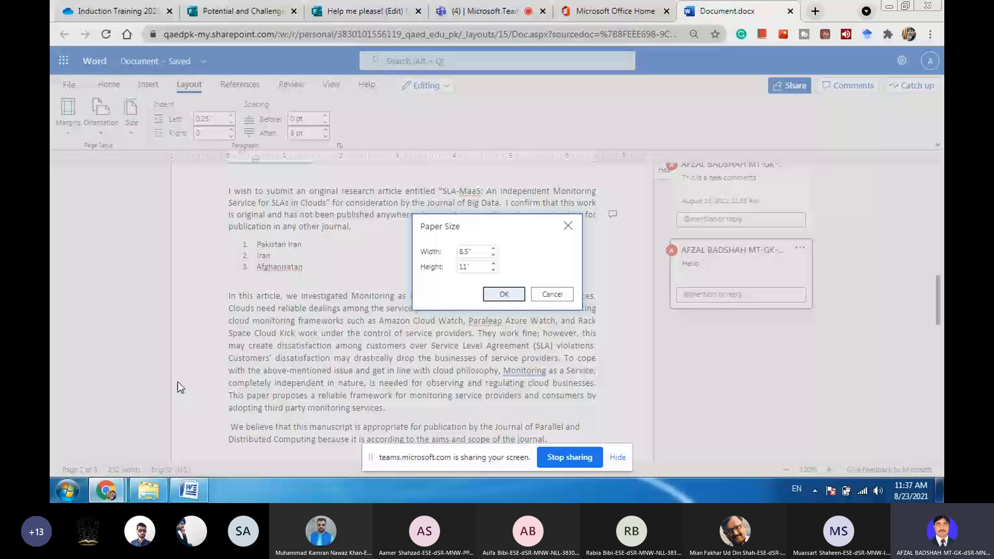
left_click(568, 225)
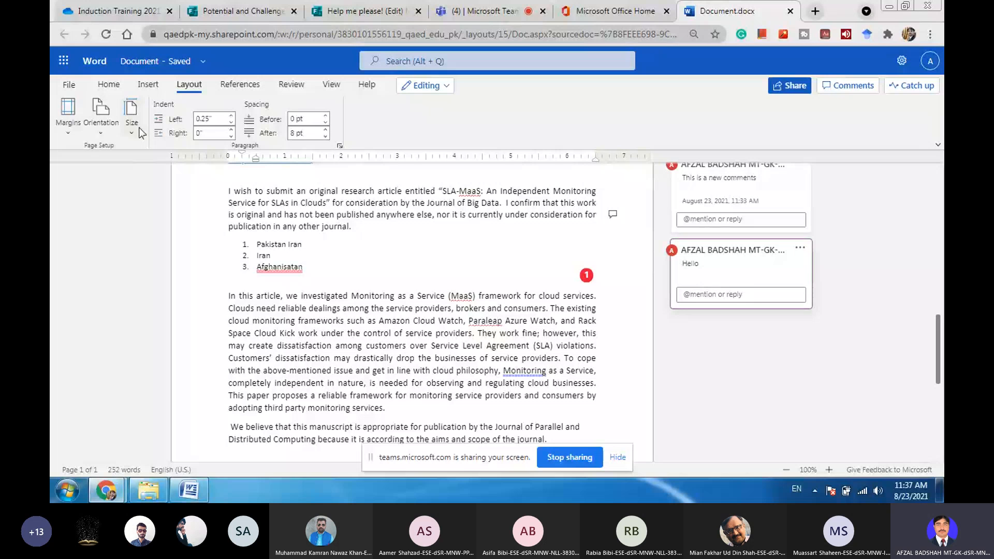
Indent the paragraph beginning "In this article, we investigated" by 1" on the left and 0.7" on the right
left_click(291, 285)
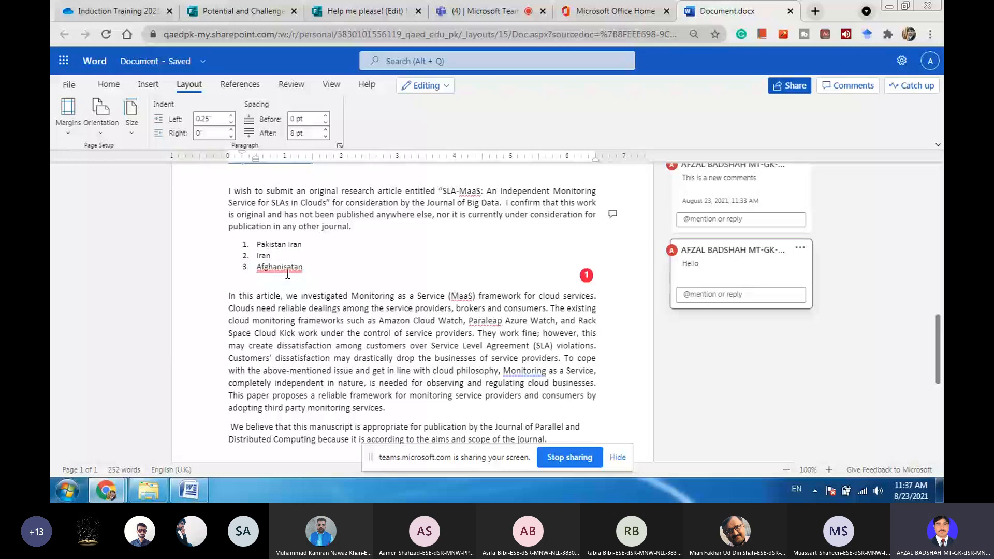
left_click(286, 276)
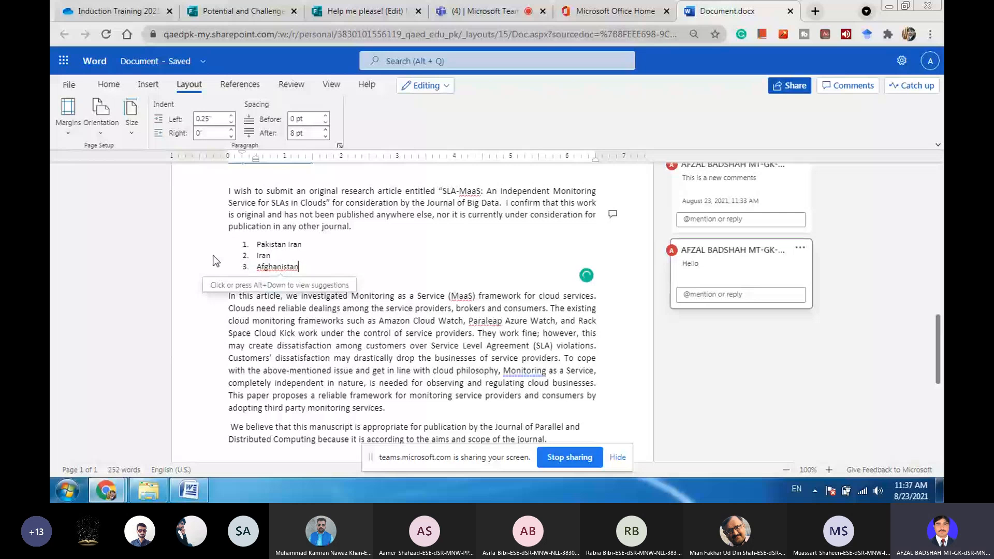
left_click(231, 298)
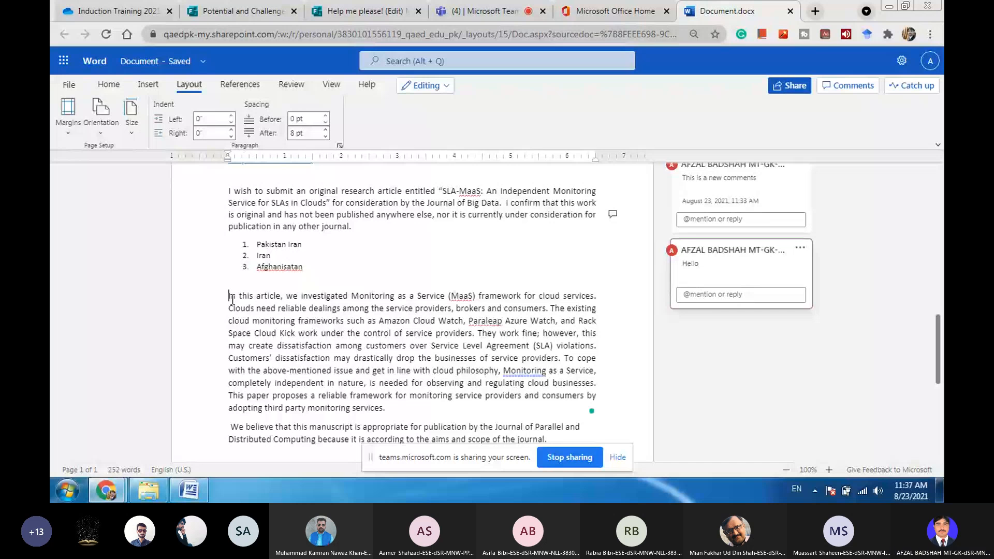
left_click(231, 117)
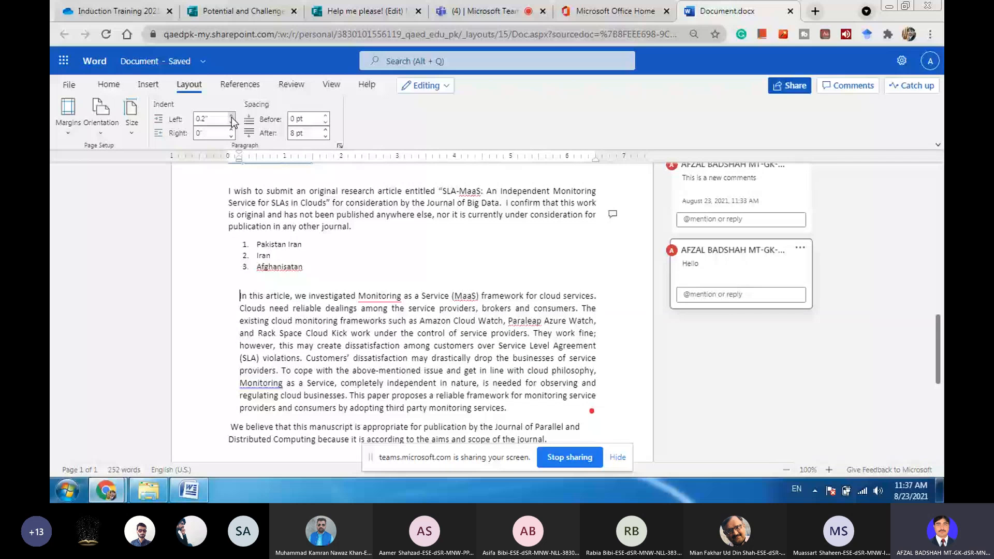
left_click(231, 130)
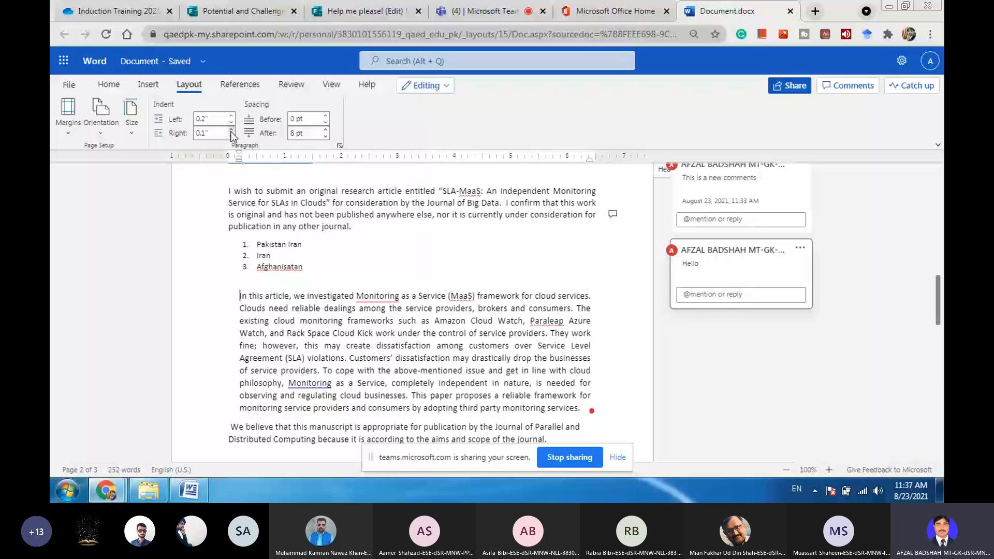
left_click(231, 130)
left_click(230, 130)
left_click(230, 116)
left_click(231, 115)
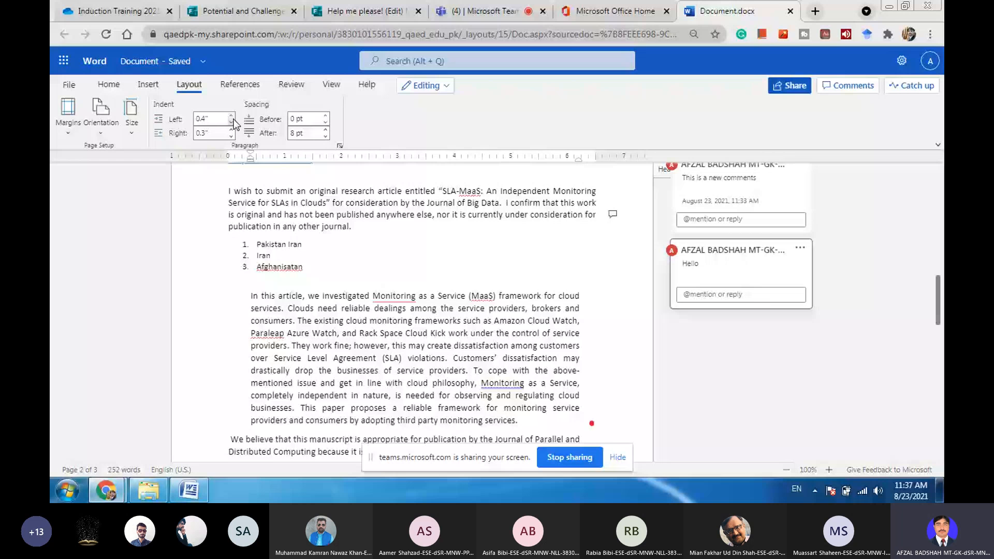
left_click(231, 130)
left_click(231, 116)
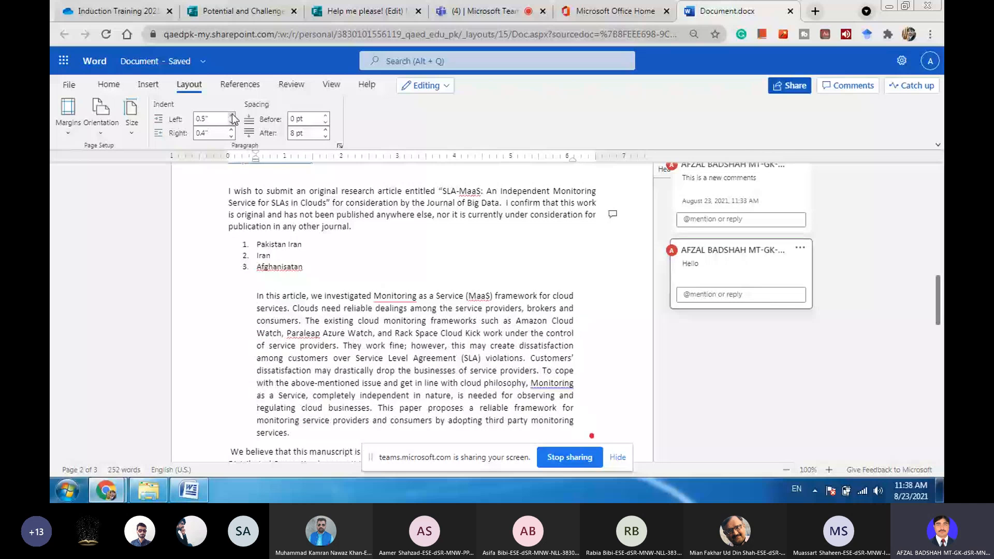
left_click(231, 117)
left_click(231, 130)
left_click(231, 130)
left_click(230, 116)
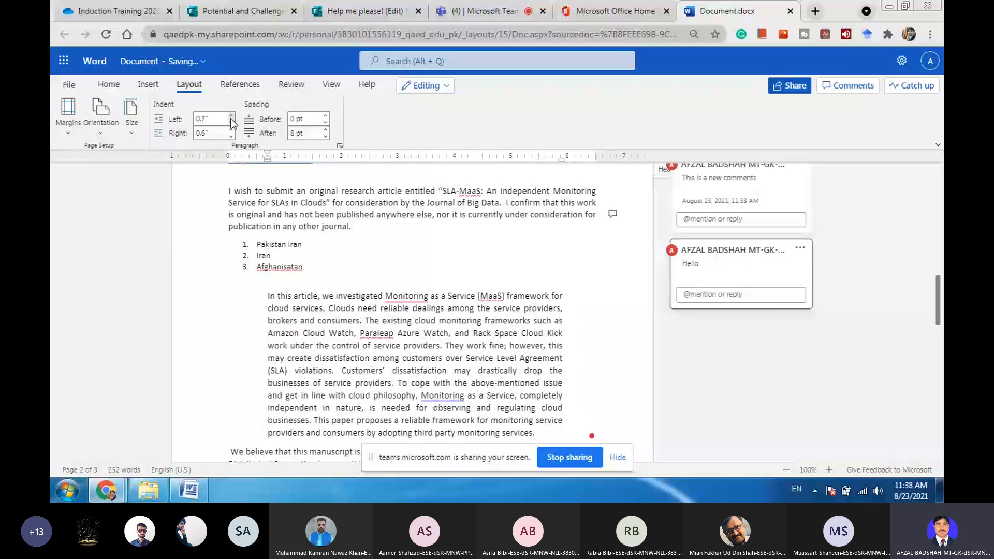
left_click(231, 116)
left_click(231, 130)
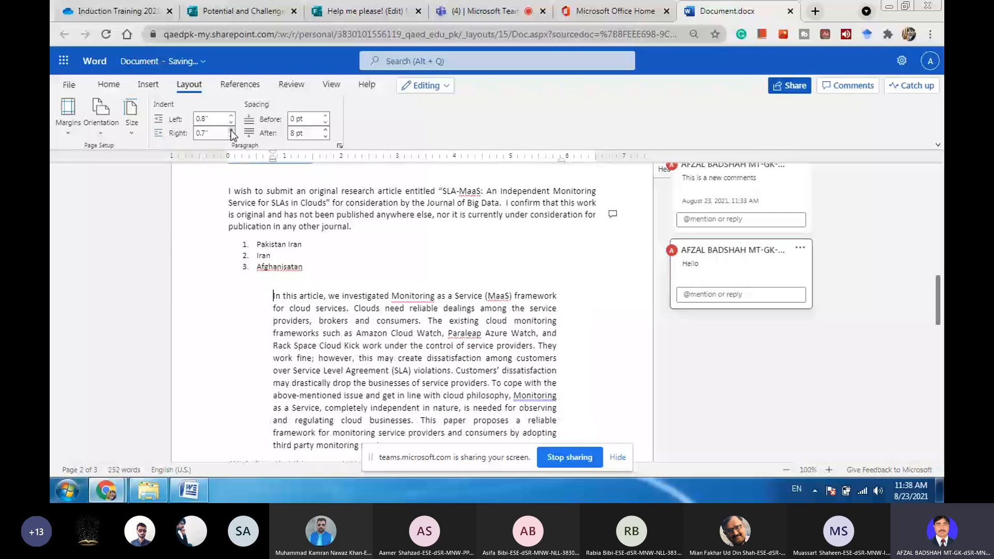
left_click(231, 116)
left_click(230, 116)
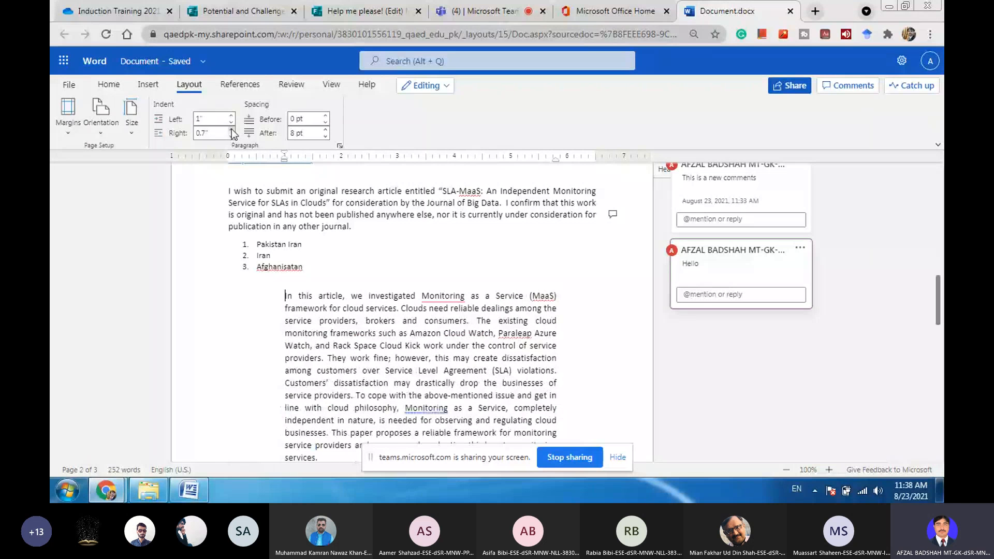
Set the right indent of the "In this article" paragraph to 1" and compare its indents with the "We believe" paragraph
left_click(231, 131)
left_click(231, 130)
left_click(232, 130)
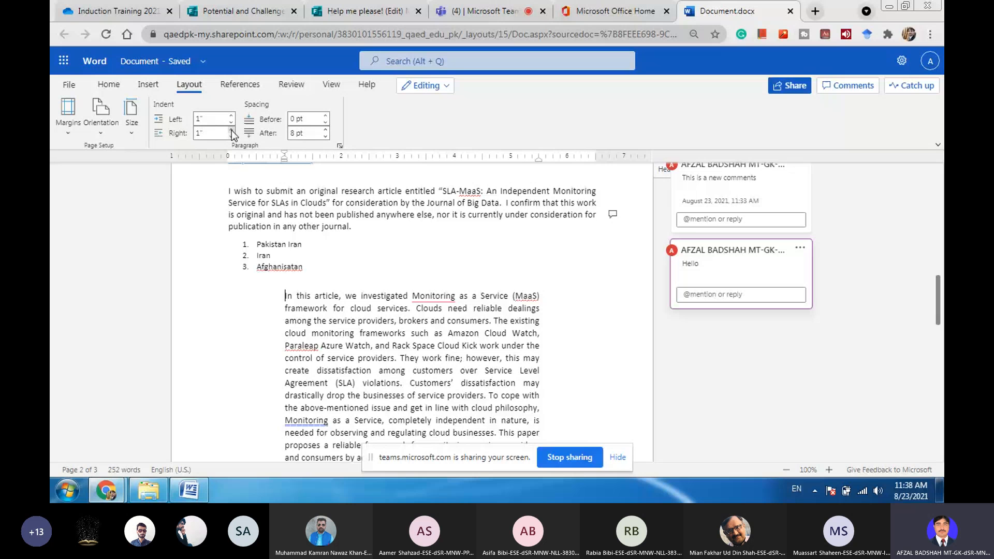
scroll(280, 404, "down", 2)
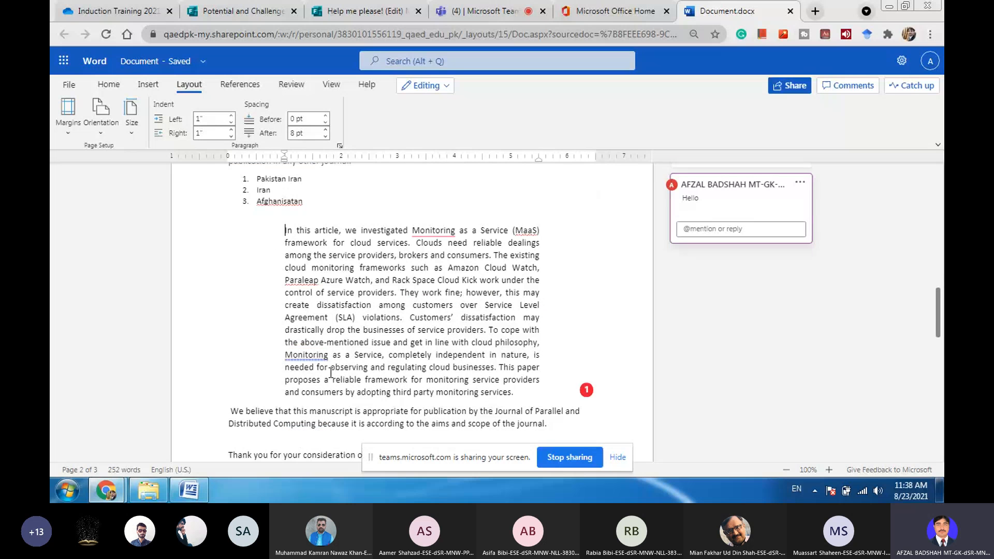
left_click(273, 405)
scroll(274, 406, "down", 5)
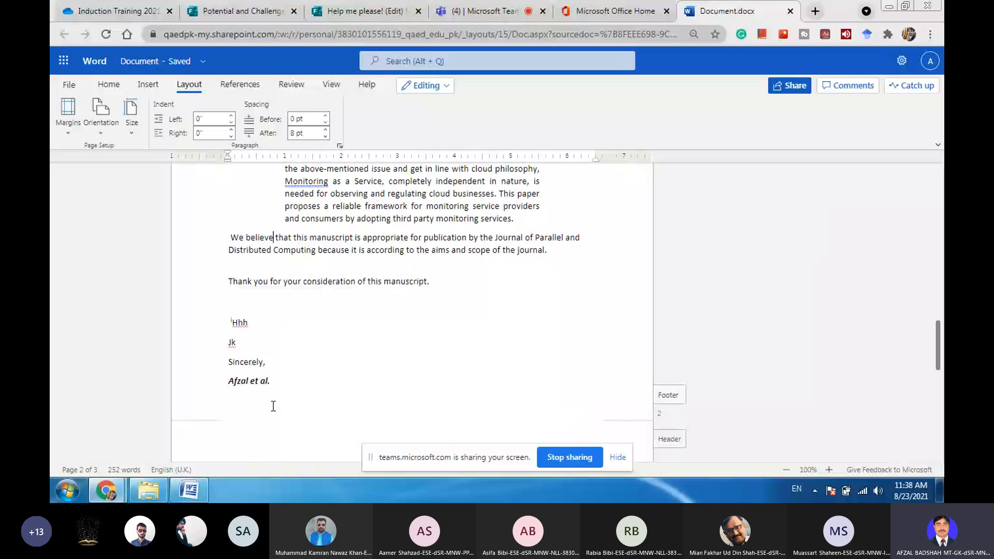
scroll(273, 406, "down", 1)
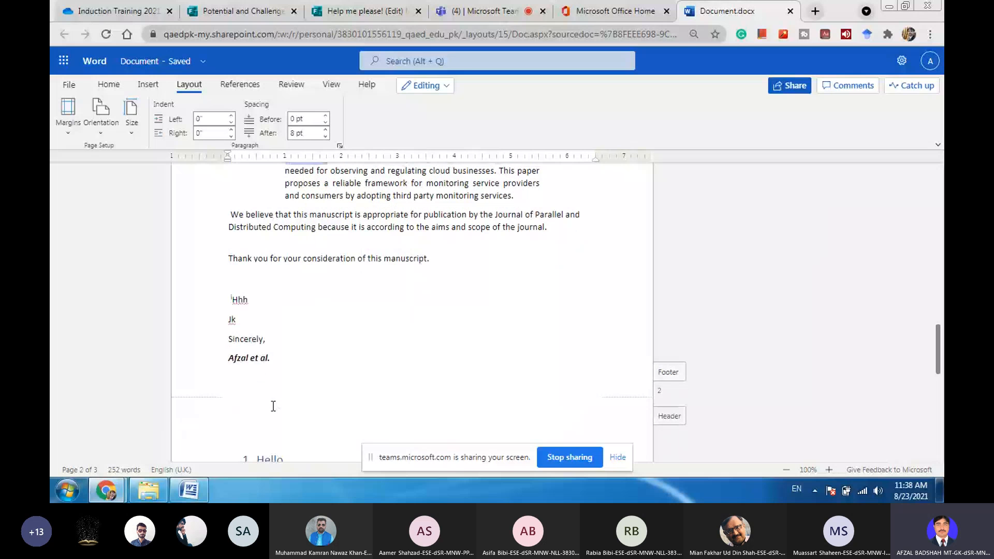
scroll(274, 405, "up", 5)
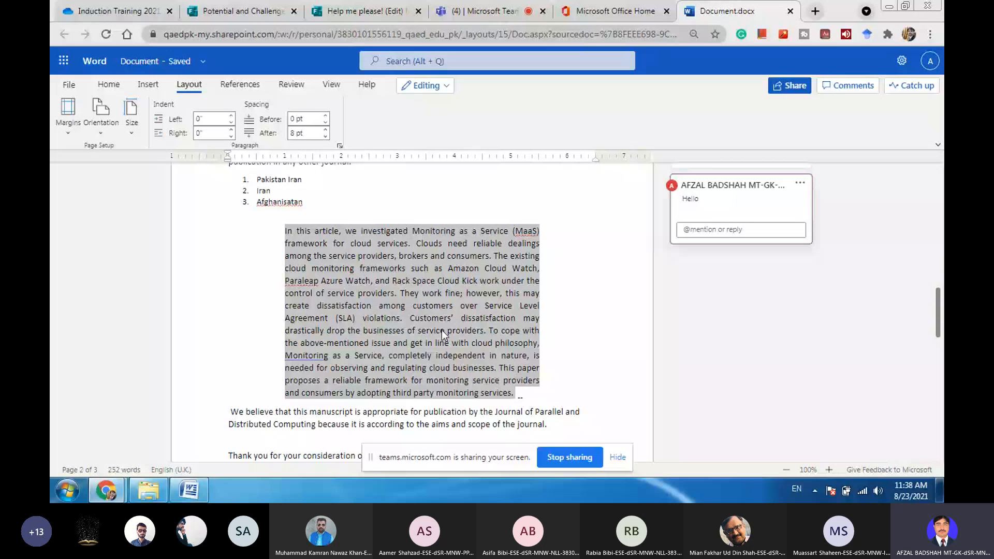
left_click(413, 305)
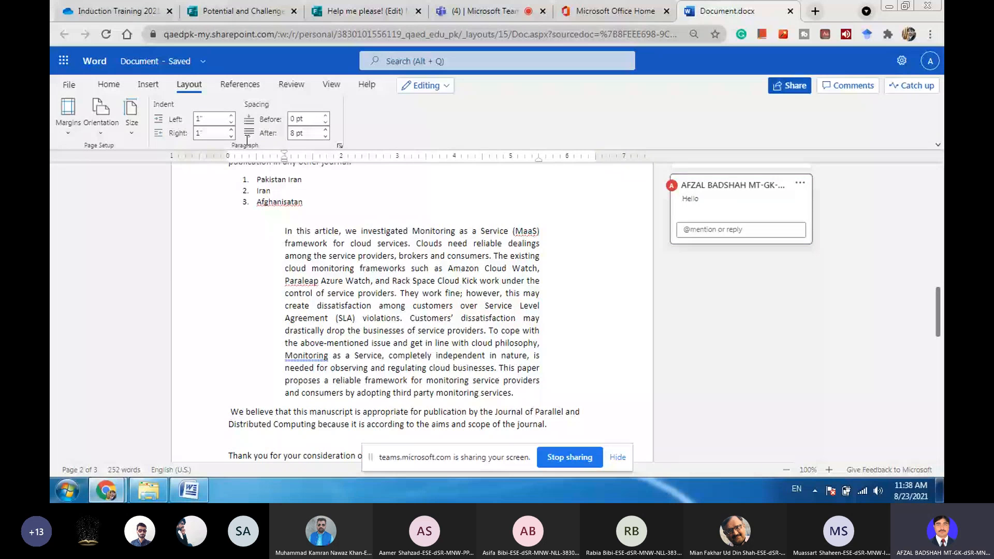
Set the spacing before and after the "I wish to submit" paragraph to 24 pt each
scroll(320, 206, "up", 4)
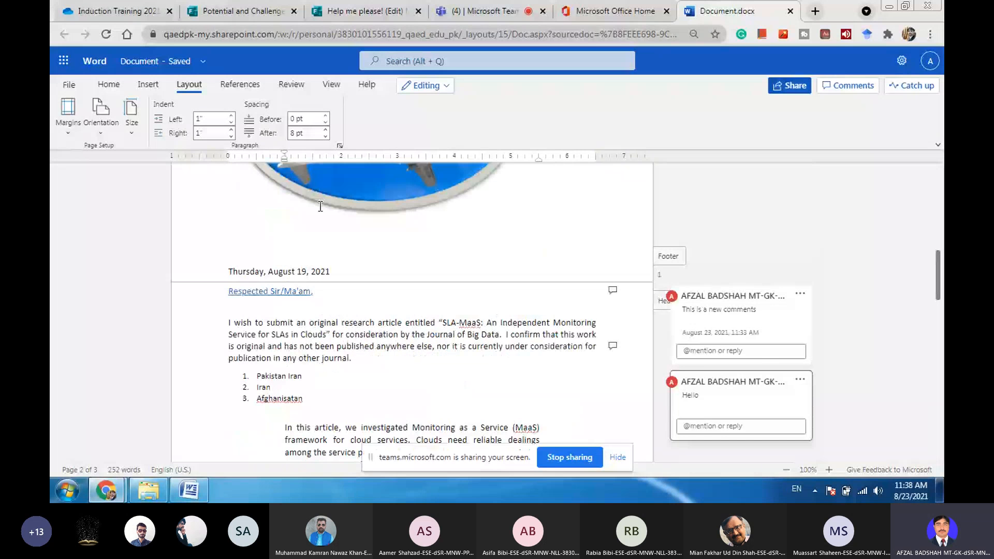
left_click(268, 321)
left_click_drag(268, 321, 290, 349)
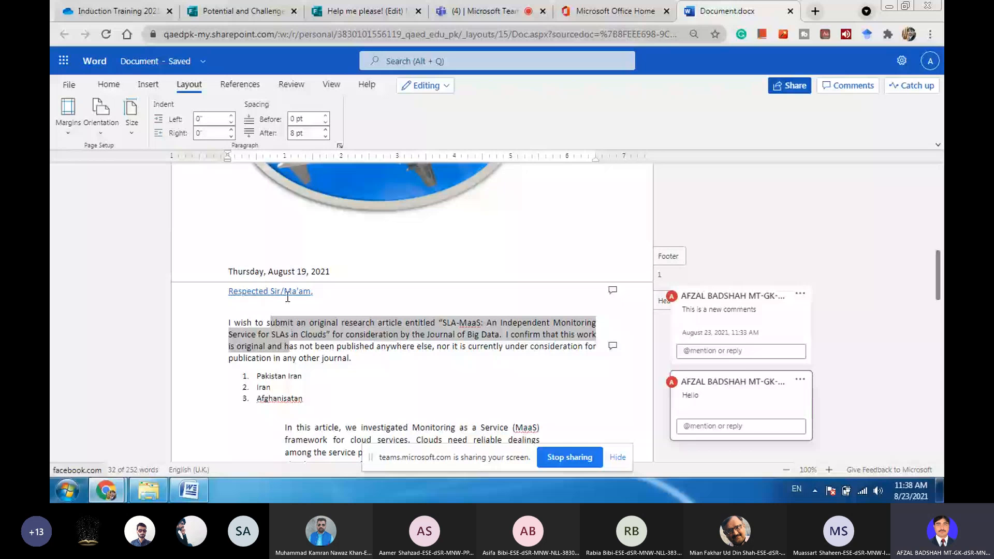
left_click(325, 116)
left_click(325, 115)
left_click(325, 115)
left_click(325, 115)
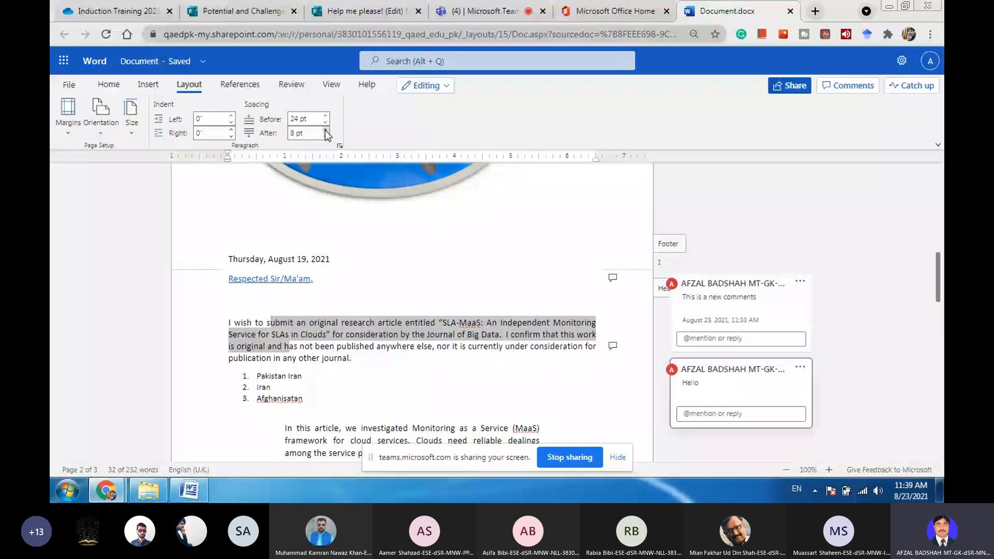
double_click(325, 129)
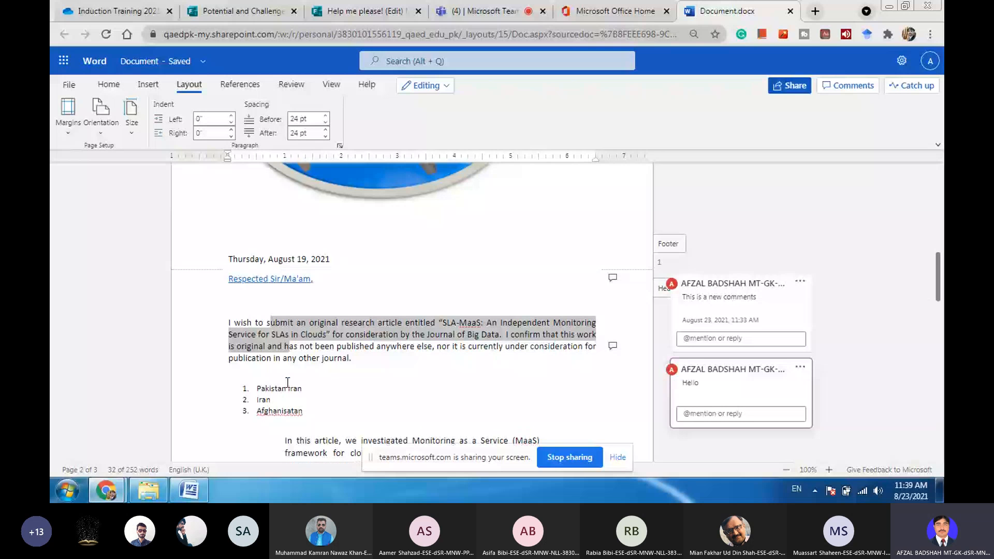
Enter the text "Introduction" on the empty line between the table and the airplane picture
left_click(240, 84)
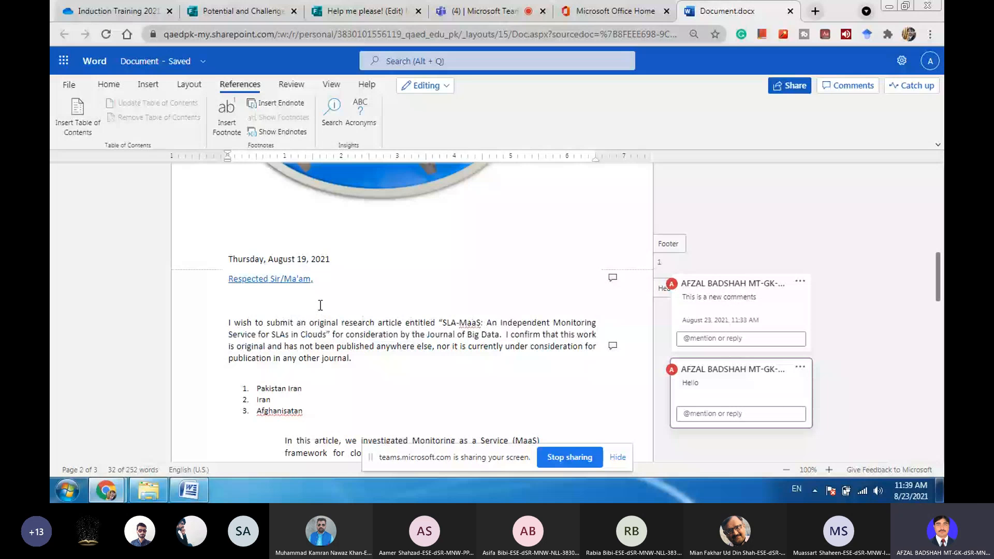
left_click(321, 305)
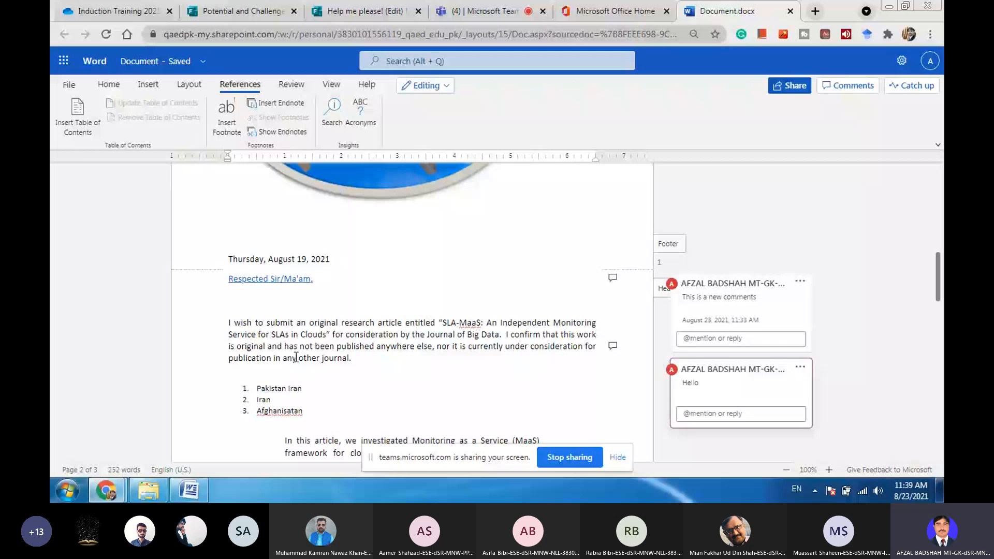
scroll(295, 357, "up", 5)
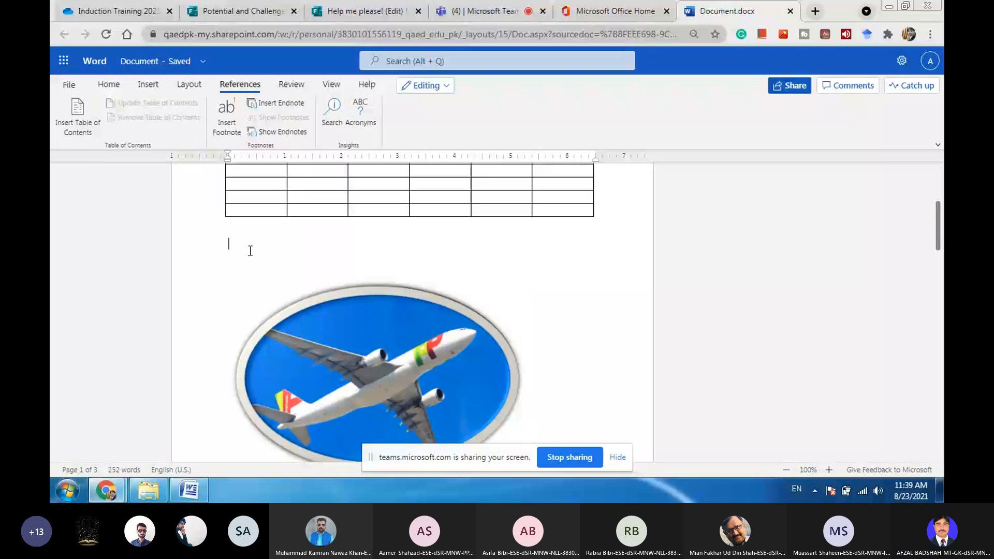
type("Introdiu")
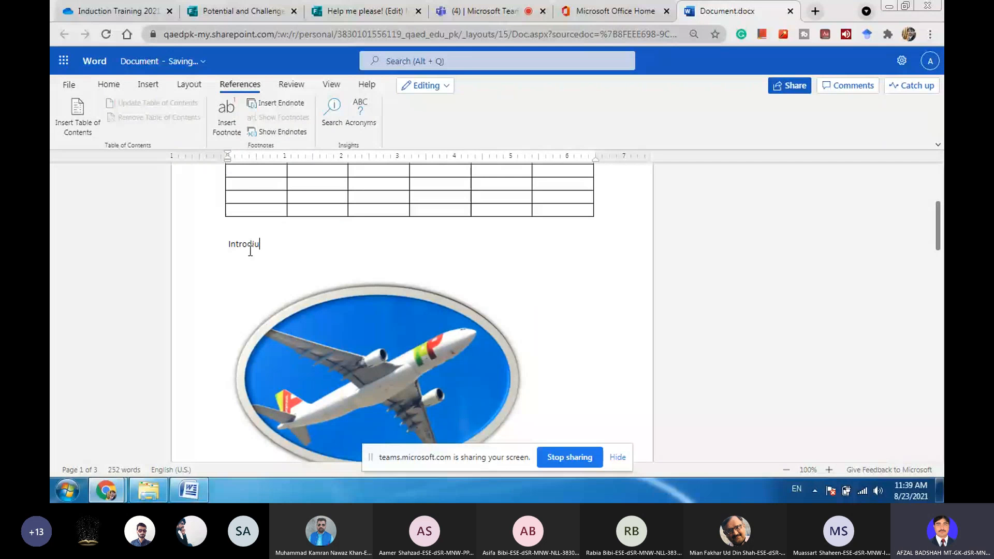
type("ction")
Apply the Heading 1 style and numbering to the word "Introduction" above the airplane picture
double_click(259, 242)
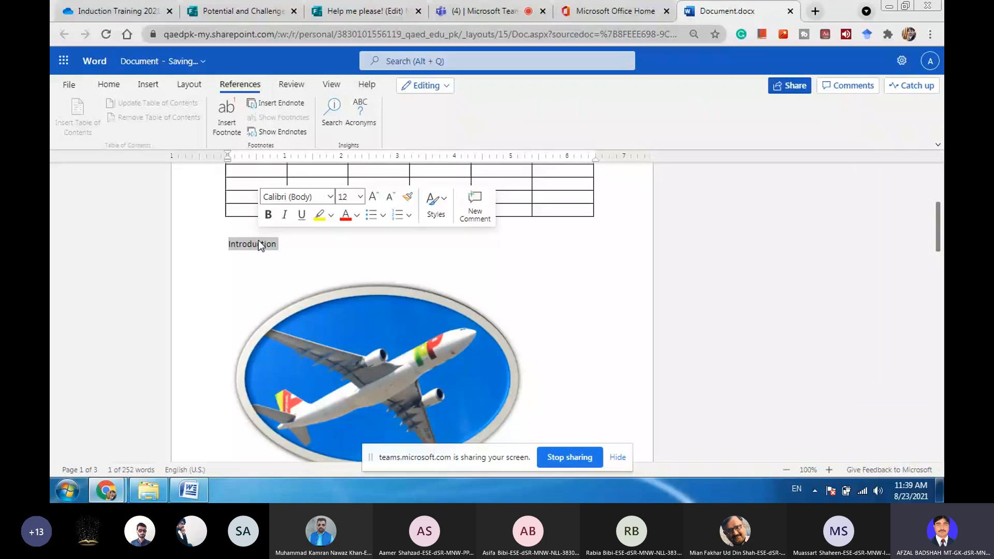
left_click(107, 86)
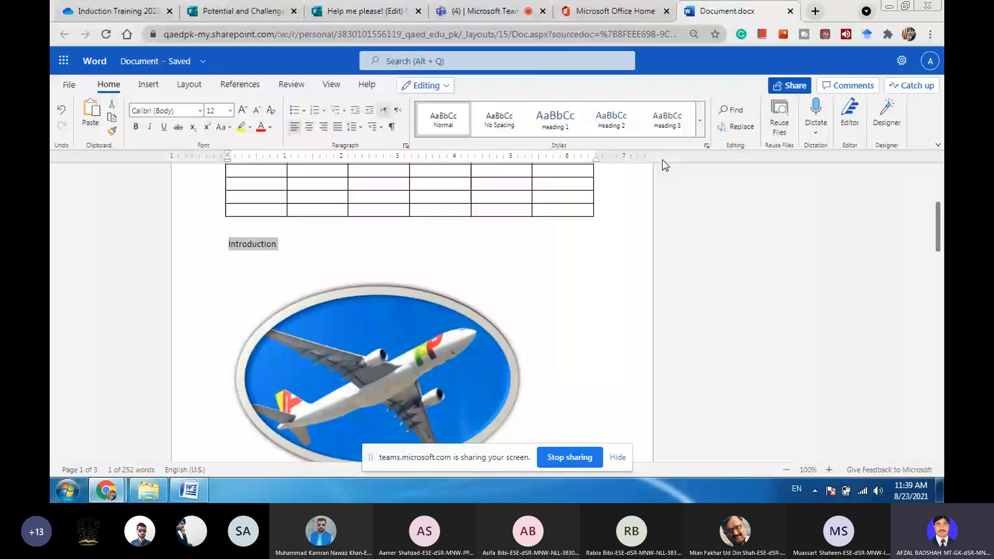
left_click(568, 127)
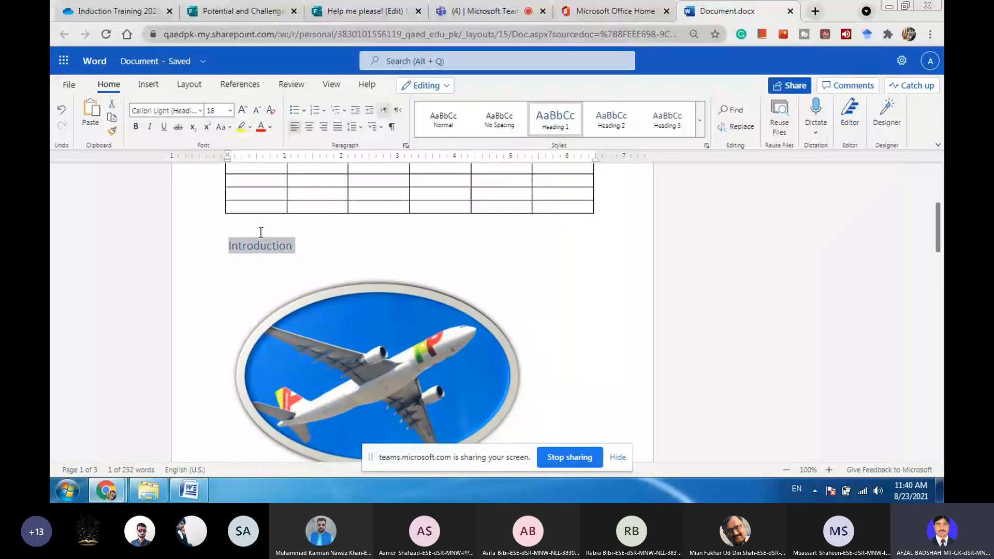
left_click(314, 110)
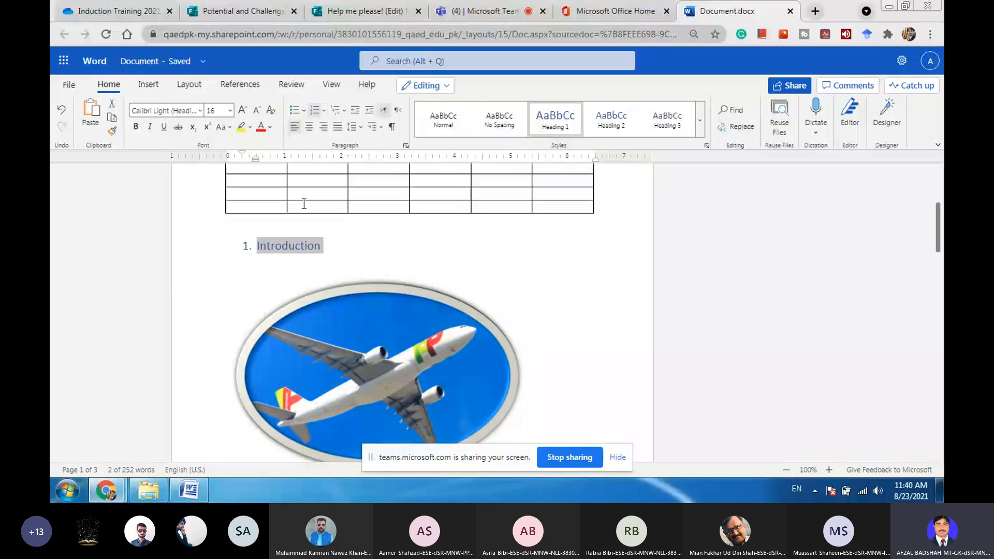
Format the numbered Introduction heading as bold 14 pt Times New Roman in black
left_click(231, 111)
left_click(214, 212)
left_click(202, 111)
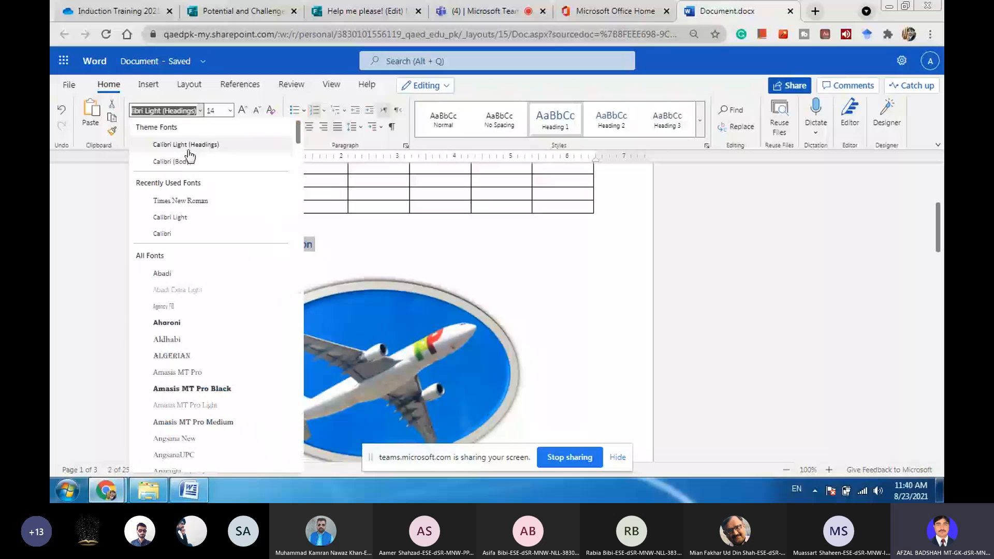
left_click(186, 202)
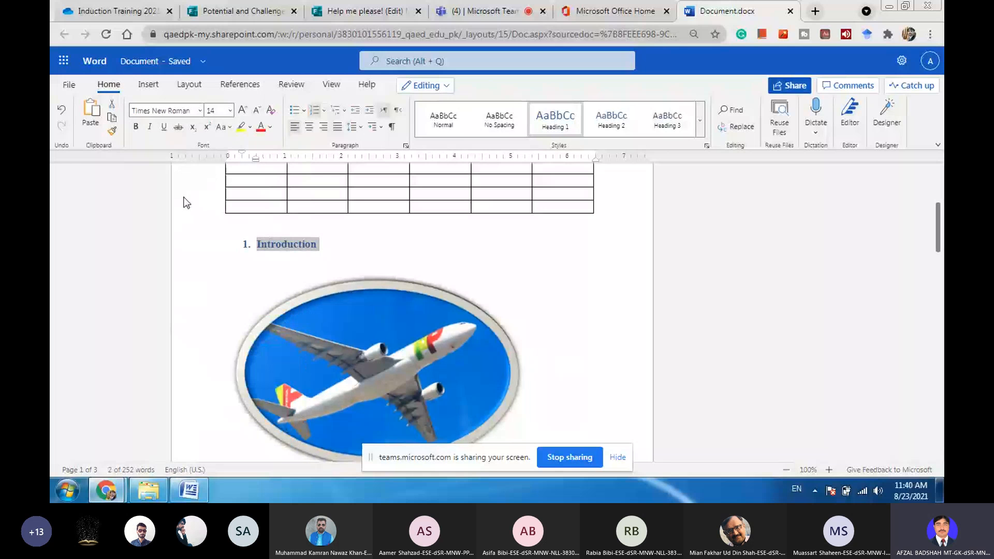
left_click(269, 127)
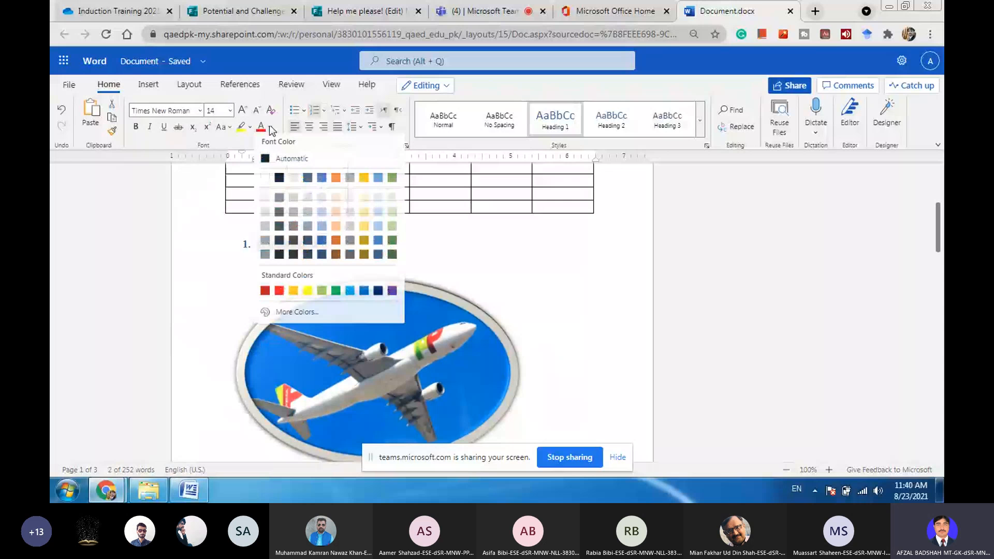
left_click(280, 179)
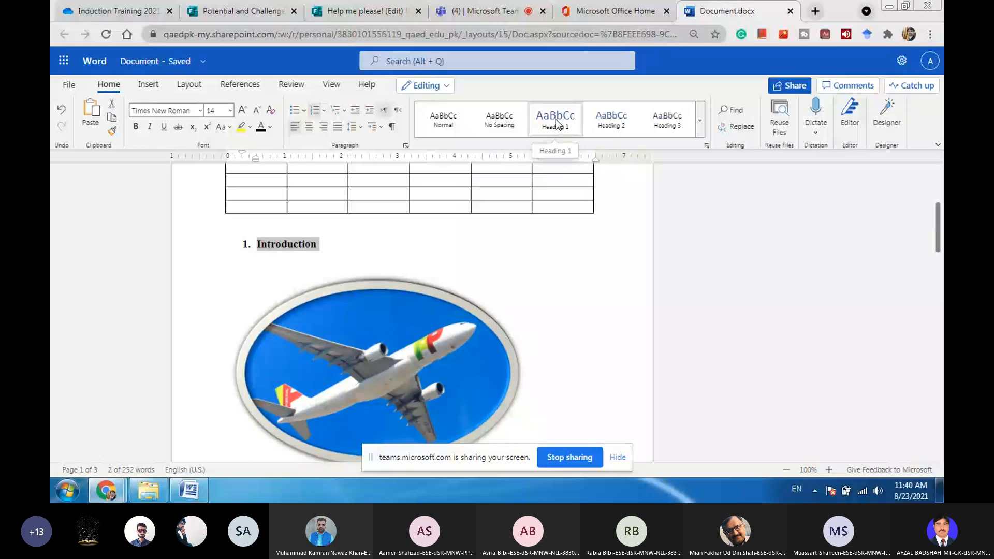
right_click(294, 242)
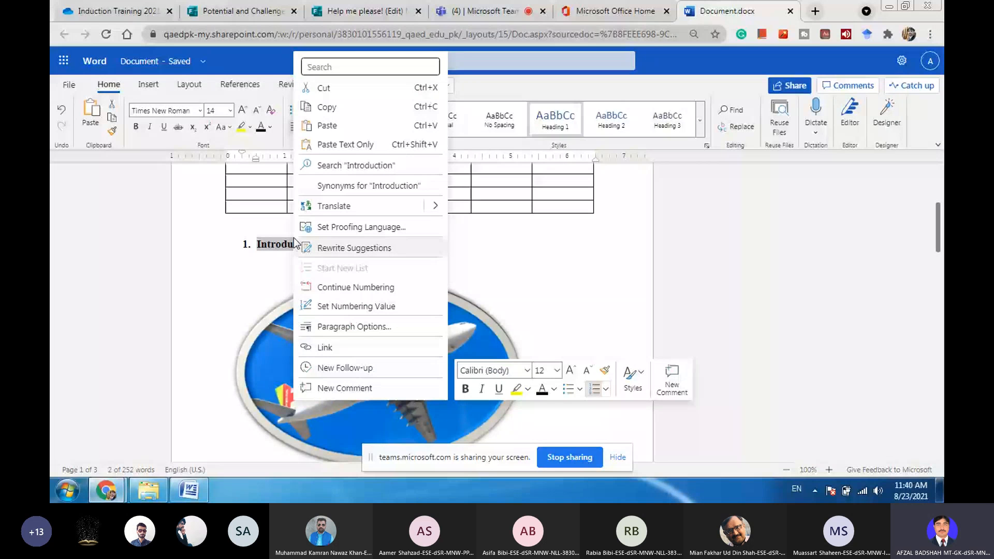
left_click(542, 122)
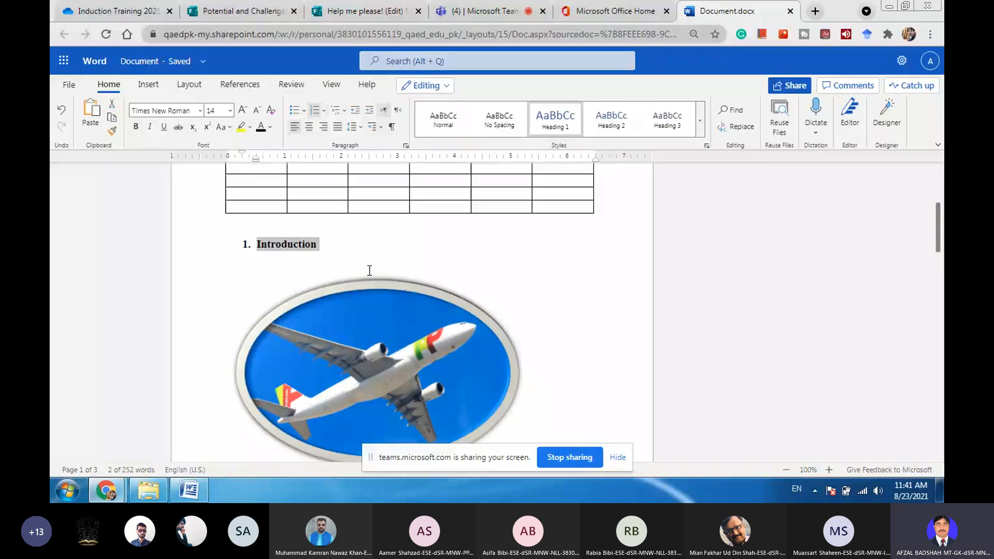
Add a line reading "Literature" between "Respected Sir/Ma'am," and the "I wish to submit" paragraph
scroll(334, 410, "down", 5)
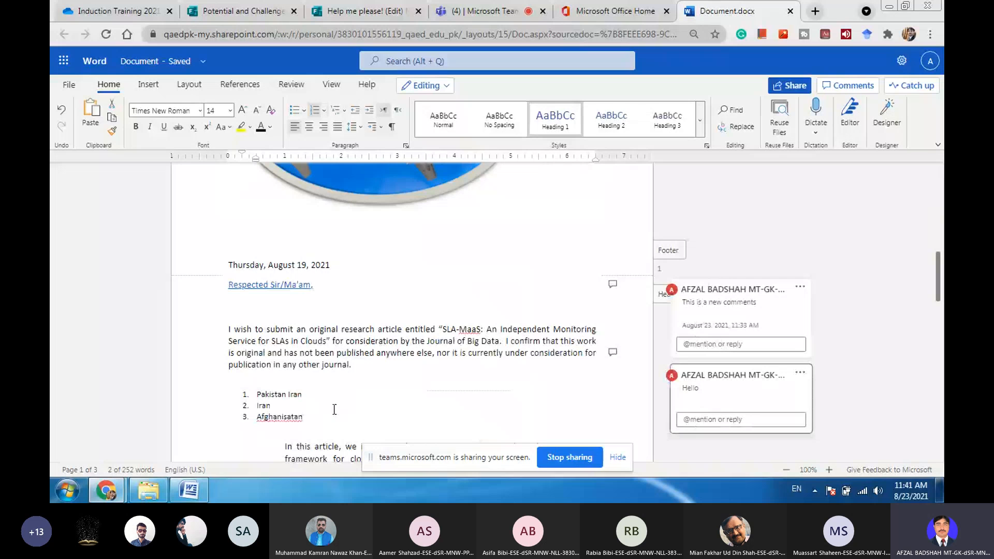
left_click(278, 310)
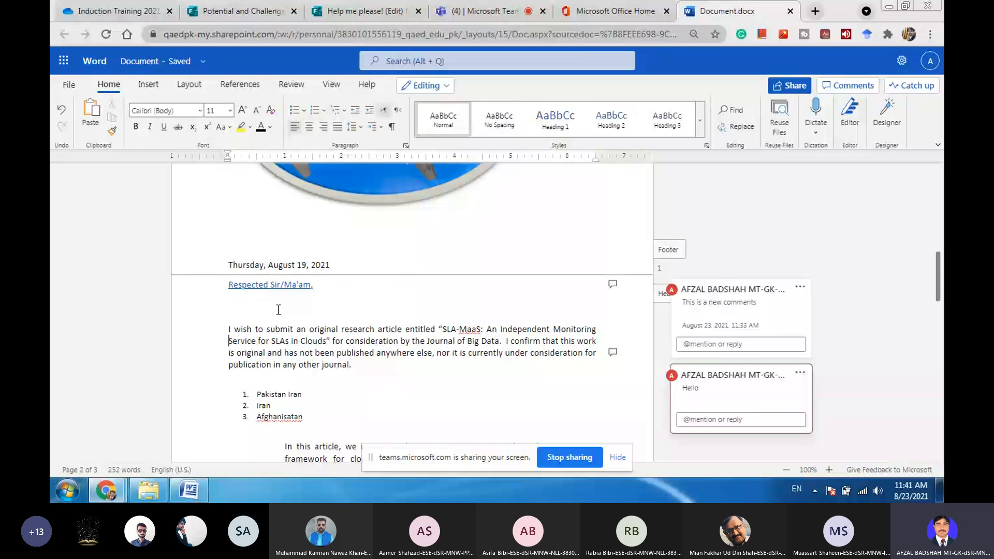
type("Literature")
Format the "Literature" line as a numbered Heading 1
key("shift+Home")
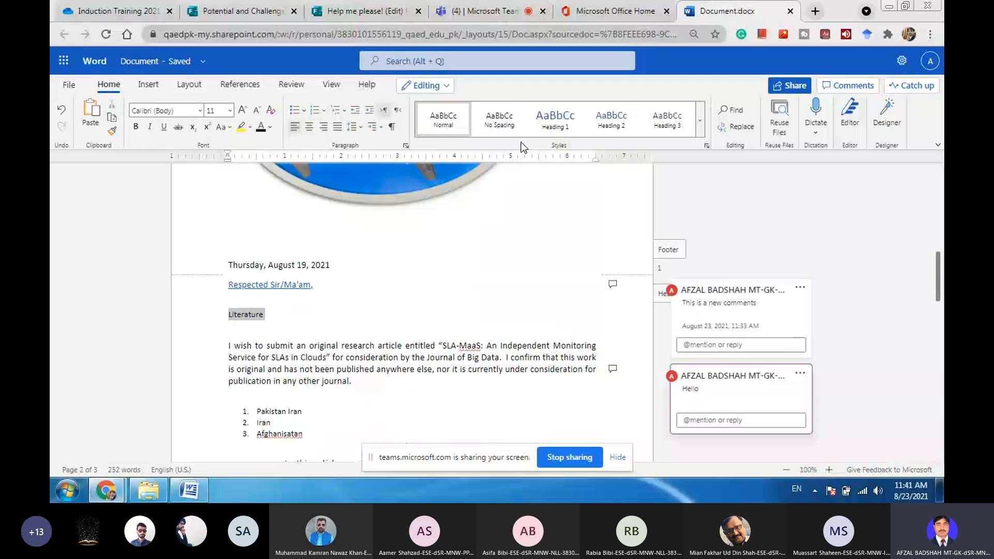
left_click(554, 119)
scroll(327, 231, "up", 1)
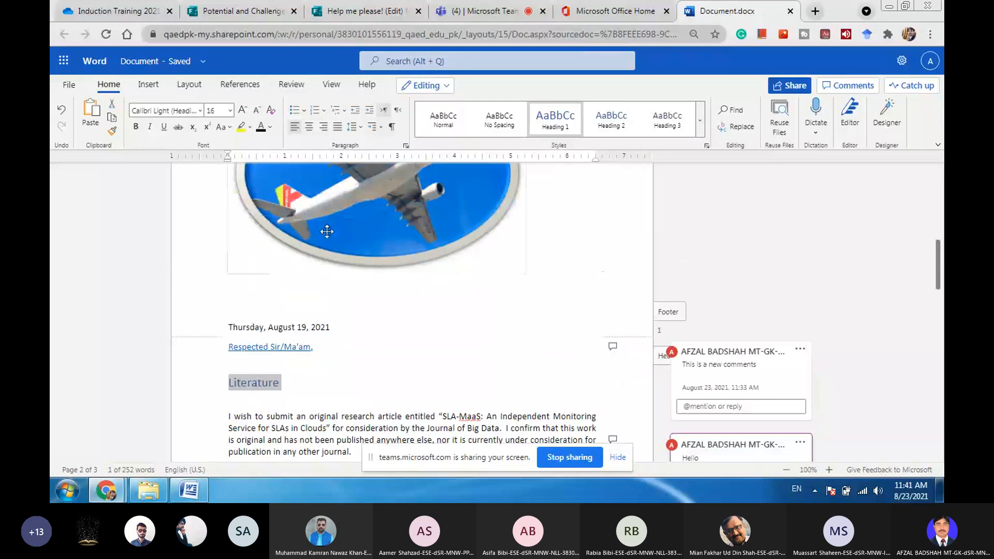
left_click(314, 109)
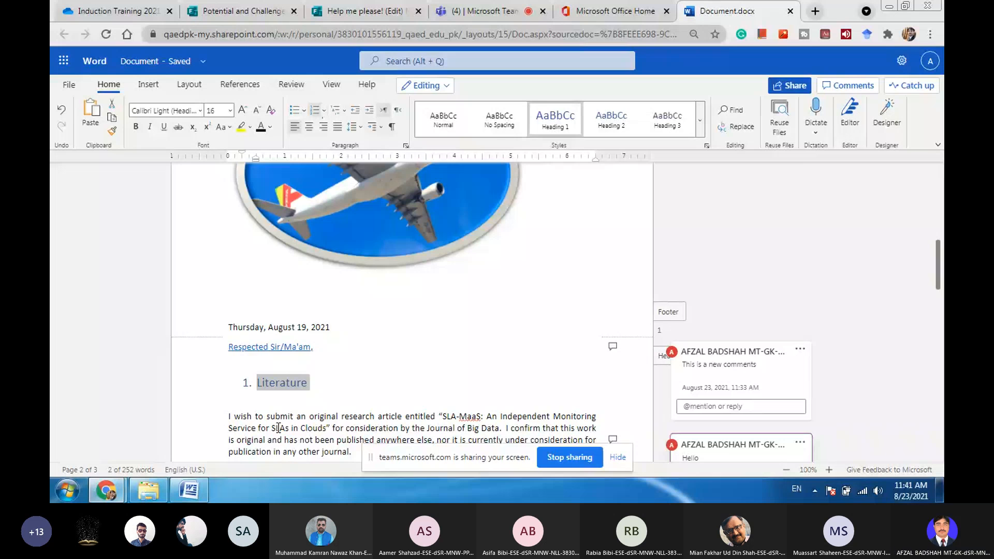
Select the Introduction heading and reapply the Heading 1 style to it with Apply Styles
scroll(318, 309, "up", 6)
left_click_drag(318, 309, 207, 303)
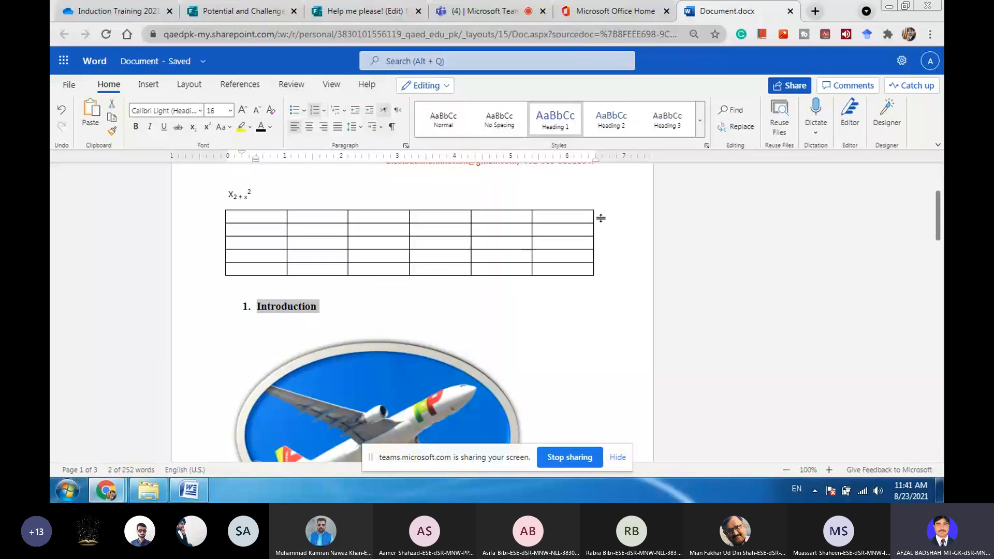
left_click(700, 121)
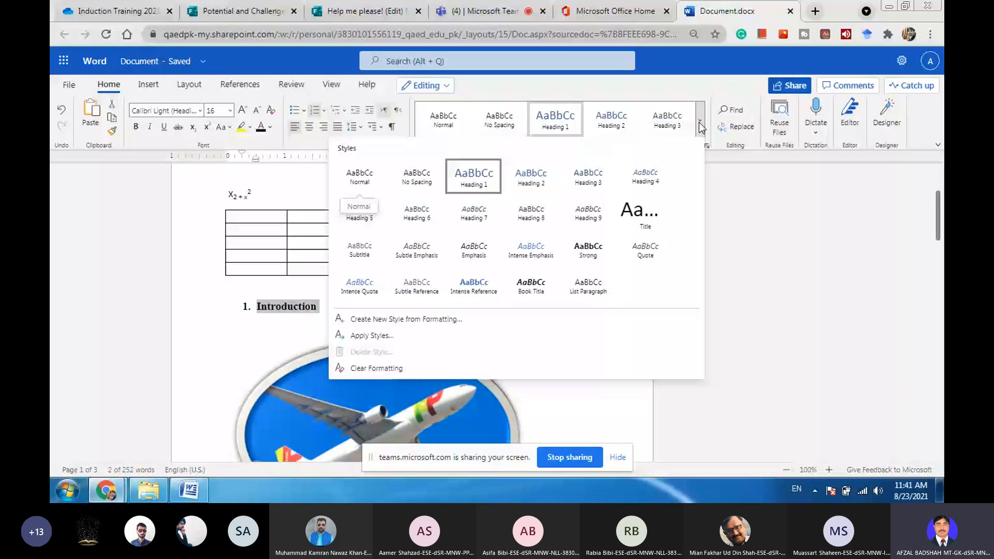
left_click(418, 344)
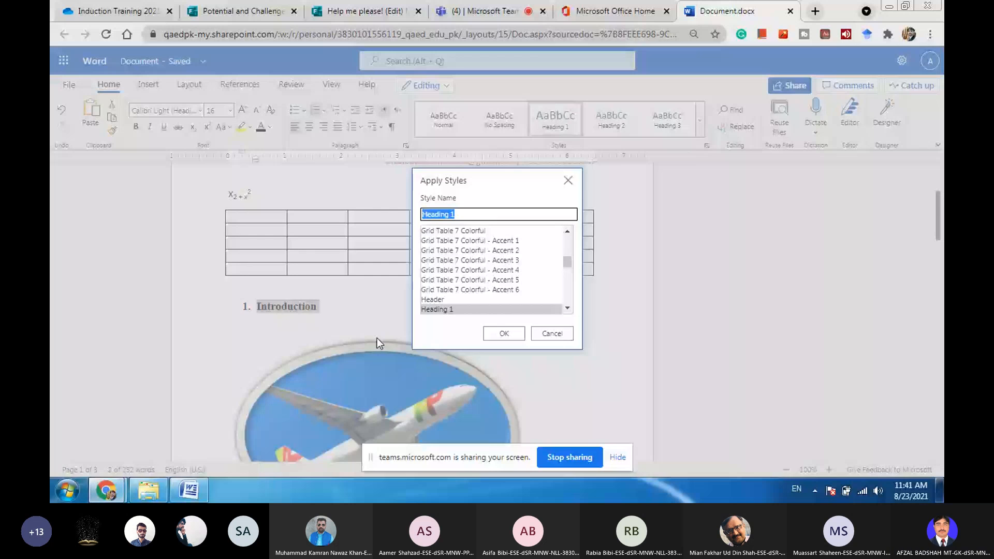
key("Return")
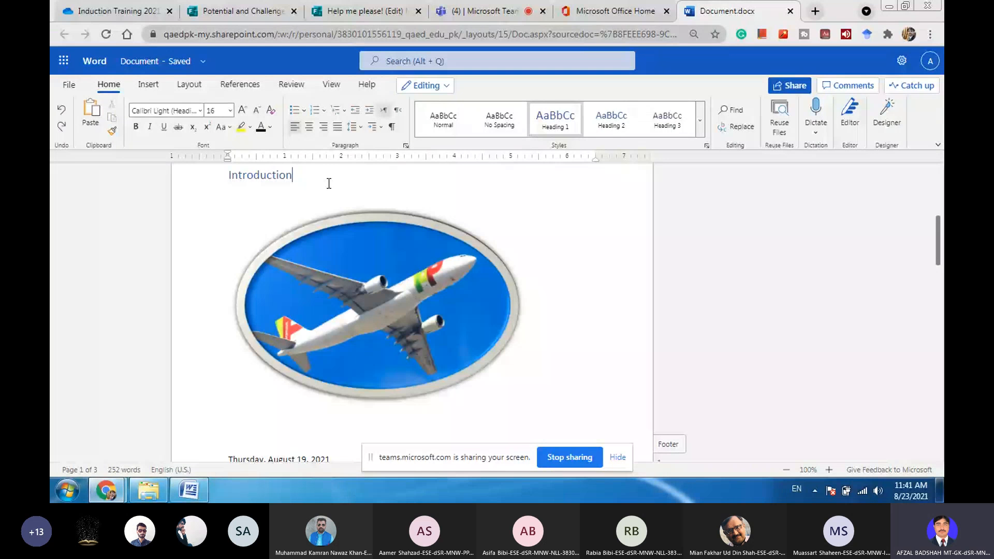
Try to undo the last change to the document around the Introduction heading
scroll(428, 202, "up", 3)
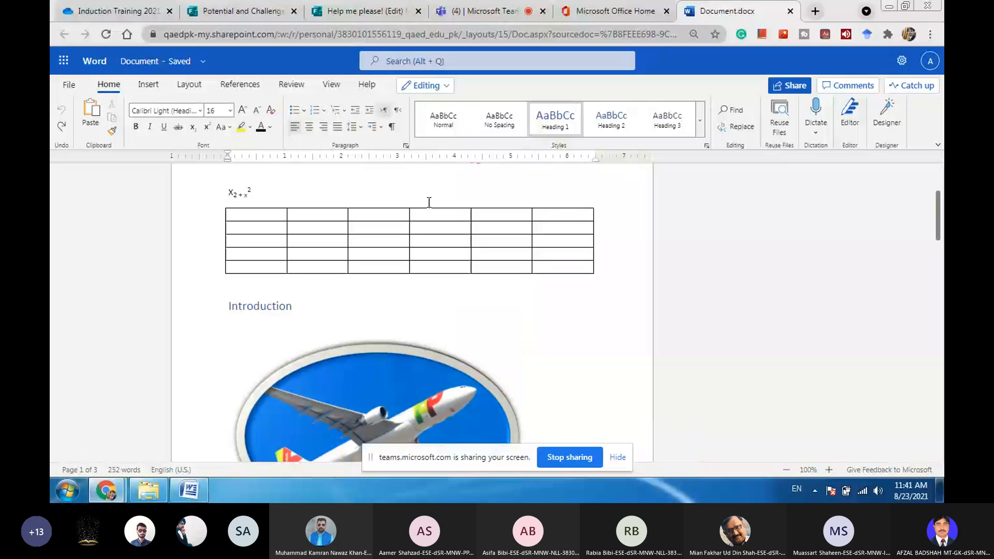
left_click(59, 106)
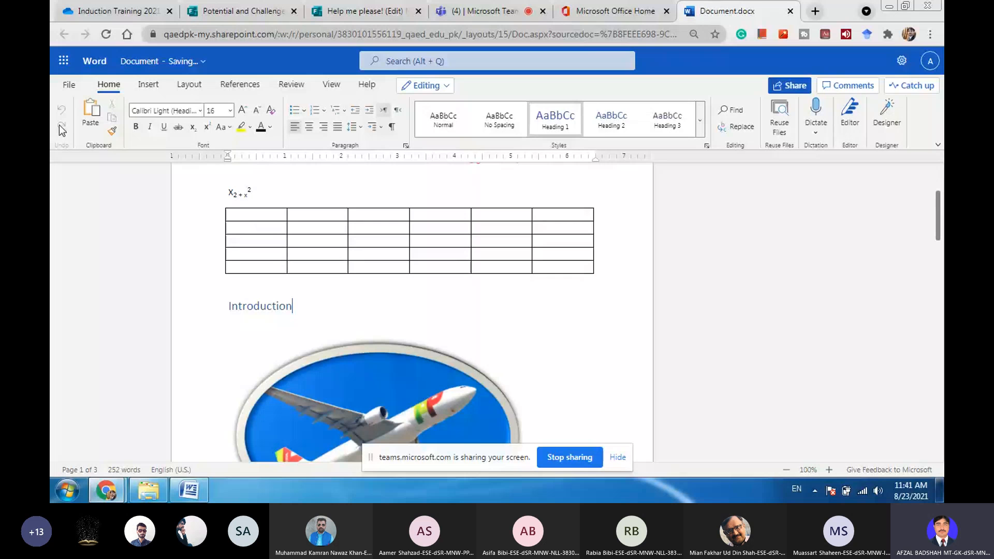
Format the Introduction heading above the airplane picture as black, bold, numbered text
double_click(229, 306)
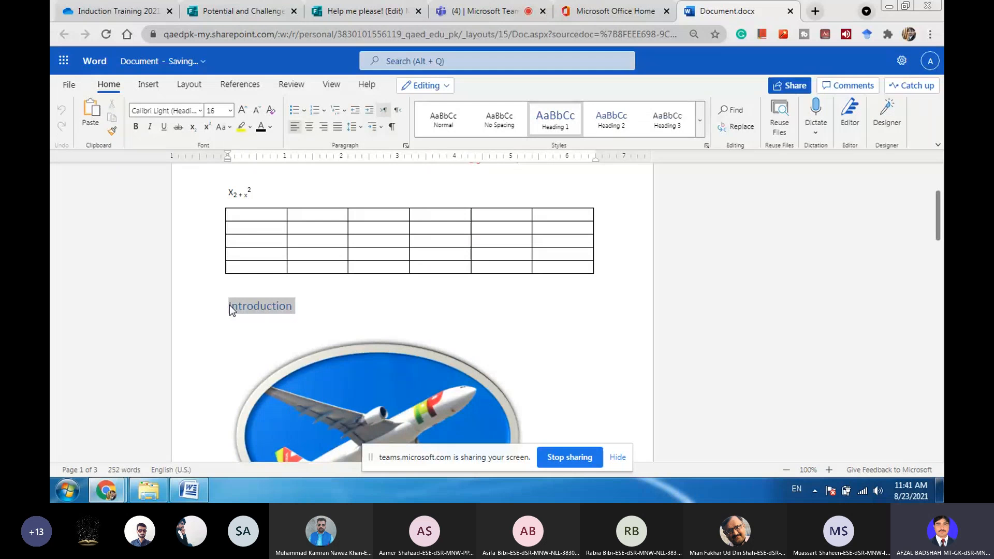
left_click(258, 130)
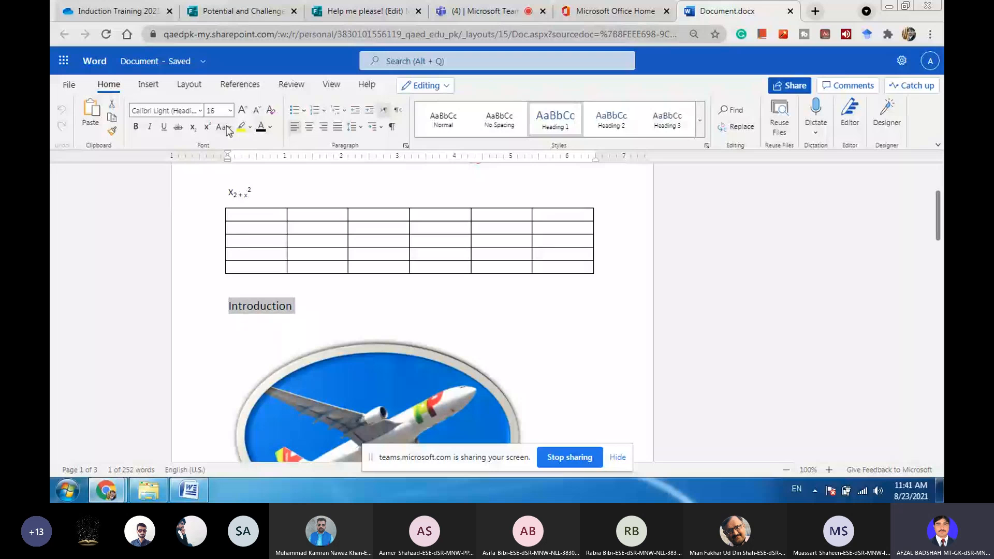
left_click(135, 125)
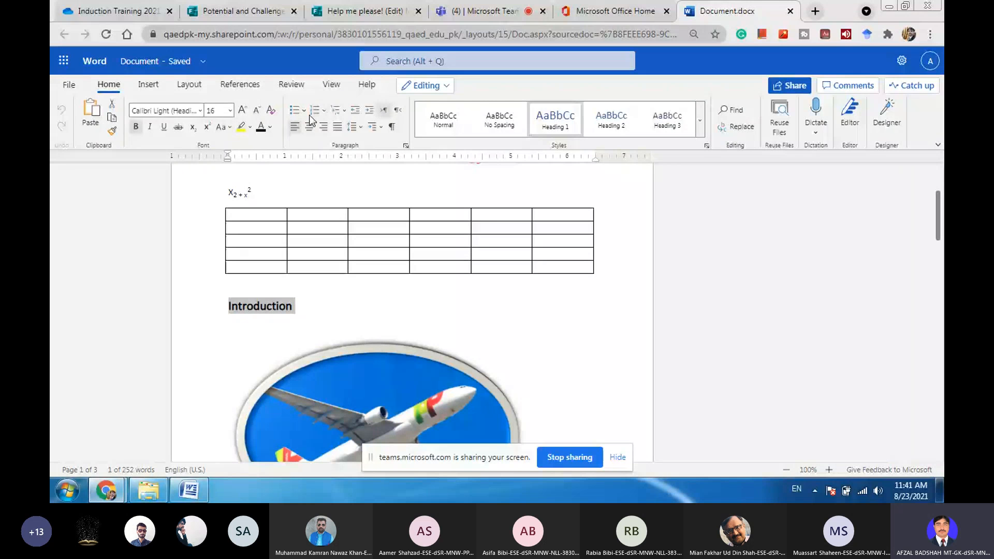
left_click(314, 111)
left_click(700, 121)
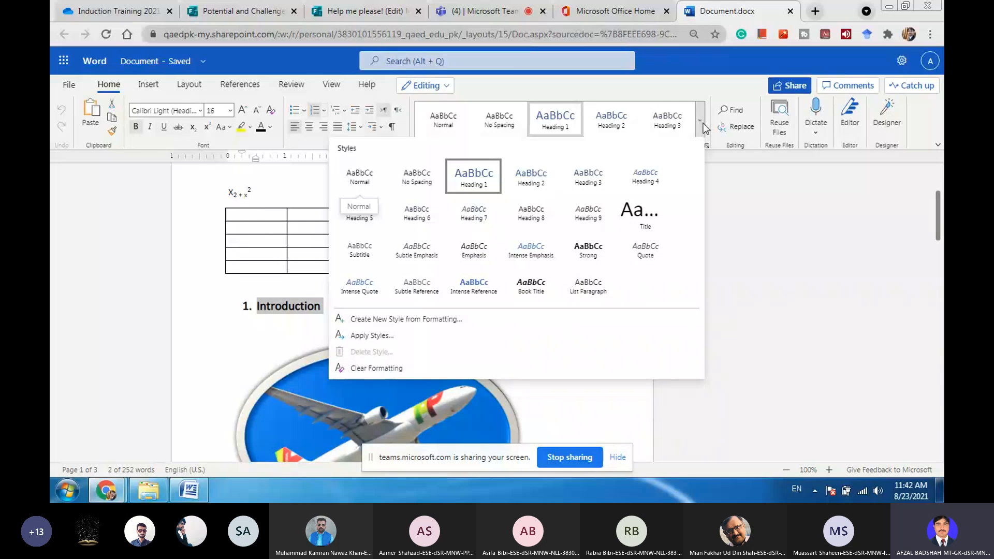
left_click(764, 380)
Switch to the blank Document4 in desktop Microsoft Word and write the line "Indroduction"
left_click(189, 489)
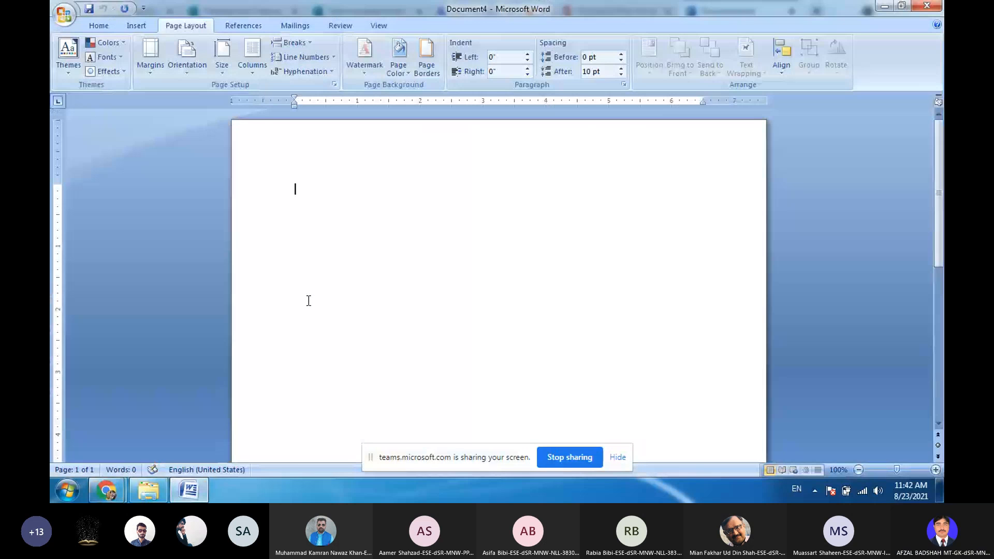
type("Indu")
key("BackSpace")
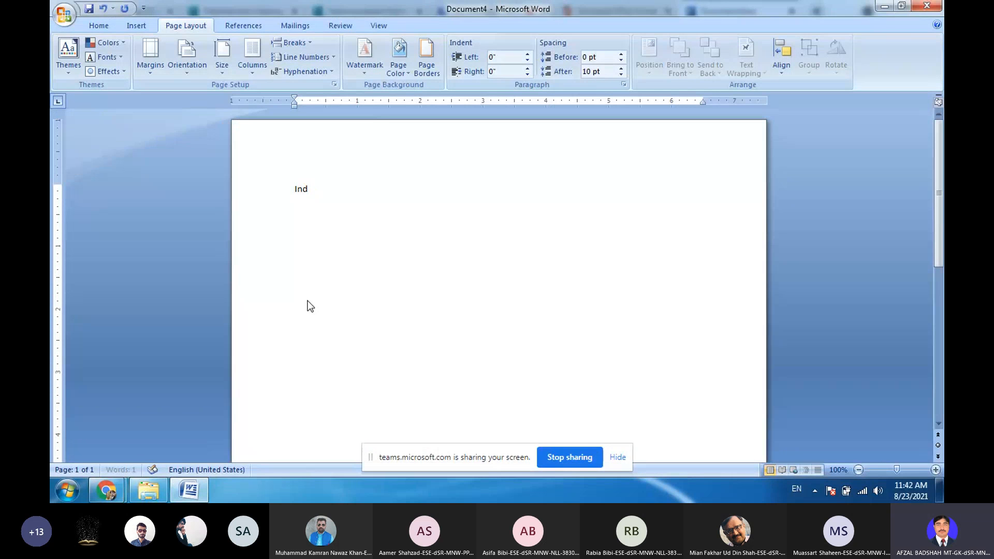
type("roduction")
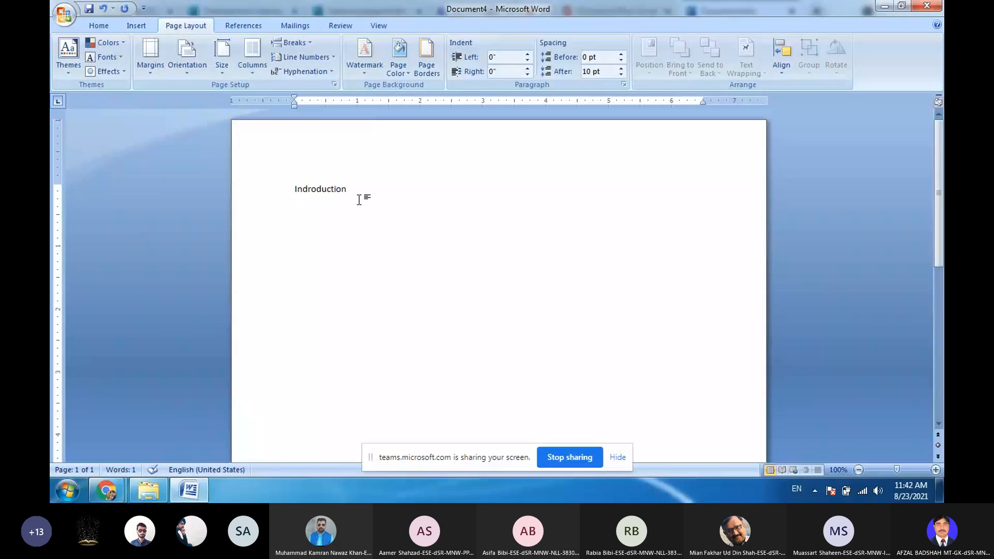
Format the "Indroduction" line as bold 14 pt text with list numbering
left_click_drag(360, 187, 293, 195)
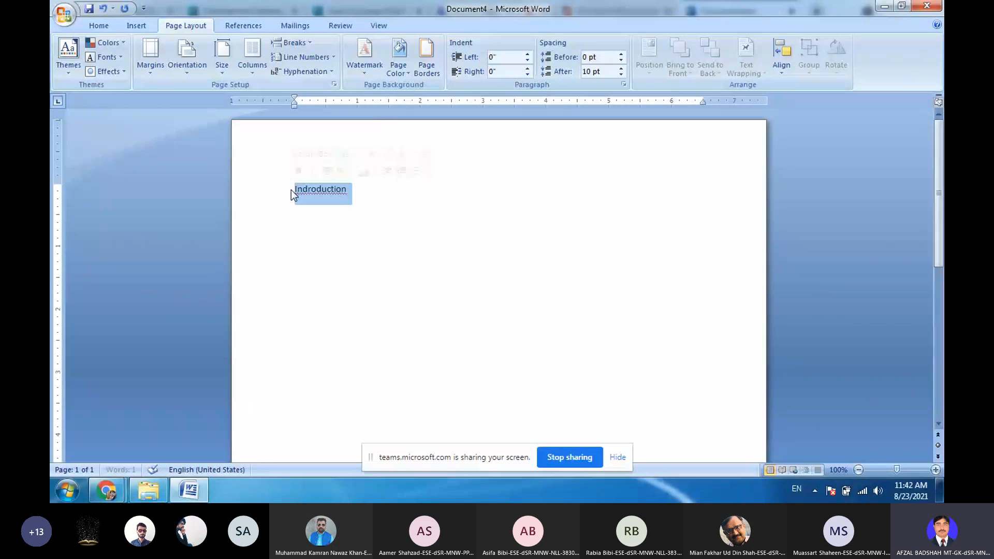
left_click(99, 26)
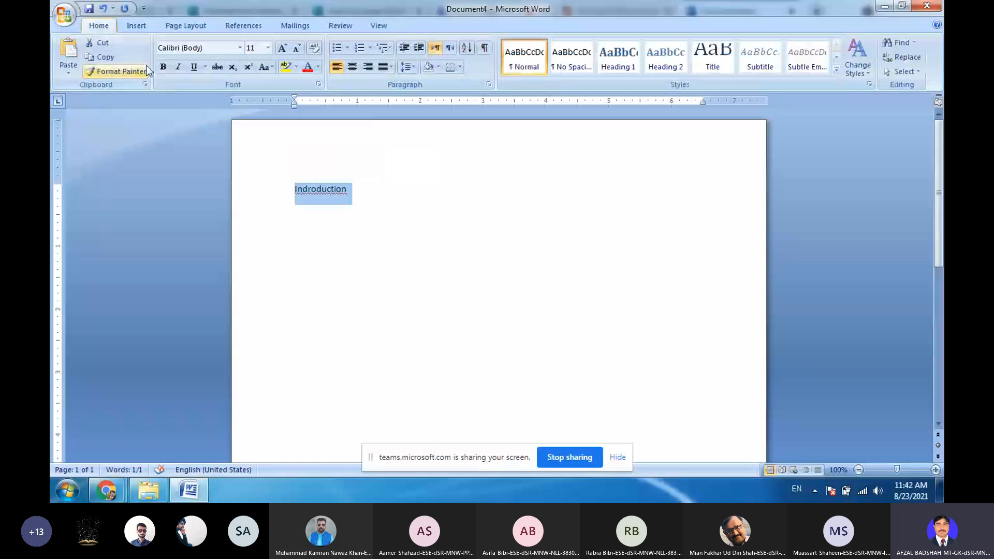
left_click(163, 66)
left_click(268, 48)
left_click(256, 118)
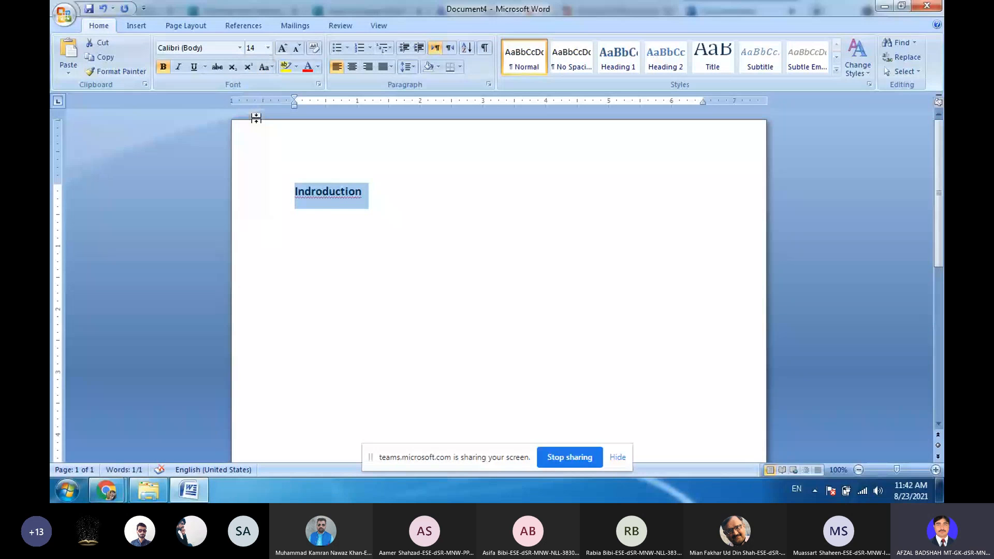
left_click(358, 48)
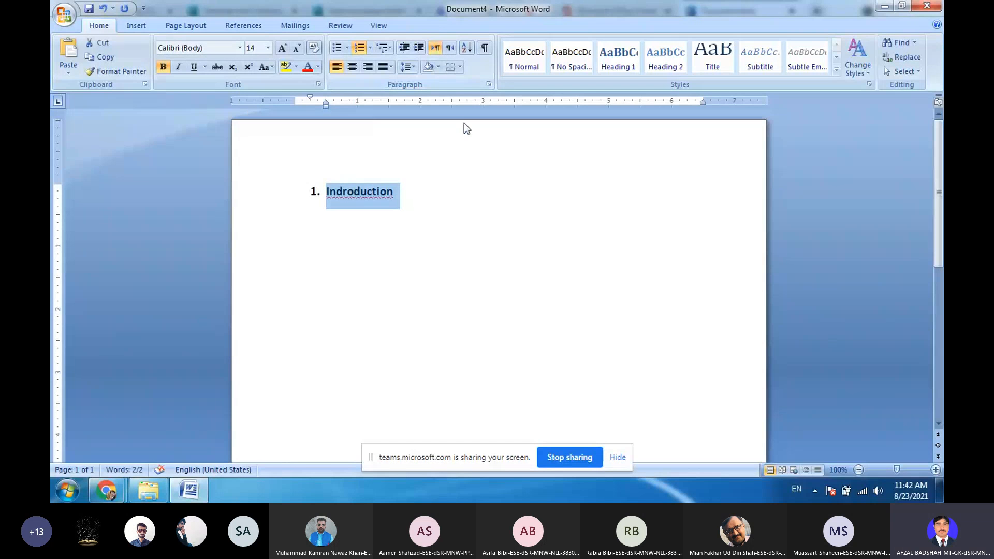
Examine the Modify Style settings of Heading 1 and accept them as they are
left_click(617, 70)
right_click(617, 70)
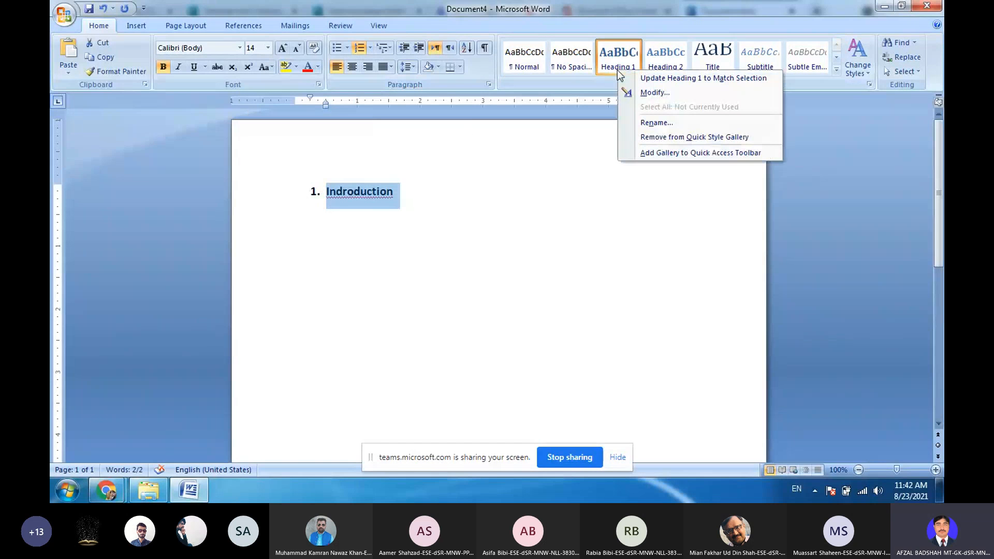
left_click(651, 93)
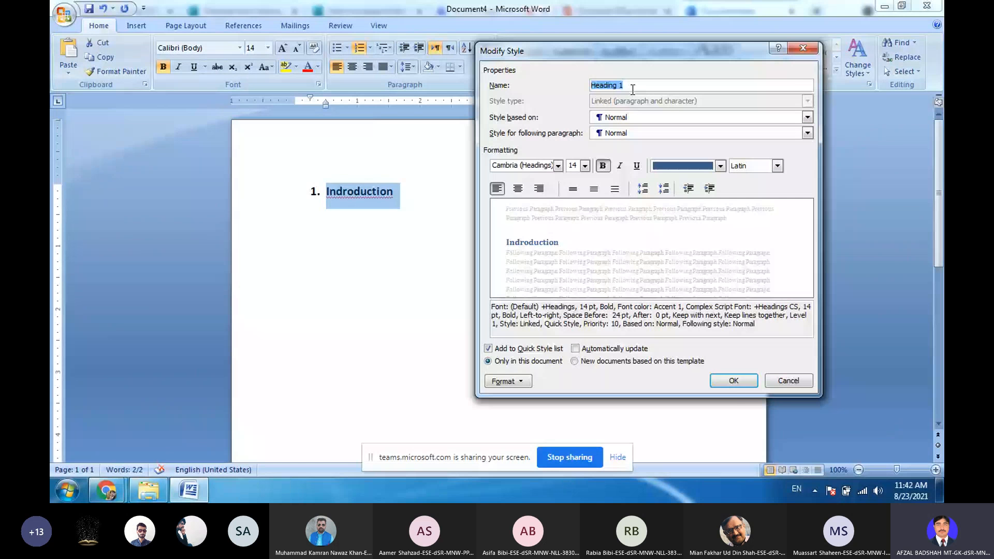
left_click(732, 382)
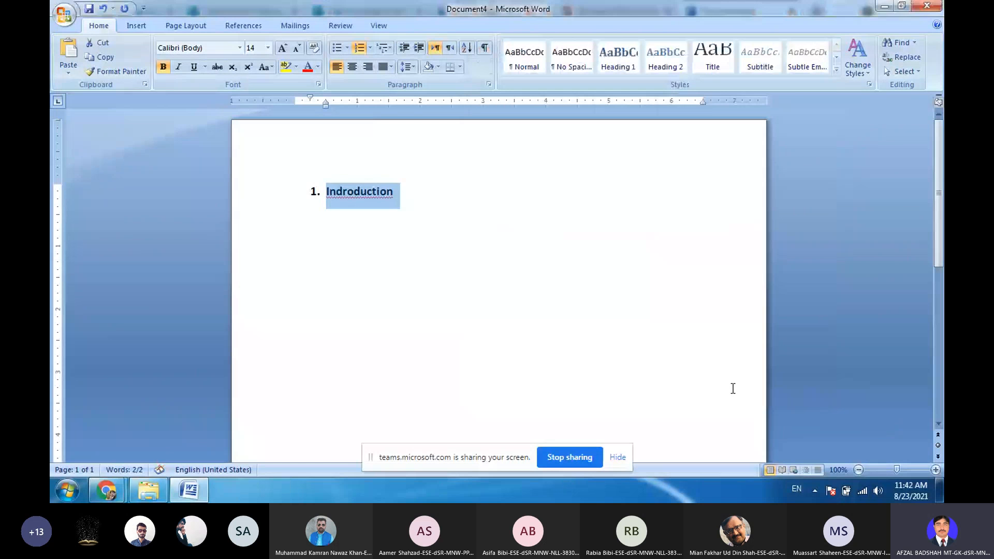
Return to Document.docx in Google Chrome and create a new style from the Introduction heading's formatting
left_click(107, 495)
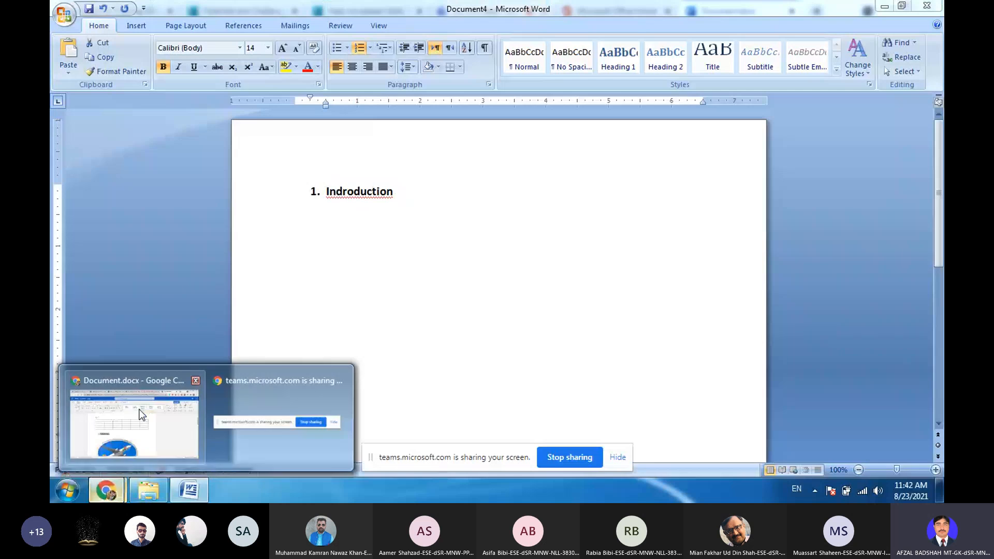
left_click(137, 445)
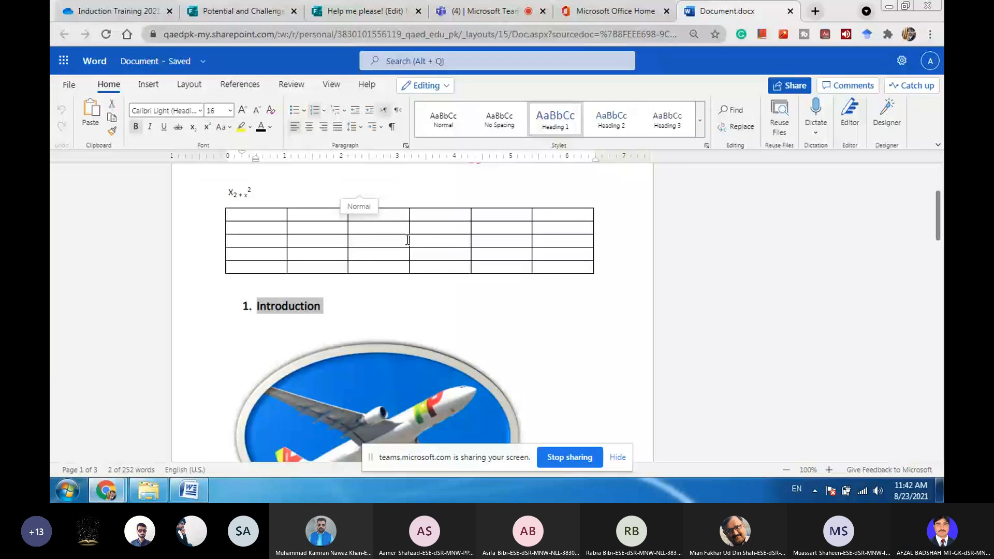
left_click(700, 134)
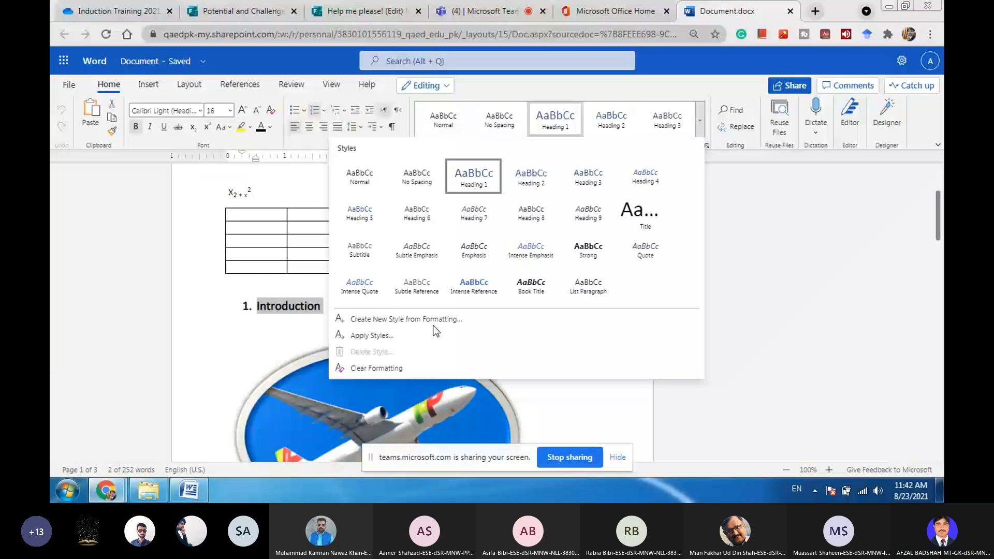
left_click(394, 325)
scroll(511, 308, "down", 7)
left_click(528, 338)
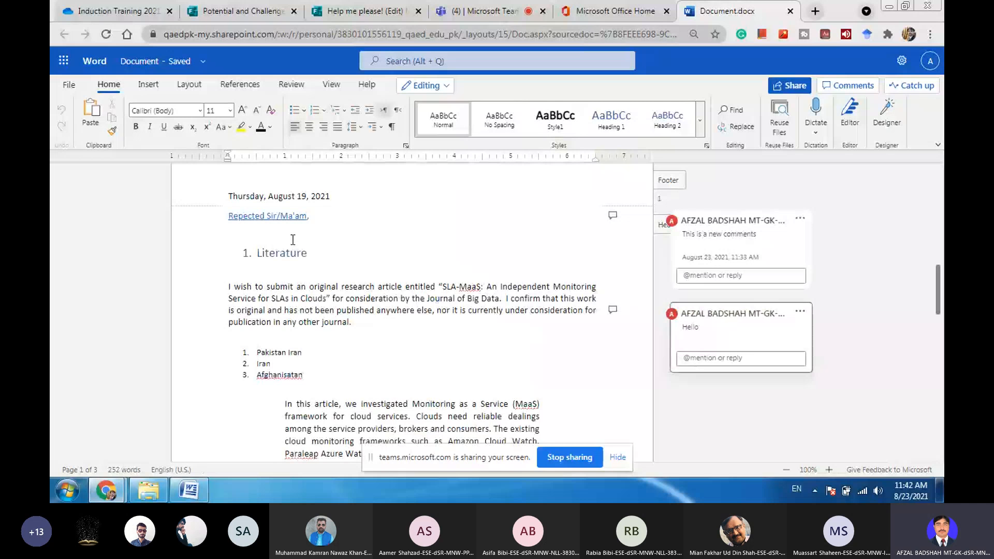
Apply the Style1 style to the Literature, Hello and Hello 2 headings
double_click(282, 253)
left_click(554, 127)
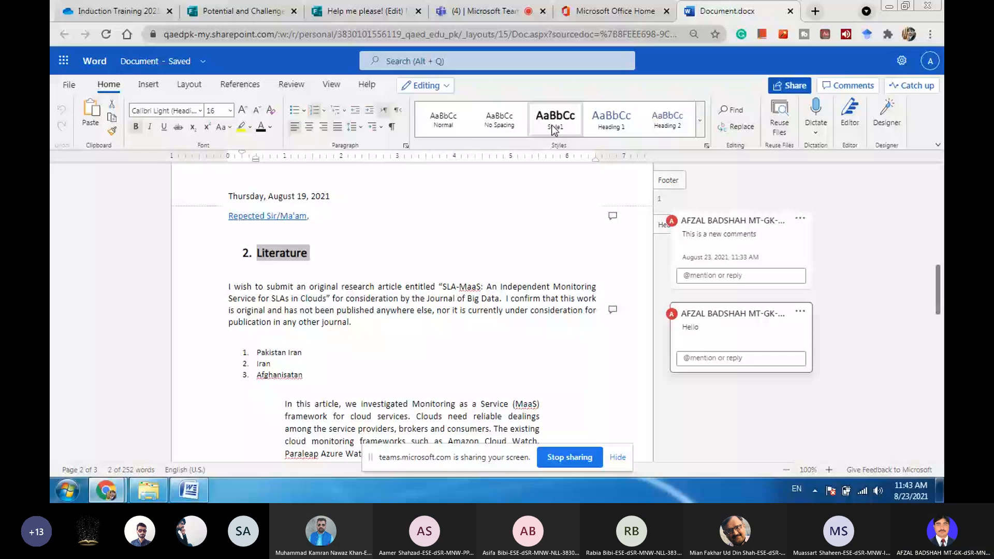
scroll(289, 389, "down", 10)
left_click(289, 389)
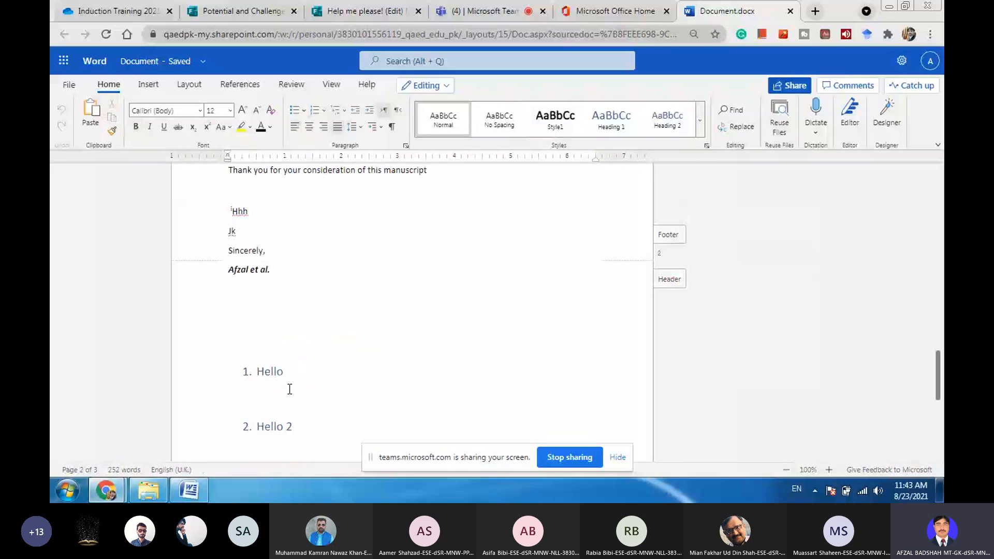
double_click(273, 372)
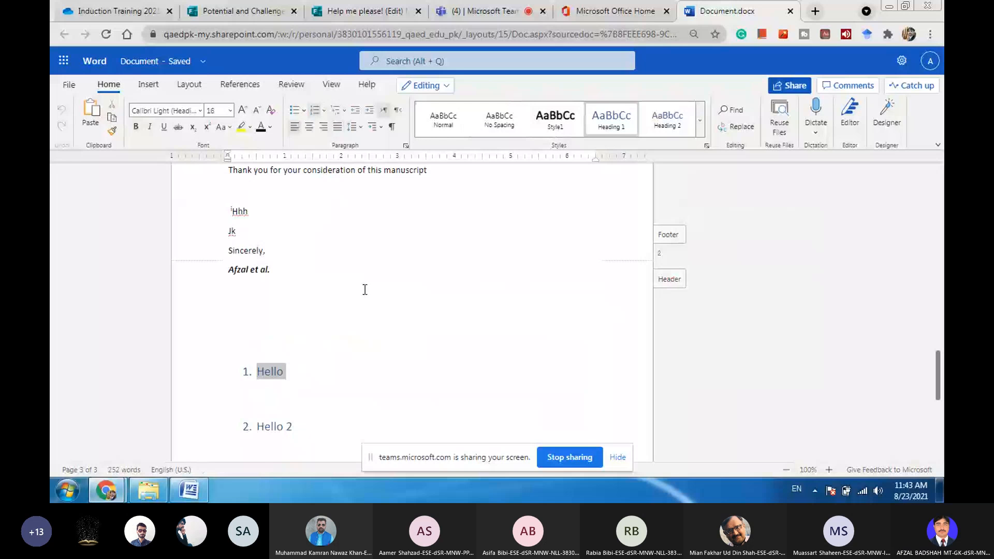
left_click(555, 120)
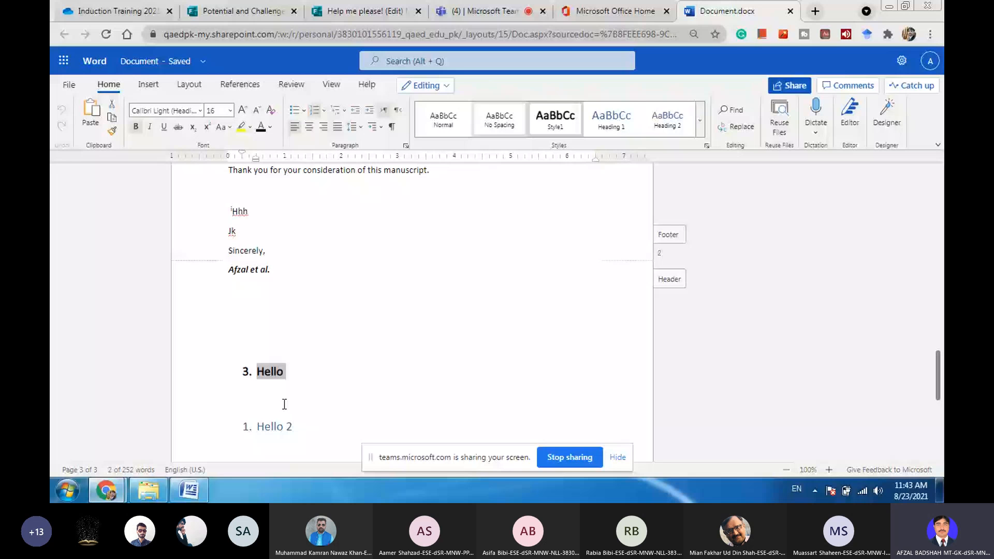
scroll(284, 405, "down", 3)
triple_click(274, 266)
left_click(556, 120)
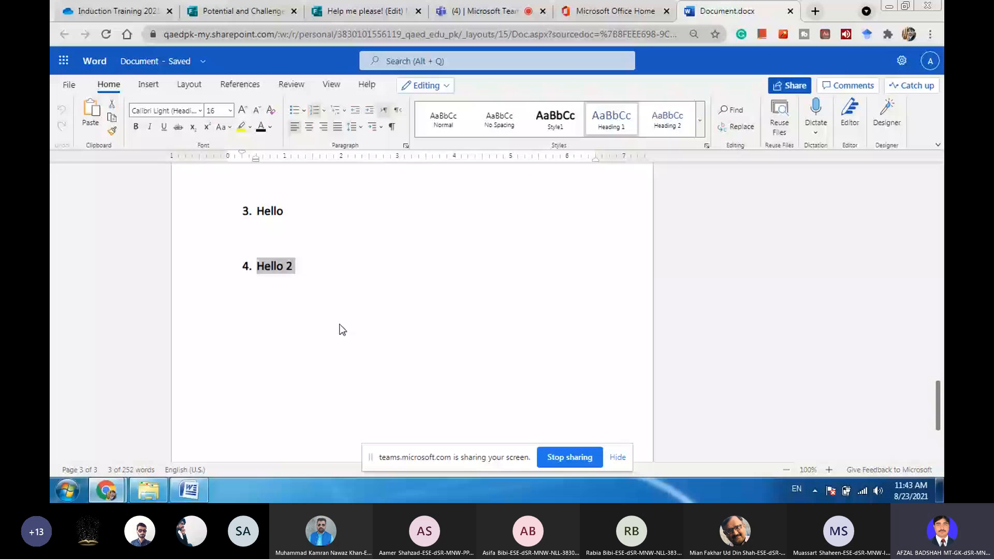
Insert five blank lines above the red author contact block at the start of the document
scroll(341, 329, "up", 15)
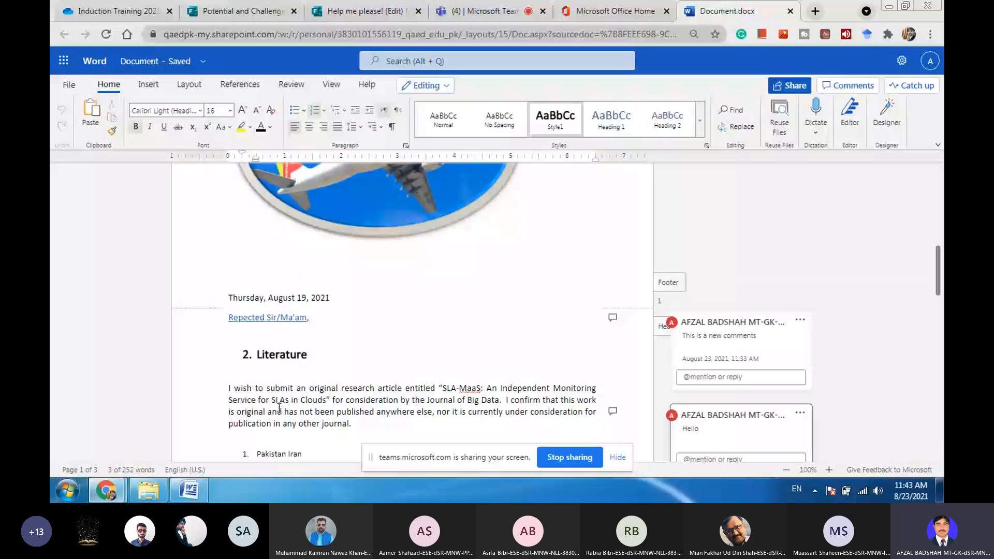
scroll(279, 408, "down", 12)
left_click(264, 277)
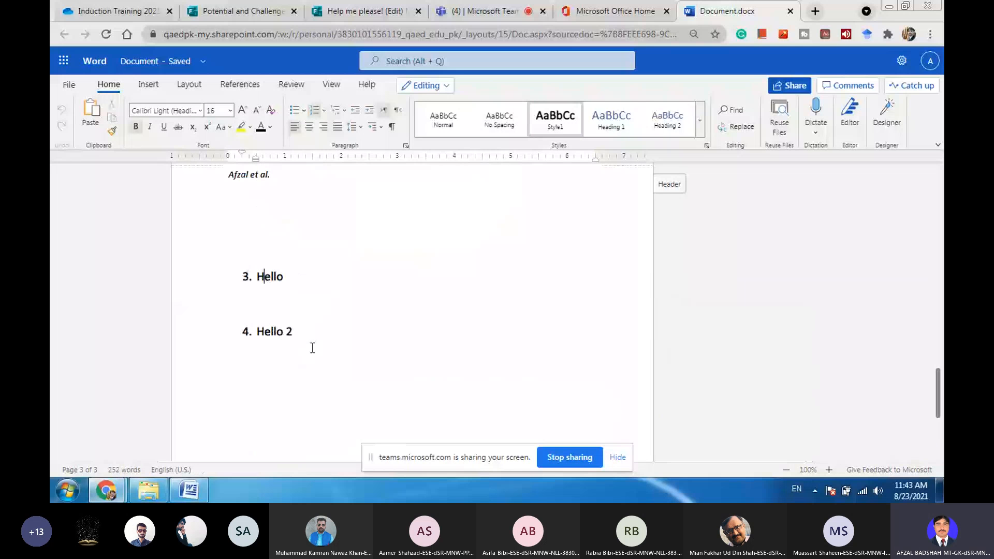
scroll(361, 228, "up", 20)
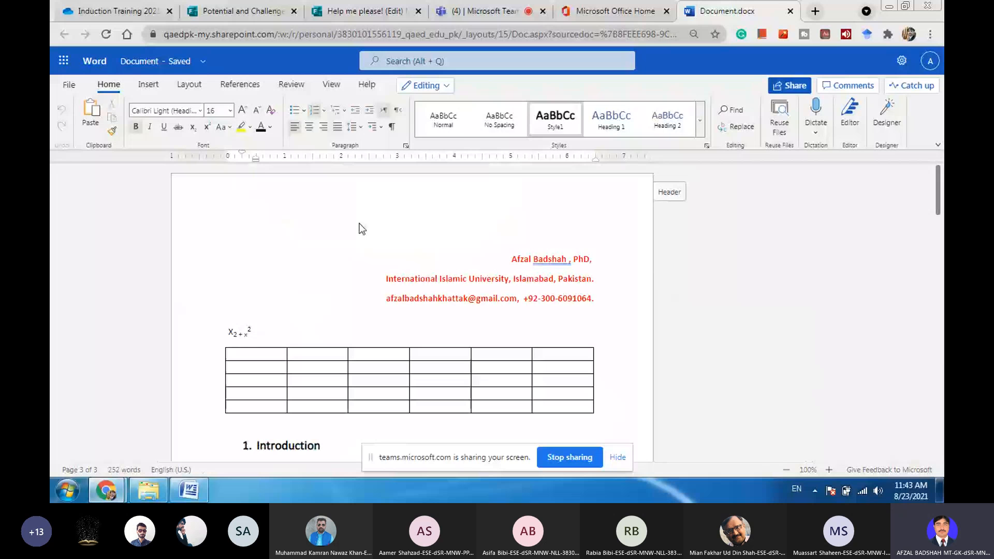
left_click(382, 234)
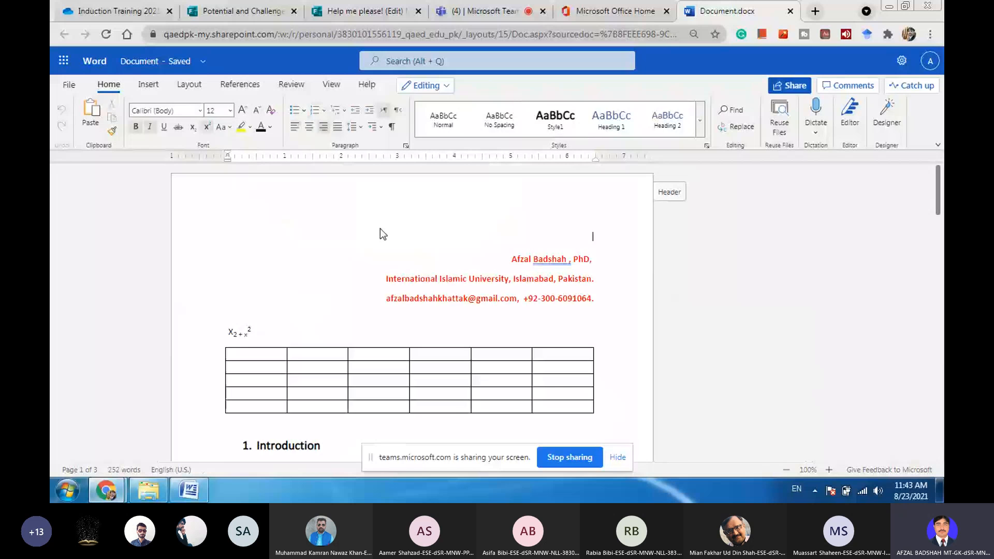
key("Return")
key("Return")
key("Return")
key("Return")
key("Return")
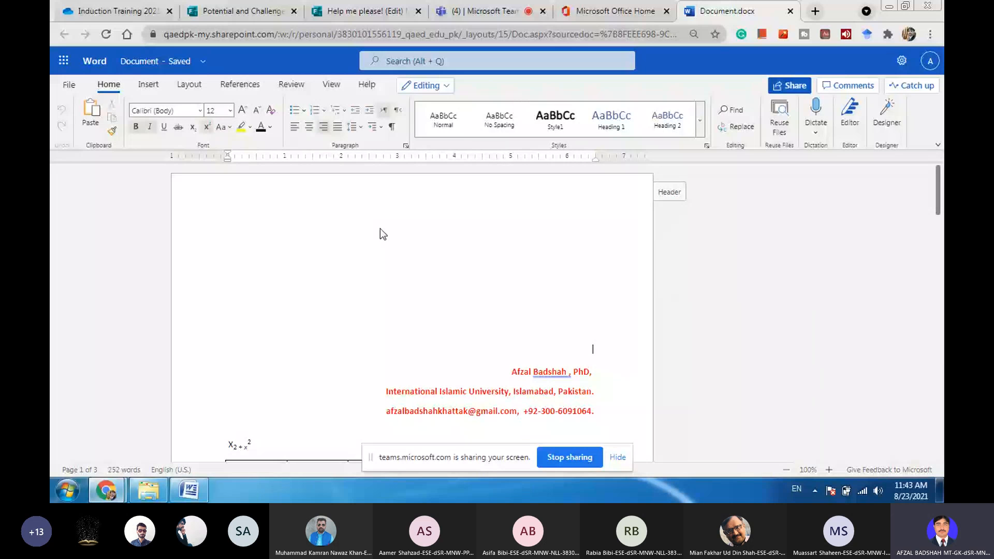
Insert a table of contents in the blank space above the author contact block and check its entries
key("Up")
key("Up")
key("Up")
left_click(235, 86)
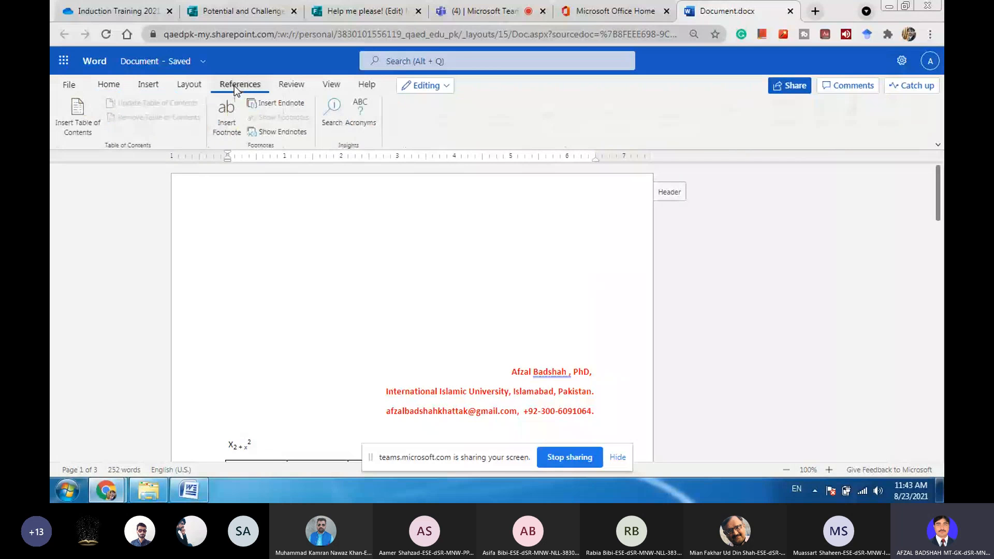
left_click(79, 117)
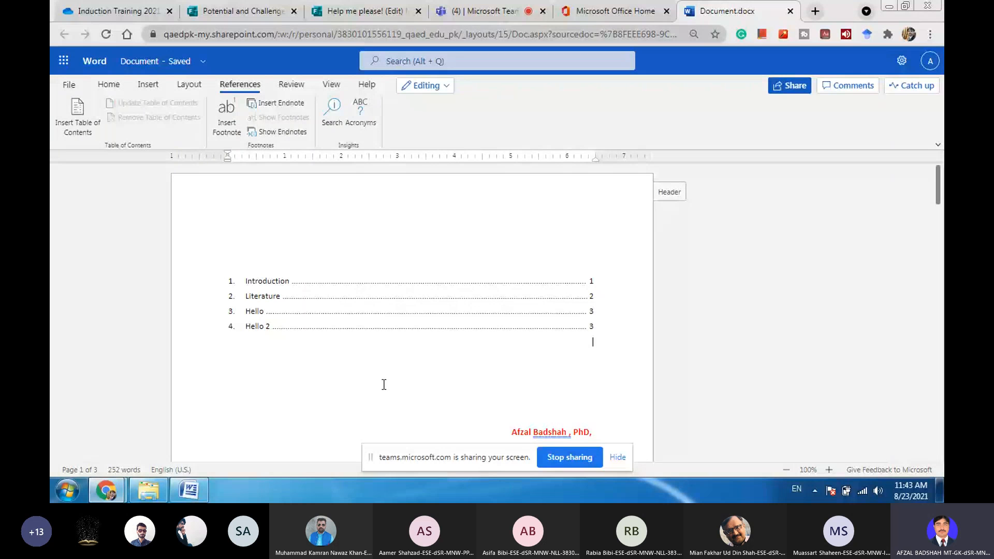
mouse_move(229, 286)
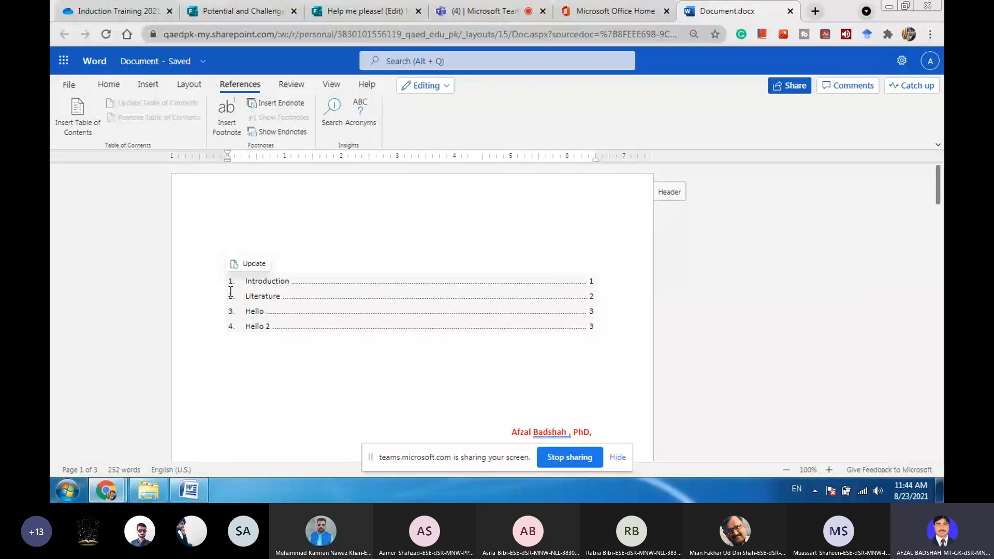
left_click(273, 282)
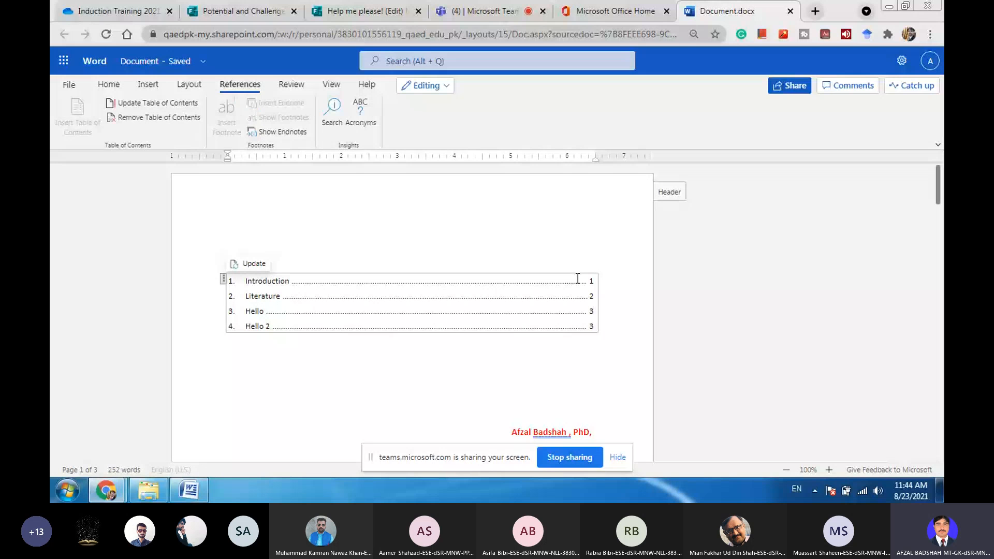
left_click(468, 391)
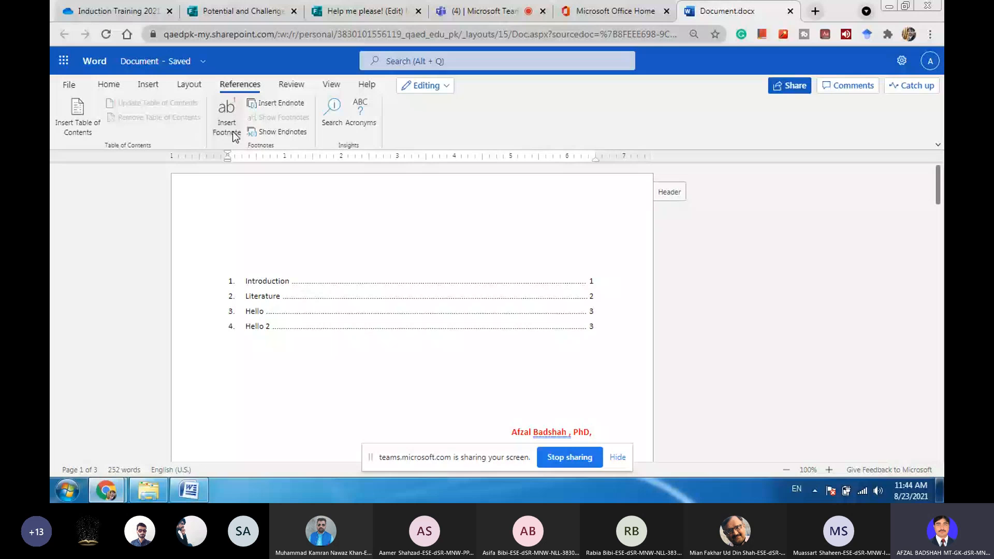
Check the document's spelling and grammar with Editor from the start of the paragraph below the Literature heading
left_click(291, 86)
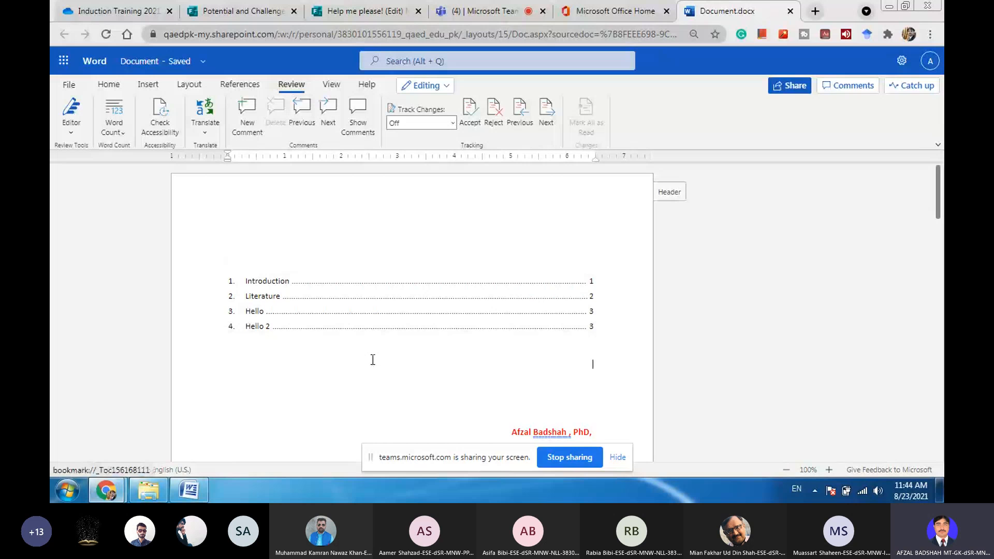
scroll(373, 359, "down", 4)
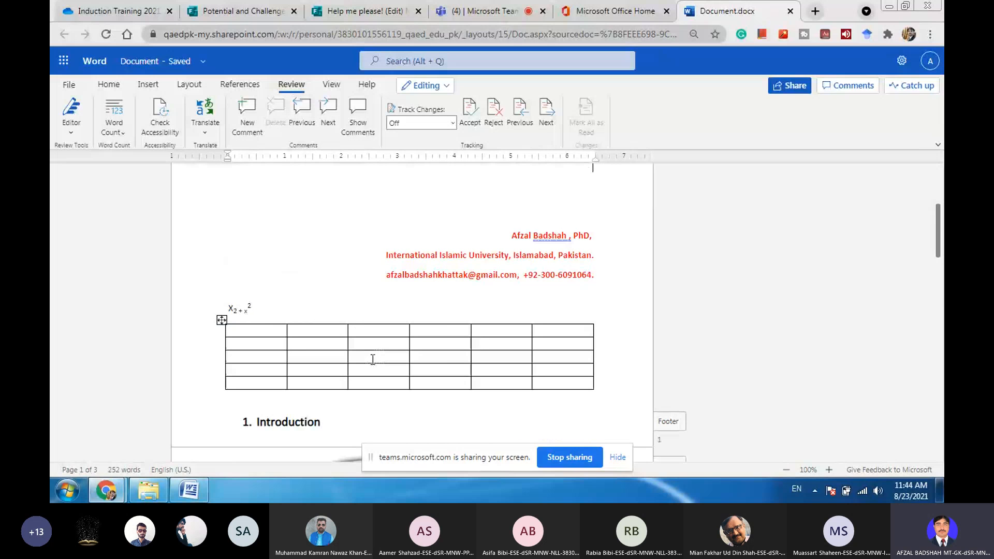
scroll(372, 359, "down", 4)
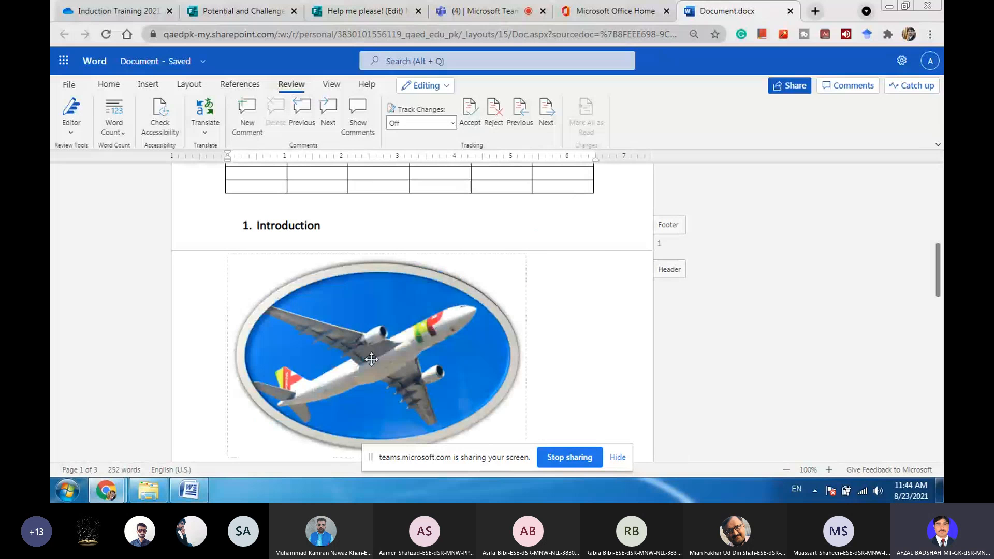
scroll(371, 359, "down", 5)
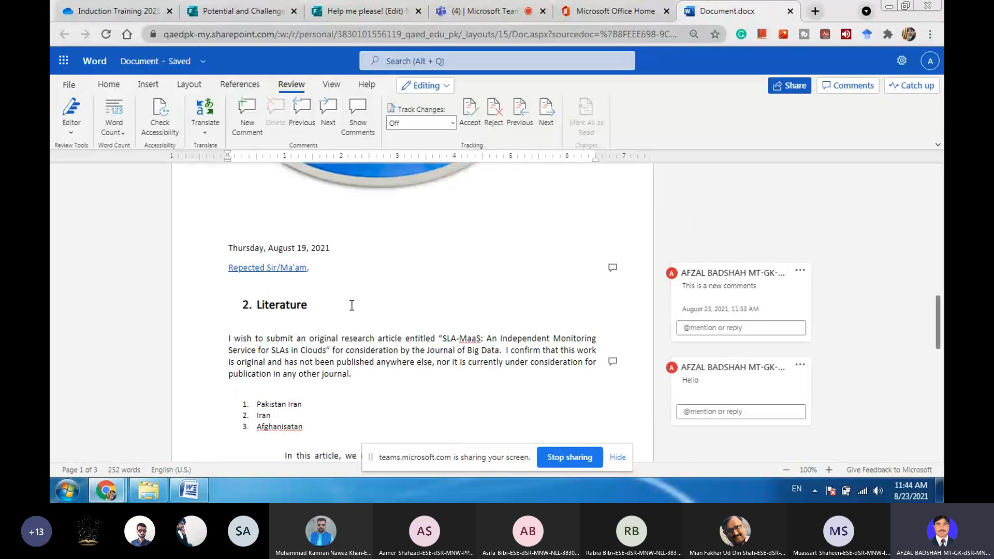
left_click(228, 338)
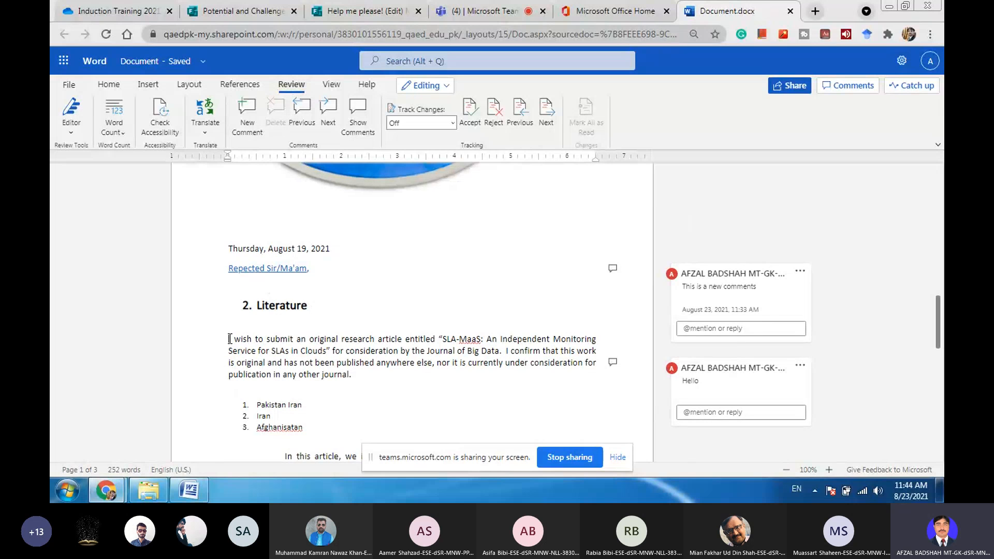
left_click(71, 117)
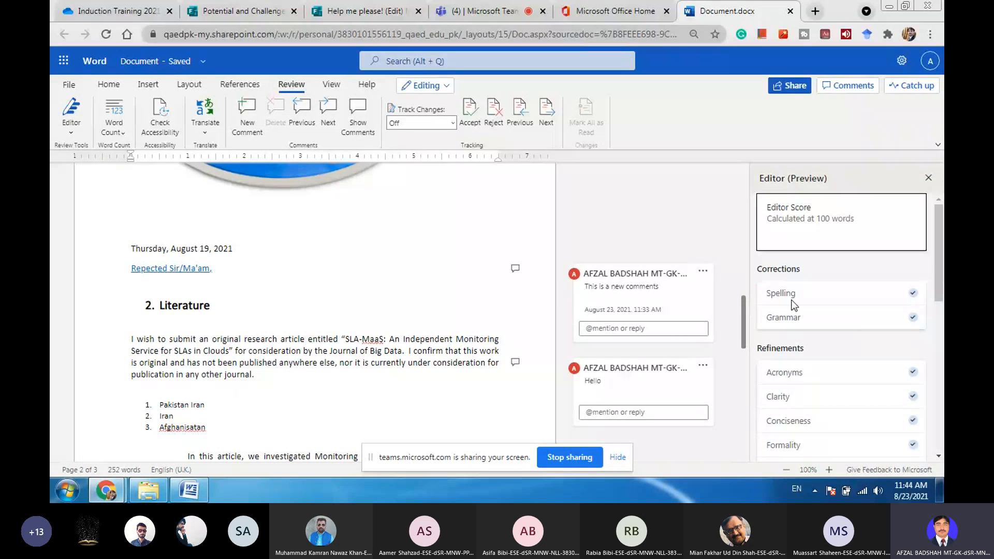
View the document's word count statistics, check the Microsoft Teams meeting and return to Document.docx
left_click(114, 115)
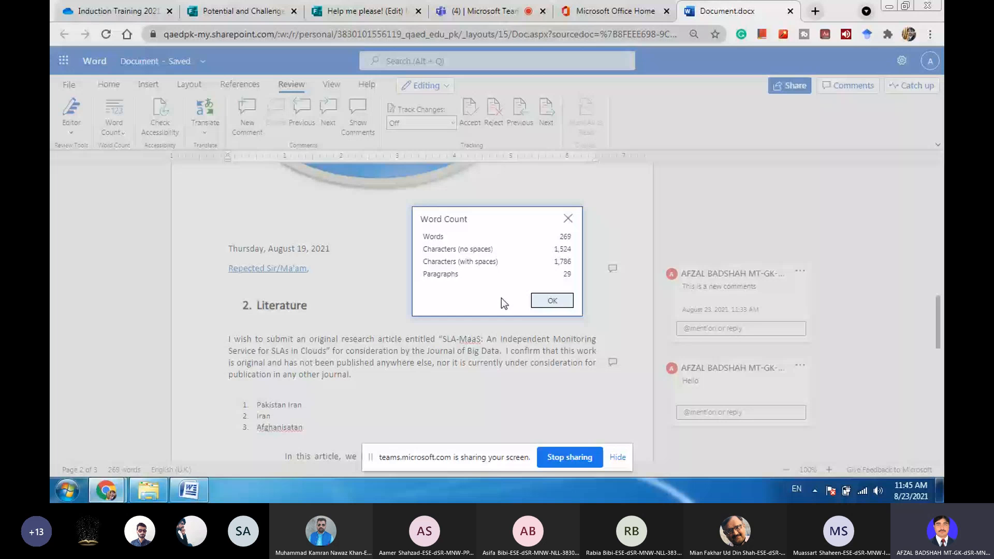
left_click(551, 300)
left_click(524, 7)
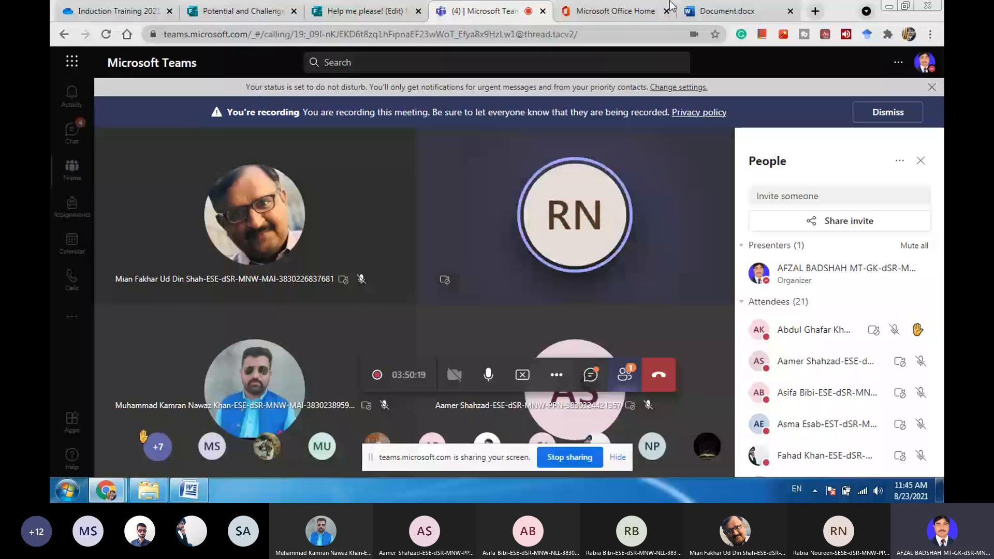
left_click(740, 9)
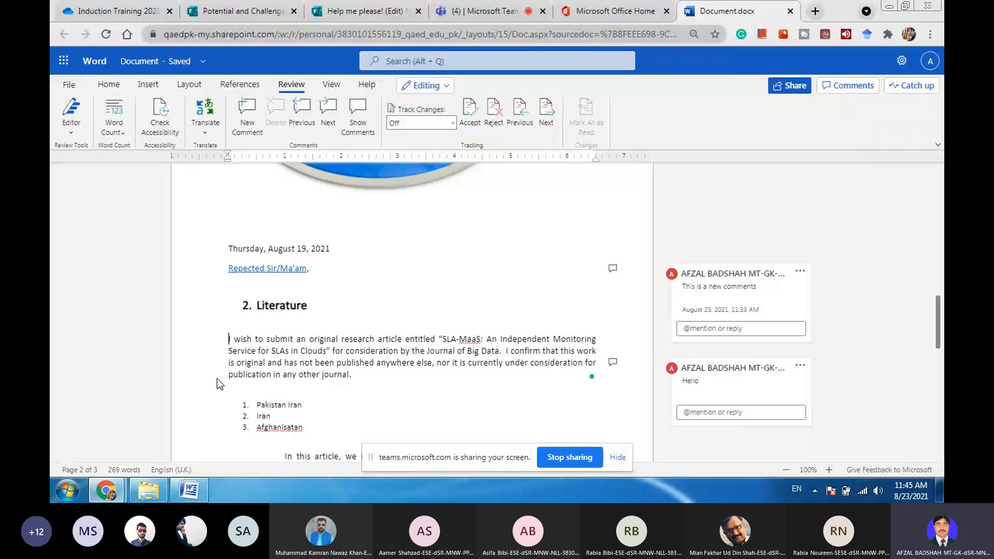
Try adding text on a new blank line between the Literature heading and its first paragraph
double_click(285, 305)
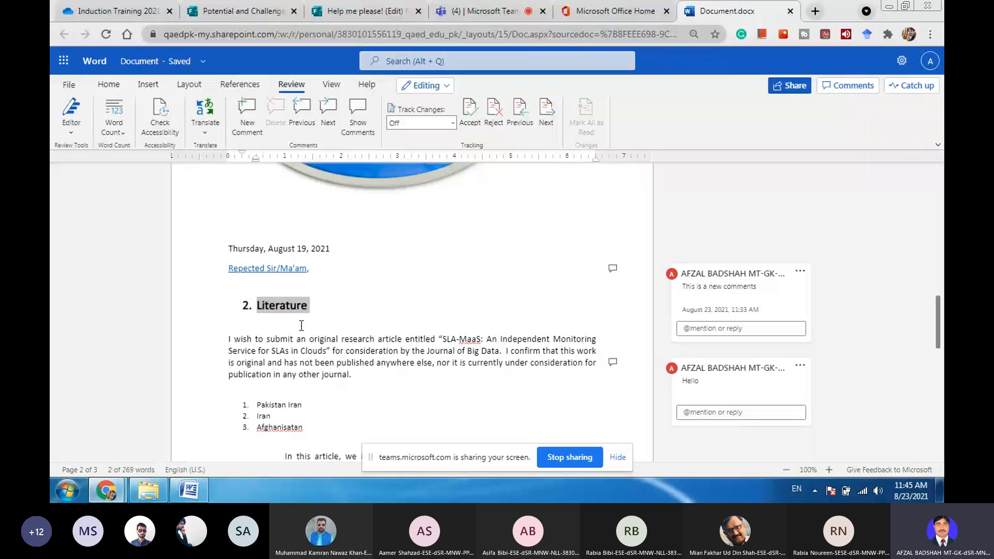
left_click(288, 323)
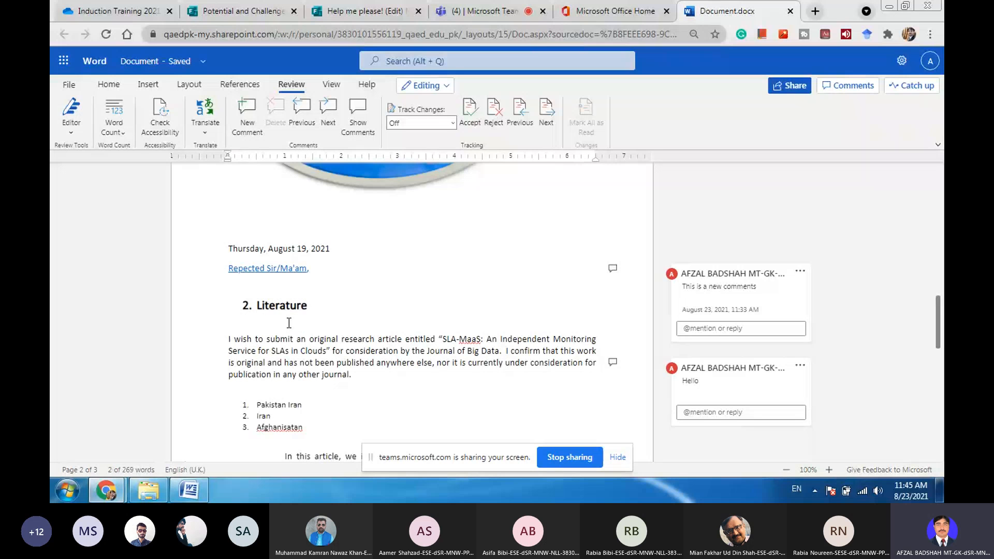
left_click(231, 339)
key("Return")
key("Return")
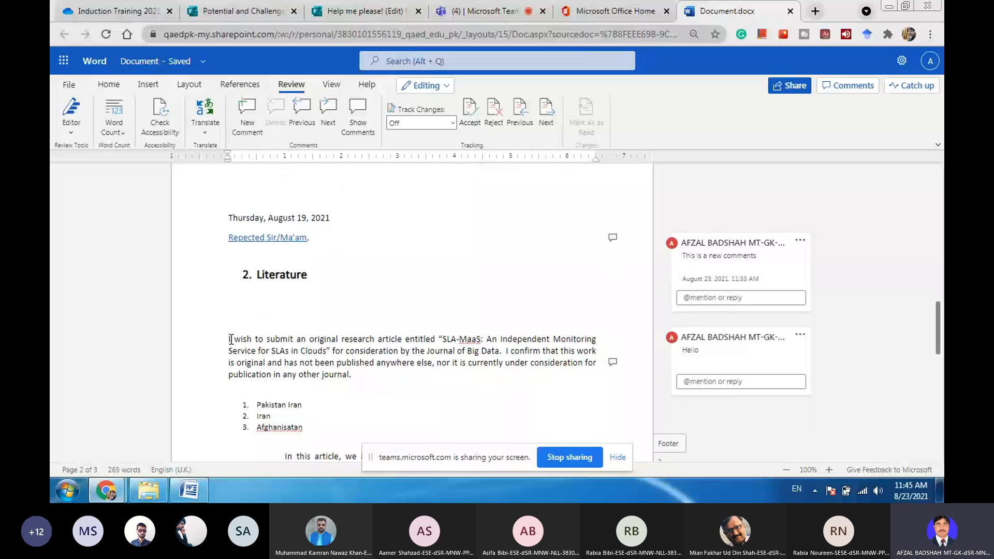
key("Up")
type("Hu")
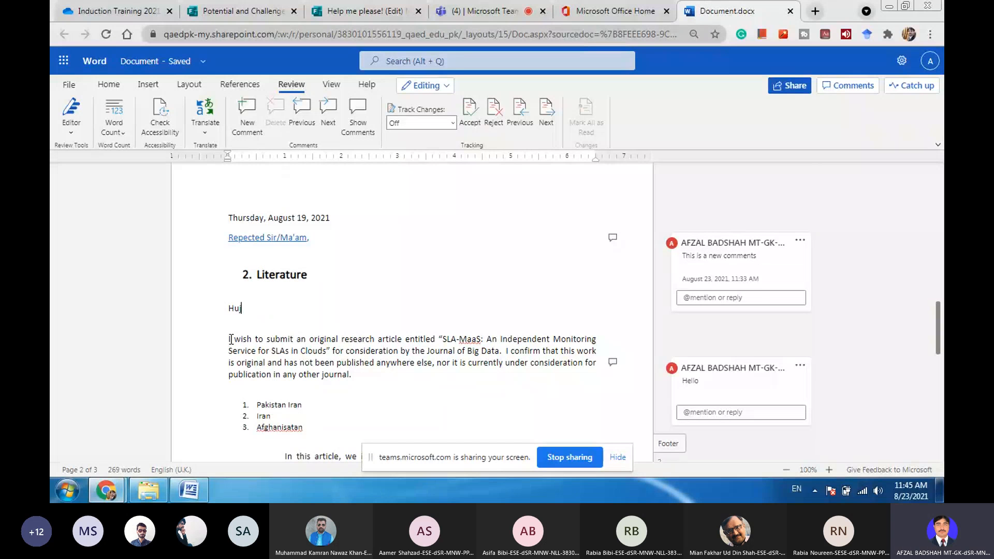
key("BackSpace")
key("BackSpace")
Underline the Literature heading and remove the extra blank lines below it
left_click_drag(309, 275, 257, 275)
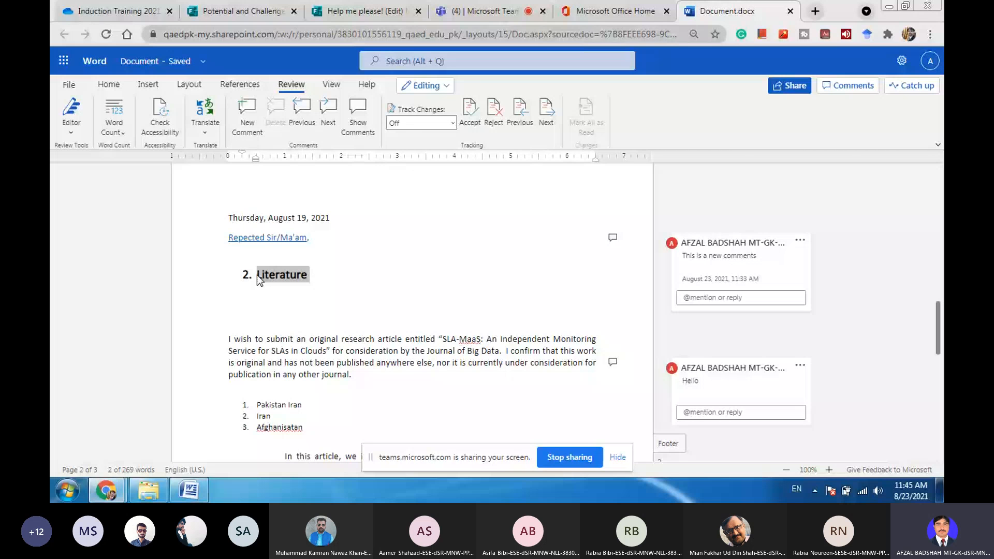
left_click(116, 83)
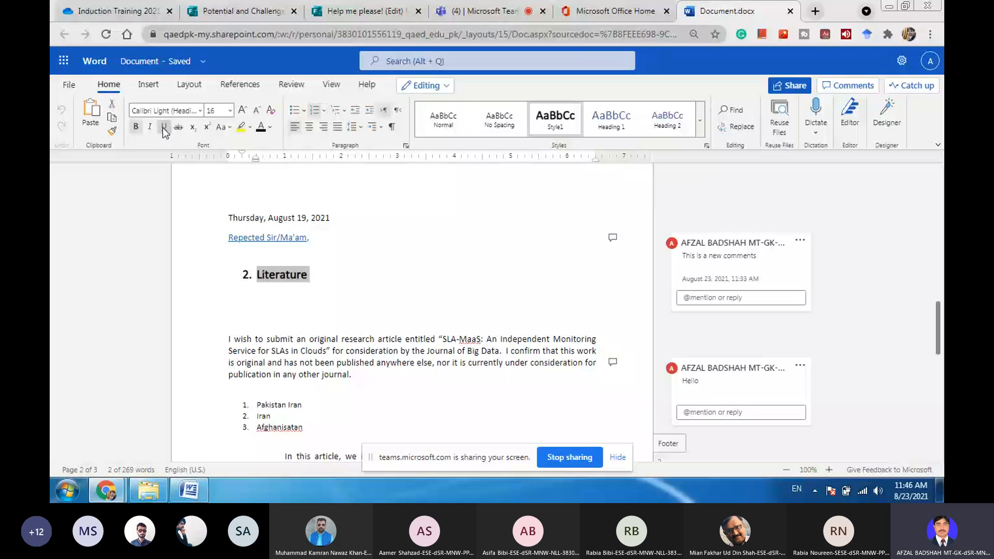
left_click(164, 127)
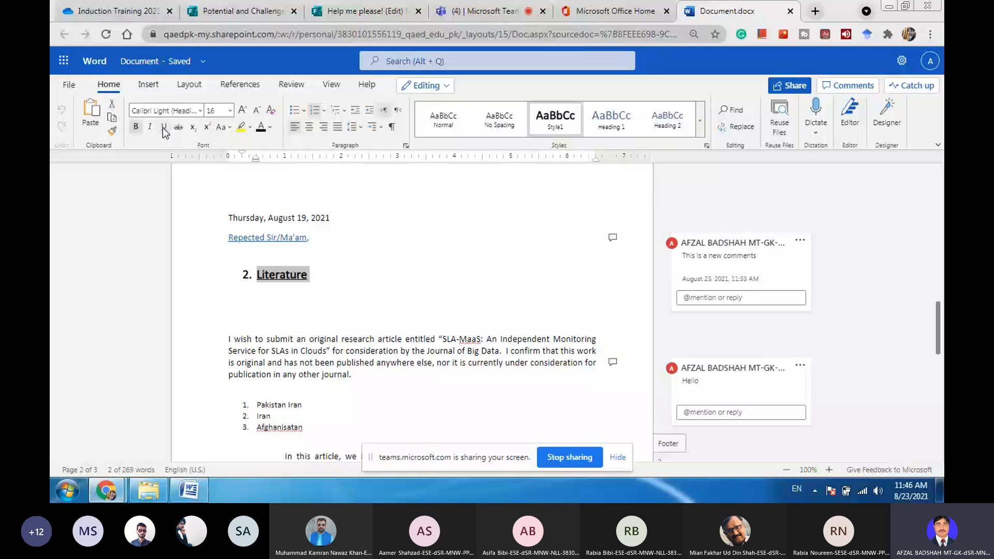
double_click(301, 324)
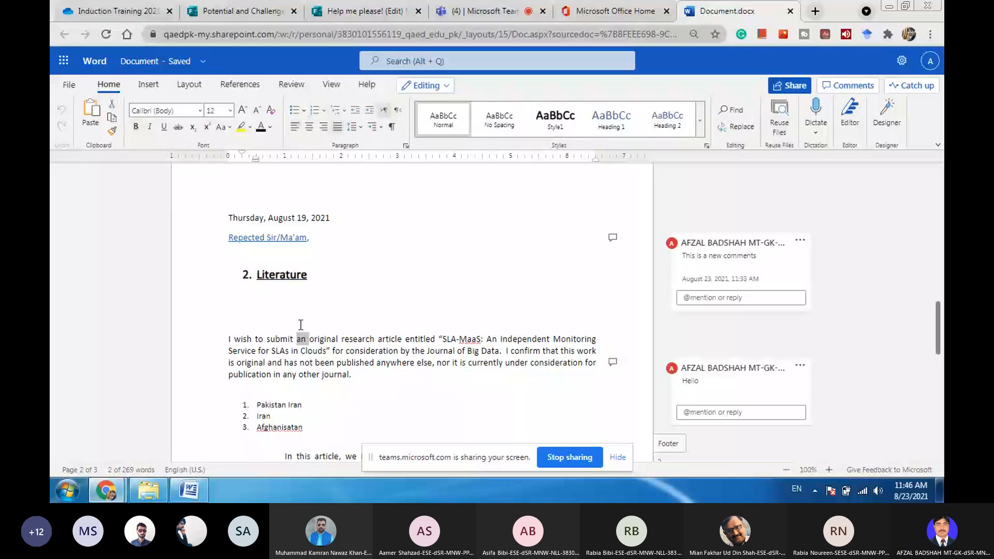
left_click(272, 321)
key("BackSpace")
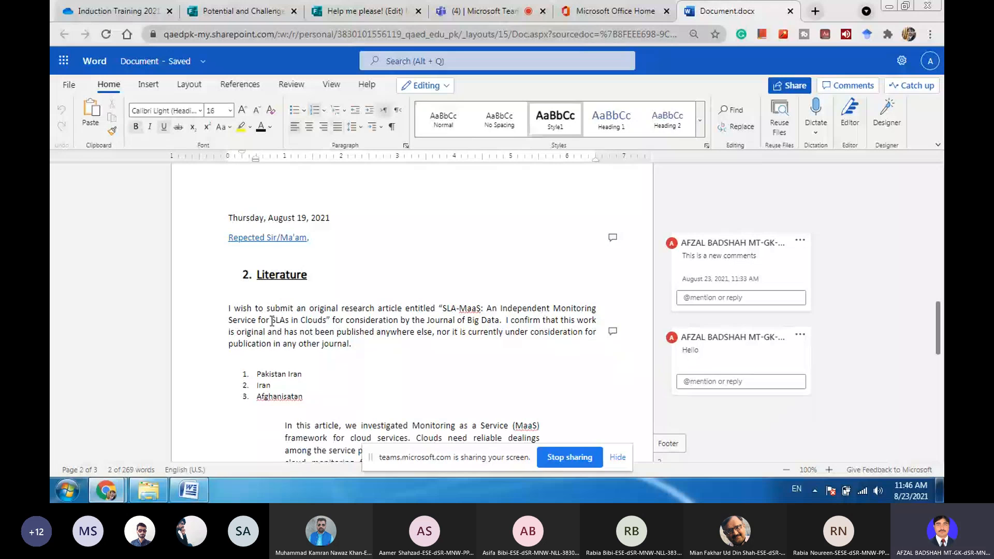
Review the document's word, character and paragraph counts again and close the statistics
left_click(285, 85)
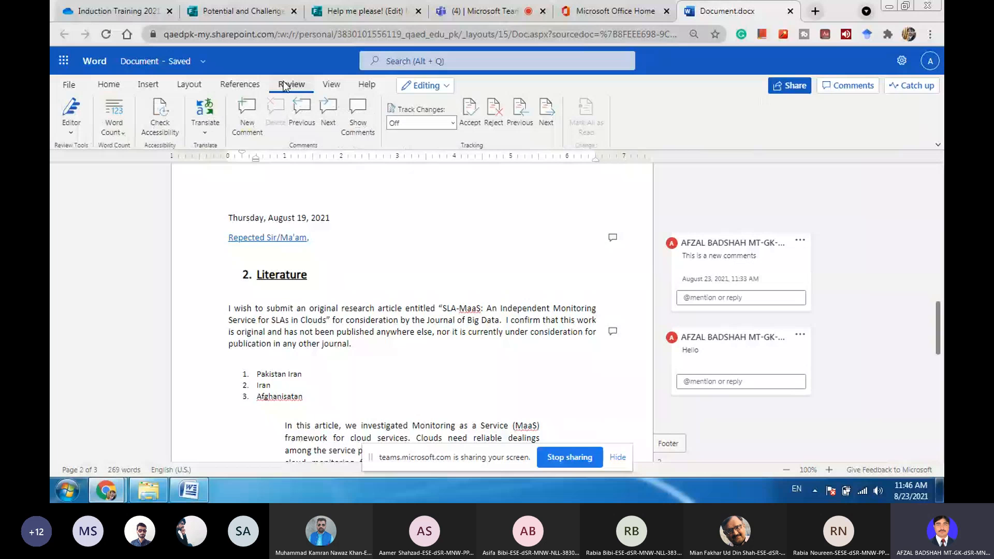
left_click(116, 132)
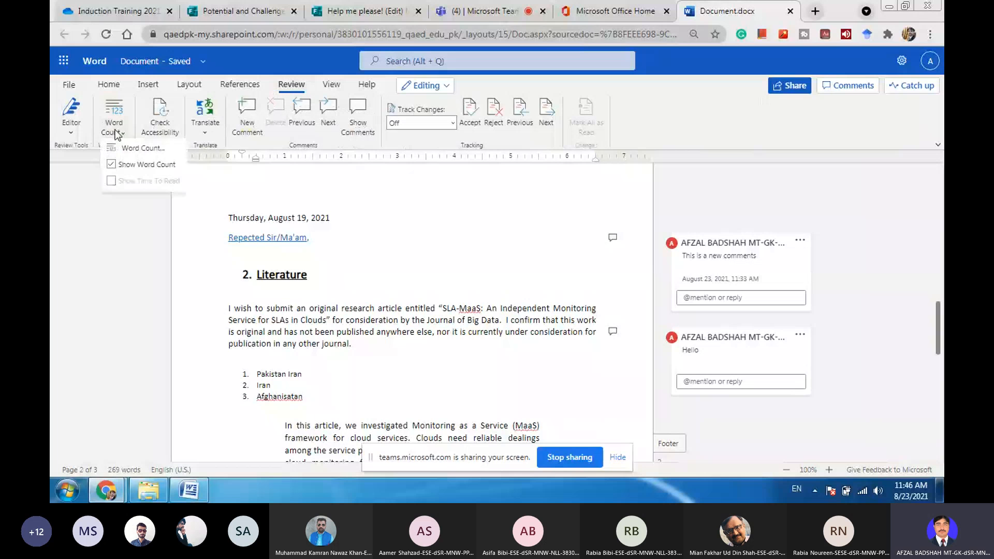
left_click(141, 148)
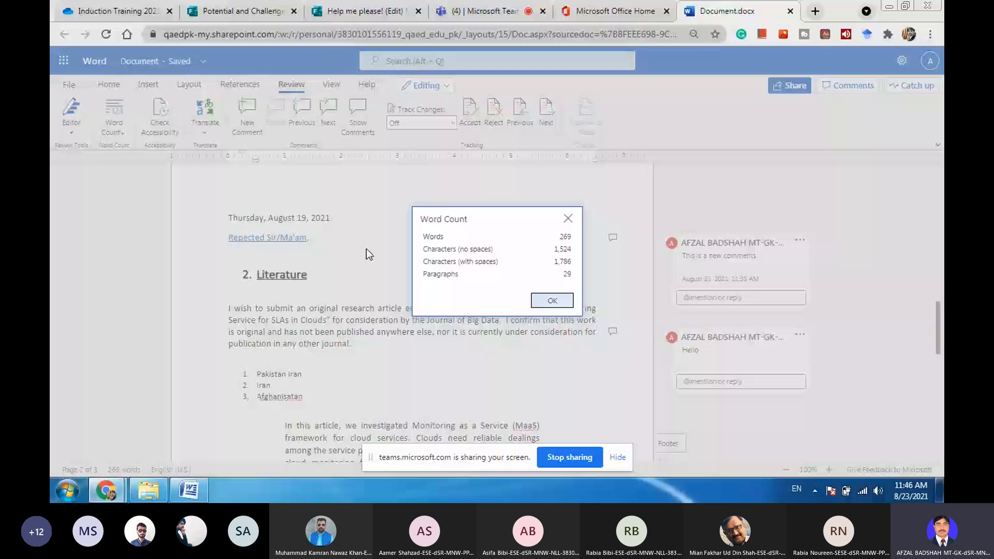
left_click(568, 218)
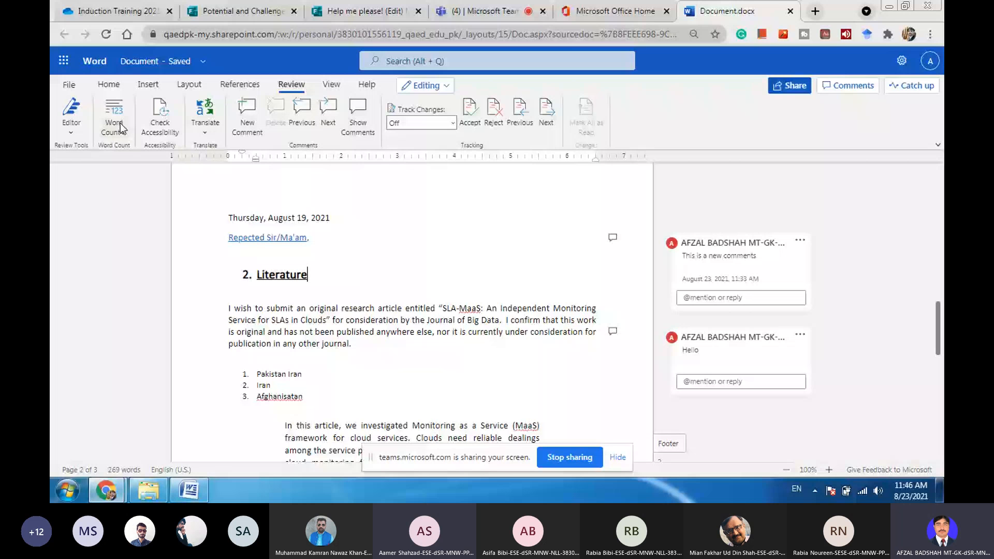
Run the accessibility check on the document and review its errors, warnings and tips, with a brief visit to the Teams meeting
left_click(161, 114)
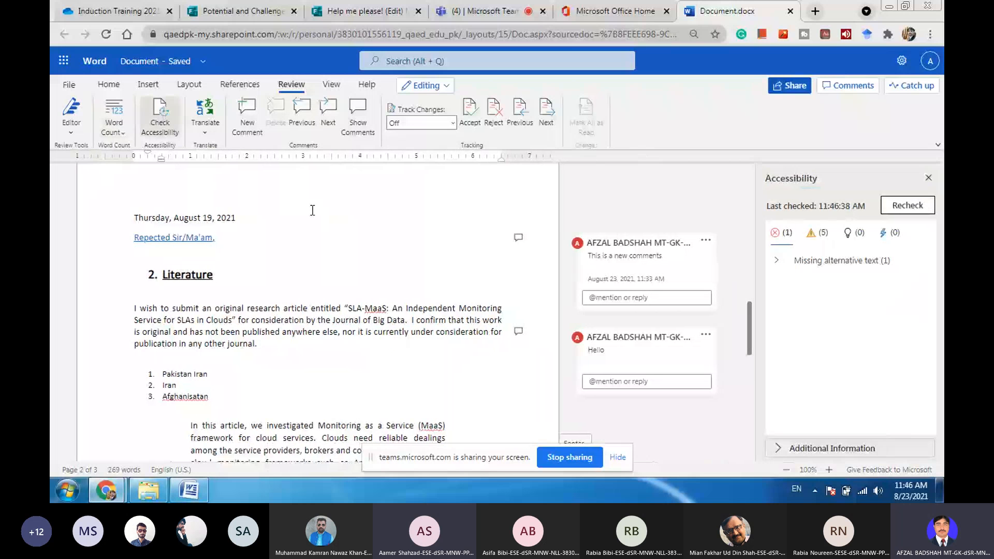
left_click(484, 9)
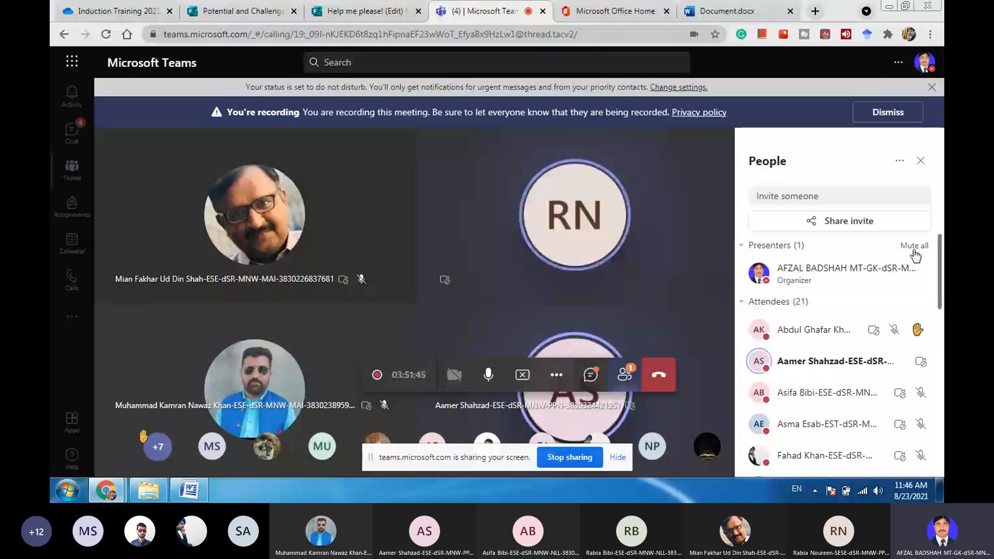
left_click(727, 11)
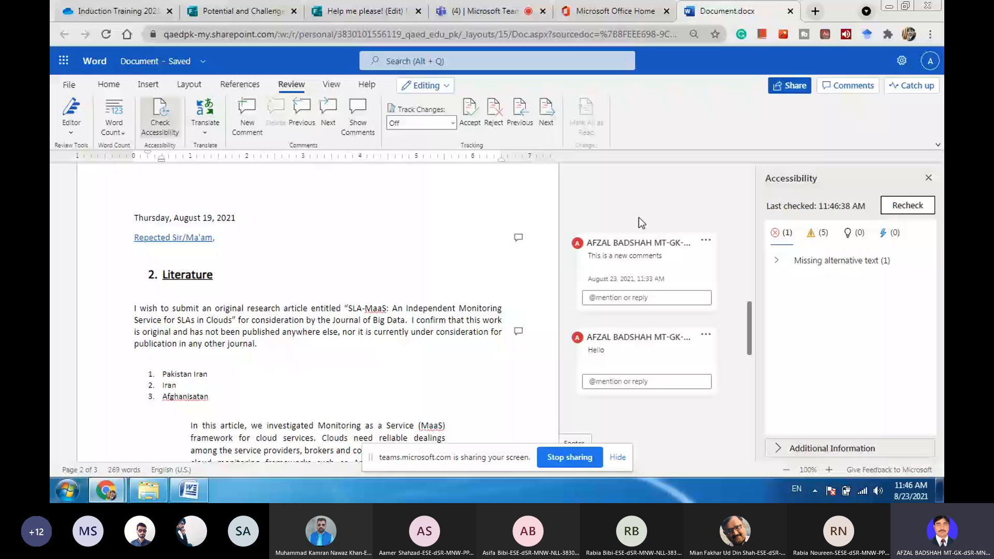
left_click(815, 234)
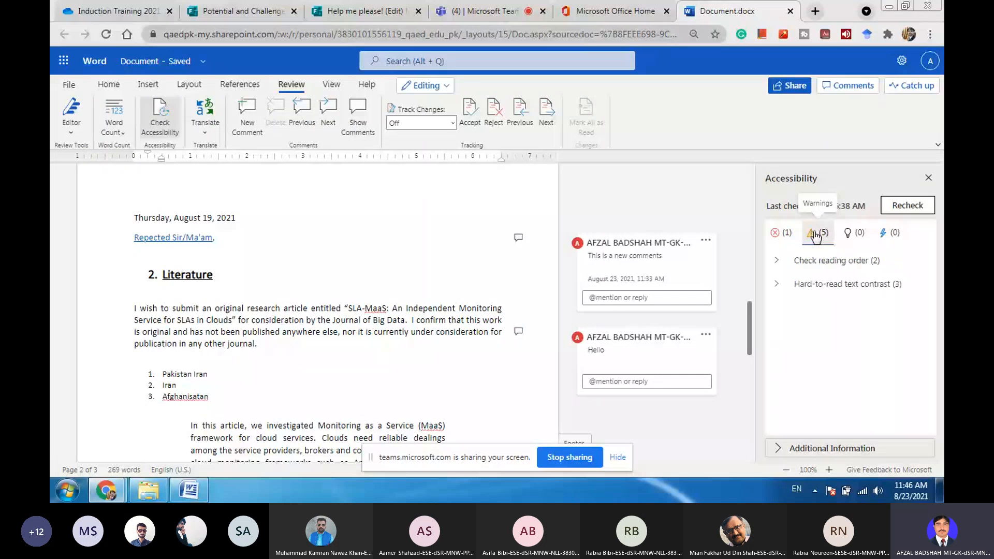
left_click(853, 235)
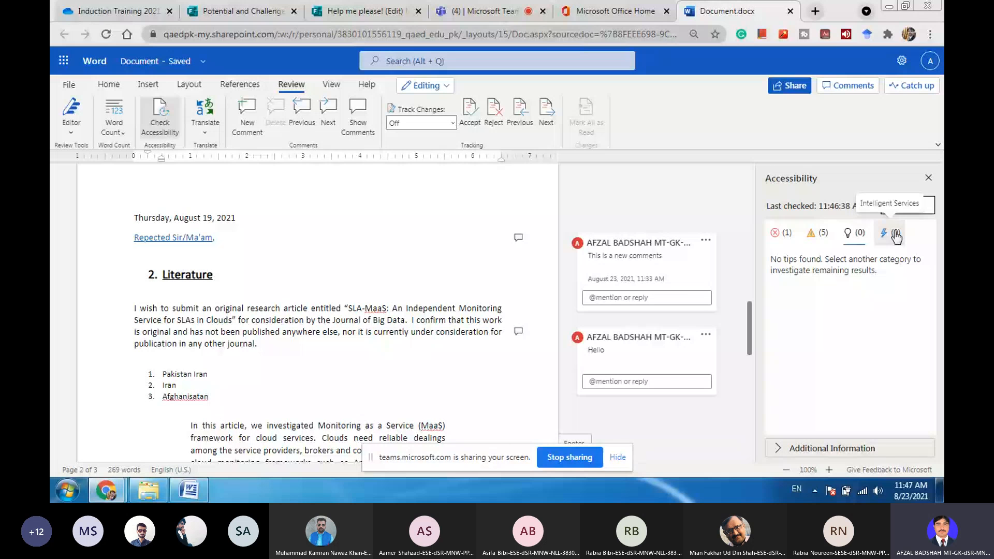
left_click(779, 233)
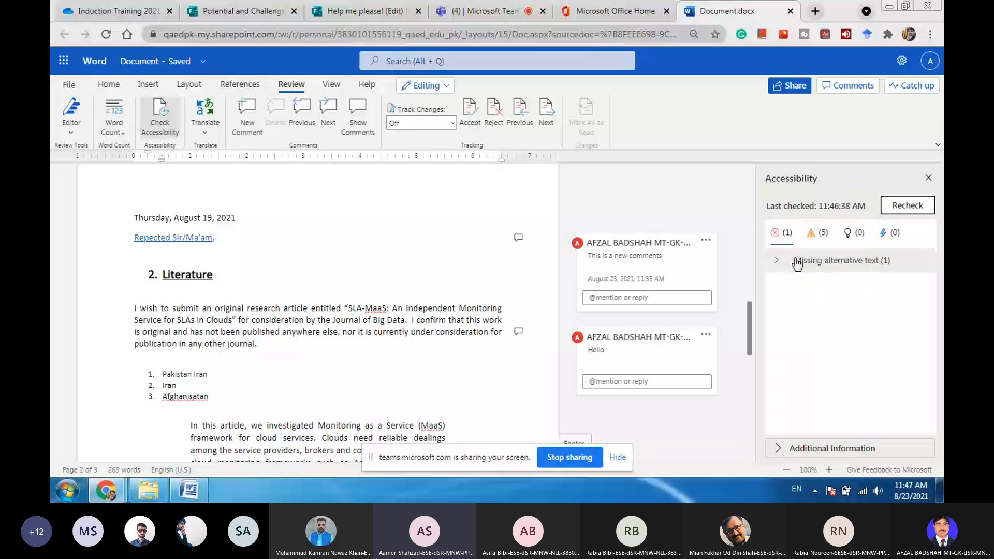
left_click(797, 261)
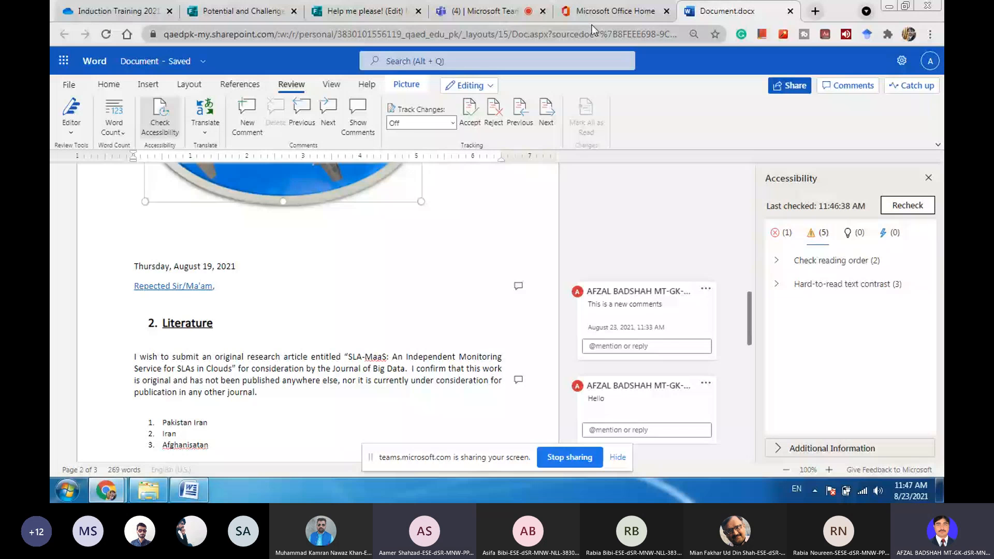
left_click(928, 177)
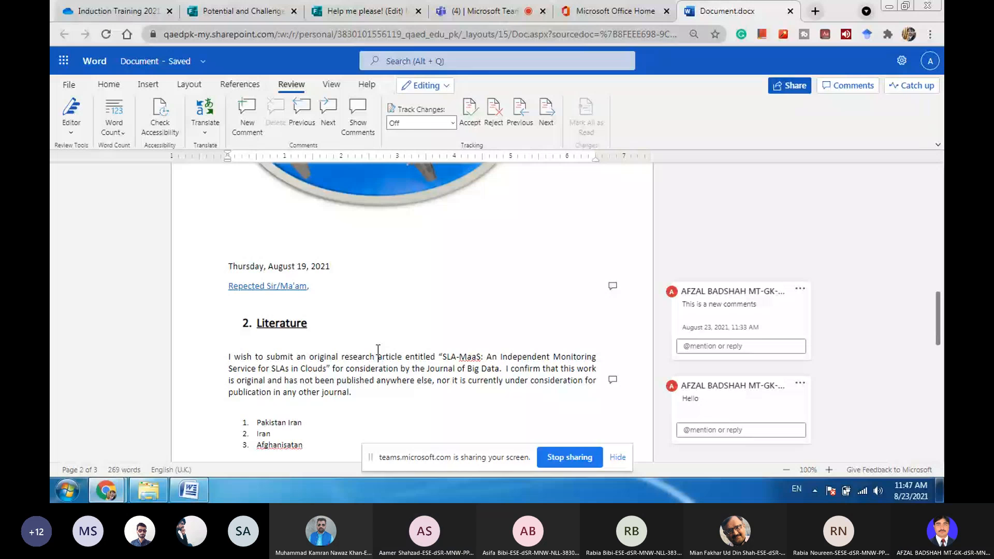
Underline the word "Journal" in the first paragraph below the Literature heading
double_click(270, 324)
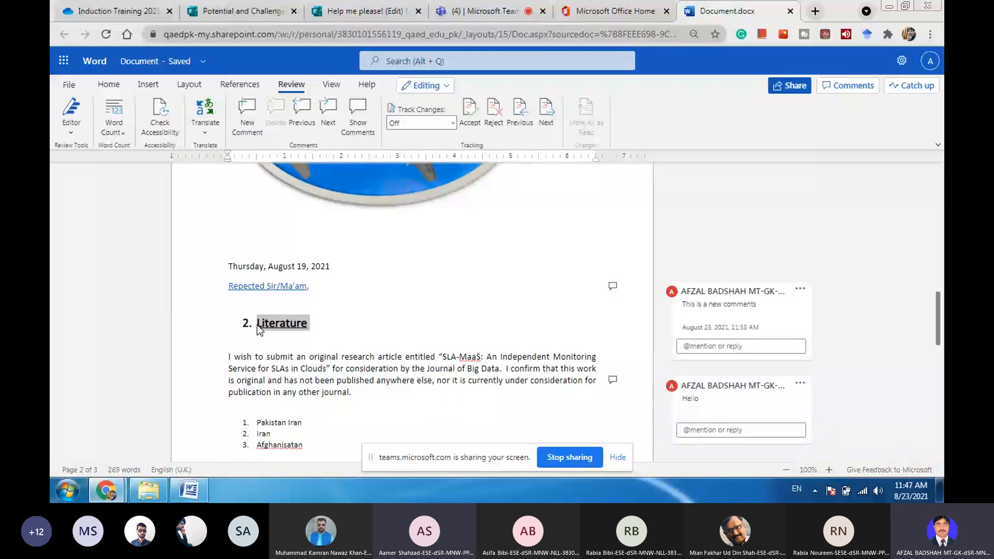
left_click(290, 331)
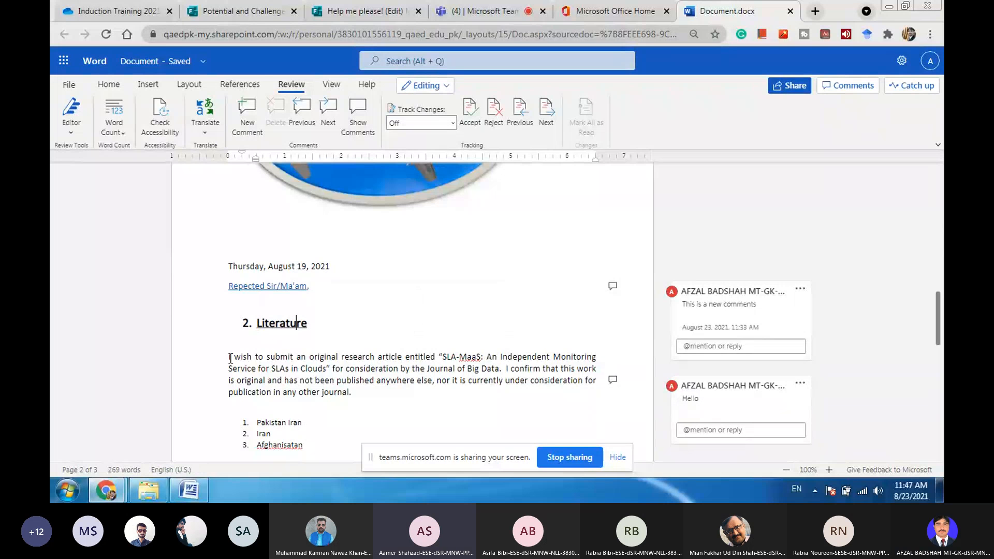
left_click_drag(230, 358, 479, 359)
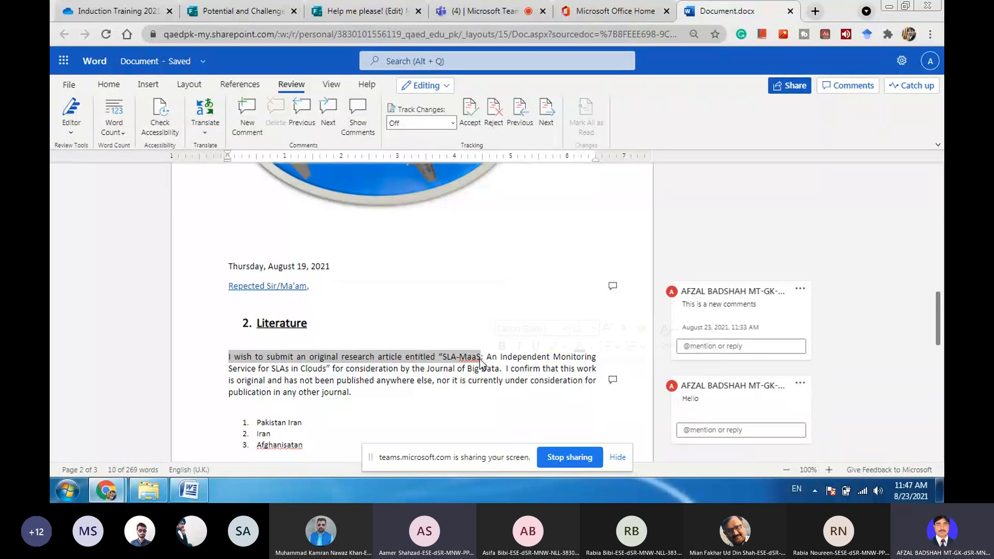
double_click(442, 370)
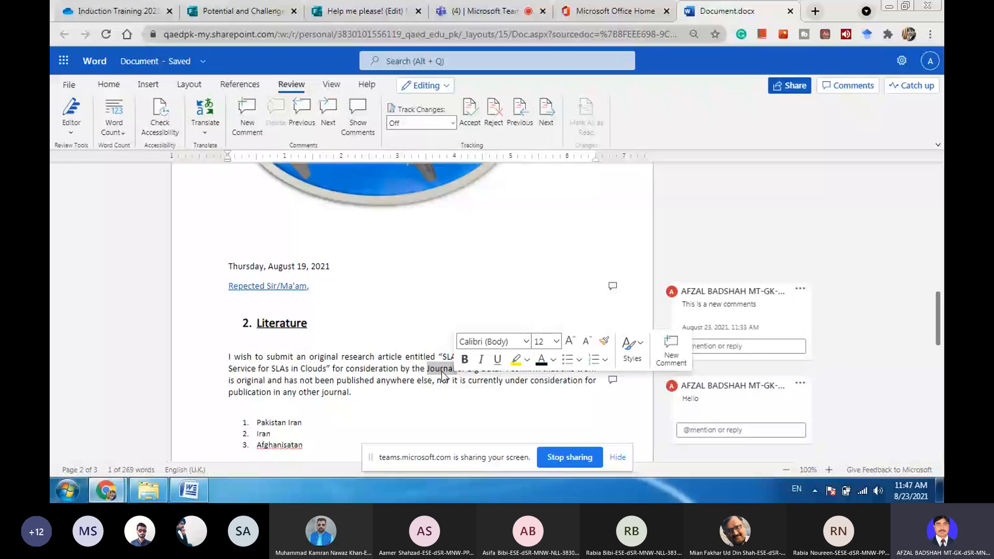
left_click(109, 86)
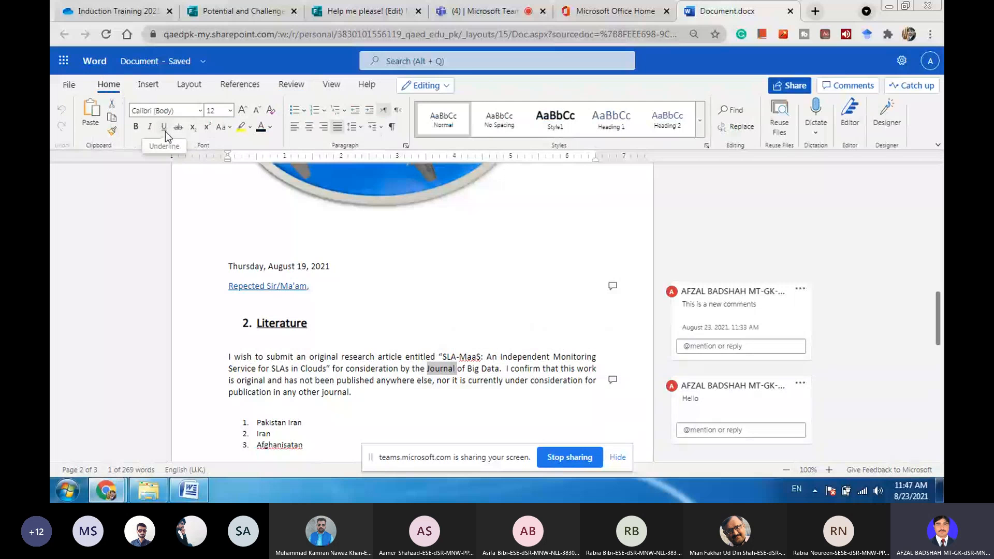
left_click(165, 128)
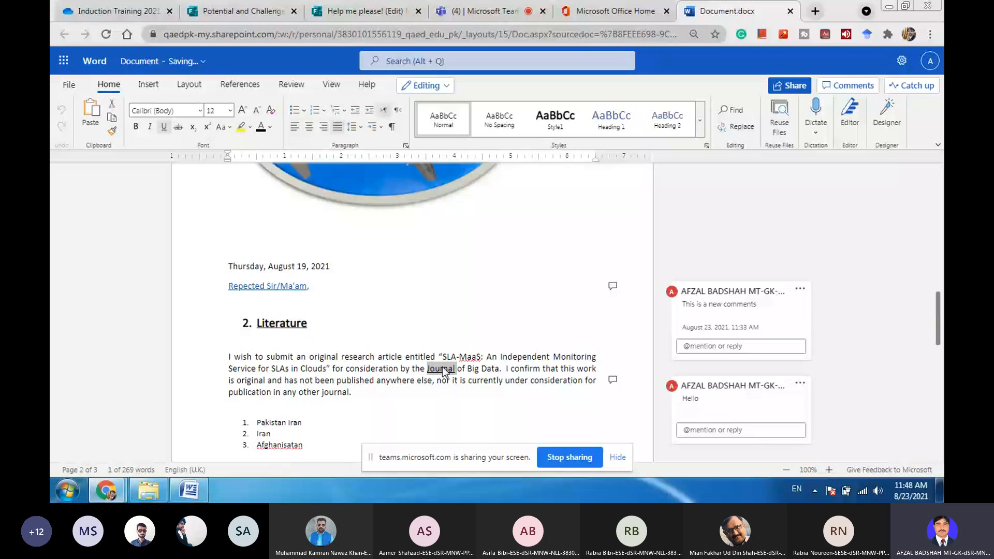
left_click(149, 87)
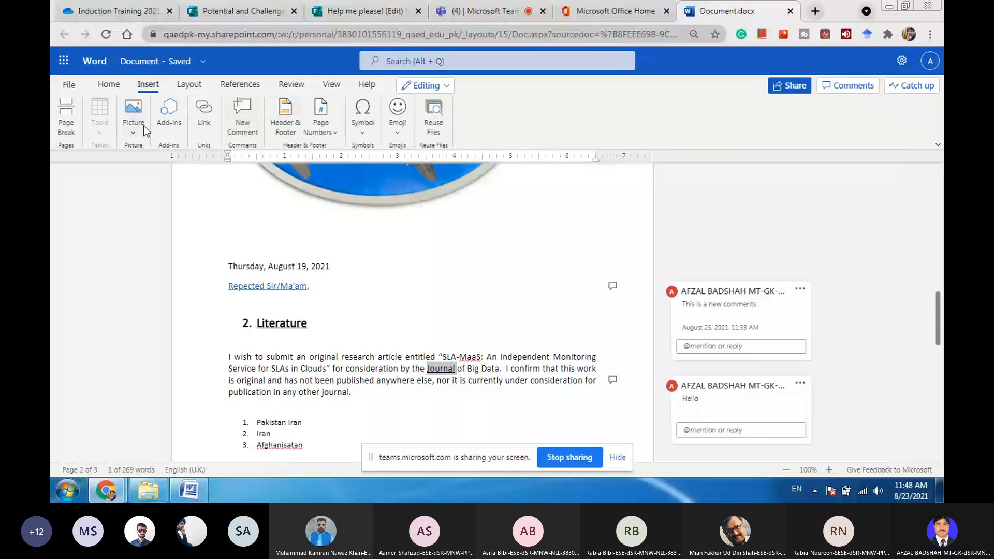
left_click(363, 132)
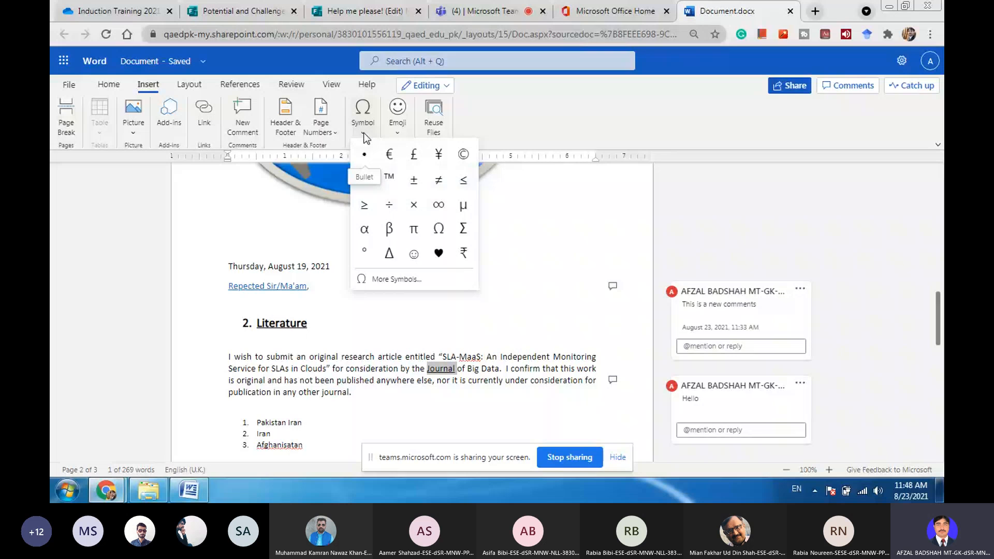
left_click(134, 133)
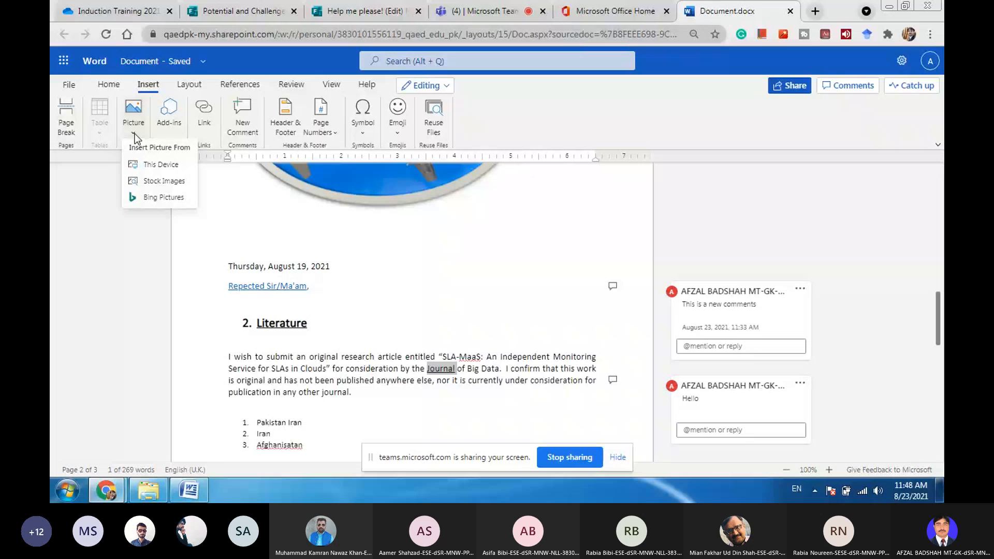
left_click(157, 85)
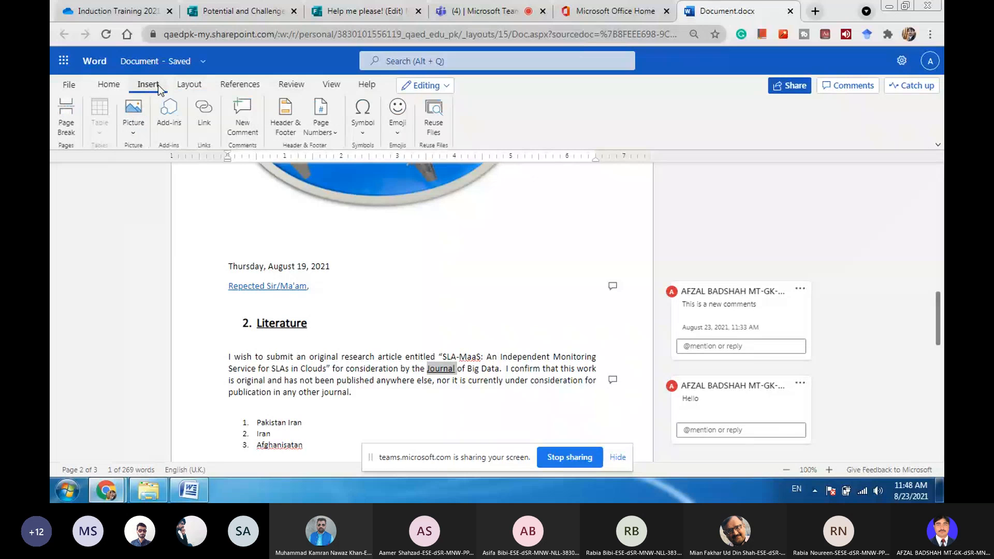
left_click(110, 85)
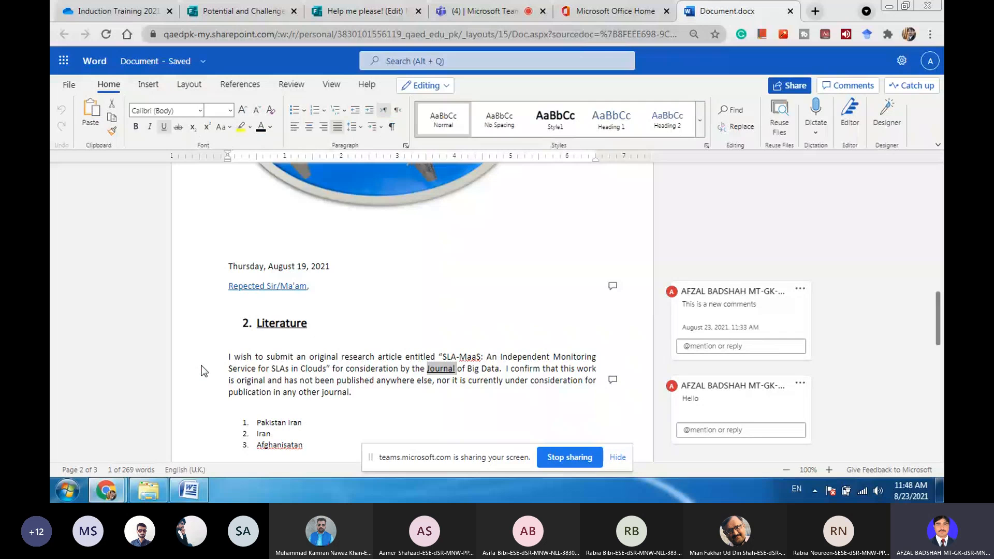
Switch to Document4 in desktop Word and add the line "I love Pakistan" a few lines below the Indroduction heading
left_click(202, 494)
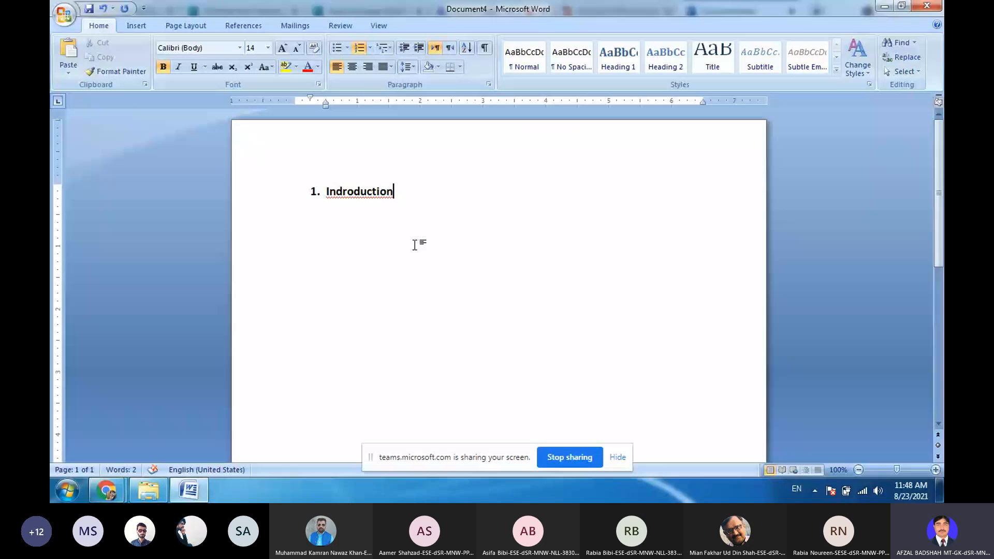
key("Return")
key("Return")
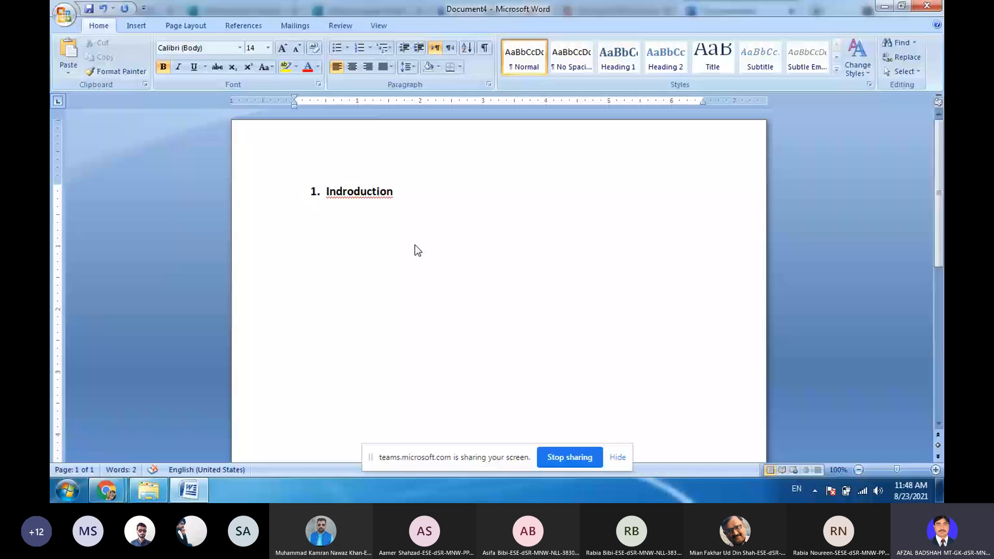
type("I love Pakista")
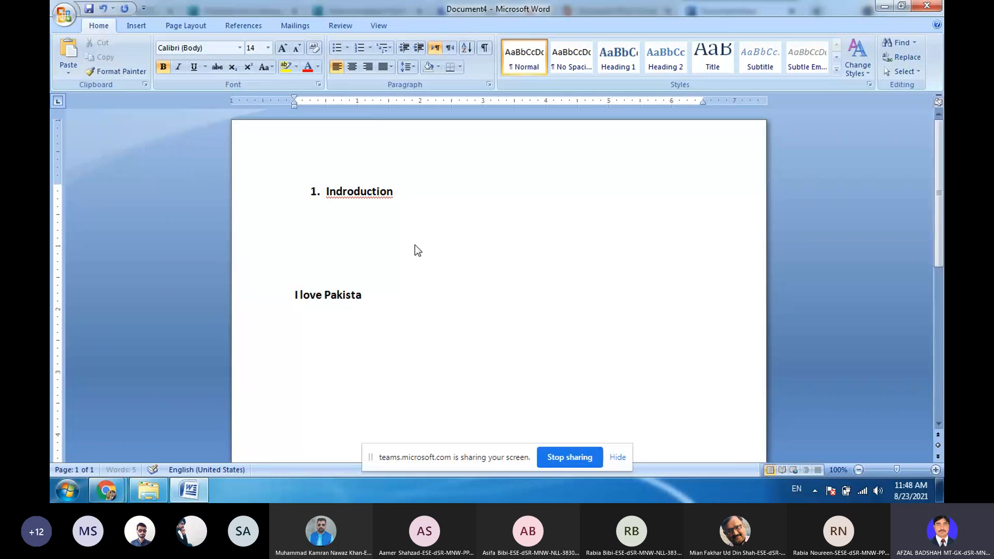
type("n")
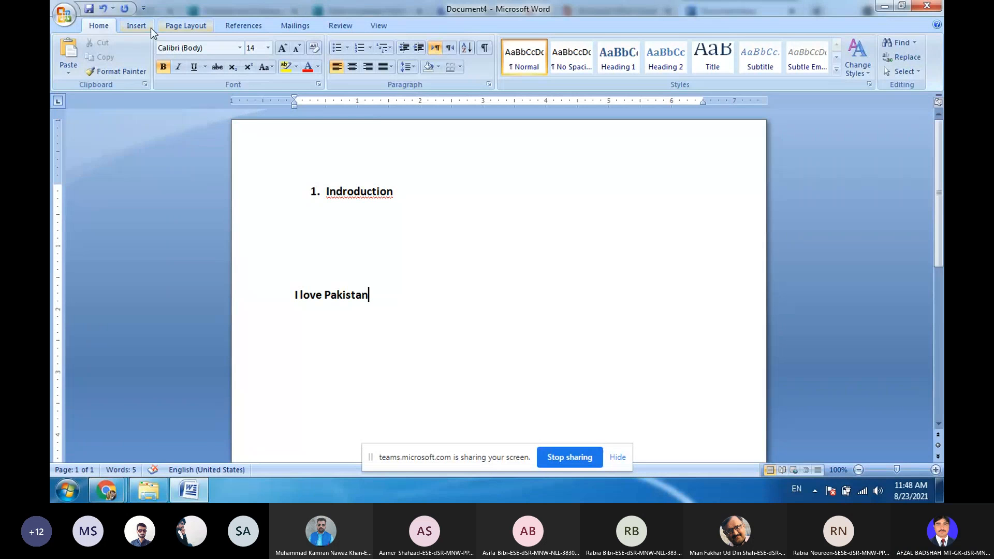
Draw a nearly horizontal line shape about 0.69" long directly beneath the word "Pakistan"
left_click(138, 26)
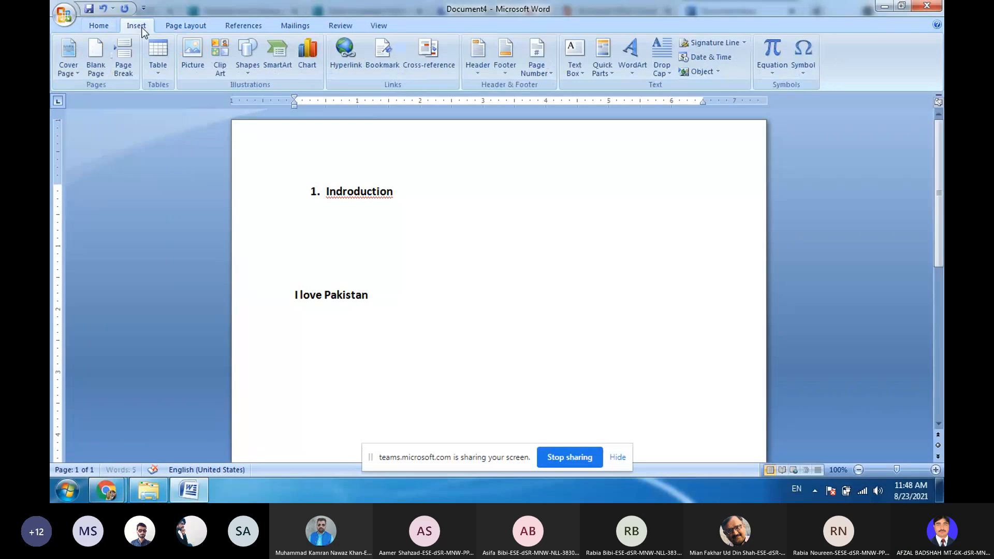
left_click(247, 70)
left_click(262, 100)
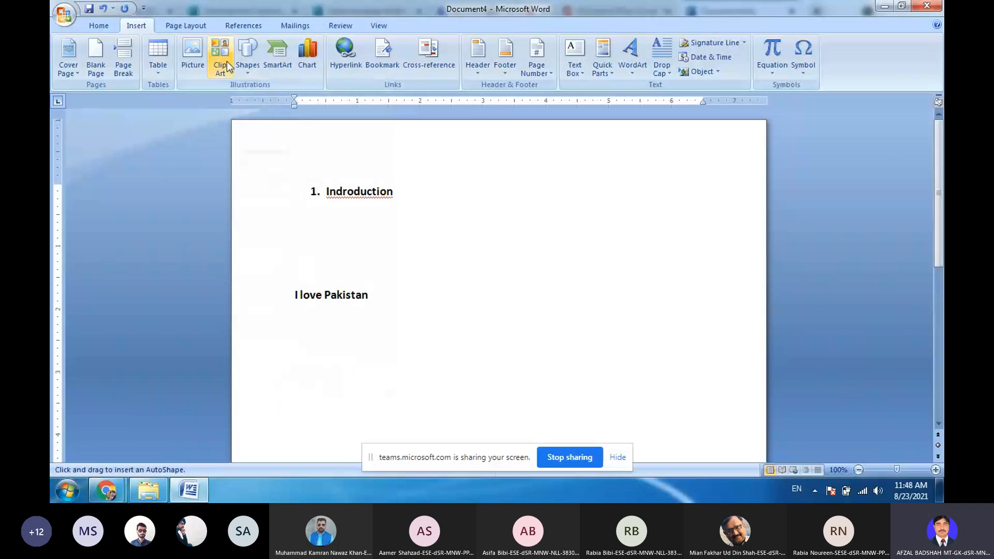
left_click(247, 58)
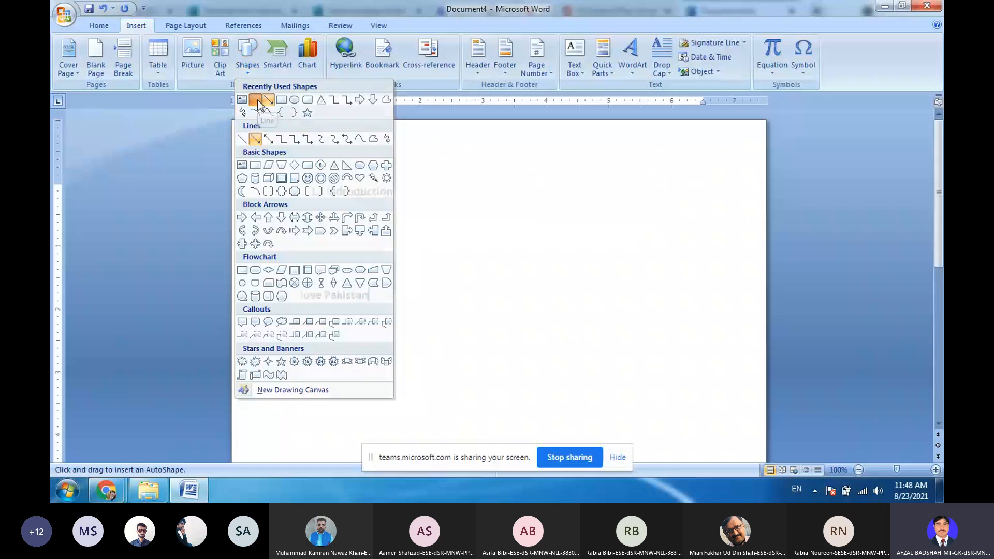
left_click(257, 101)
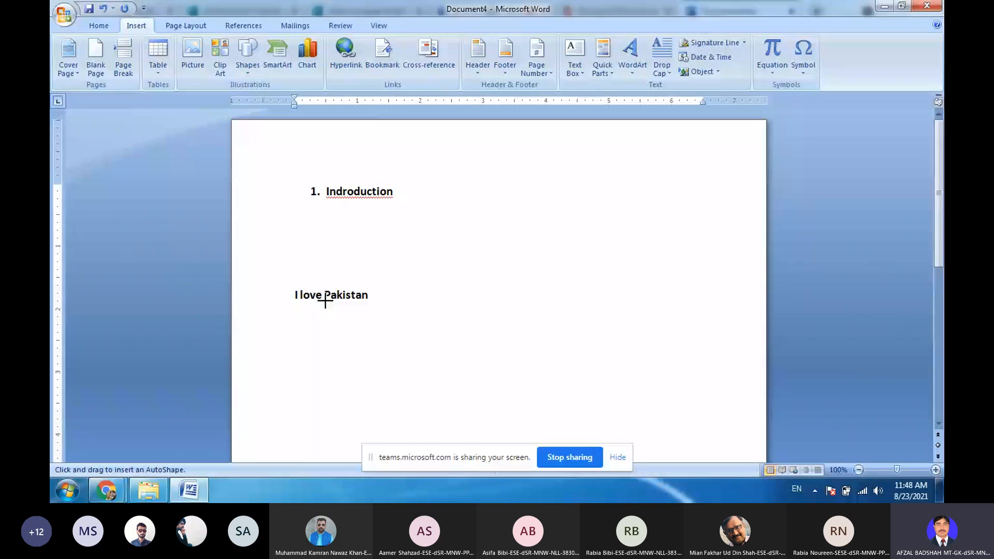
left_click_drag(374, 301, 323, 300)
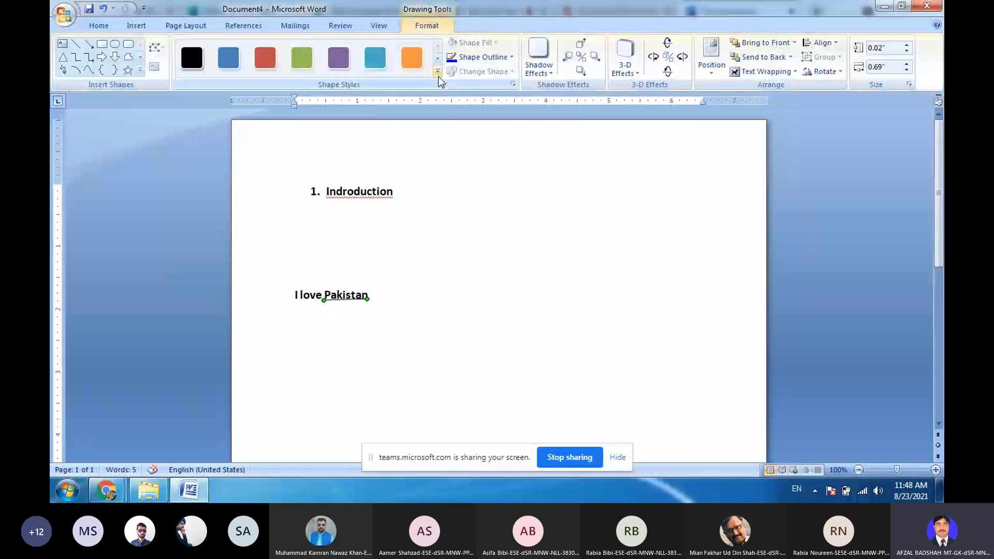
Apply a solid red shape style to the line under "Pakistan" and set its outline weight to ¼ pt
left_click(443, 56)
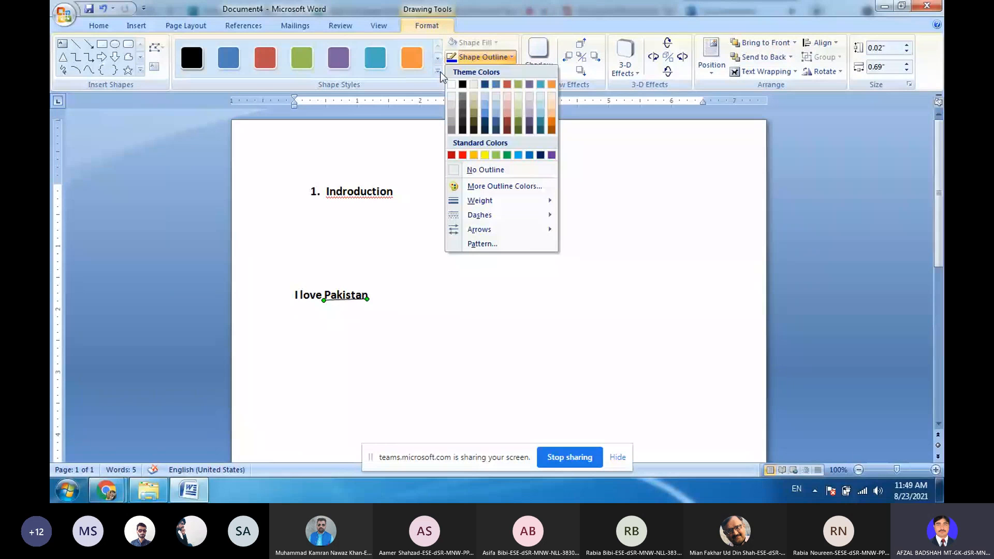
left_click(437, 72)
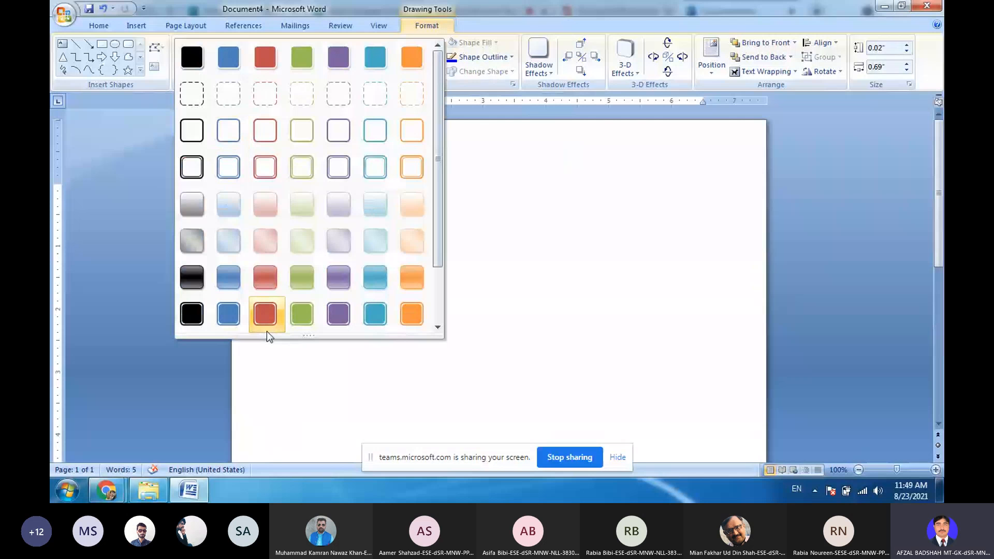
left_click(267, 317)
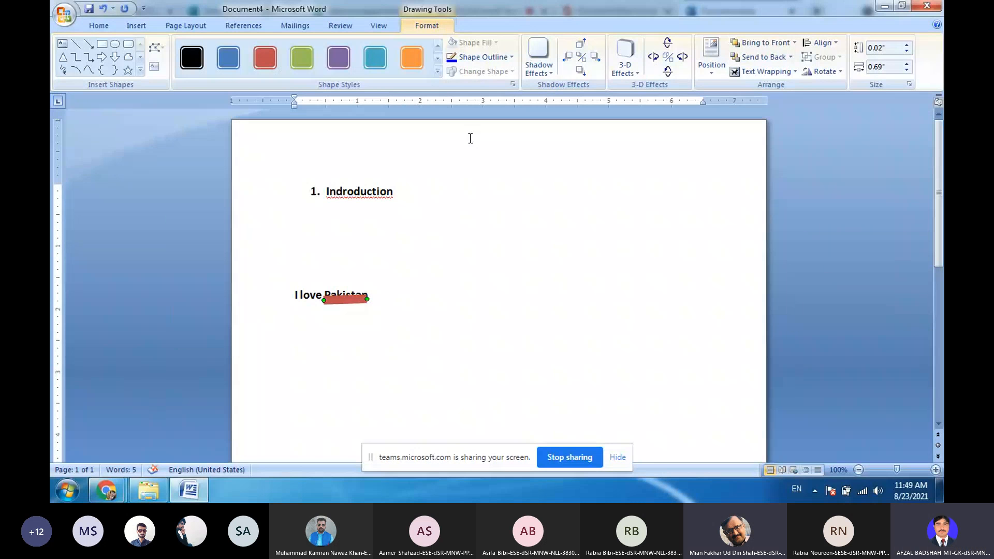
left_click(506, 59)
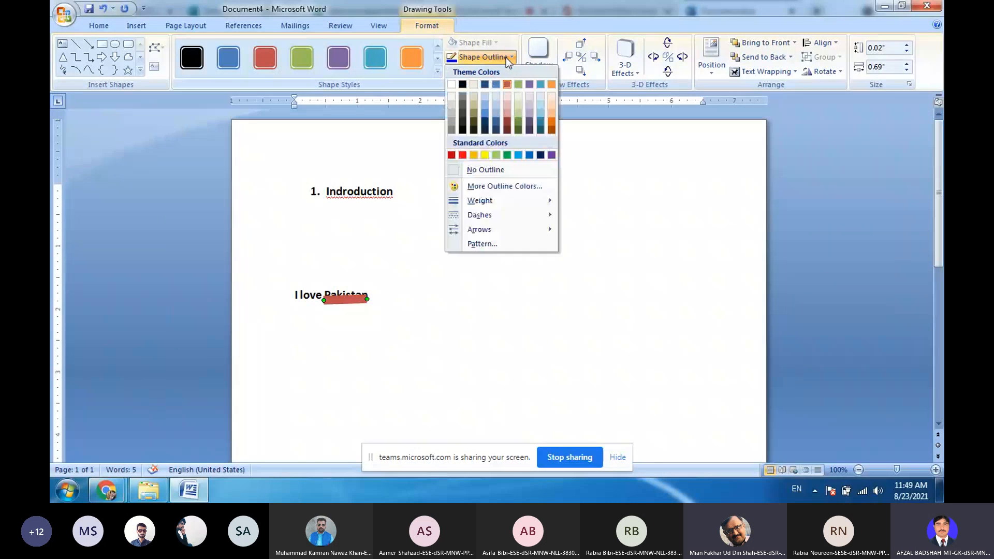
left_click(481, 201)
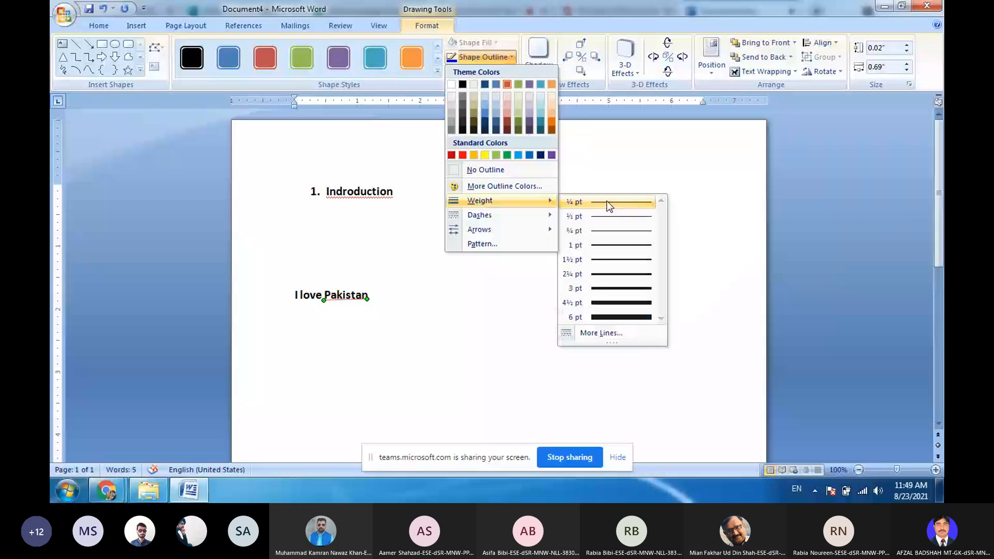
left_click(606, 201)
Switch back to the online document in Chrome and view the spelling suggestions for "MaaS" in the first Literature paragraph
key("alt+Tab")
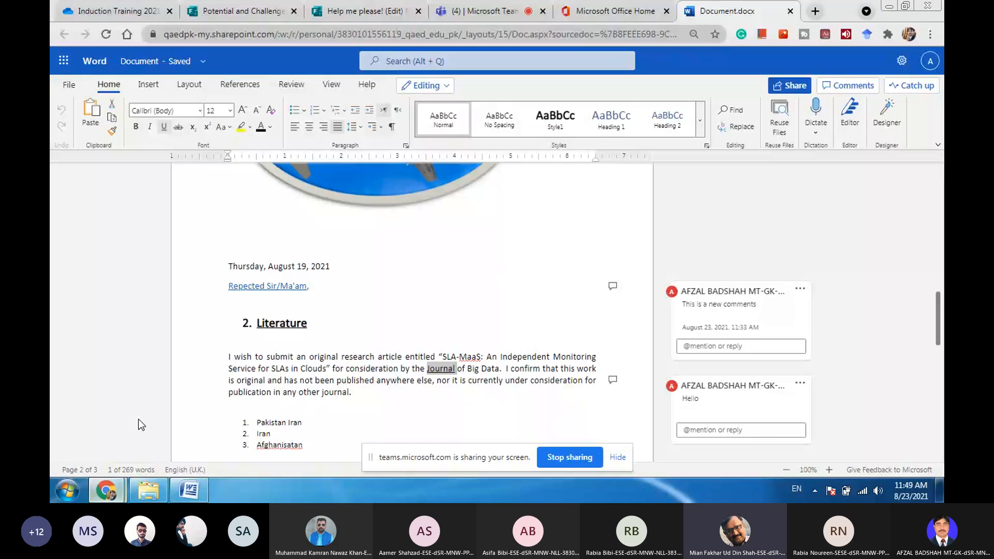
left_click(473, 357)
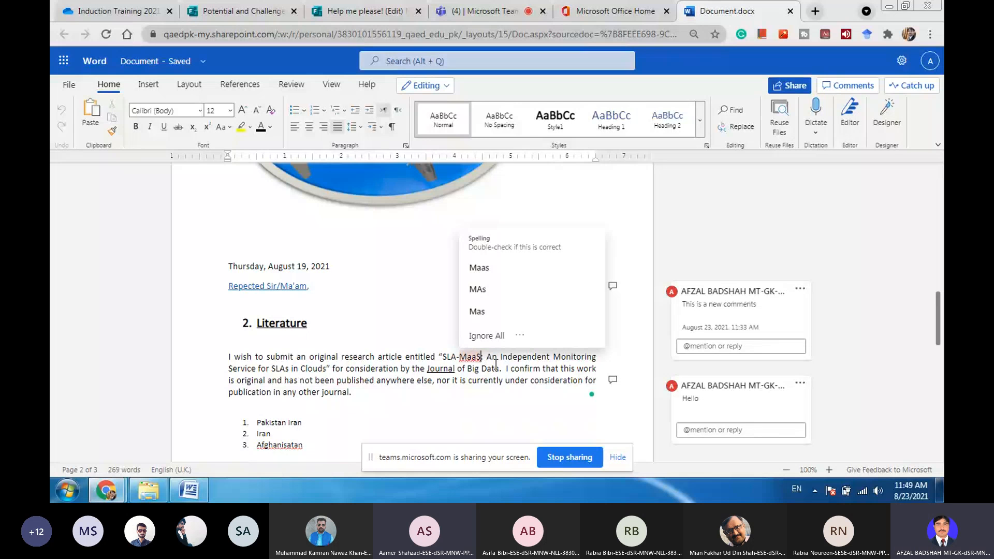
left_click(461, 355)
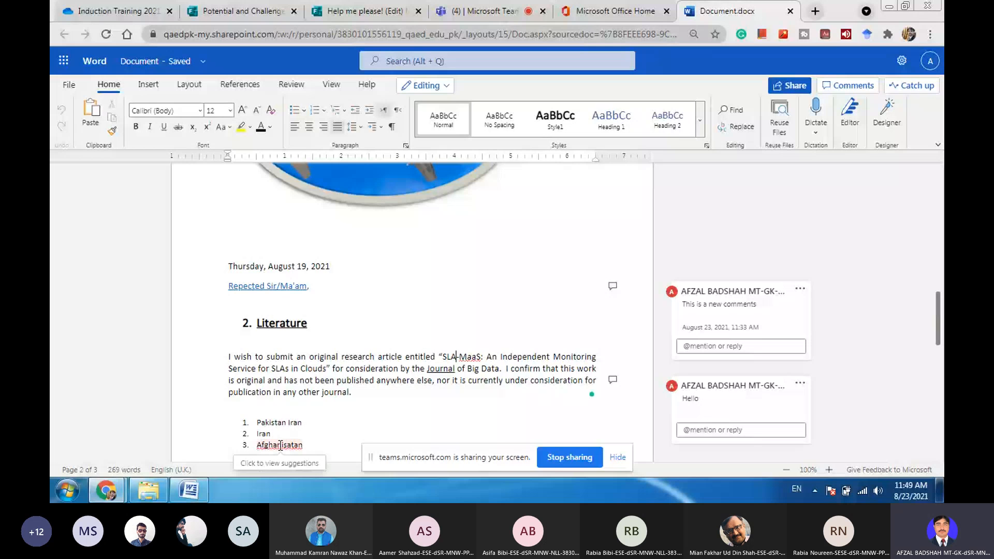
Correct the misspelled "Afghanisatan" in the numbered list to the suggested spelling "Afghanistan"
scroll(280, 445, "down", 3)
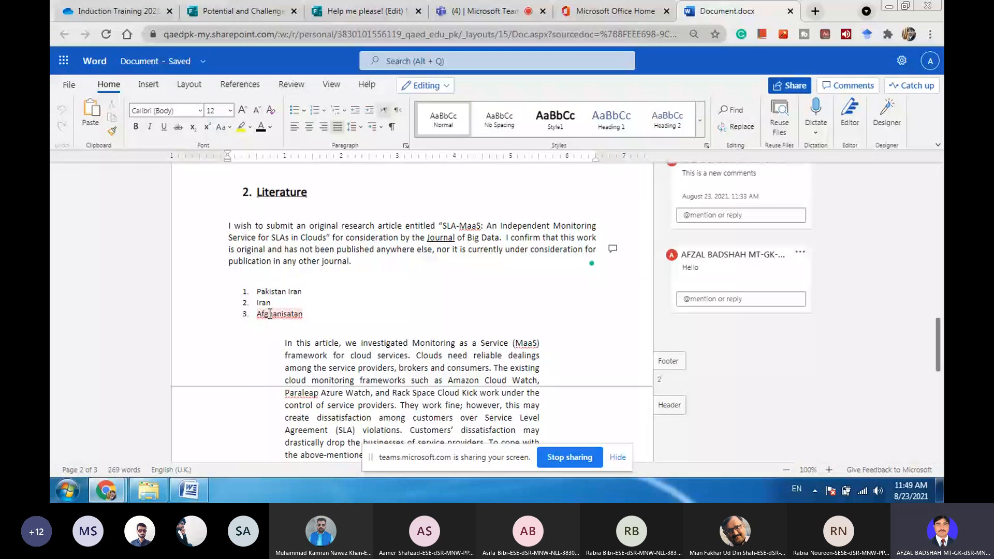
right_click(269, 314)
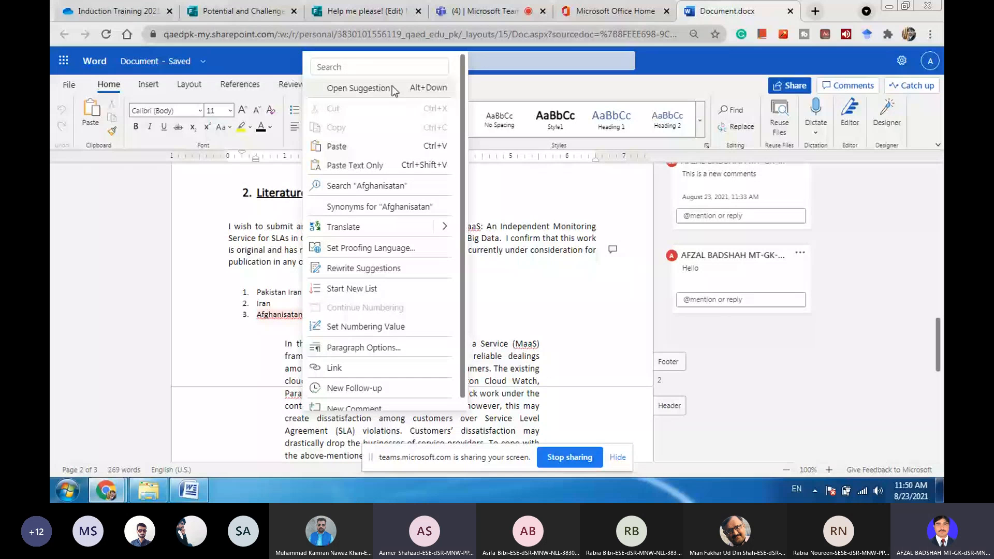
left_click(360, 89)
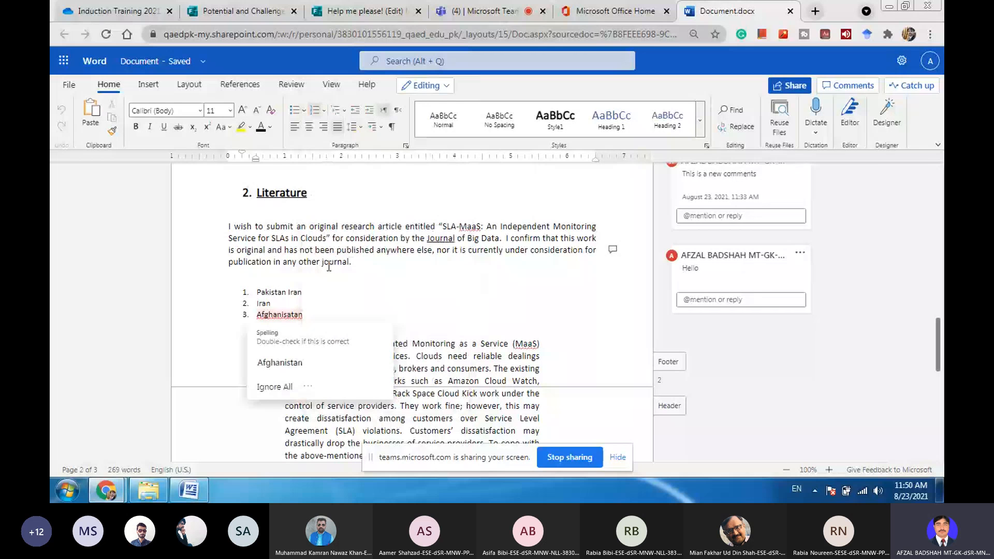
left_click(281, 363)
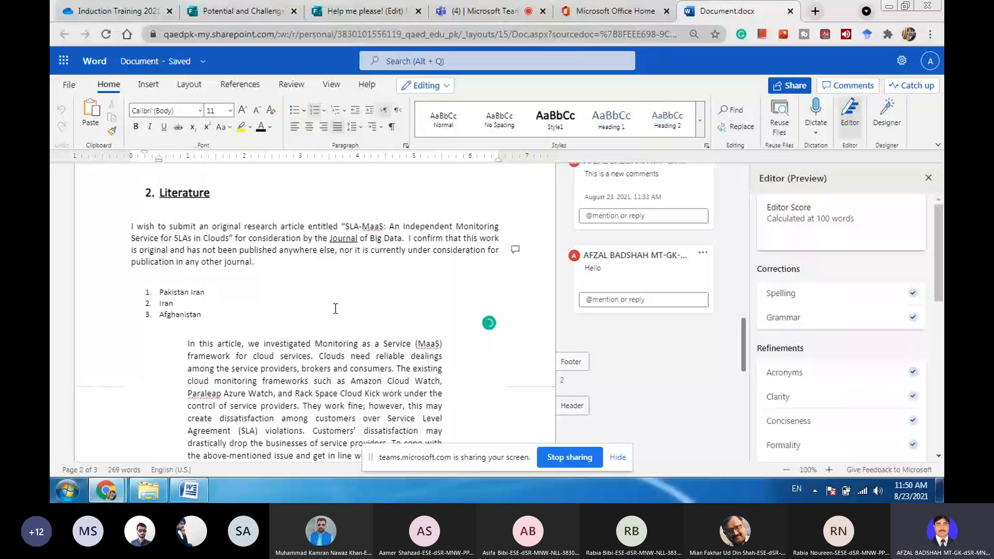
Close the Editor pane and return to the Literature section with the review tools showing
scroll(336, 308, "up", 10)
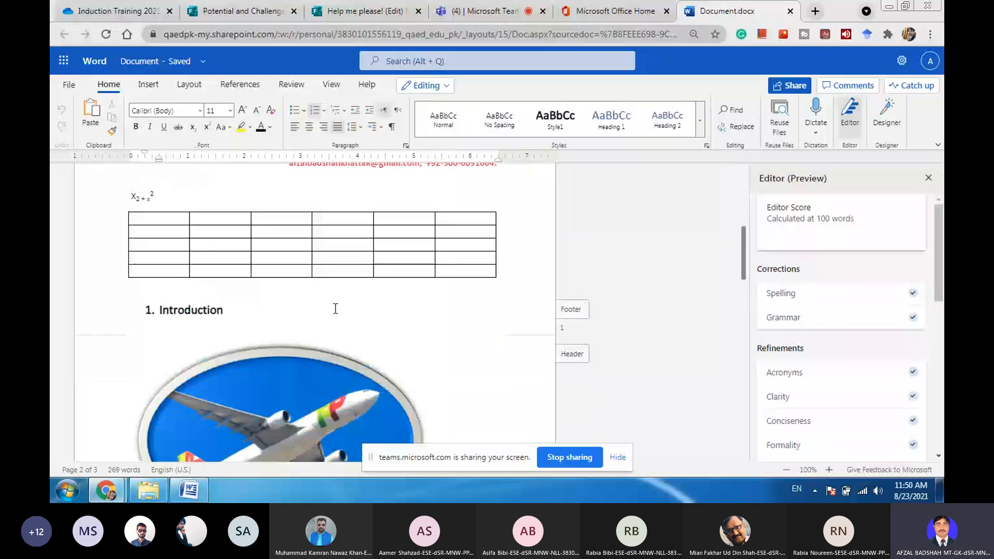
left_click(292, 85)
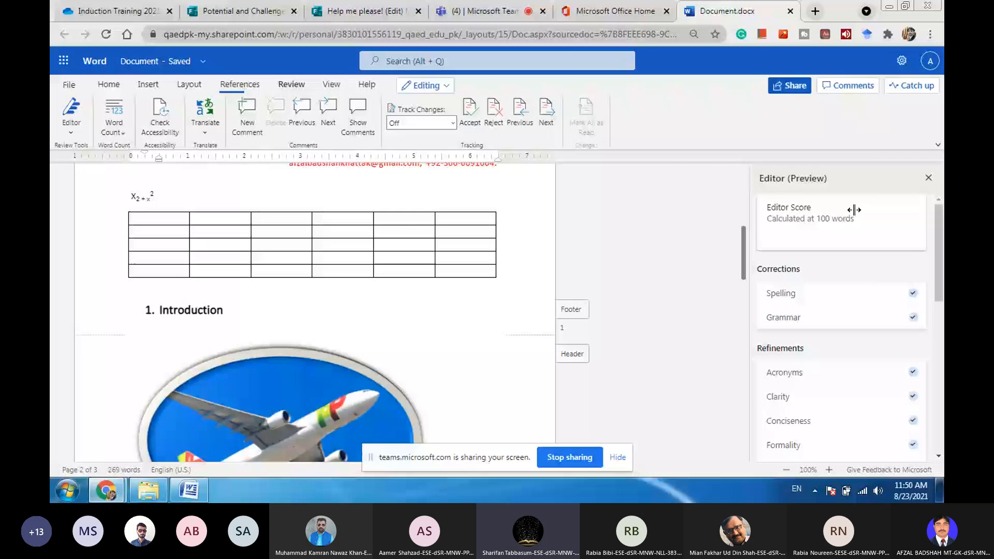
scroll(490, 277, "down", 3)
scroll(490, 278, "down", 3)
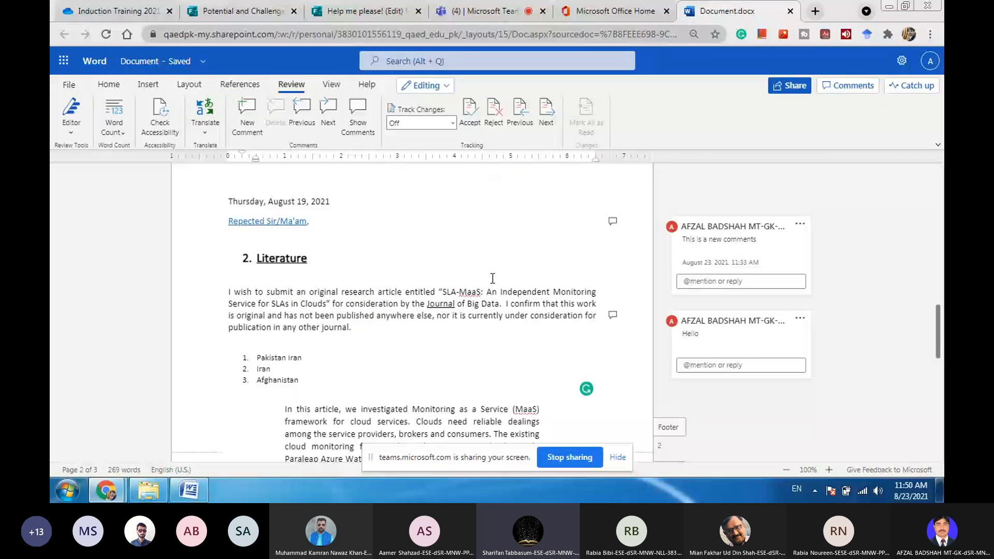
View the Save as options for the document, including downloading a copy, a PDF or an ODT file
left_click(265, 282)
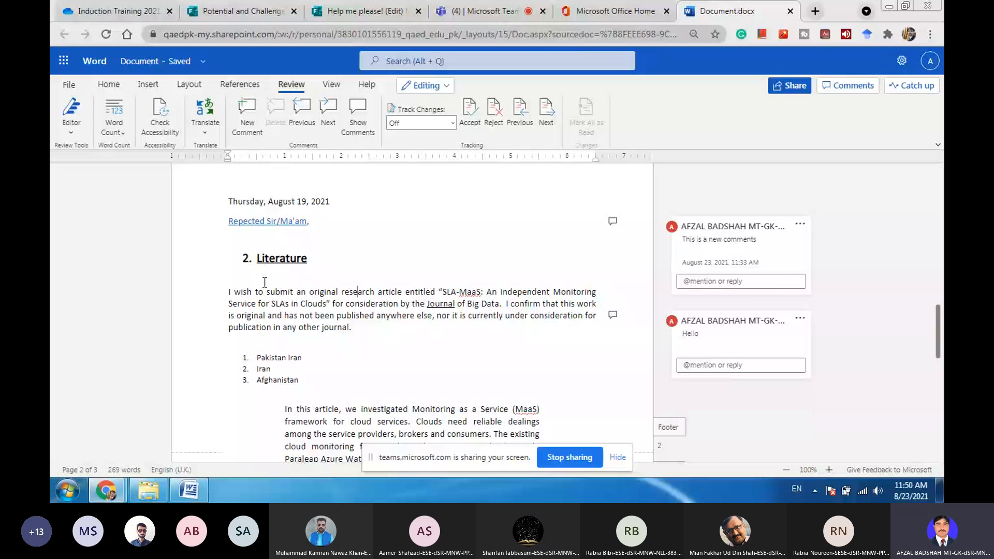
left_click(70, 87)
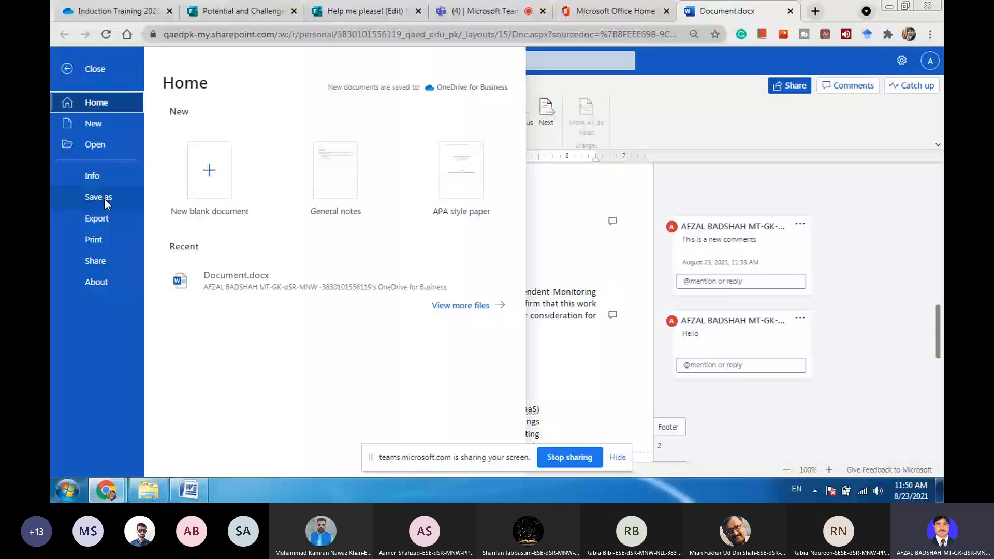
left_click(104, 199)
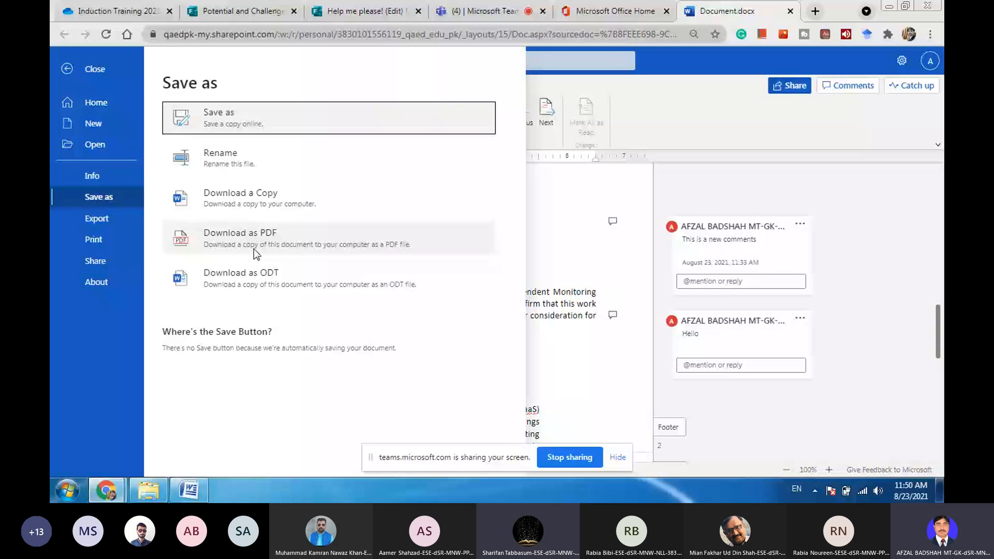
left_click(563, 174)
Search the web for "word file to pdf", look over Smallpdf's Word to PDF converter, and return to the document
left_click(813, 11)
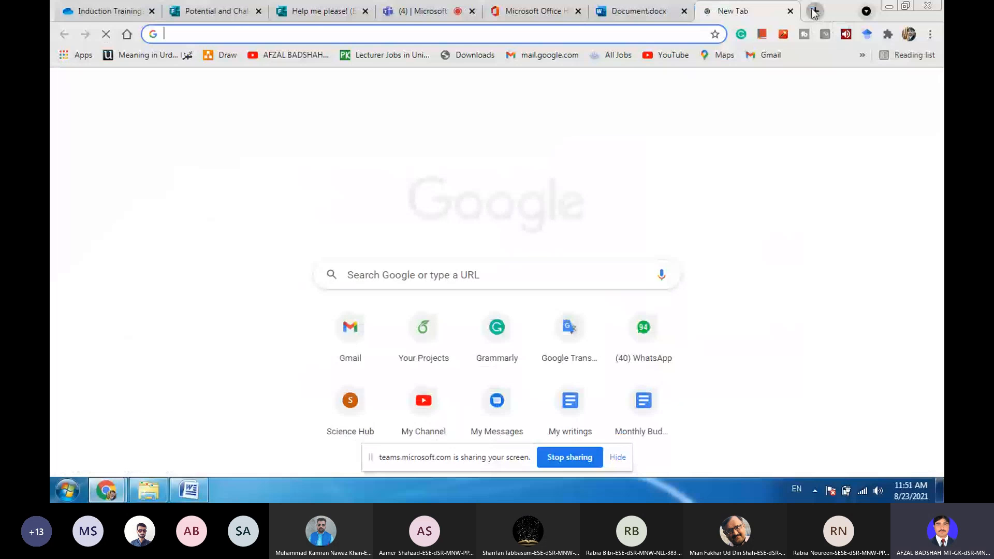
type("pwor")
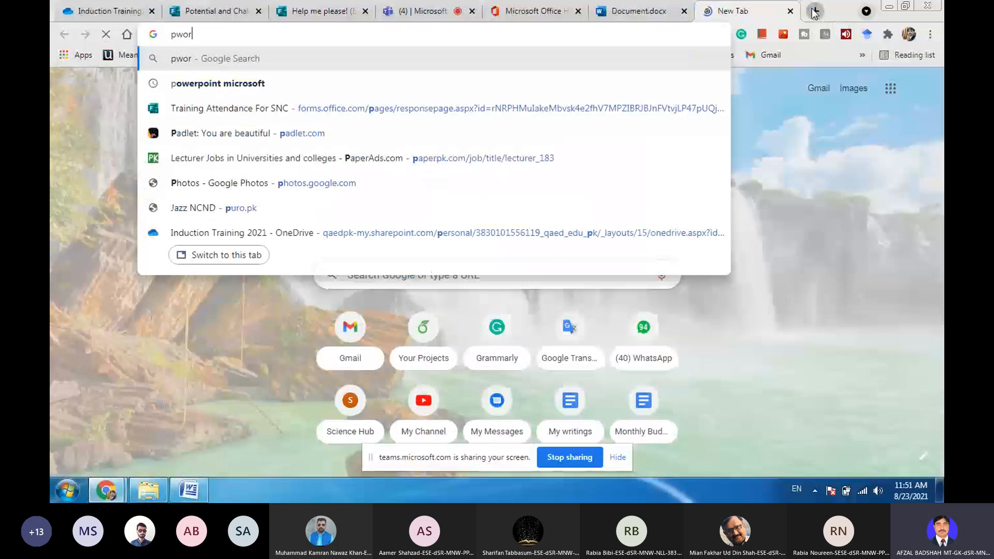
key("Escape")
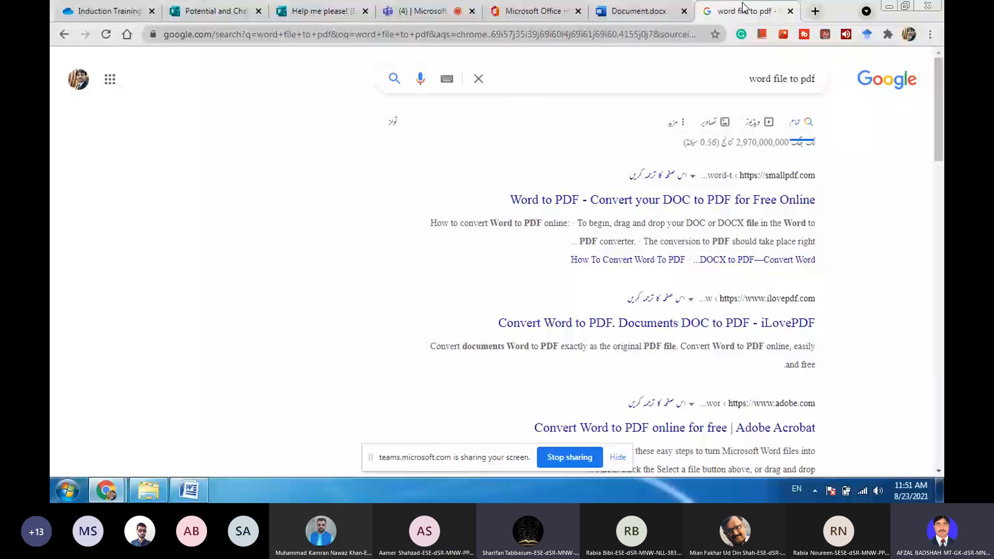
left_click(678, 200)
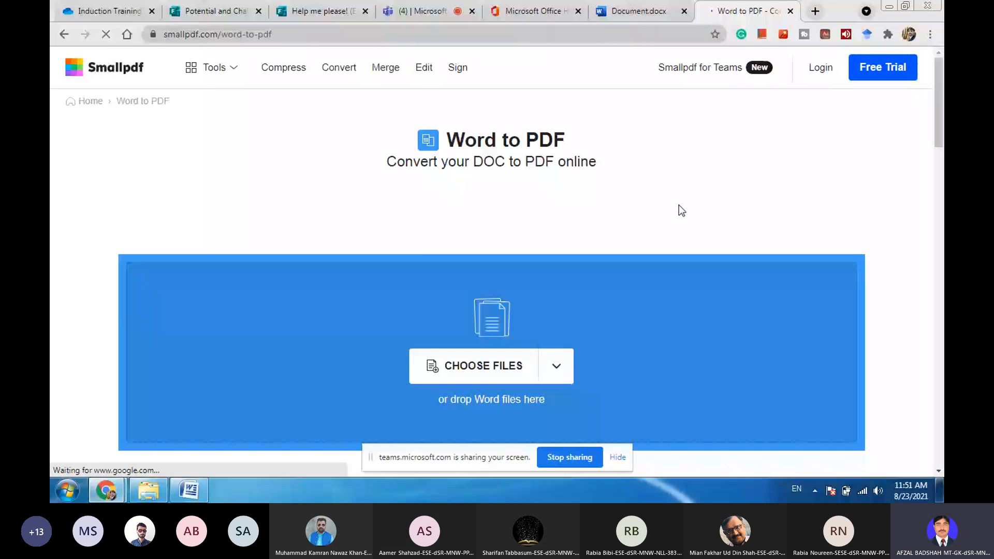
scroll(659, 231, "down", 5)
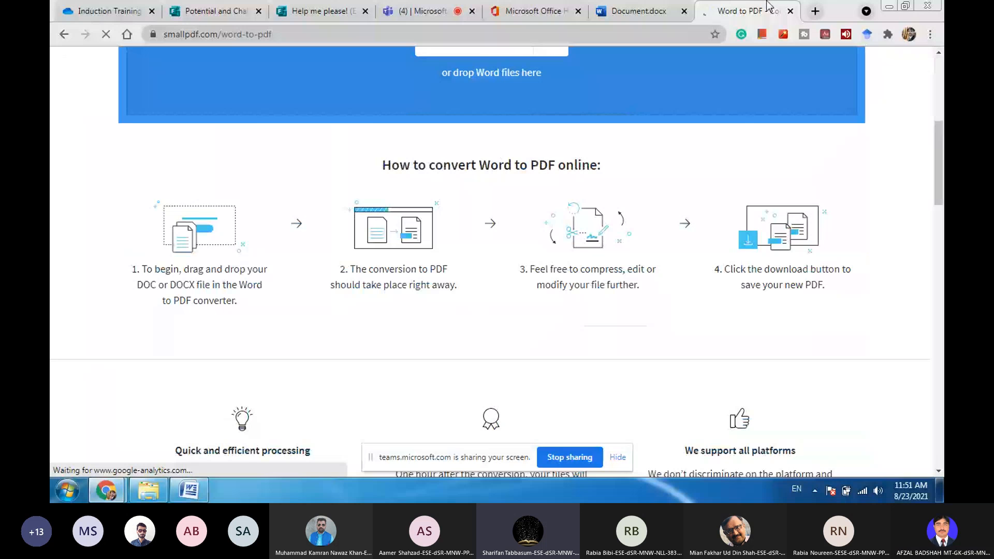
left_click(790, 11)
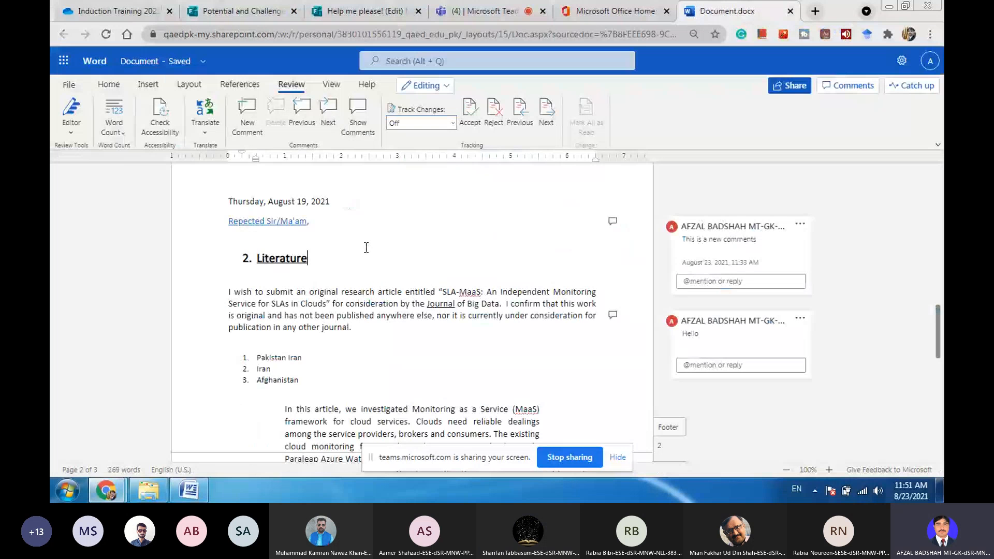
Translate the first paragraph under "Literature" from English to Urdu and replace the original with the translation
triple_click(353, 327)
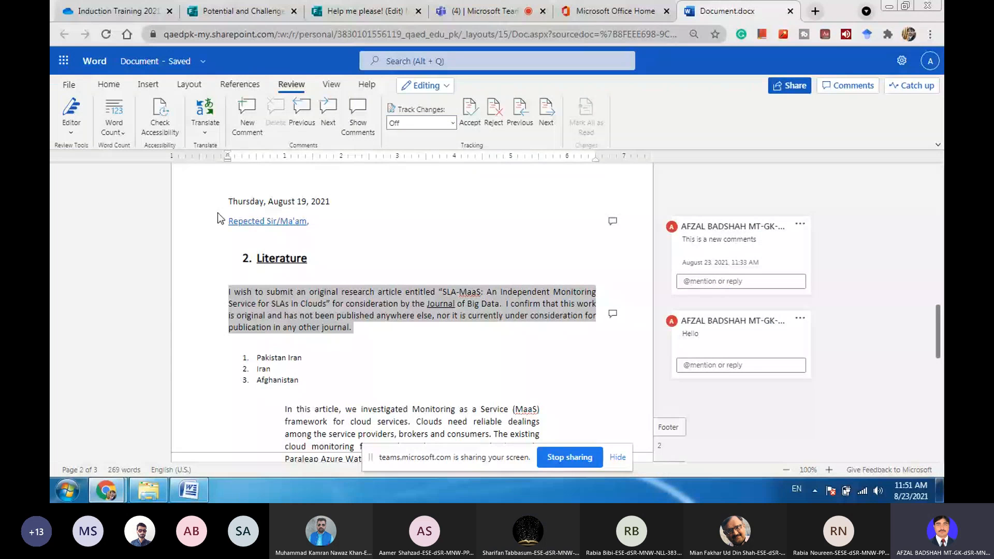
left_click(206, 117)
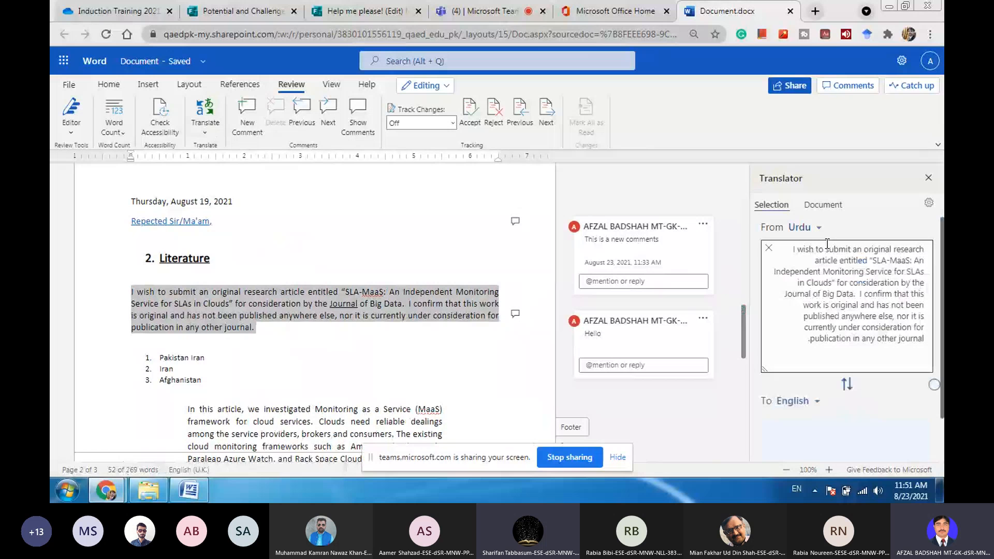
left_click(844, 390)
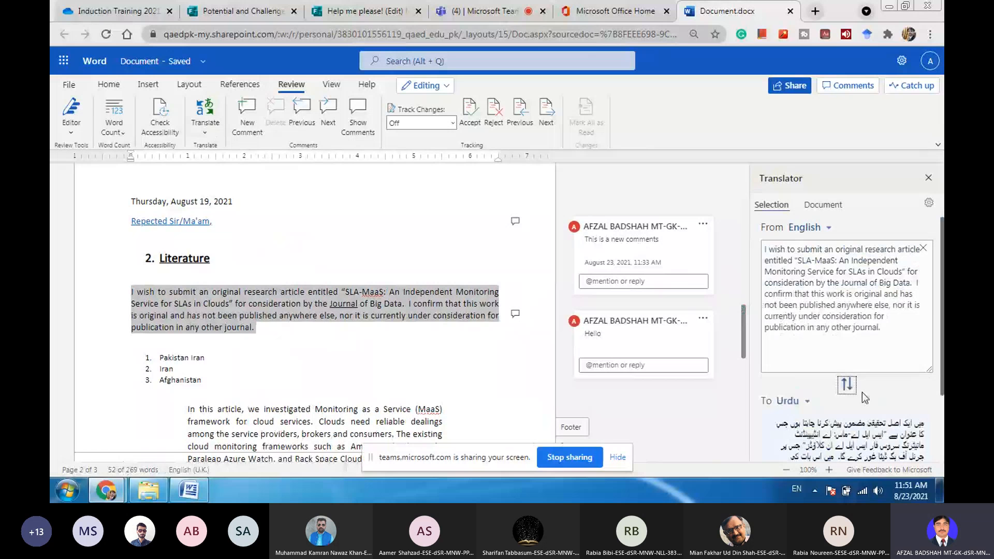
scroll(862, 392, "down", 2)
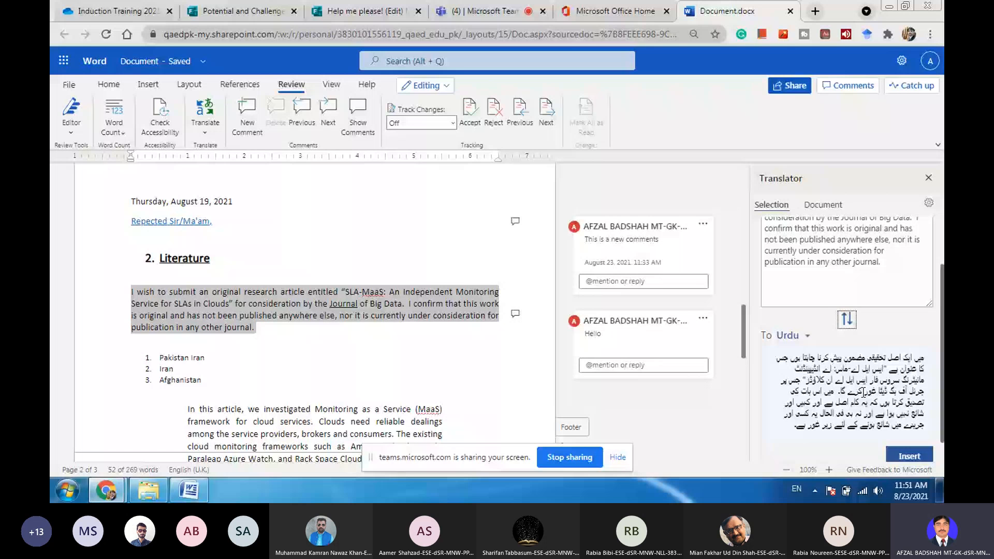
scroll(863, 391, "down", 2)
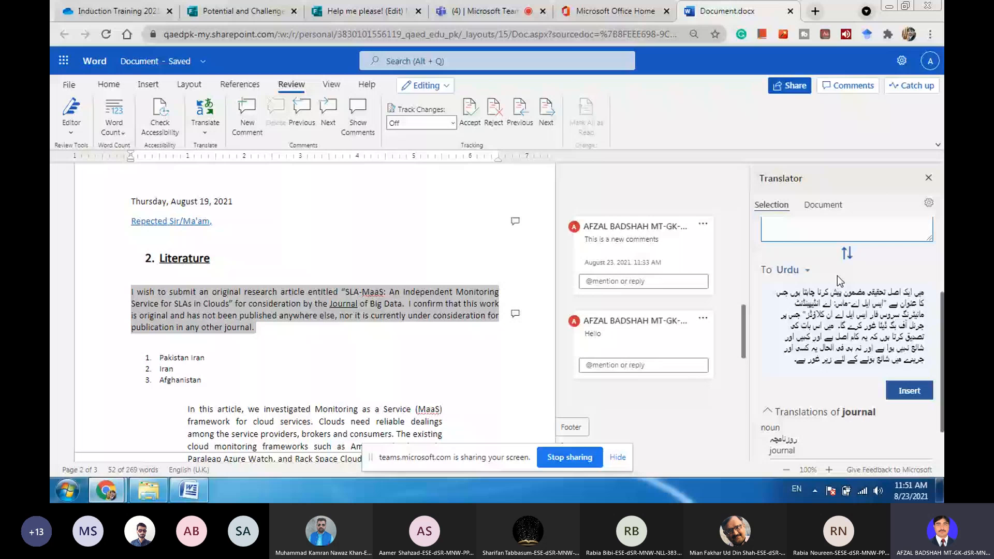
left_click(813, 360)
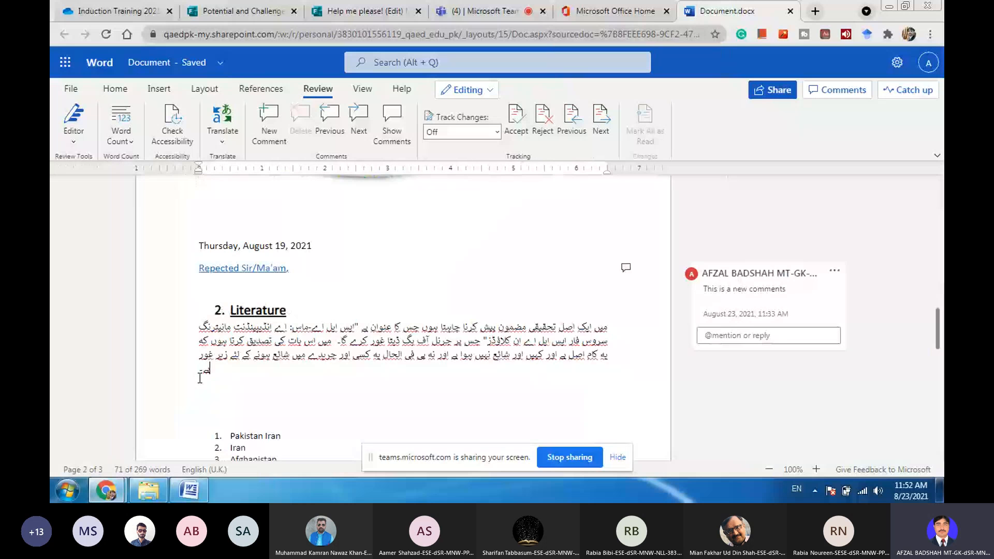
left_click_drag(200, 378, 602, 317)
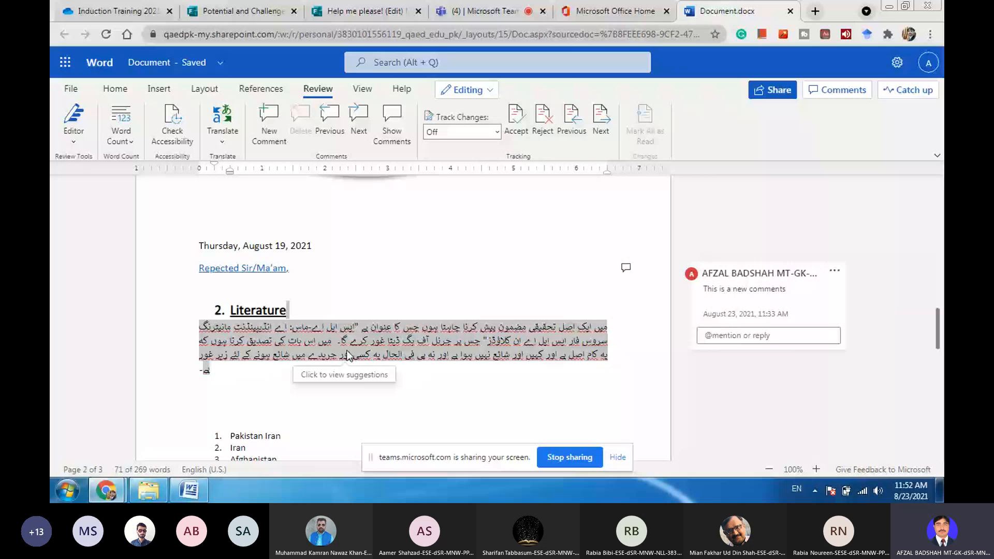
left_click(394, 383)
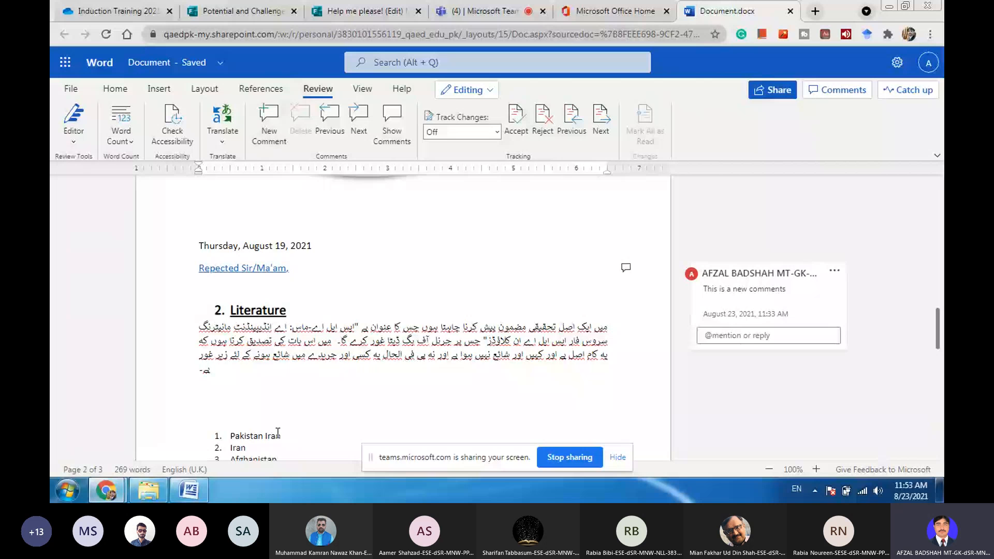
left_click_drag(278, 435, 241, 435)
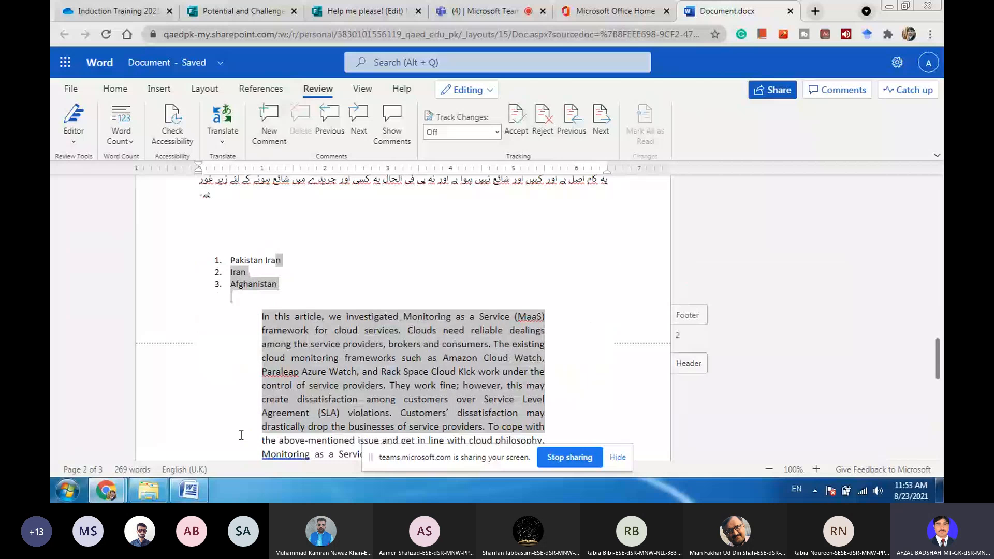
left_click(241, 228)
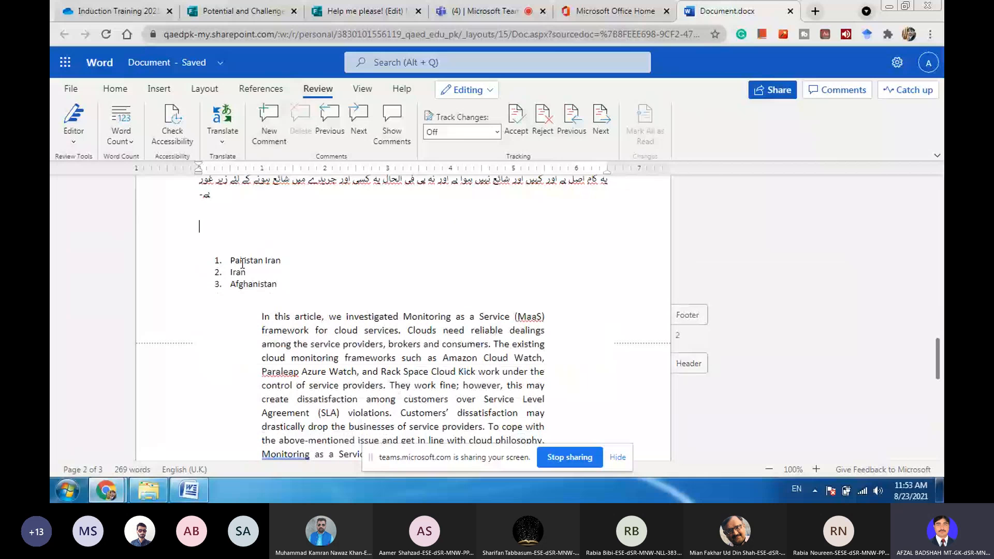
left_click_drag(243, 263, 282, 265)
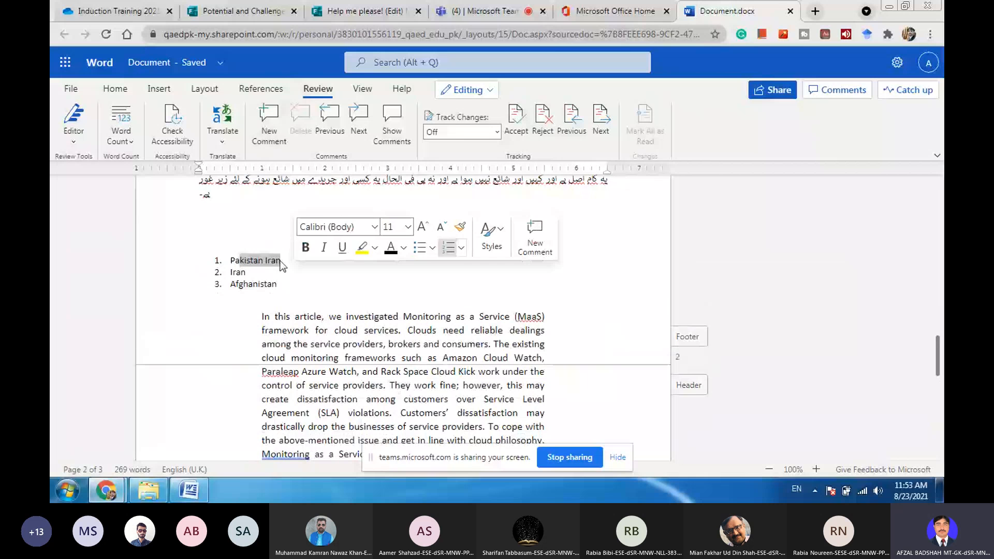
left_click(269, 118)
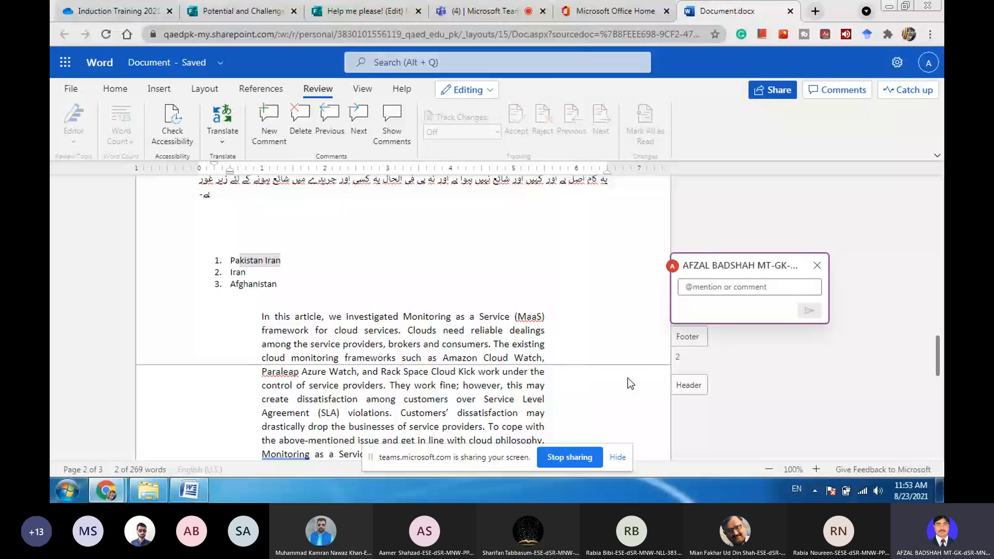
type("@")
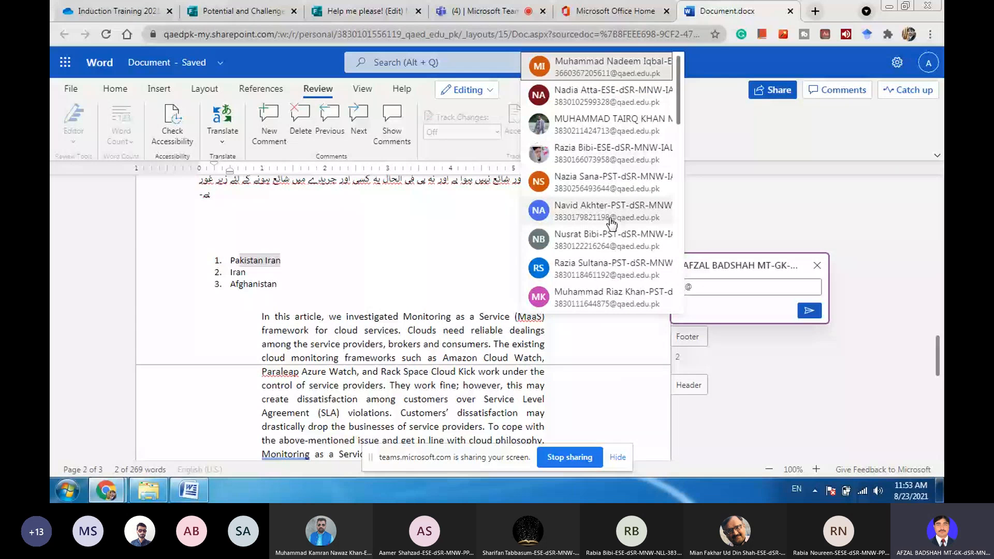
scroll(611, 222, "down", 3)
scroll(611, 222, "up", 3)
key("BackSpace")
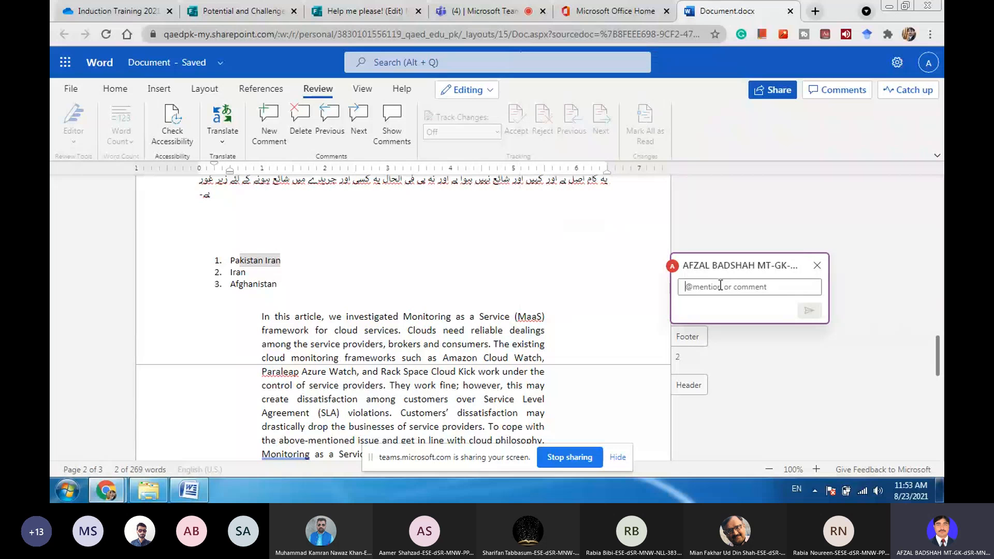
Post "Pak and Iran is writen in one bulelt" as the comment on the "Pakistan Iran" list item
type("Pak and")
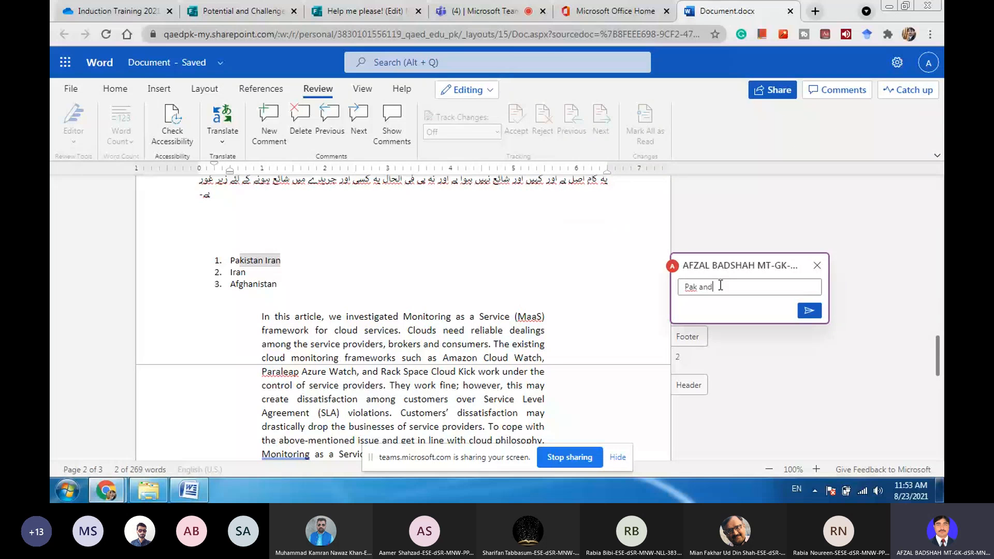
type(" Iran is writne")
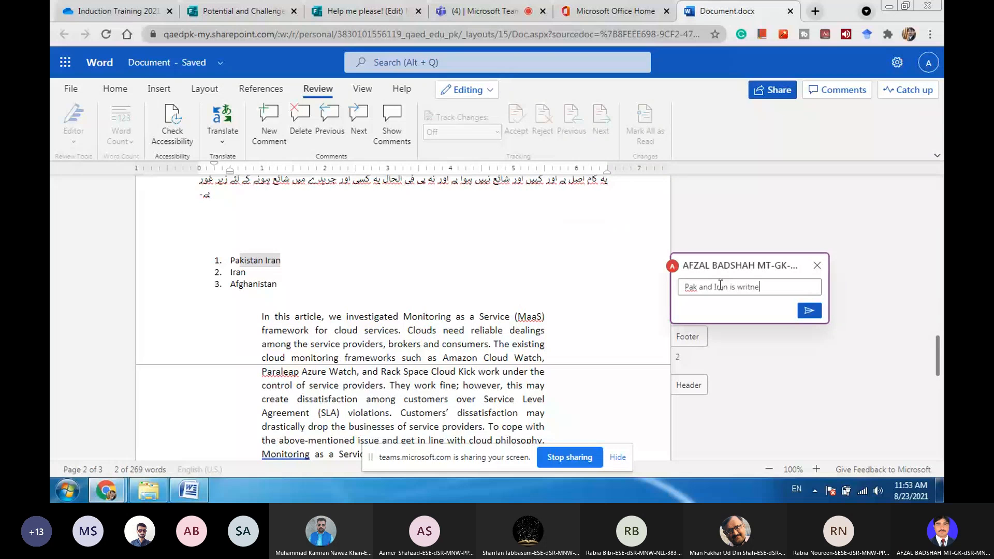
key("BackSpace")
key("BackSpace")
key("BackSpace")
type("en ")
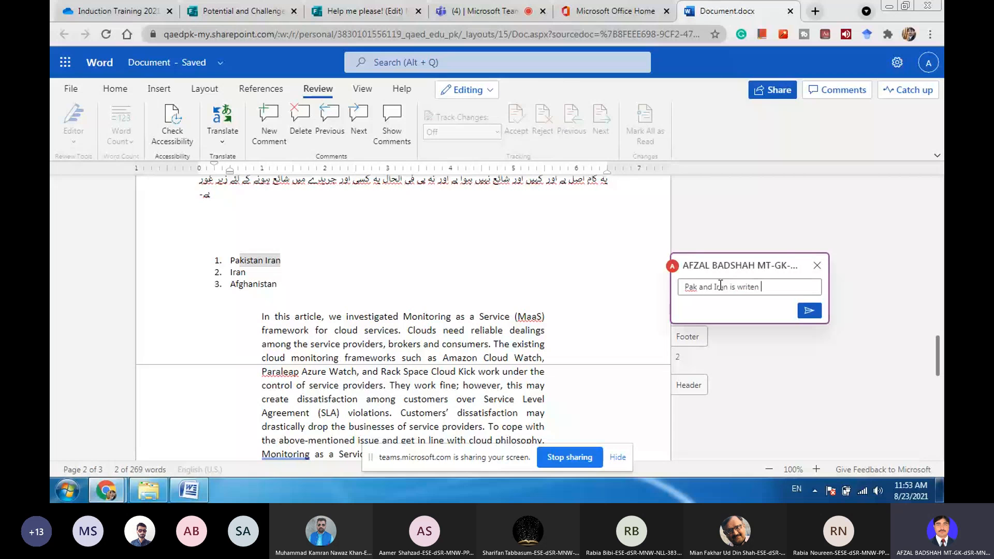
type("in one bulelt")
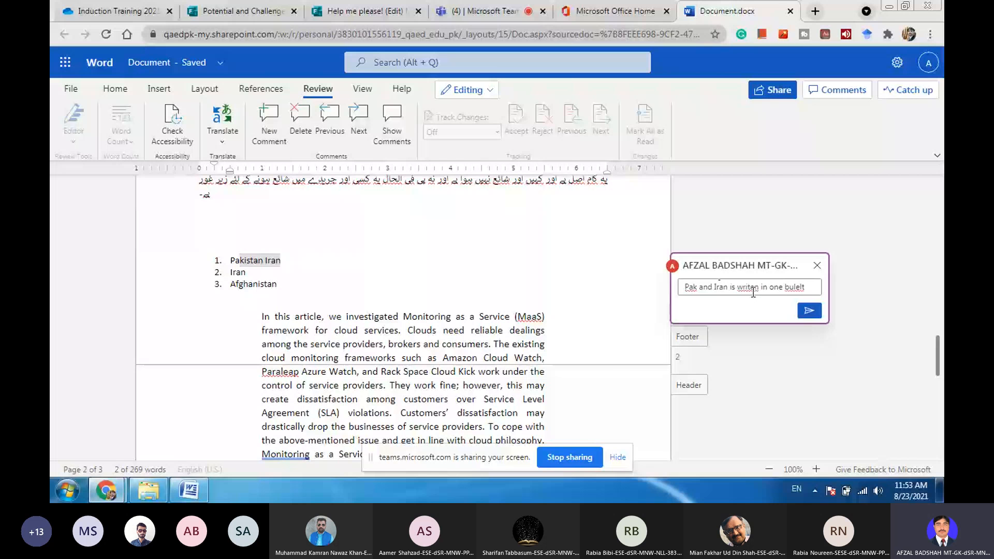
left_click(809, 310)
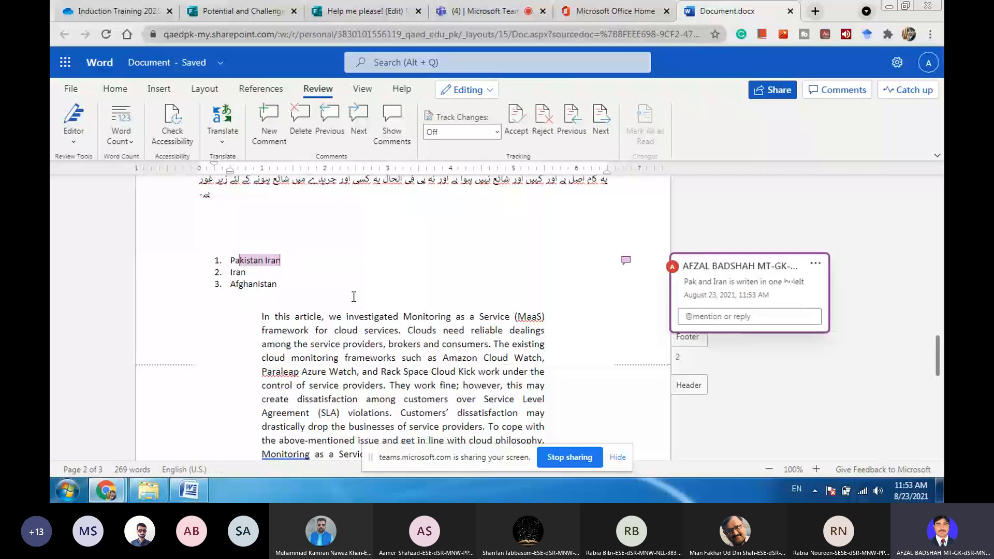
left_click(312, 289)
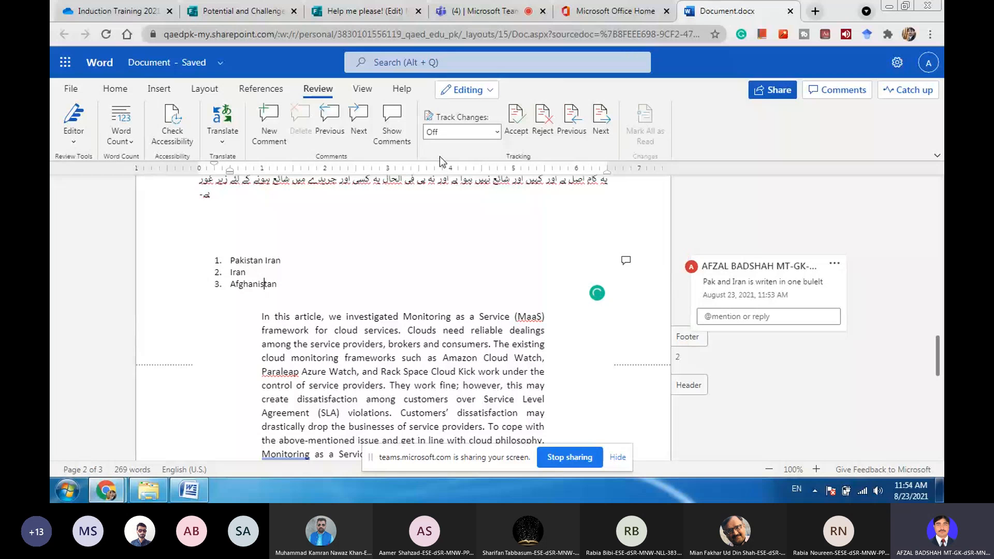
Set Track Changes to Just Mine after trying For Everyone, and add a new numbered item below "Afghanistan"
left_click(497, 133)
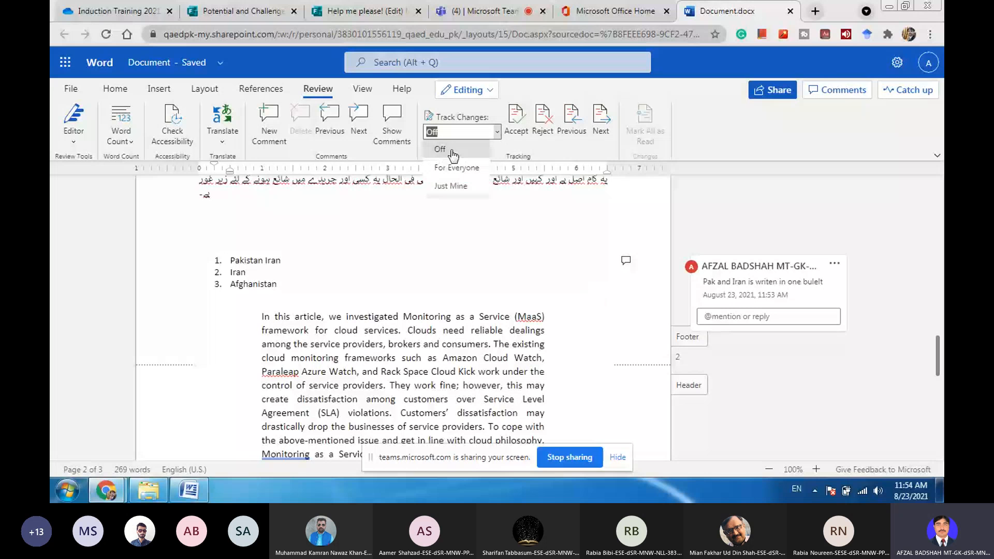
left_click(453, 153)
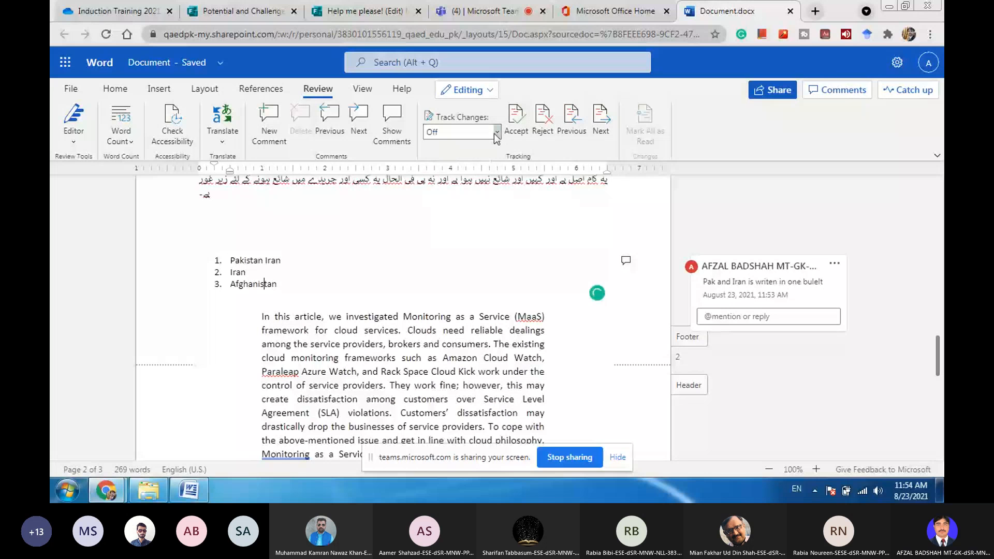
left_click(497, 133)
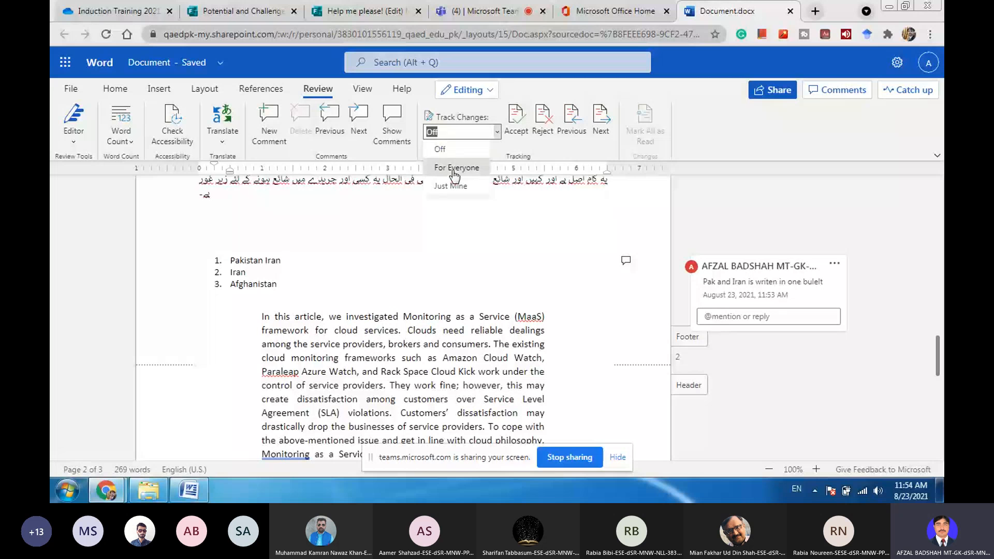
left_click(454, 168)
left_click(497, 133)
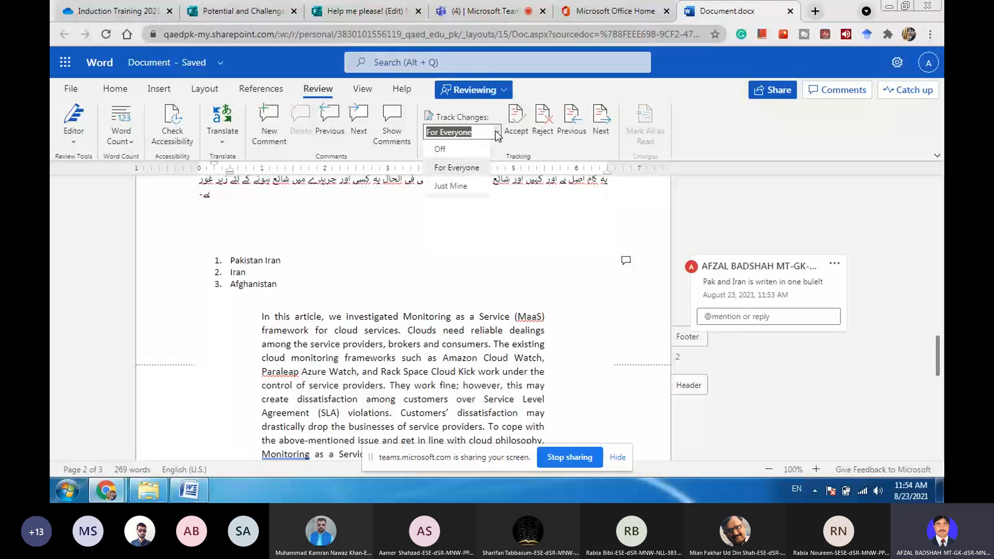
left_click(455, 184)
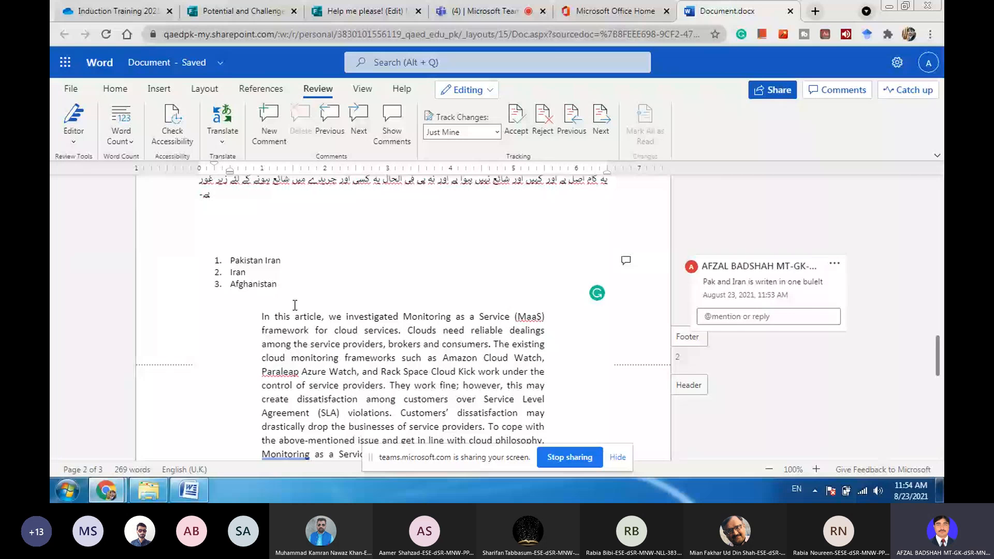
key("Return")
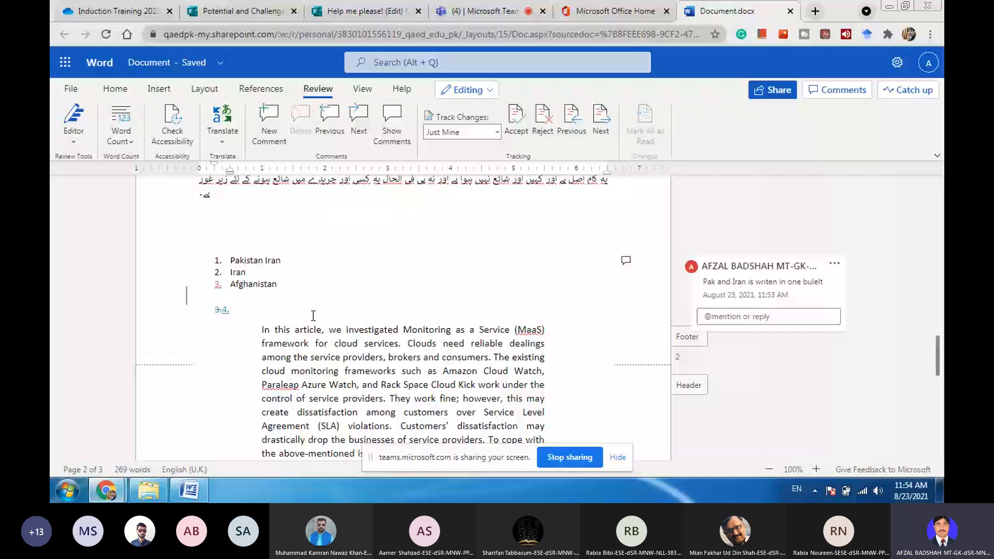
End the numbered list below "Afghanistan" with an empty paragraph, accept the current tracked change, and return to the document body
key("Return")
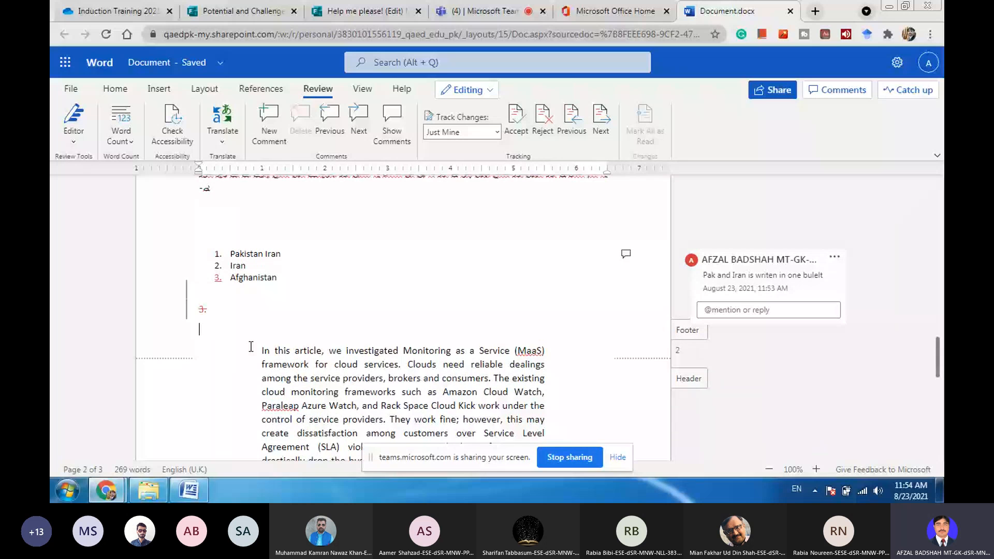
left_click(519, 124)
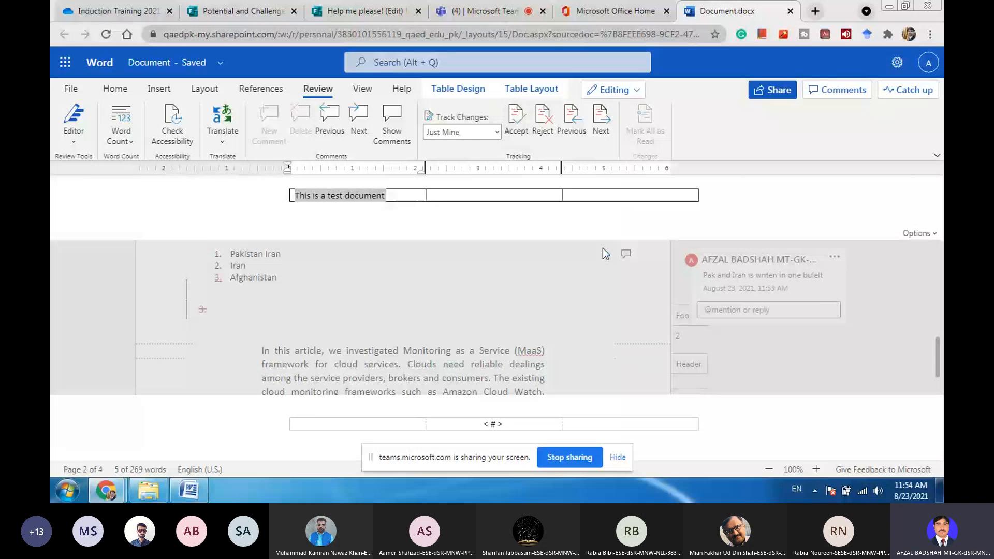
left_click(450, 322)
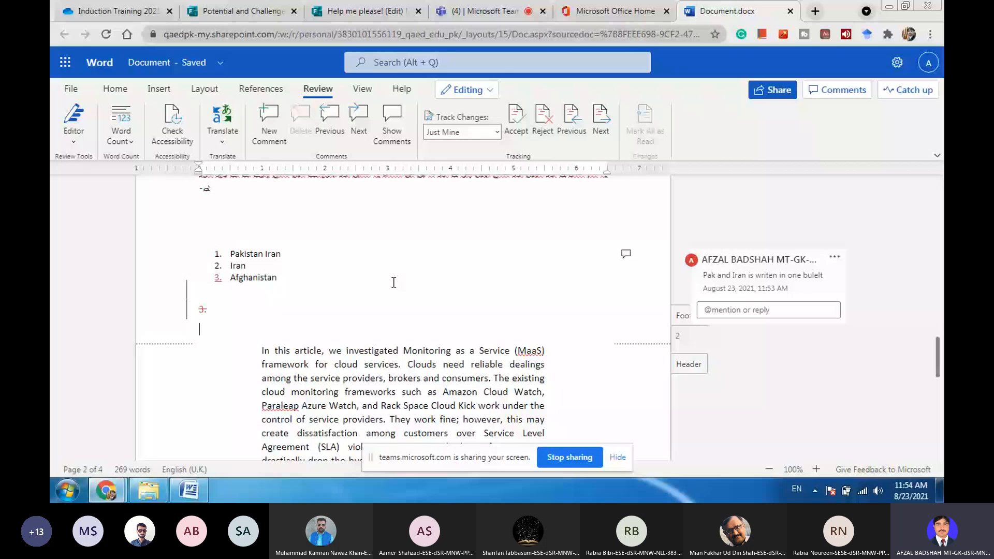
Open the document in Immersive Reader, play the read-aloud from the numbered list into the "In this article" paragraph, and pause it
left_click(363, 89)
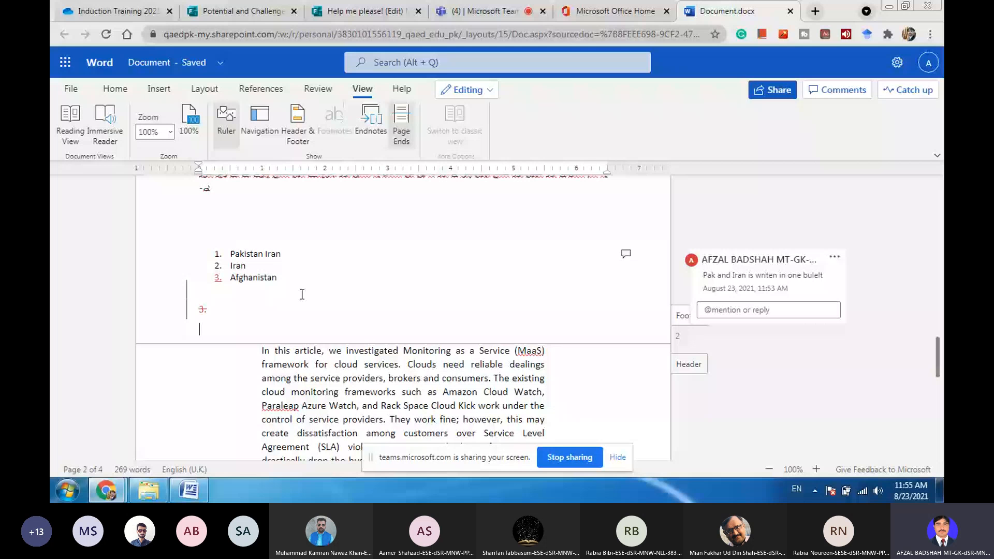
left_click(113, 125)
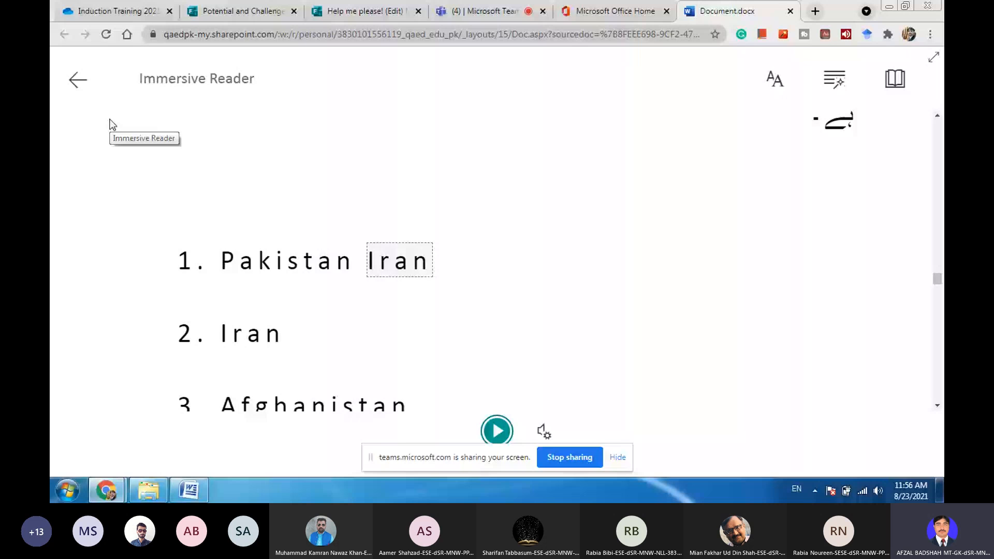
scroll(352, 310, "down", 1)
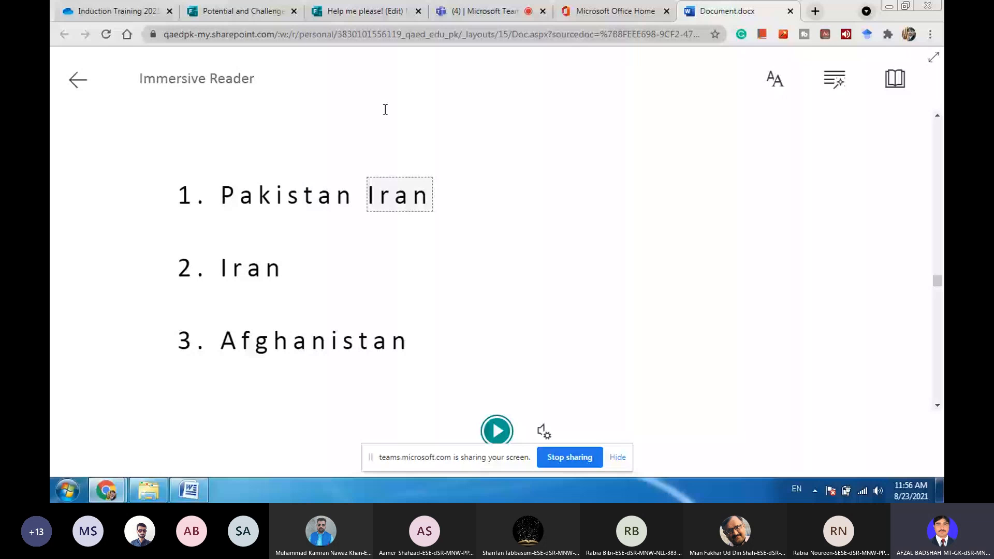
scroll(385, 109, "down", 1)
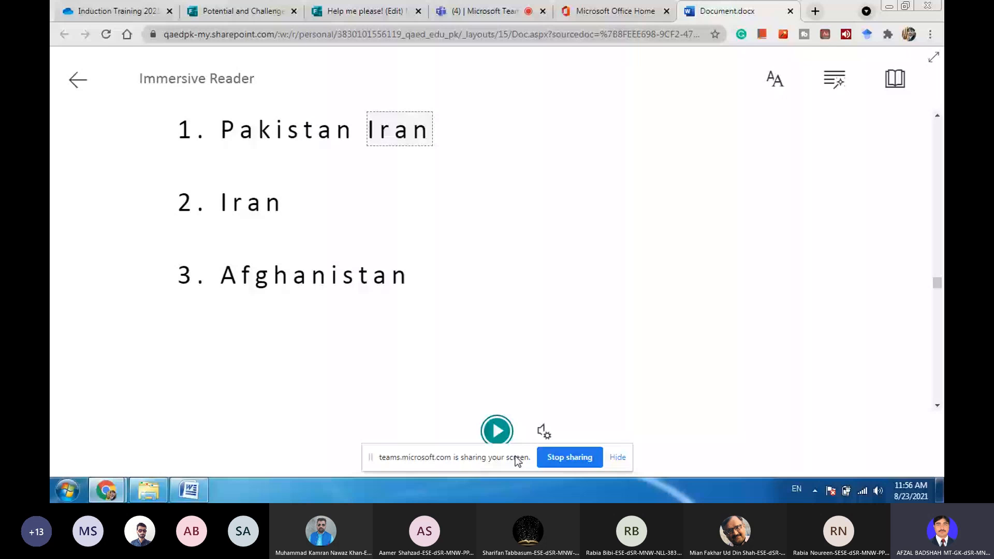
left_click(497, 431)
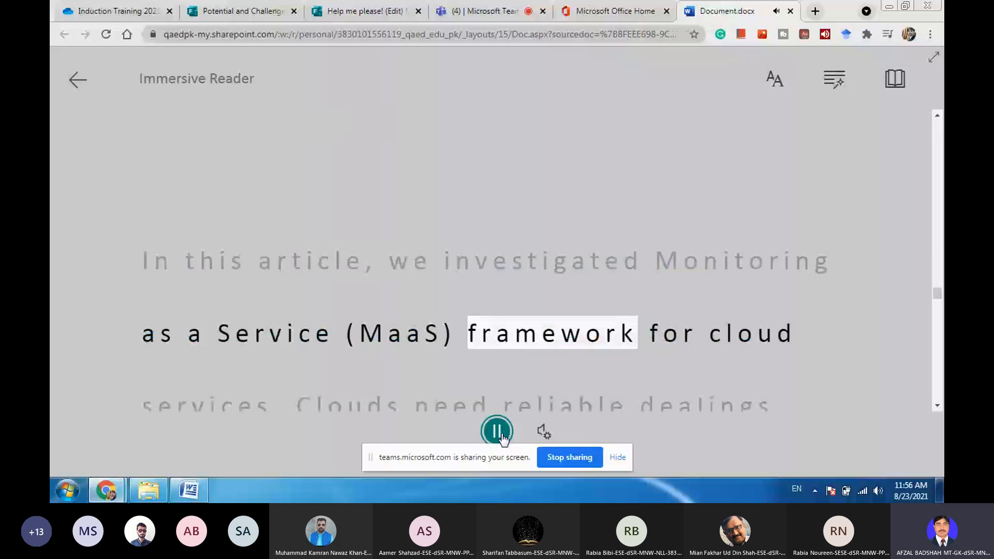
left_click(500, 435)
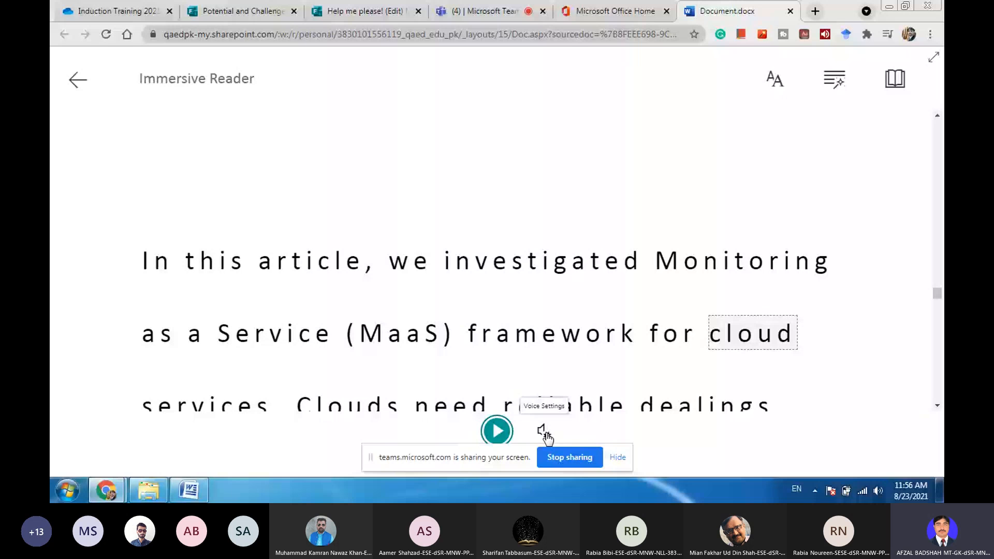
Set the Immersive Reader voice to Male, play and pause more of the paragraph to hear it, and exit the reader
left_click(543, 432)
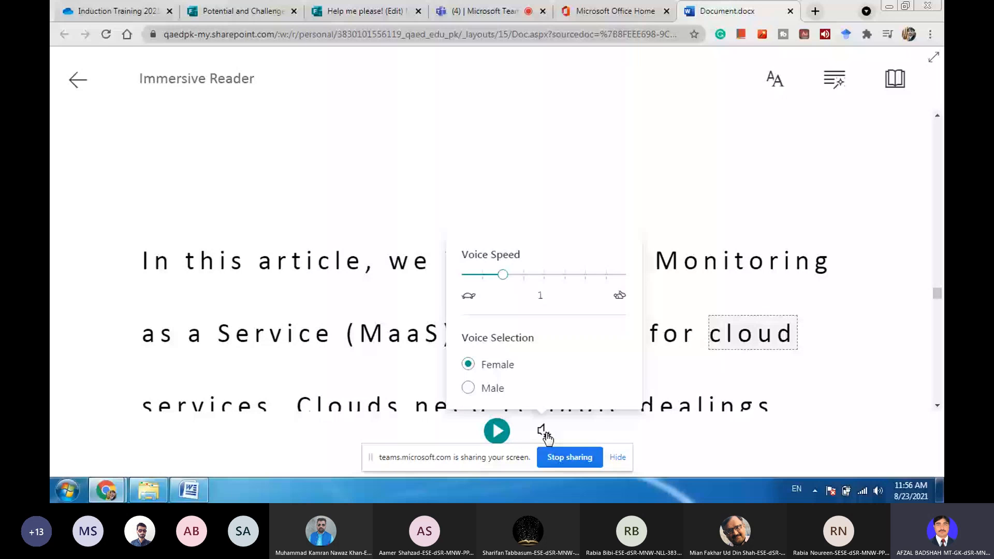
left_click(490, 391)
left_click(497, 432)
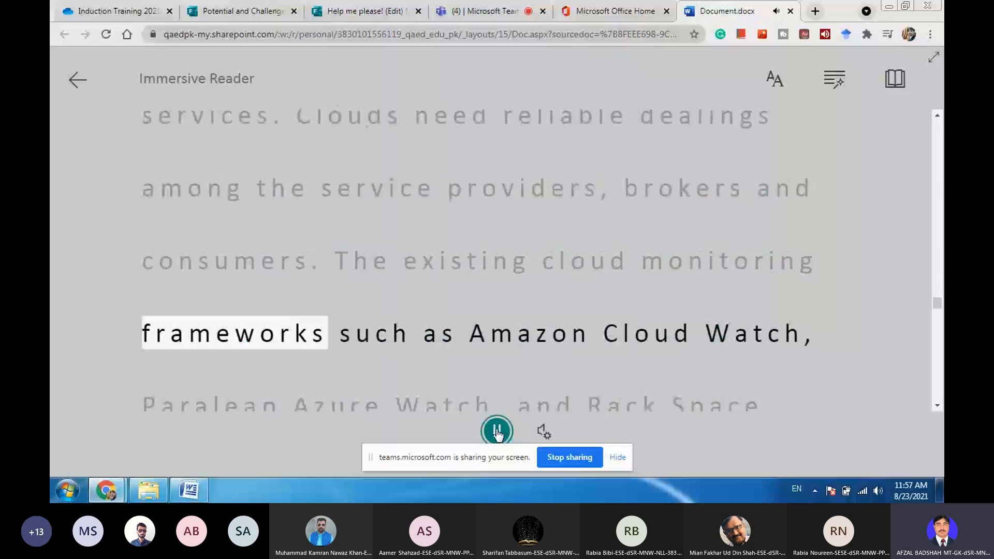
left_click(497, 431)
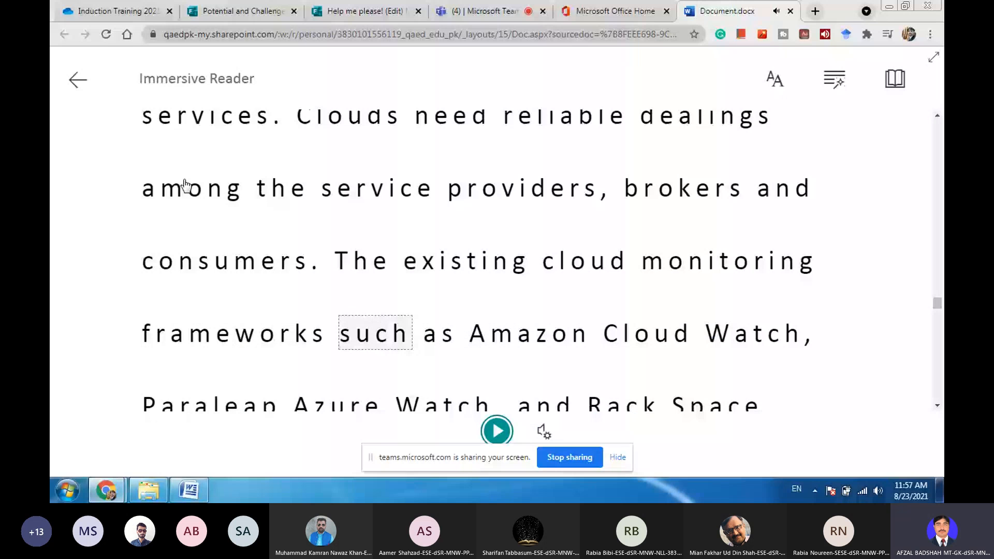
key("Escape")
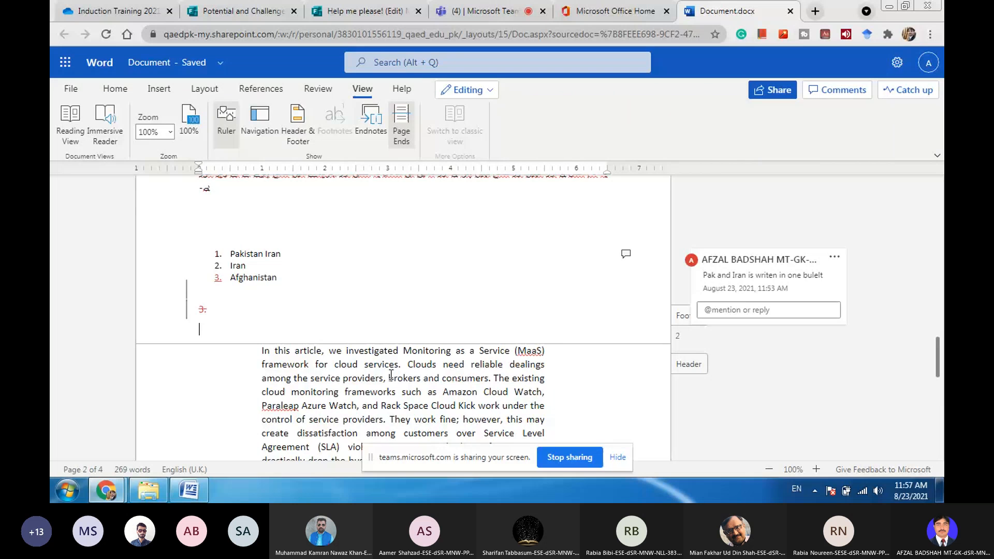
Select the "In this article" paragraph, listen to part of it in Immersive Reader after checking the voice settings, and return to the document
scroll(391, 375, "down", 3)
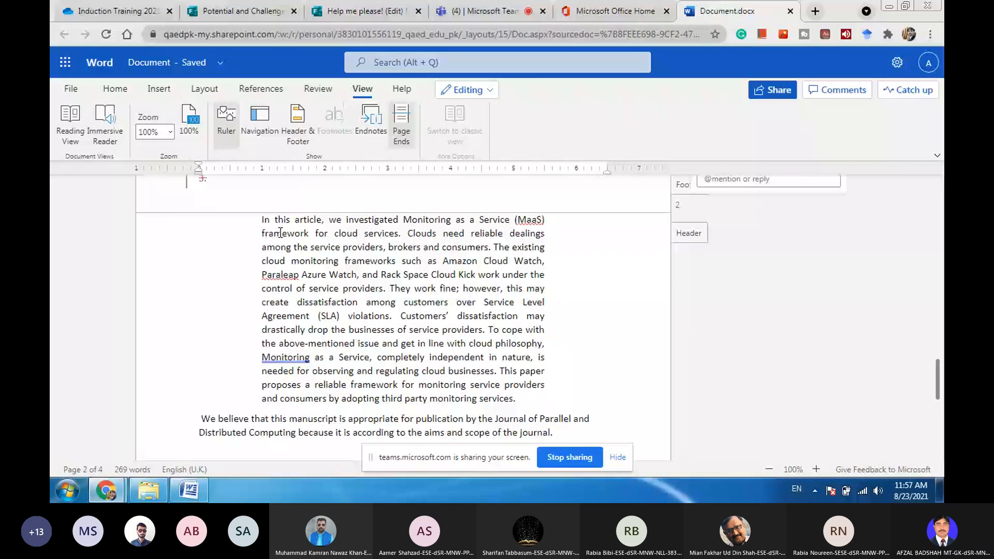
left_click_drag(261, 219, 489, 343)
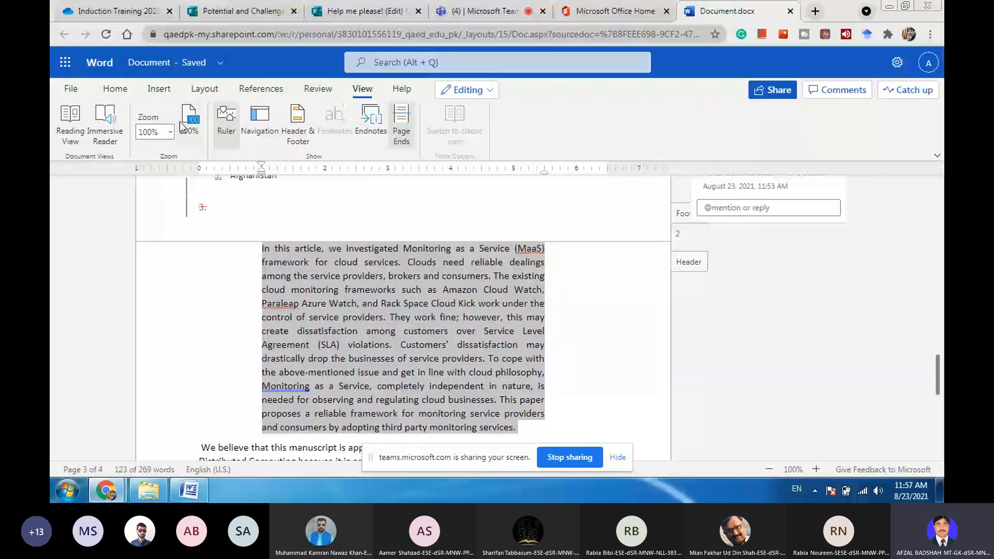
left_click(110, 123)
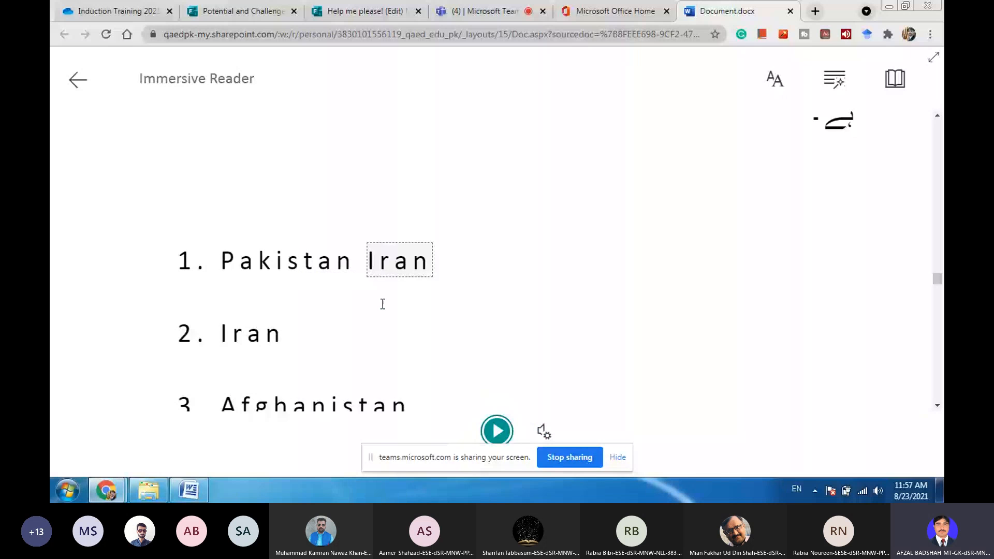
scroll(383, 303, "down", 3)
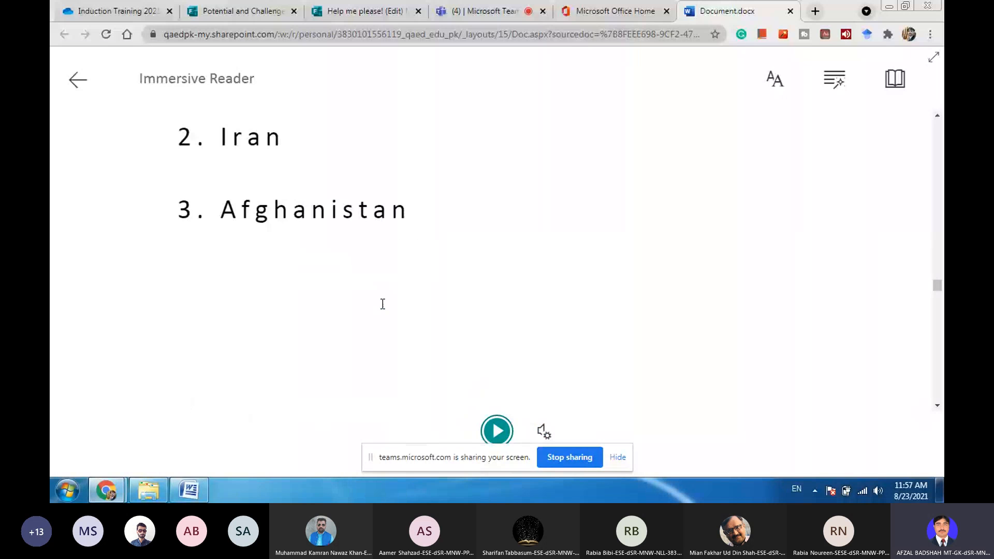
scroll(382, 304, "down", 5)
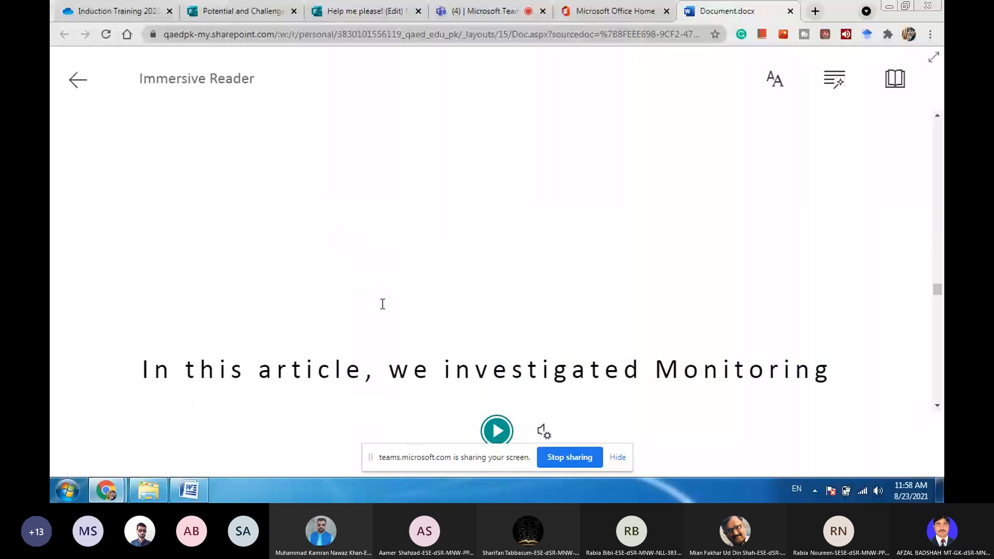
left_click(543, 431)
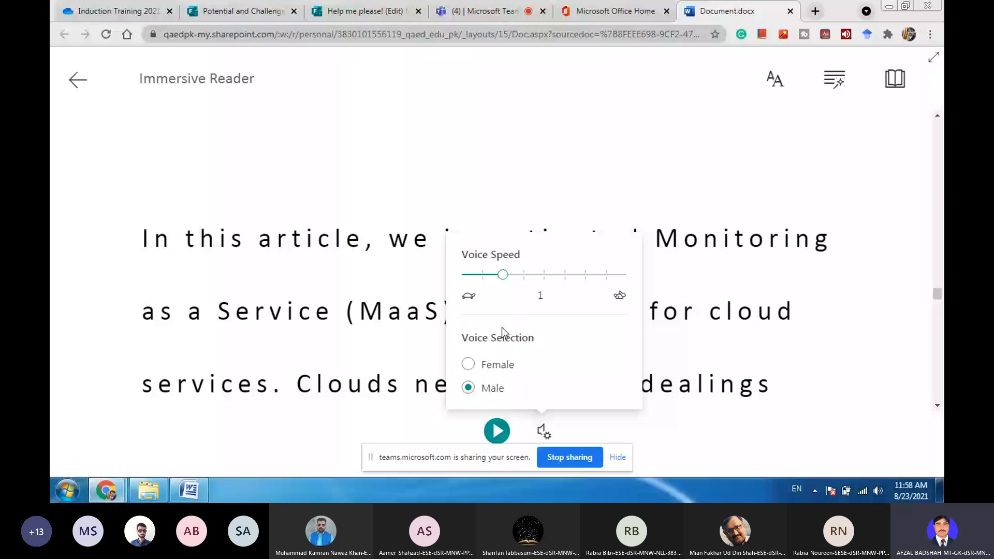
left_click(497, 430)
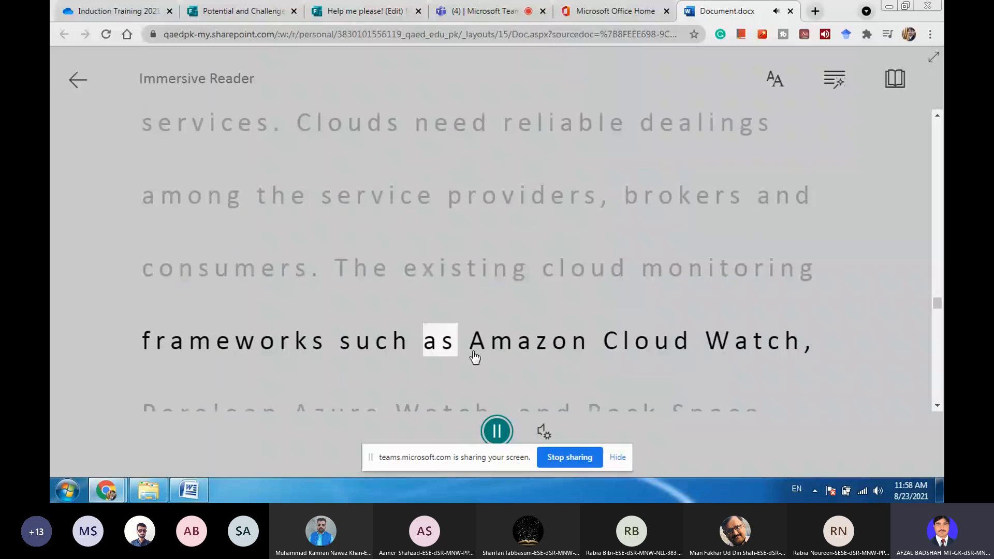
left_click(496, 431)
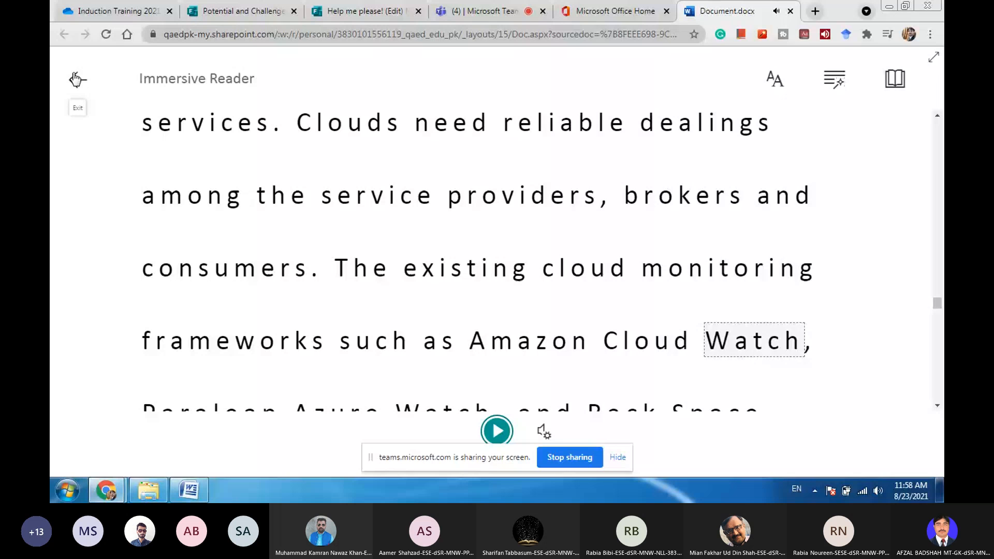
left_click(77, 79)
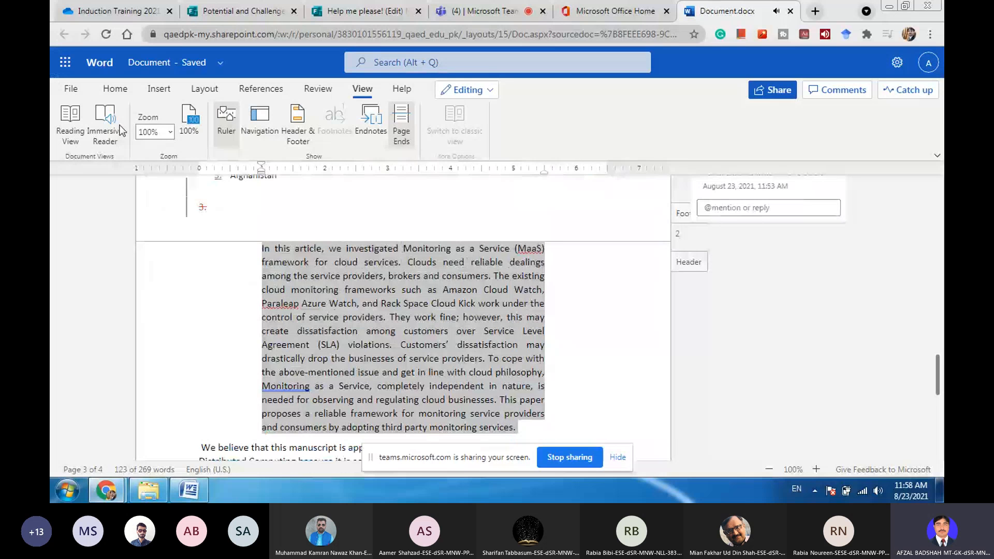
left_click(291, 255)
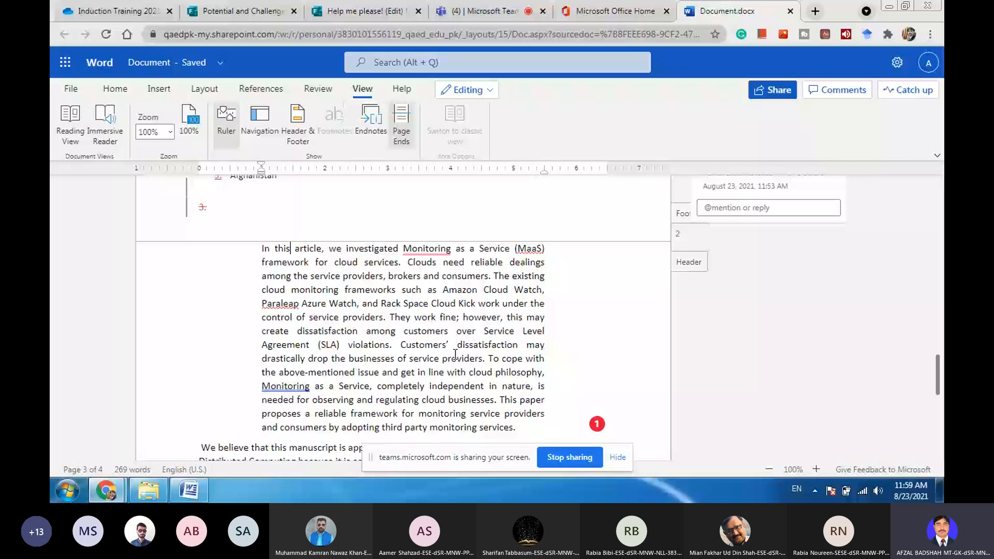
Show the Navigation pane, open the page header for editing in its middle table cell, and return to the body text
left_click(259, 124)
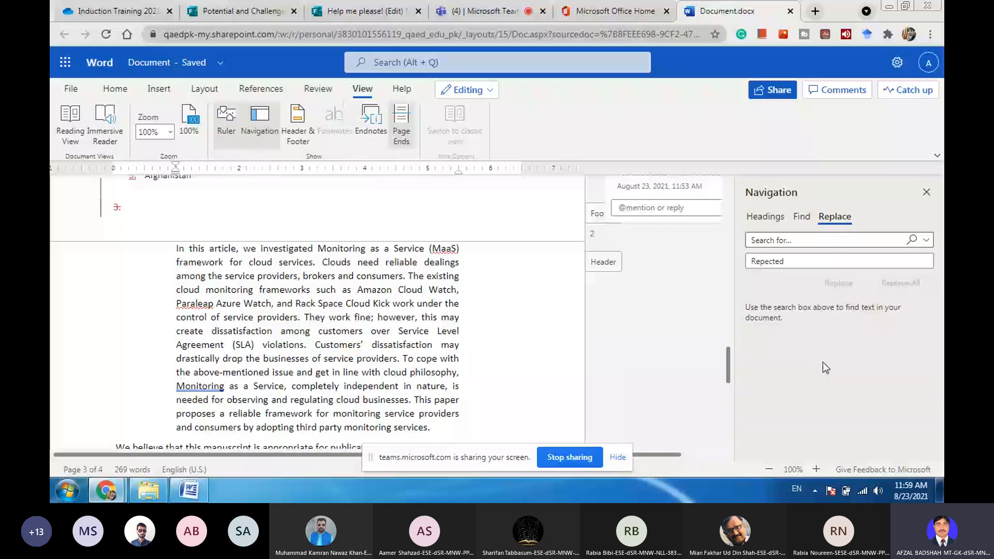
double_click(556, 201)
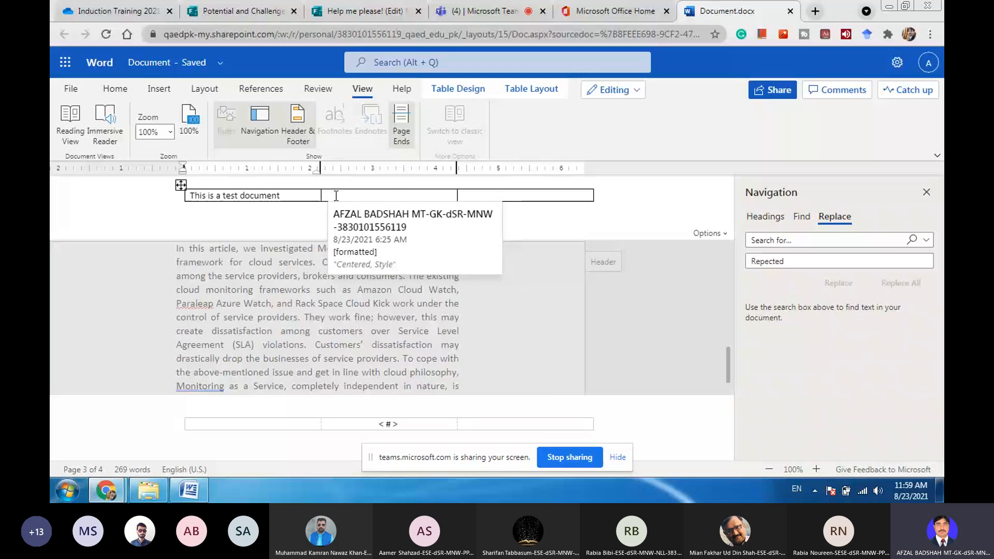
left_click(336, 195)
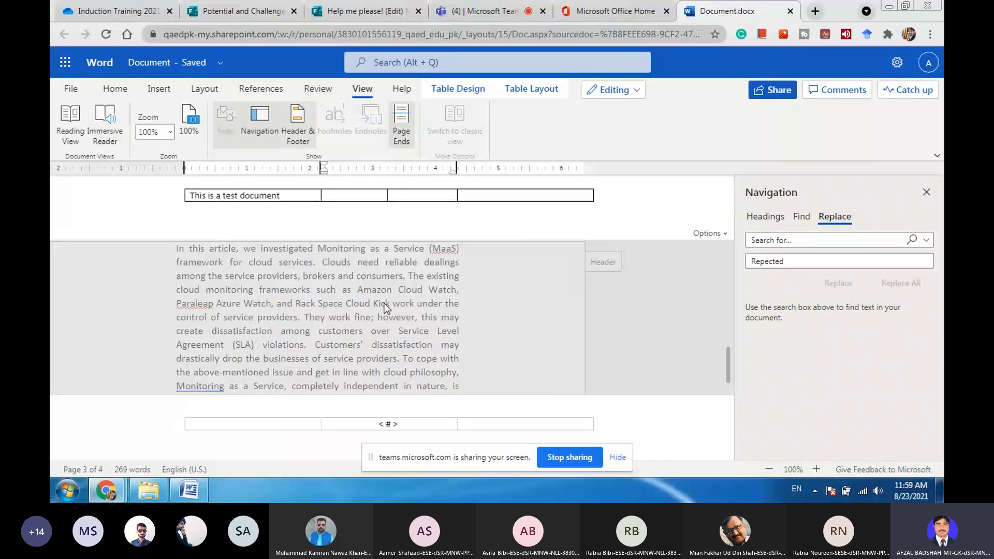
key("Escape")
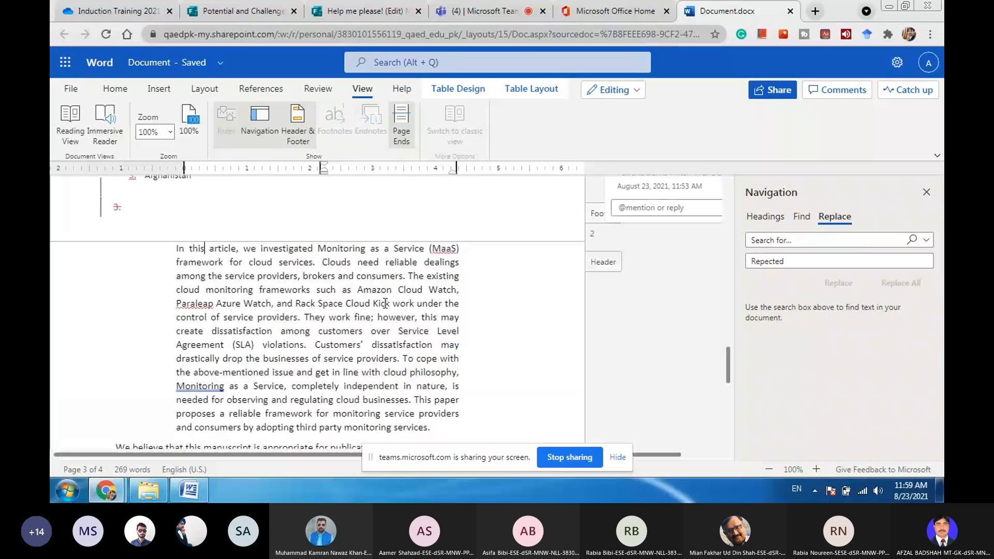
triple_click(385, 303)
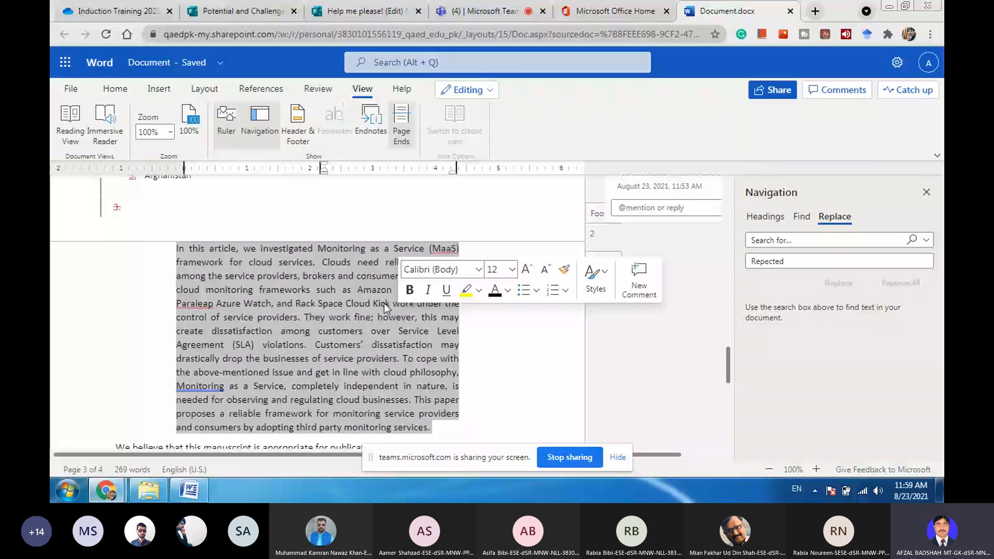
left_click(384, 303)
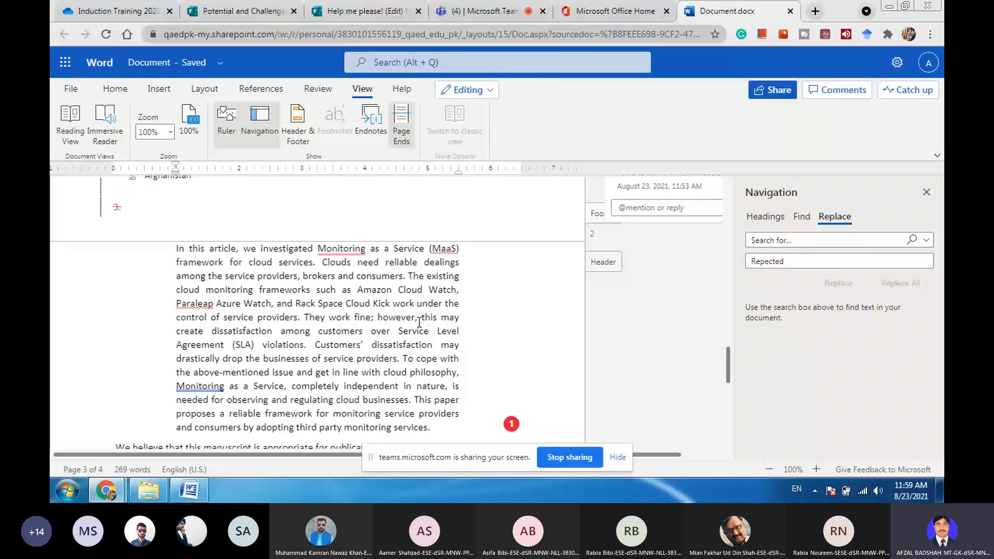
Insert a reference number 1 after "aims and scope of the journal" in the paragraph starting "We believe that this manuscript"
scroll(419, 322, "down", 4)
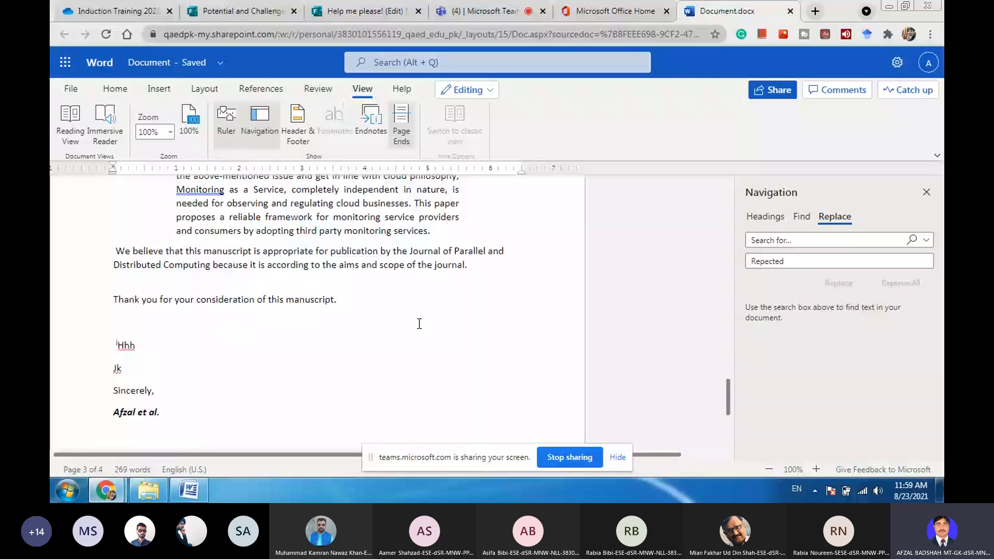
scroll(419, 323, "up", 3)
scroll(420, 322, "down", 4)
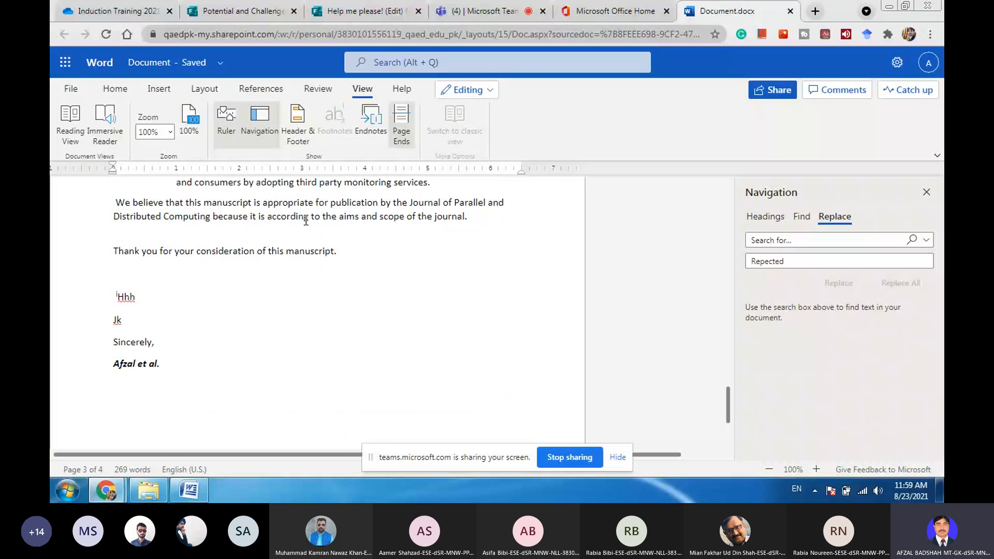
left_click(466, 215)
scroll(344, 379, "down", 2)
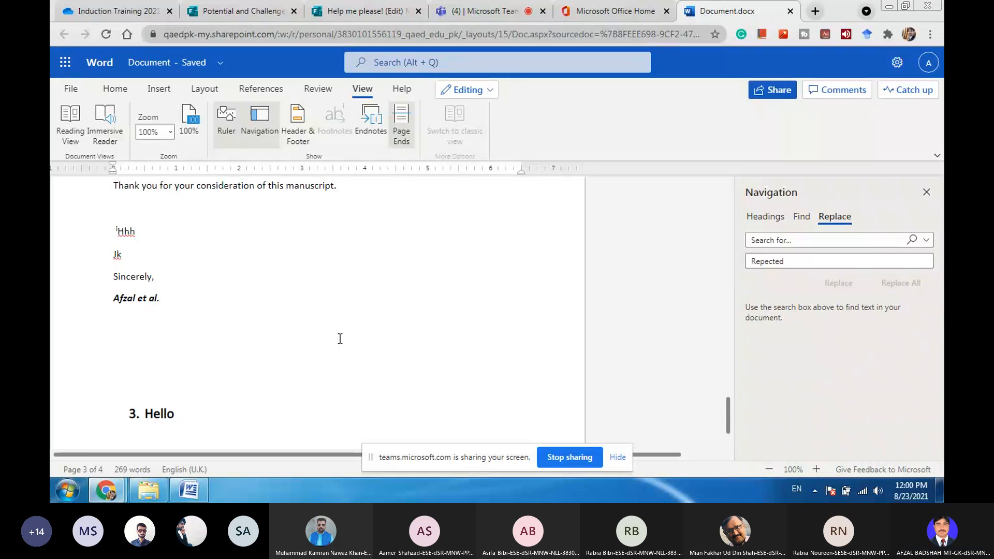
scroll(340, 322, "up", 4)
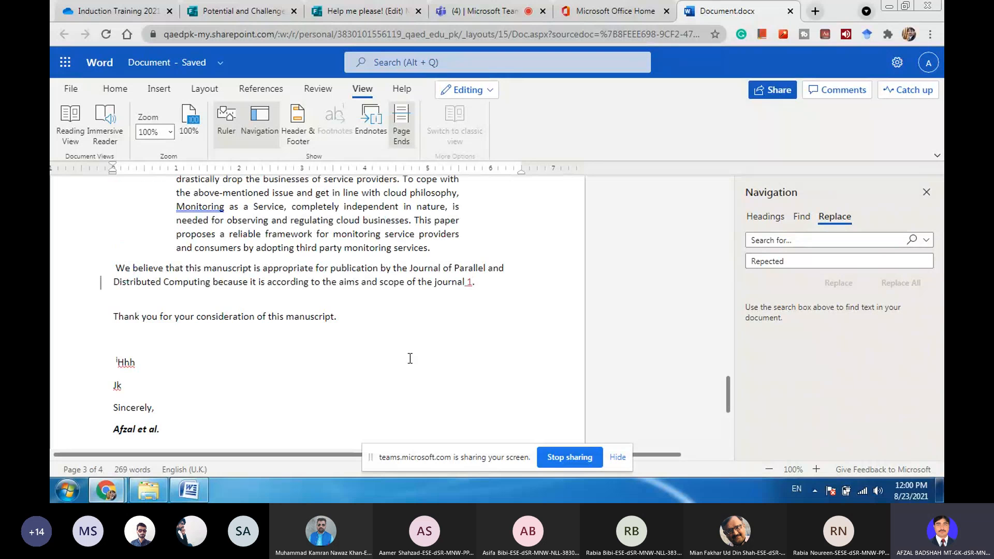
Look at the Help options and switch to Document4 in desktop Microsoft Word
left_click(402, 90)
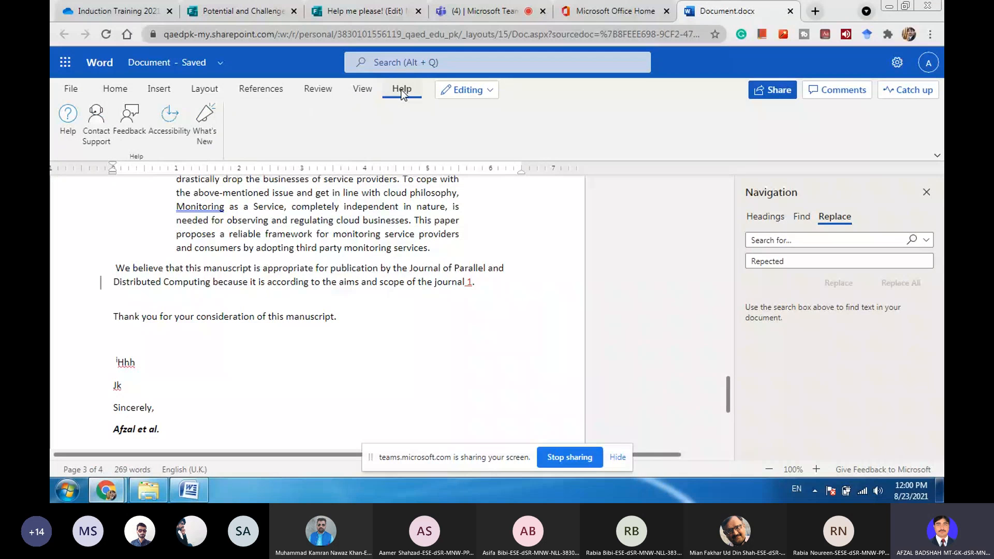
left_click(189, 489)
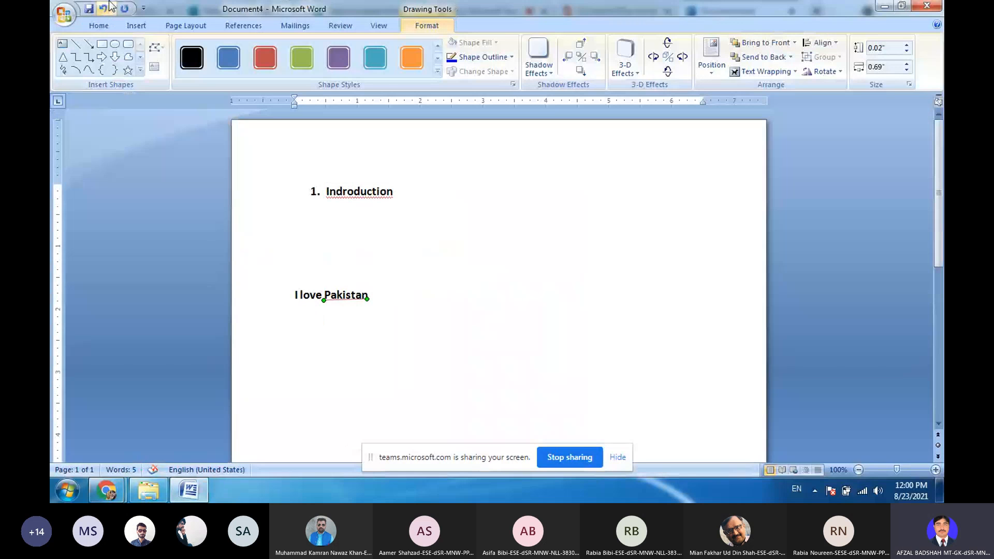
Switch back to the online Word document in Chrome and close the Navigation pane
left_click(98, 26)
left_click(106, 489)
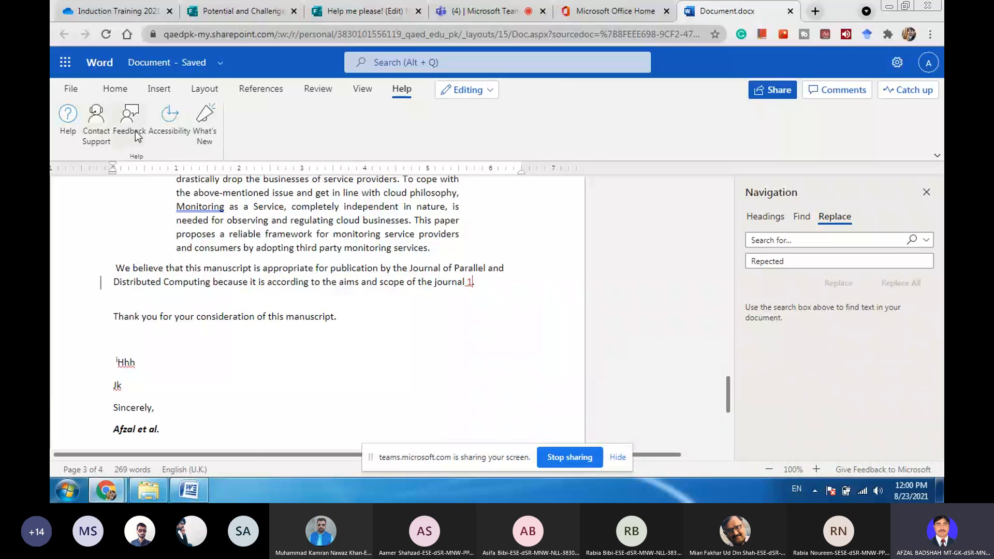
left_click(925, 192)
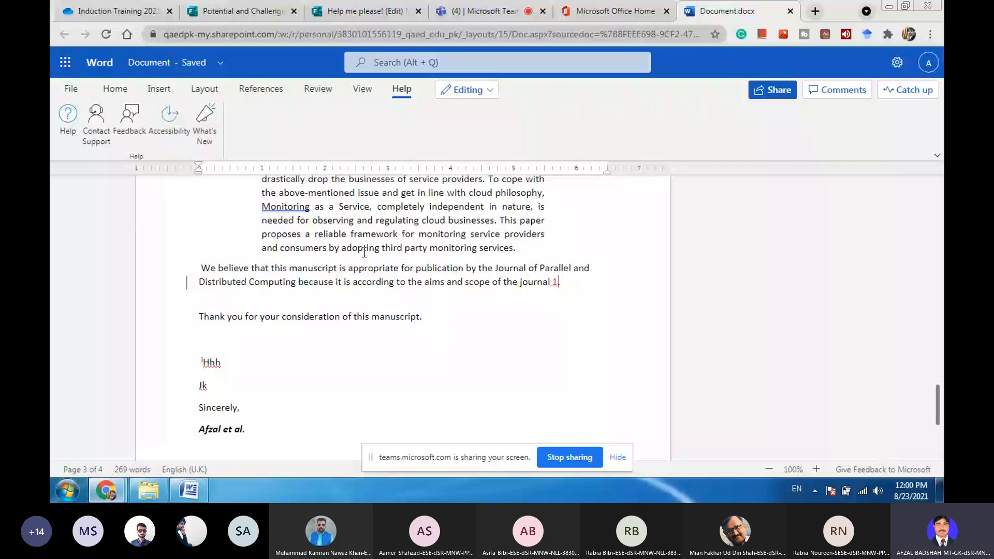
Select the Literature heading with the Urdu paragraph below it, look at the text formatting options, and clear the selection
scroll(364, 252, "up", 10)
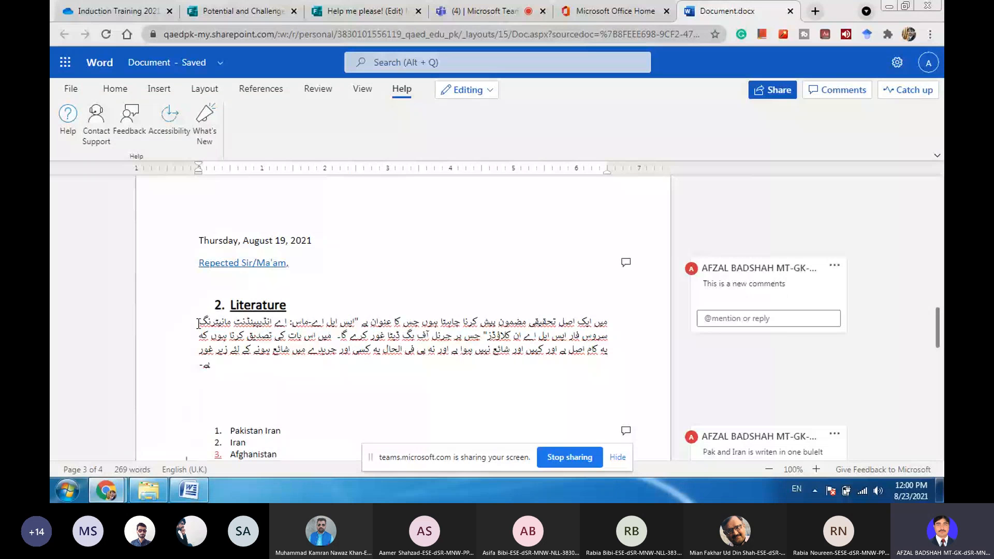
left_click_drag(199, 325, 204, 309)
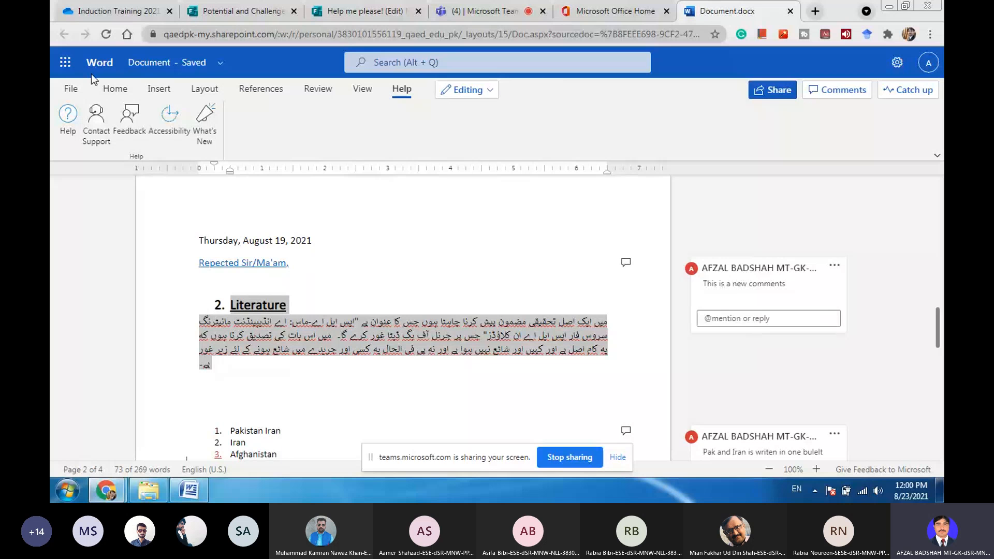
left_click(118, 89)
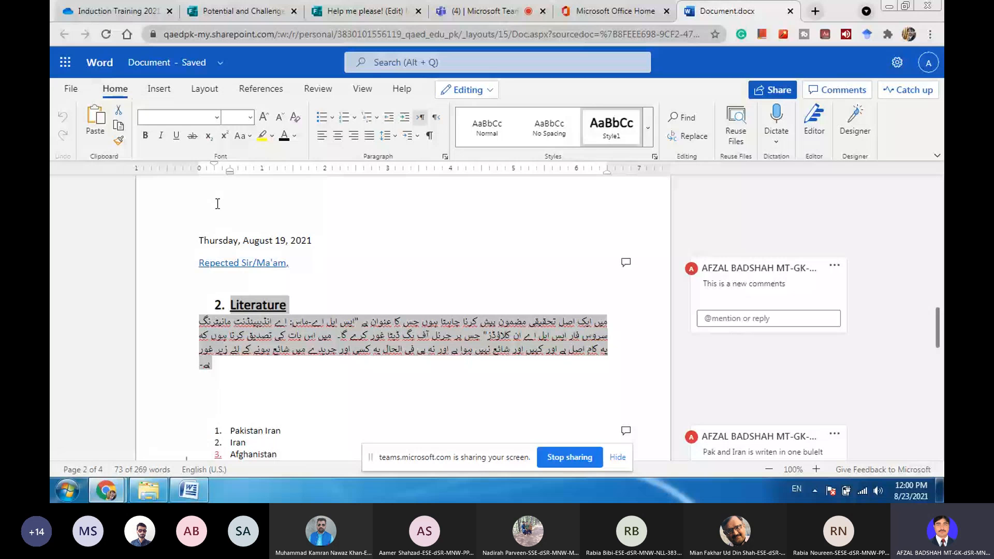
left_click(288, 377)
scroll(260, 396, "down", 3)
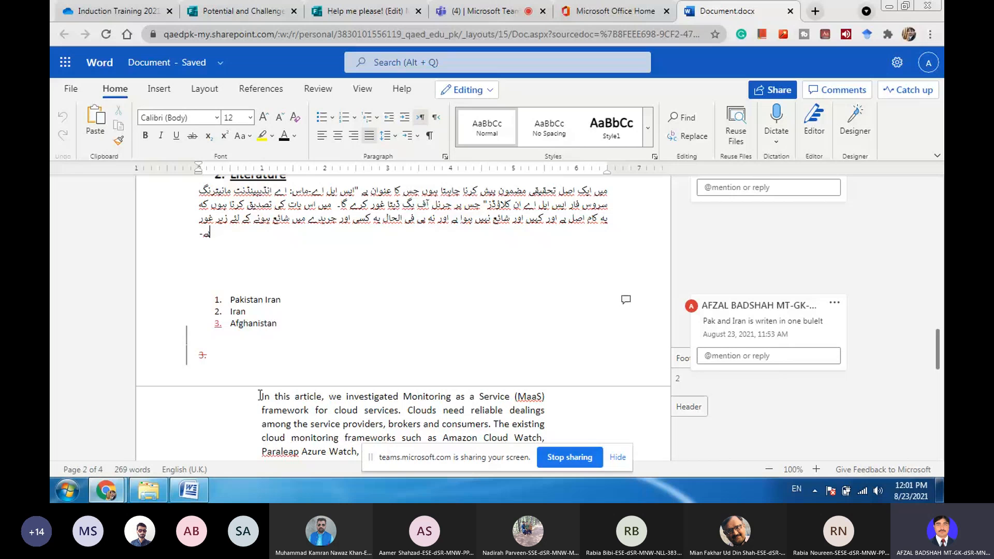
Examine the translation and word count options with the numbered country list selected, and clear the selection
left_click_drag(279, 324, 225, 293)
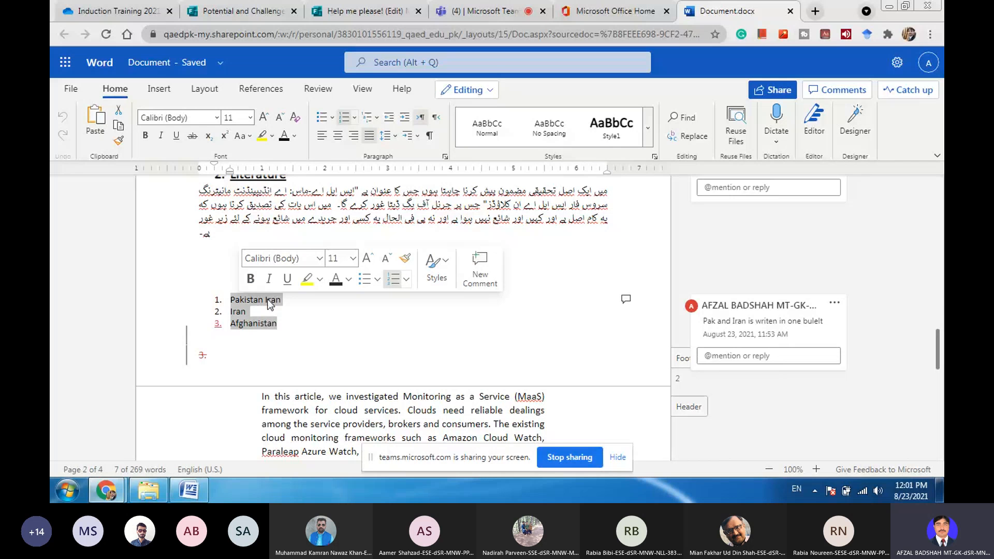
left_click(255, 90)
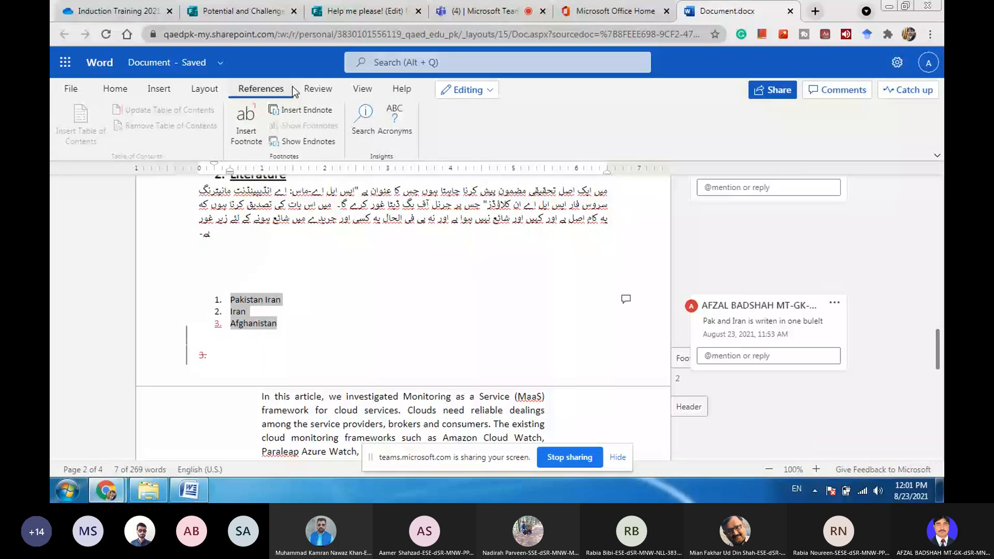
left_click(313, 91)
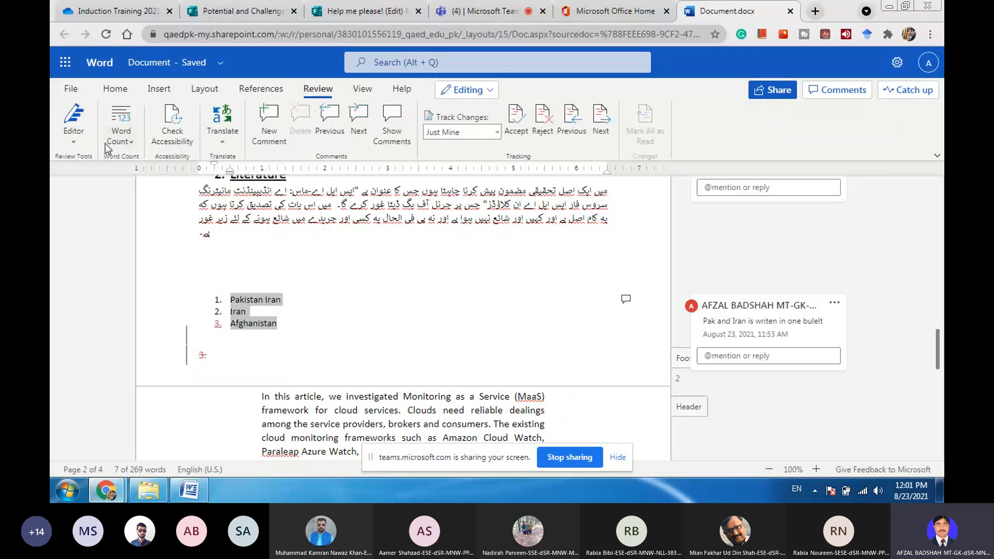
left_click(223, 142)
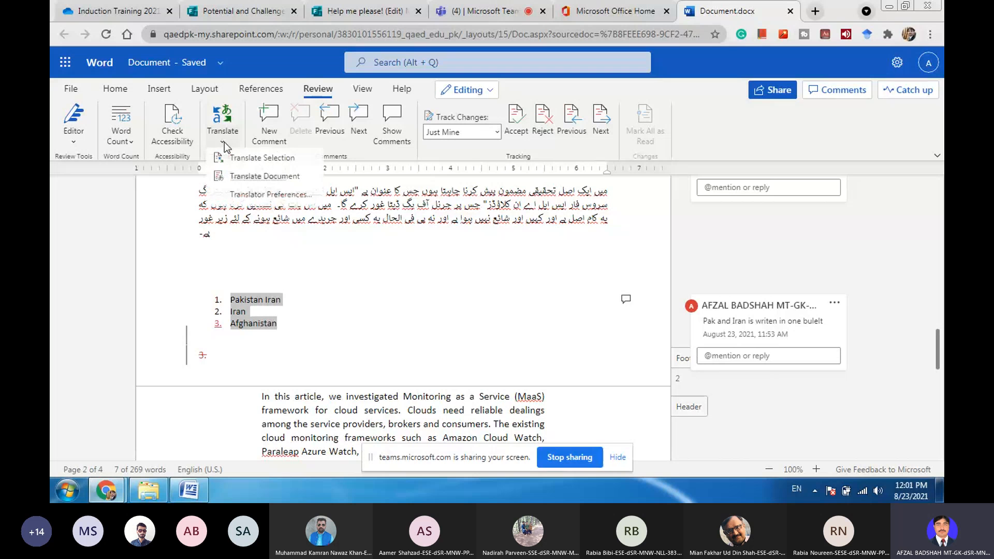
left_click(225, 142)
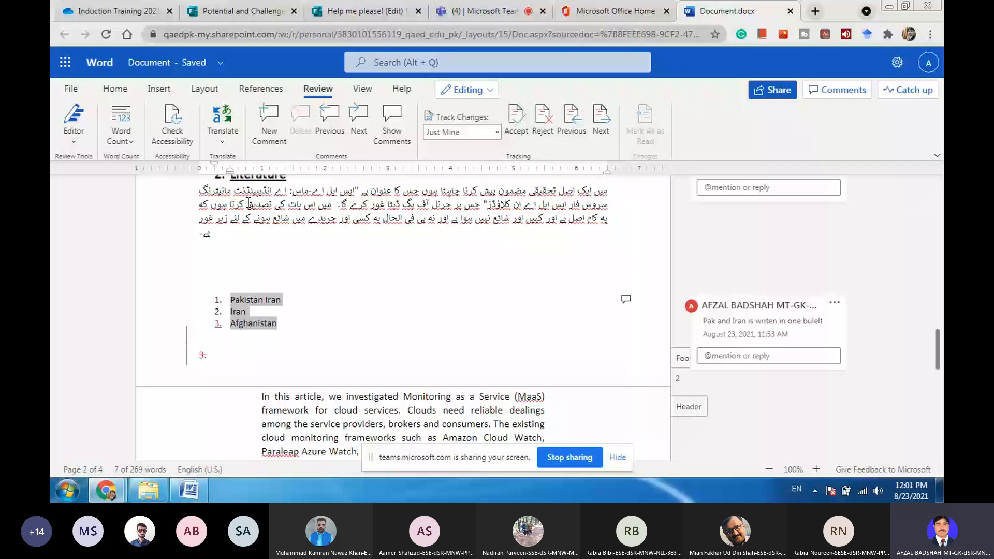
left_click(120, 136)
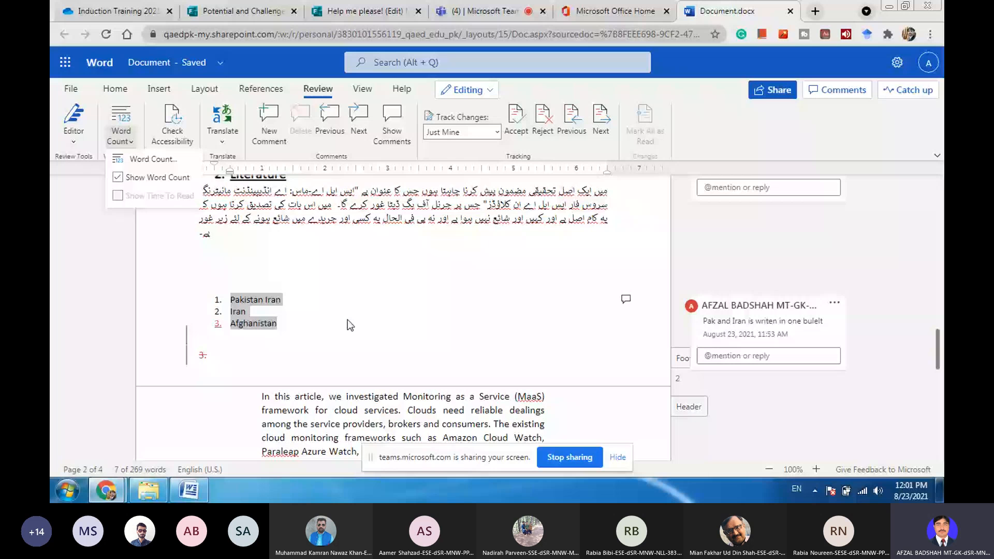
left_click(300, 324)
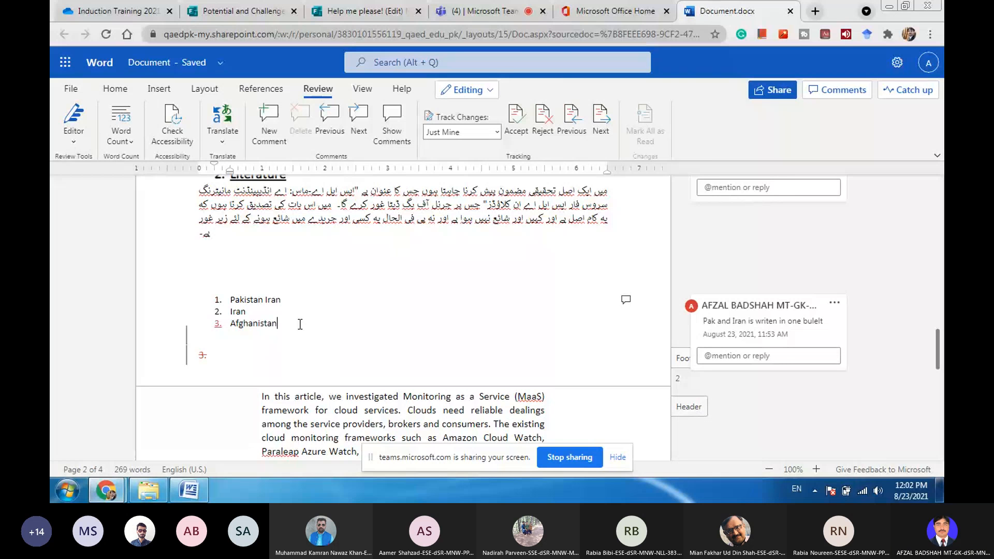
left_click(343, 282)
Look at the document's sharing link settings, including the Specific people option
left_click(774, 91)
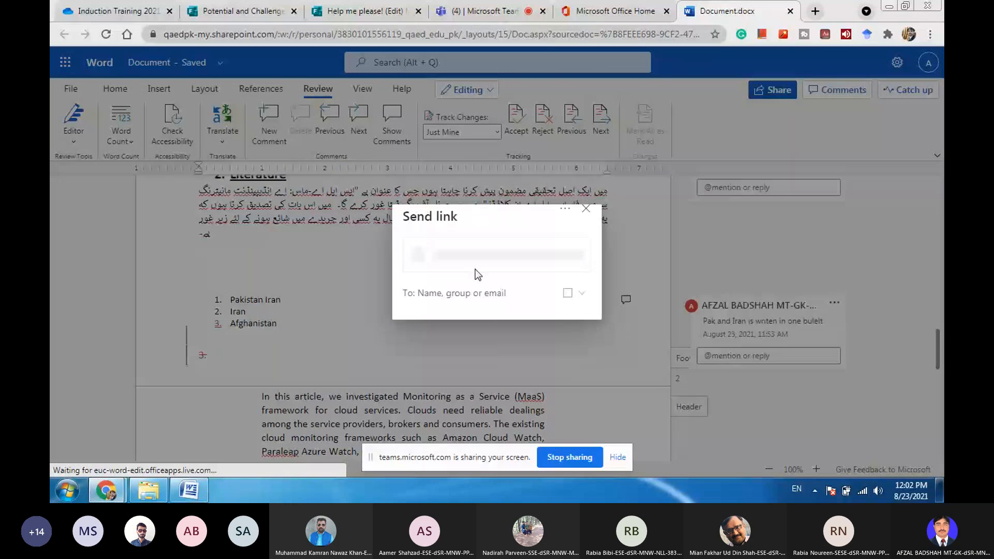
left_click(445, 195)
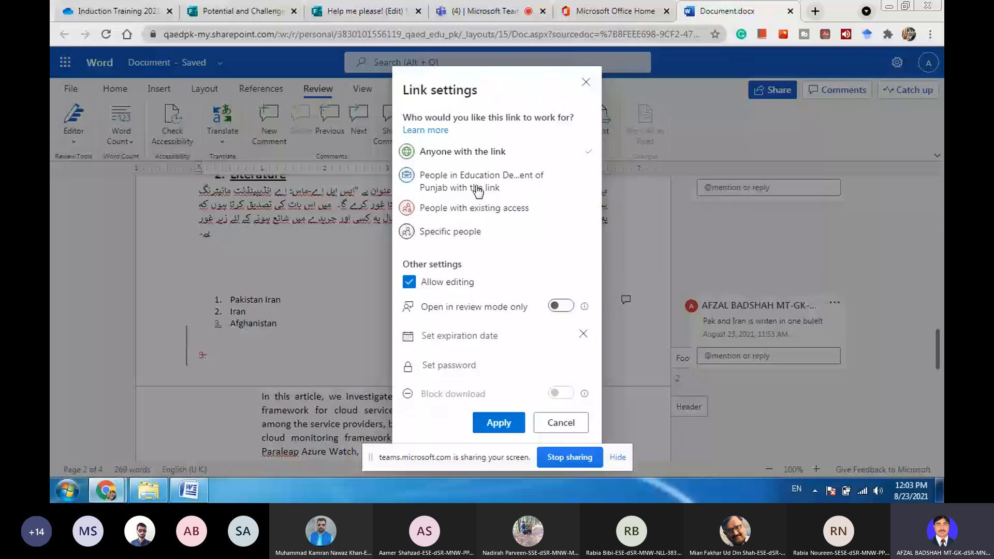
left_click(449, 231)
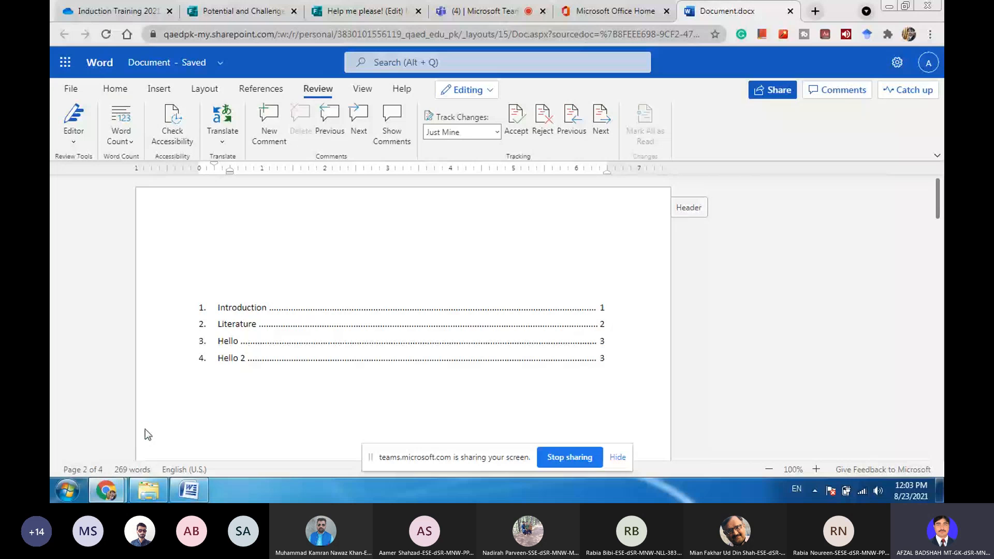
Switch to Document4 in desktop Microsoft Word to check its file commands, and return to the online document in Chrome
left_click(189, 490)
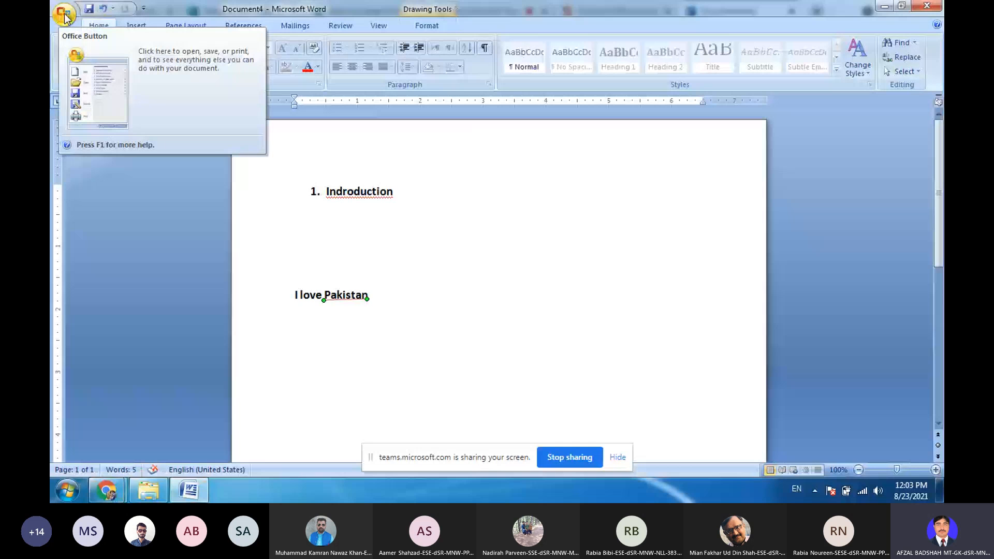
left_click(65, 18)
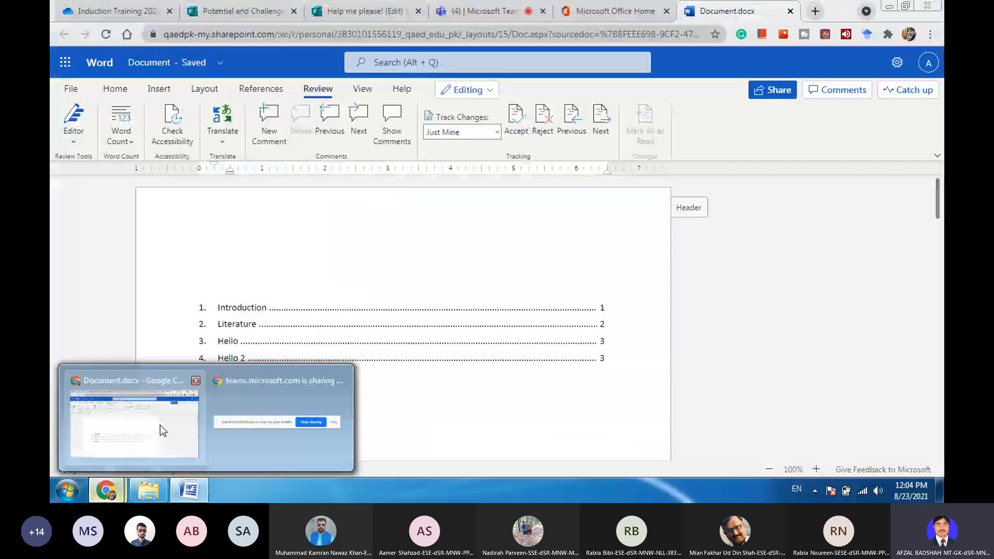
left_click(160, 424)
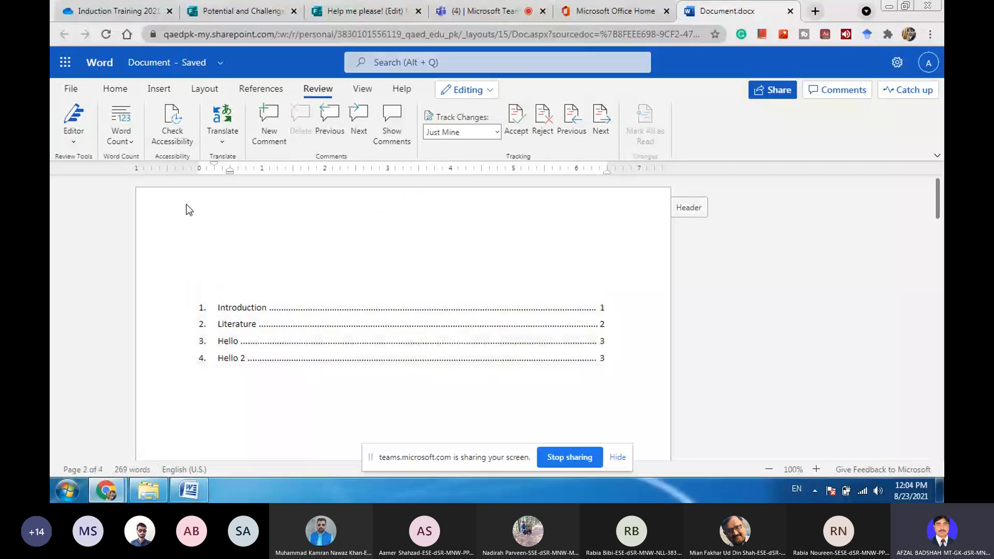
Look at the online document's Save as and Print options, and return to the document
left_click(73, 93)
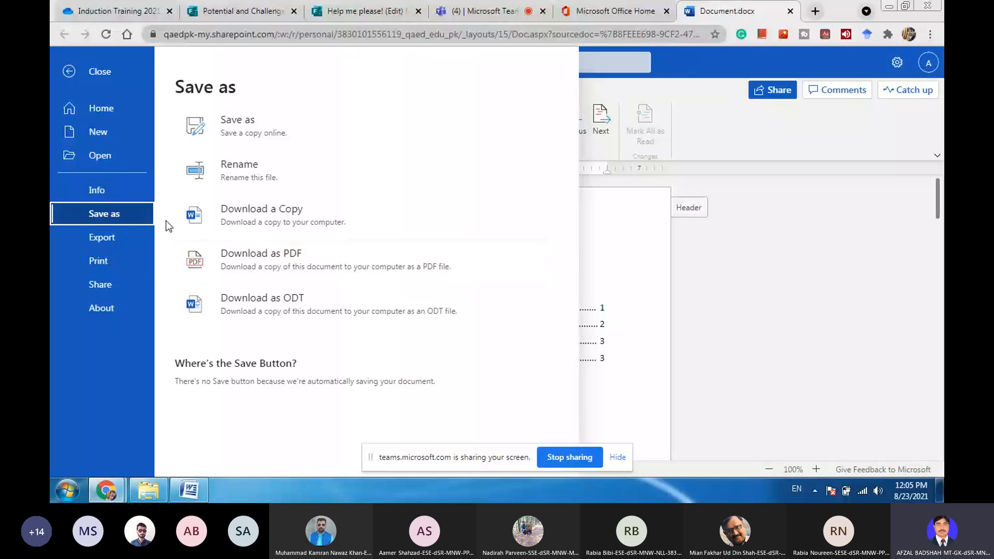
left_click(95, 264)
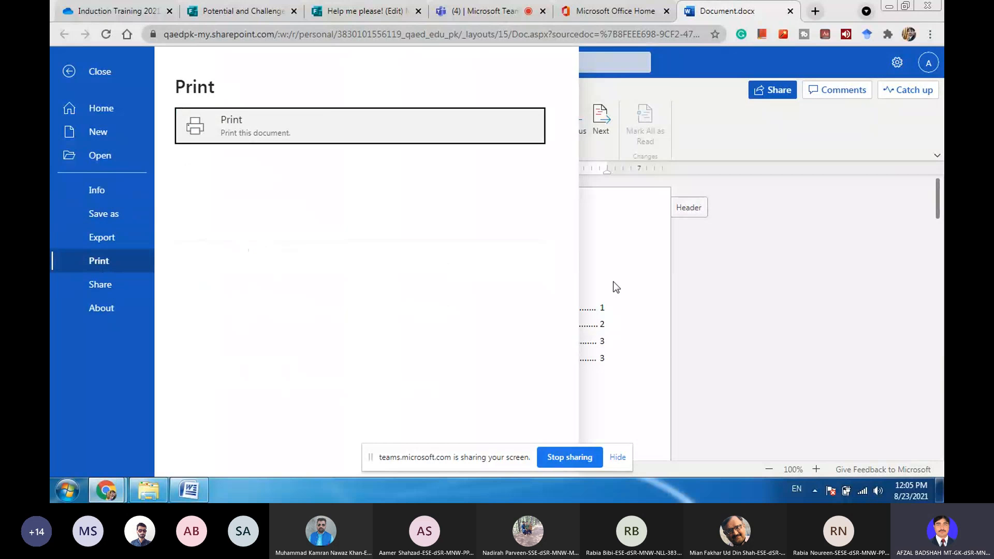
left_click(651, 259)
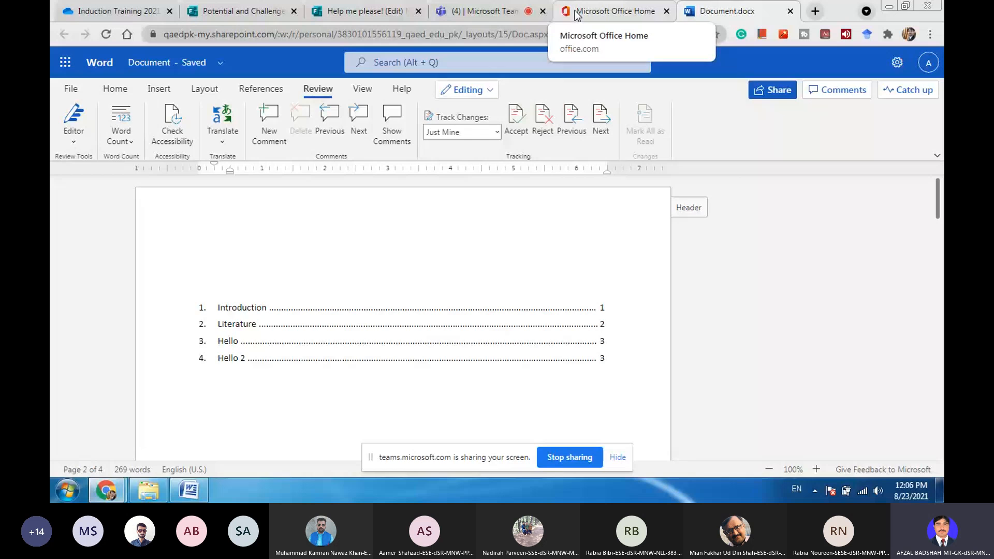
Switch to the Microsoft Teams meeting and show its additional meeting actions
left_click(504, 7)
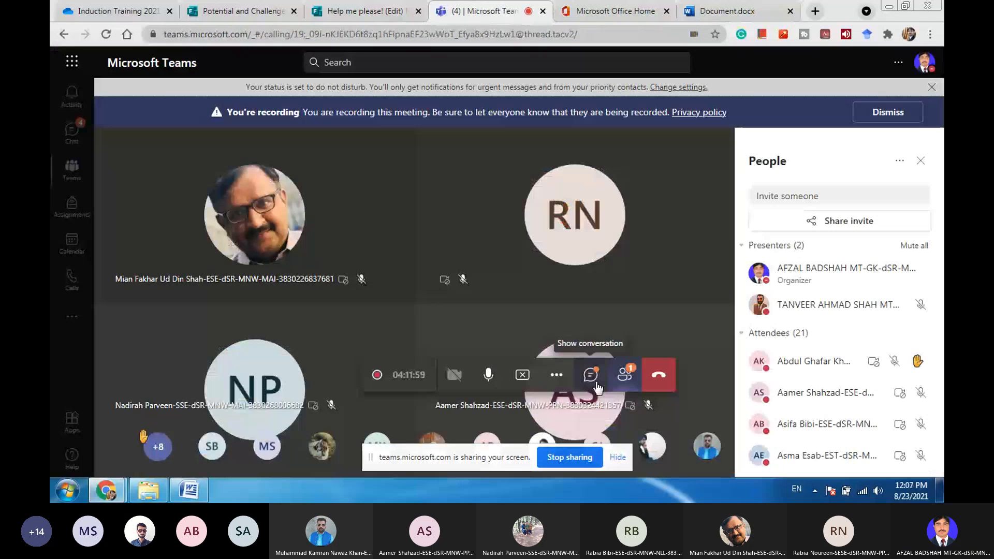
left_click(557, 375)
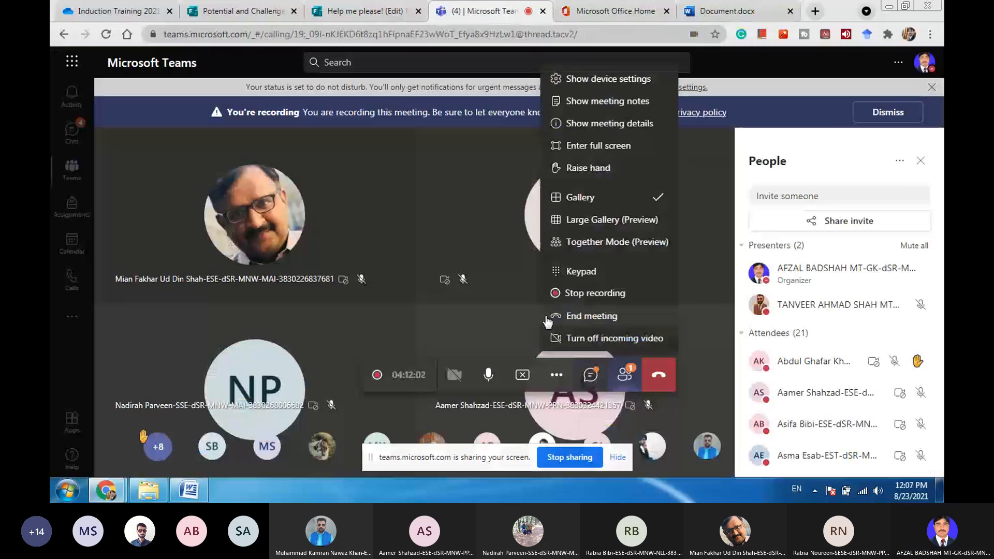